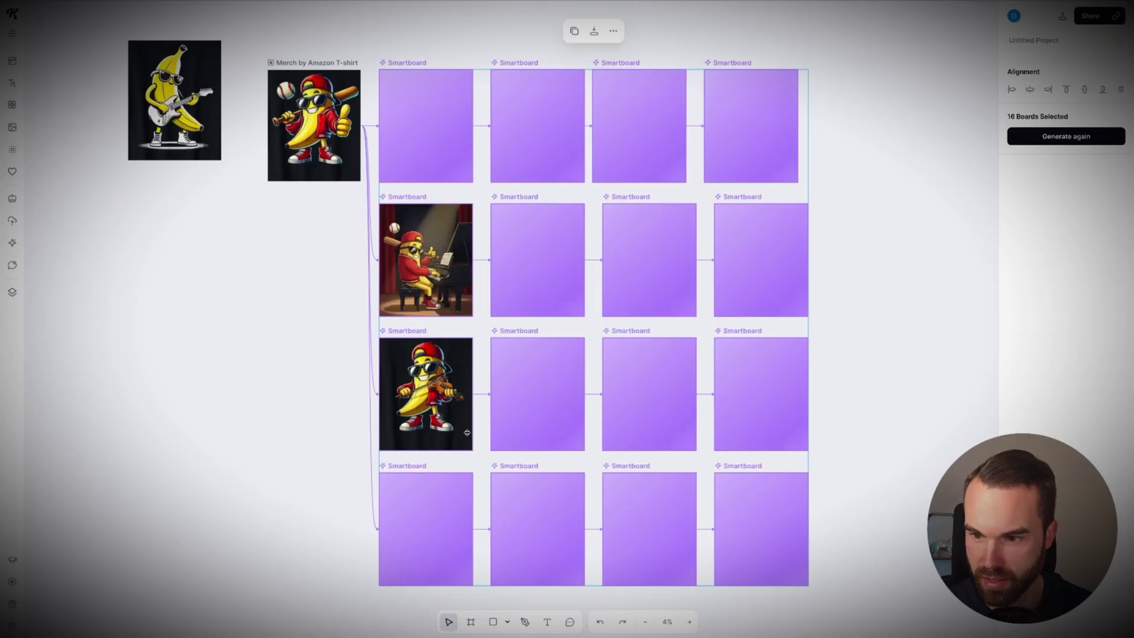
scroll(686, 461, "up", 5)
scroll(687, 462, "up", 10)
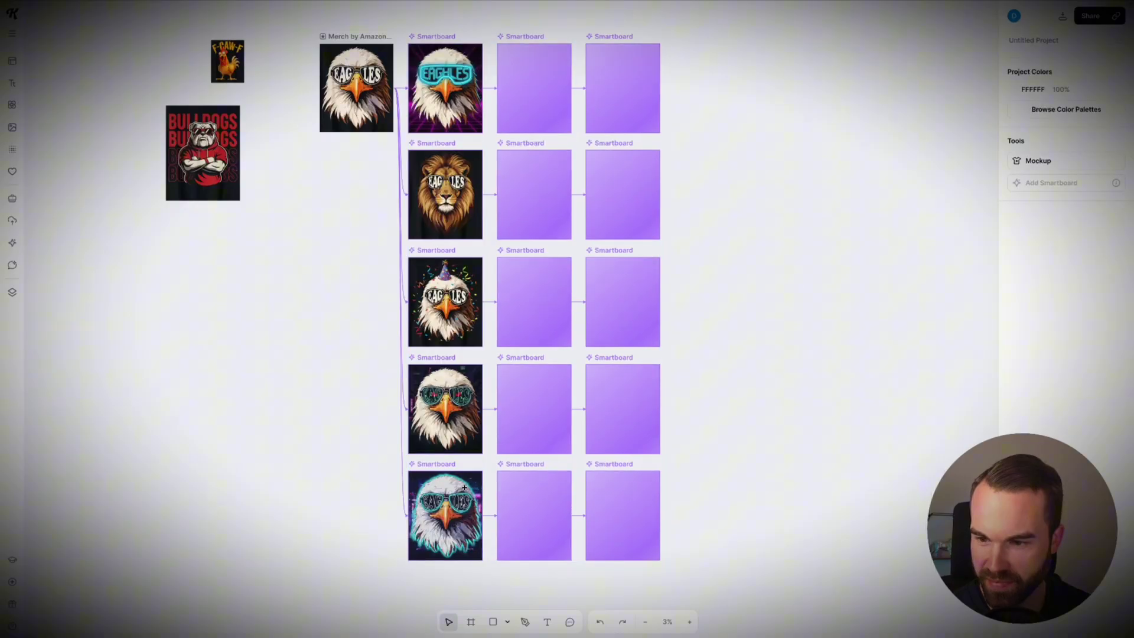
scroll(465, 488, "up", 10)
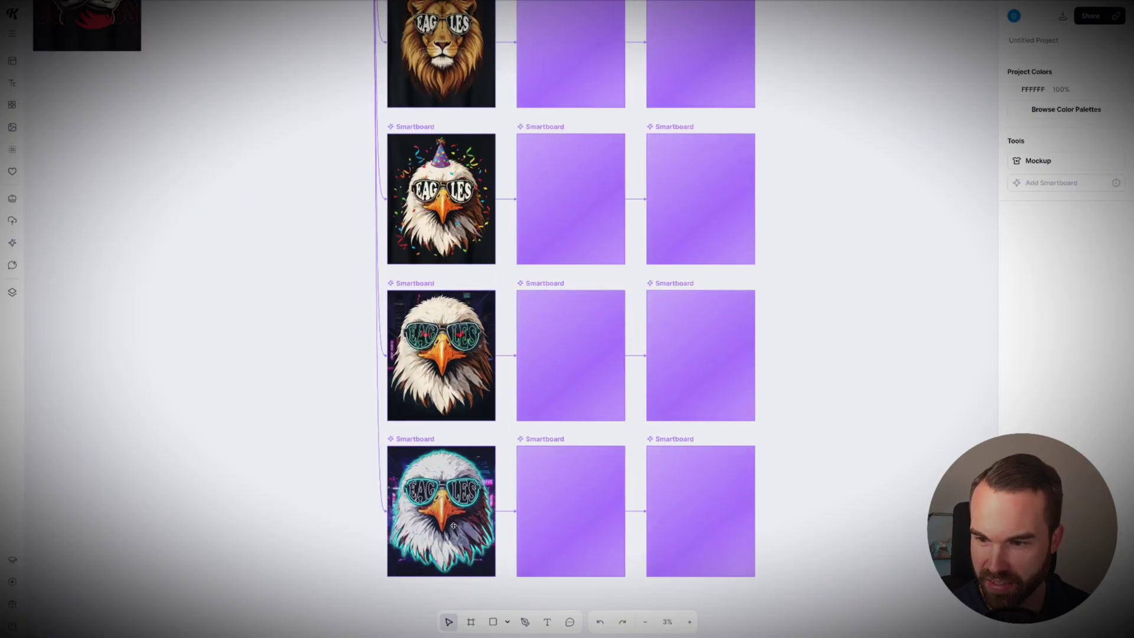
scroll(487, 206, "up", 1)
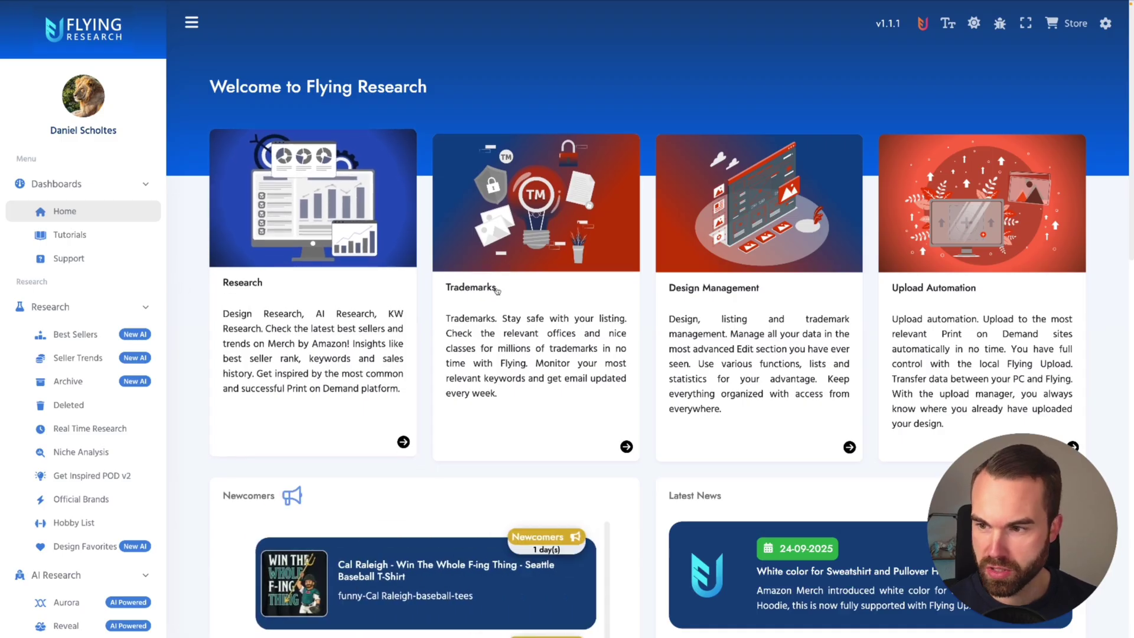
Step: In Flying Research, open the Best Sellers research page, look through the top T-shirts, and search them for banana
left_click(101, 334)
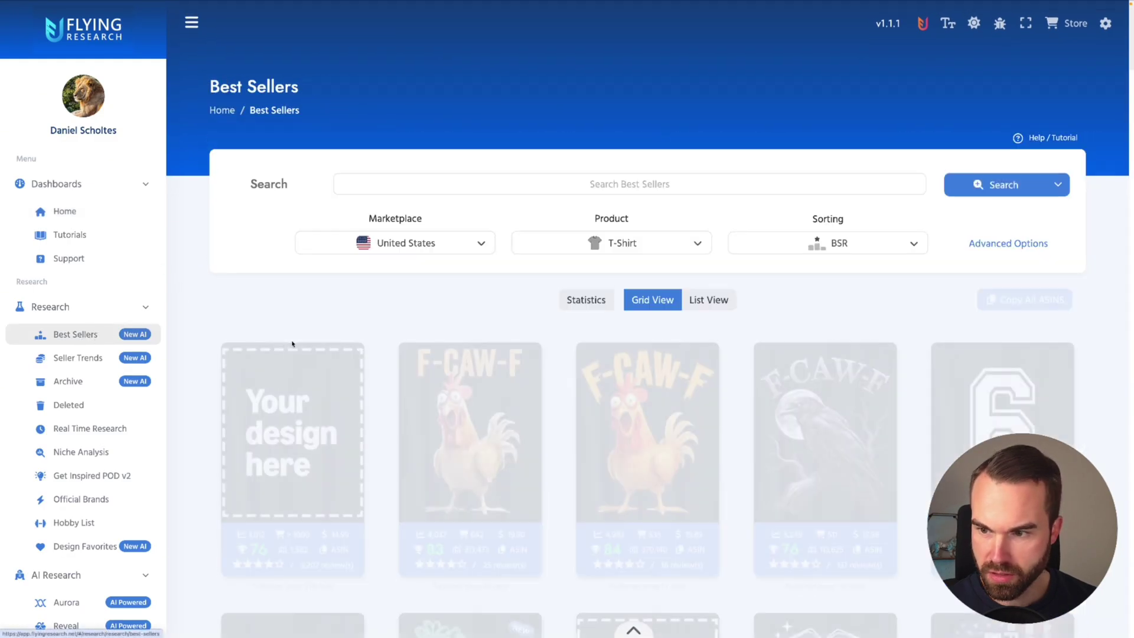
scroll(558, 335, "down", 3)
scroll(559, 334, "down", 13)
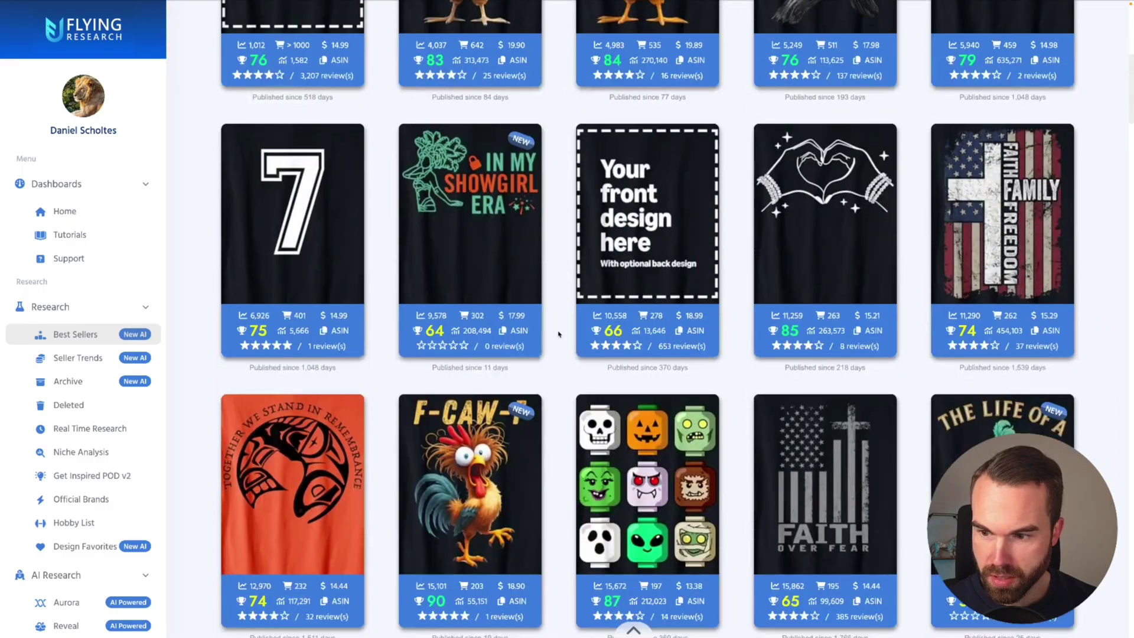
scroll(559, 334, "up", 20)
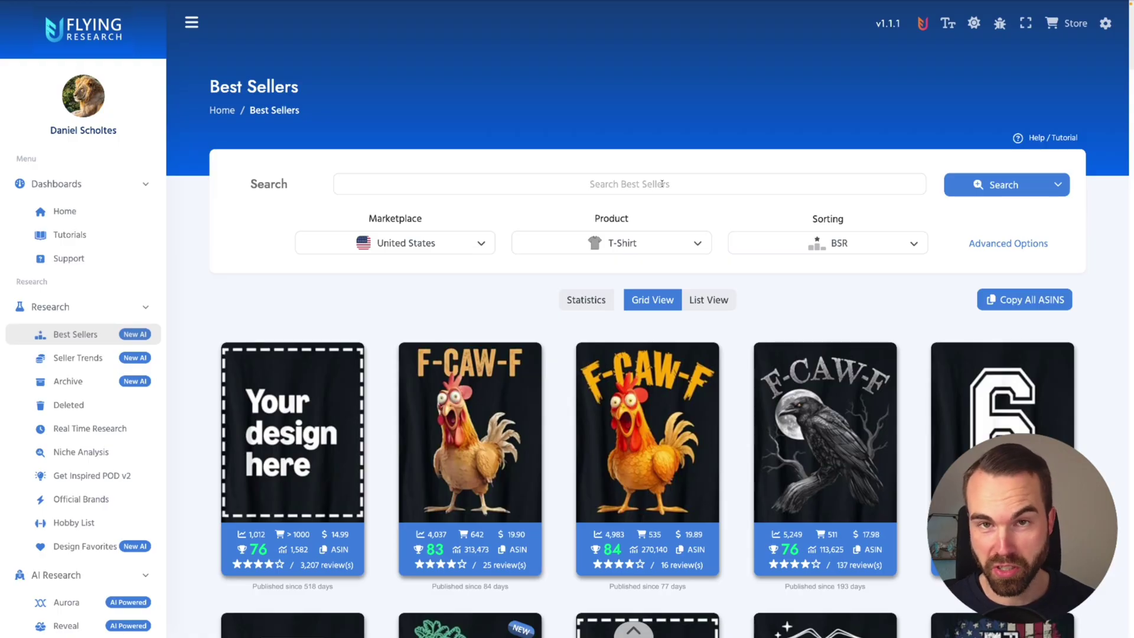
left_click(662, 183)
type("banana")
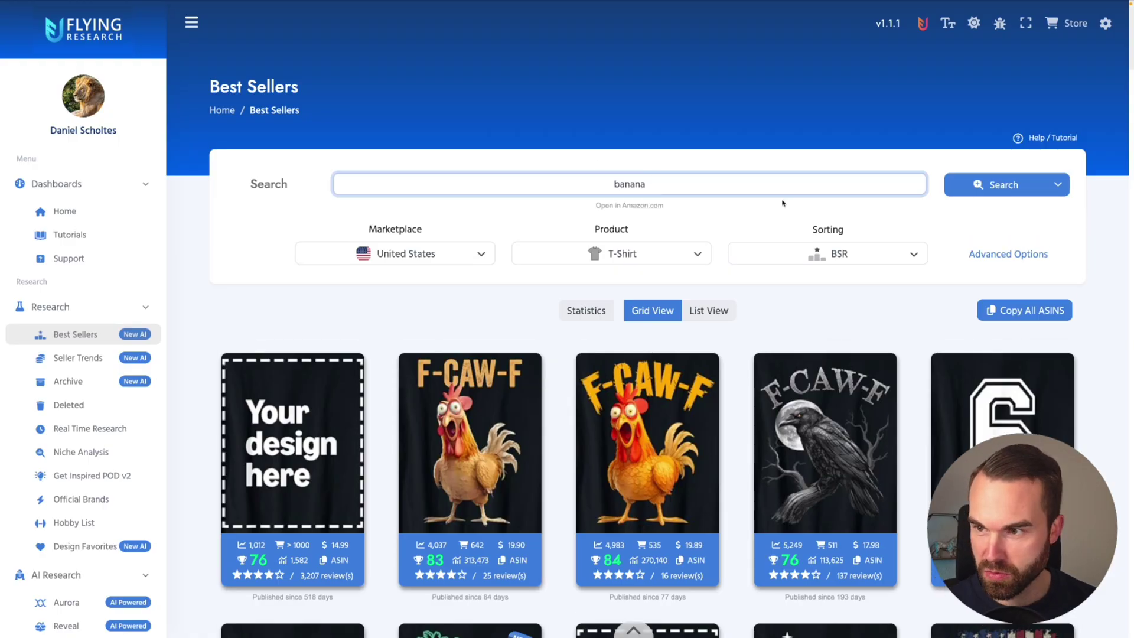
key("Return")
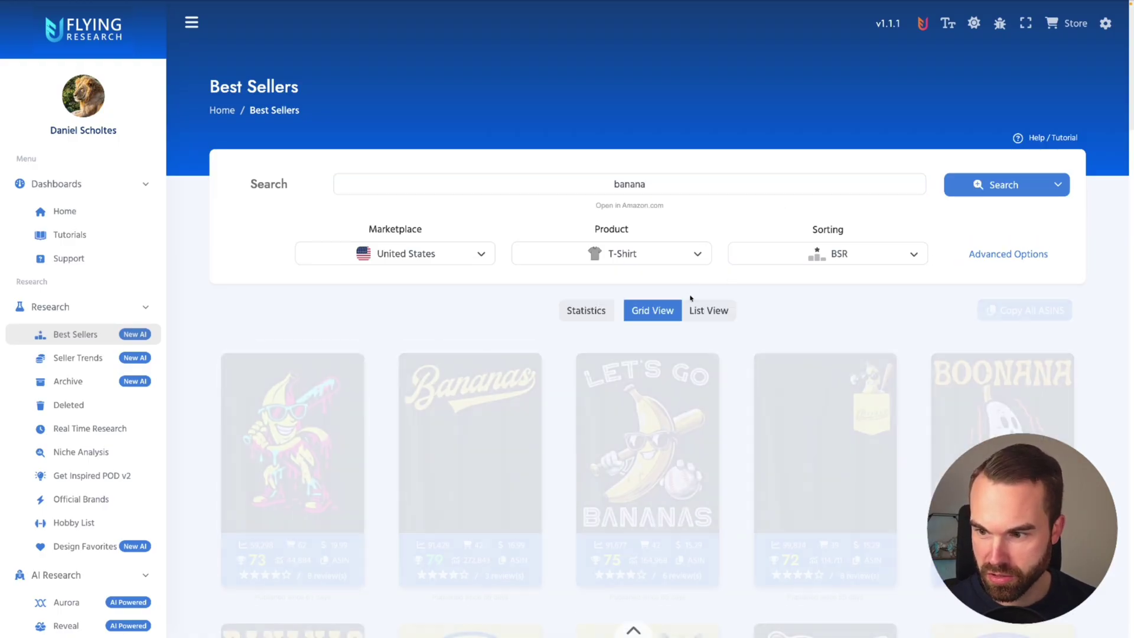
Step: Find the cowboy banana with the white hat among the banana results, open its detail page and download the design
scroll(762, 286, "down", 3)
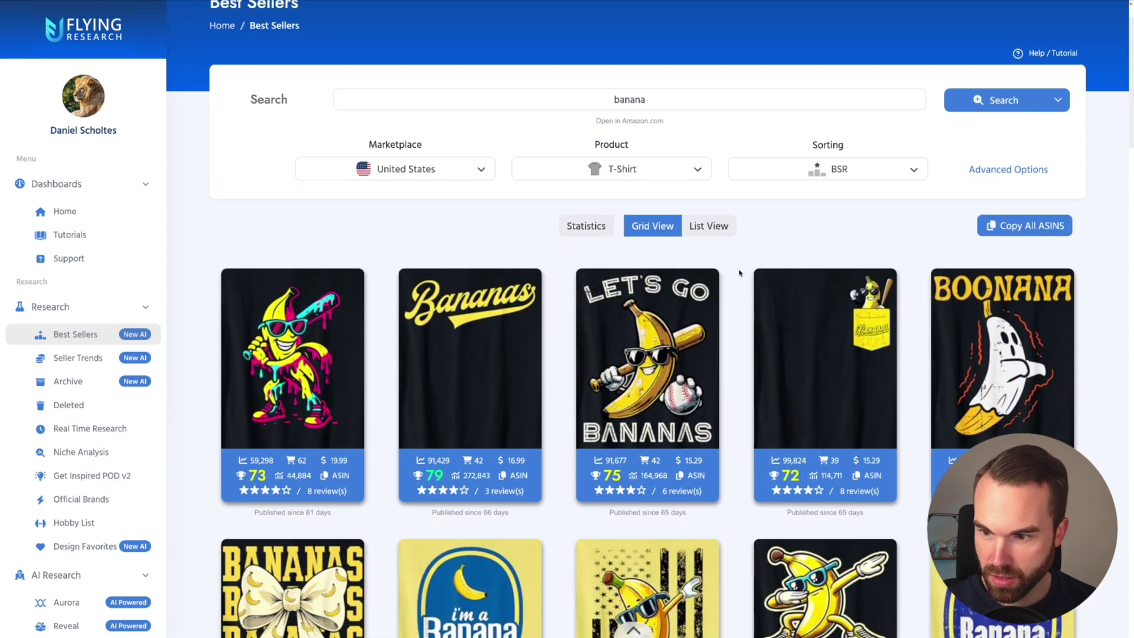
scroll(740, 273, "down", 5)
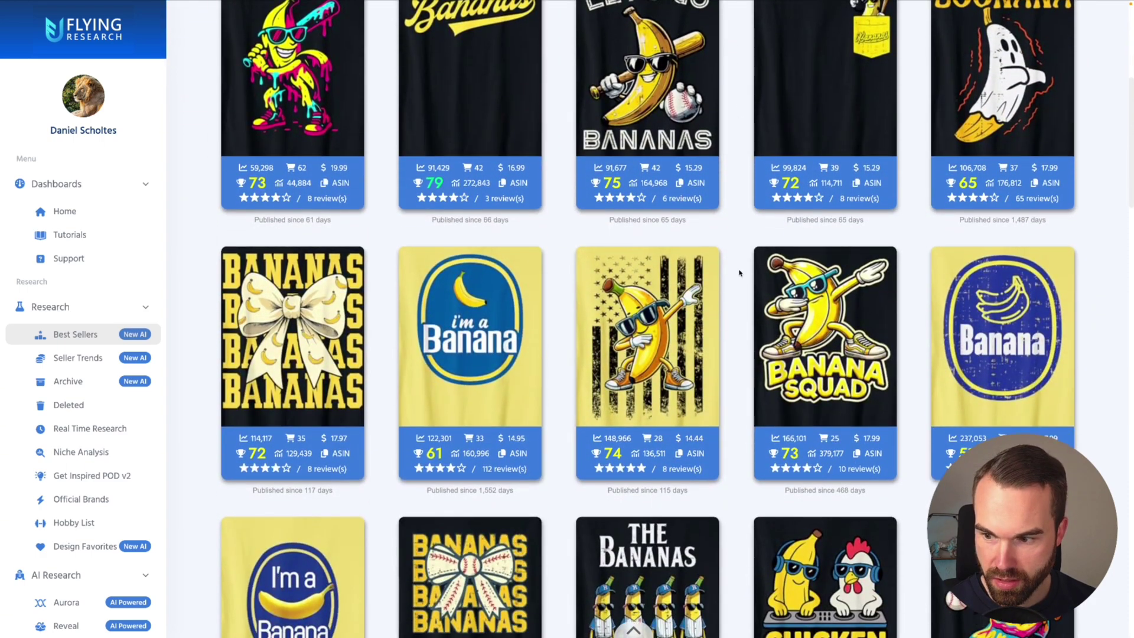
scroll(739, 273, "down", 7)
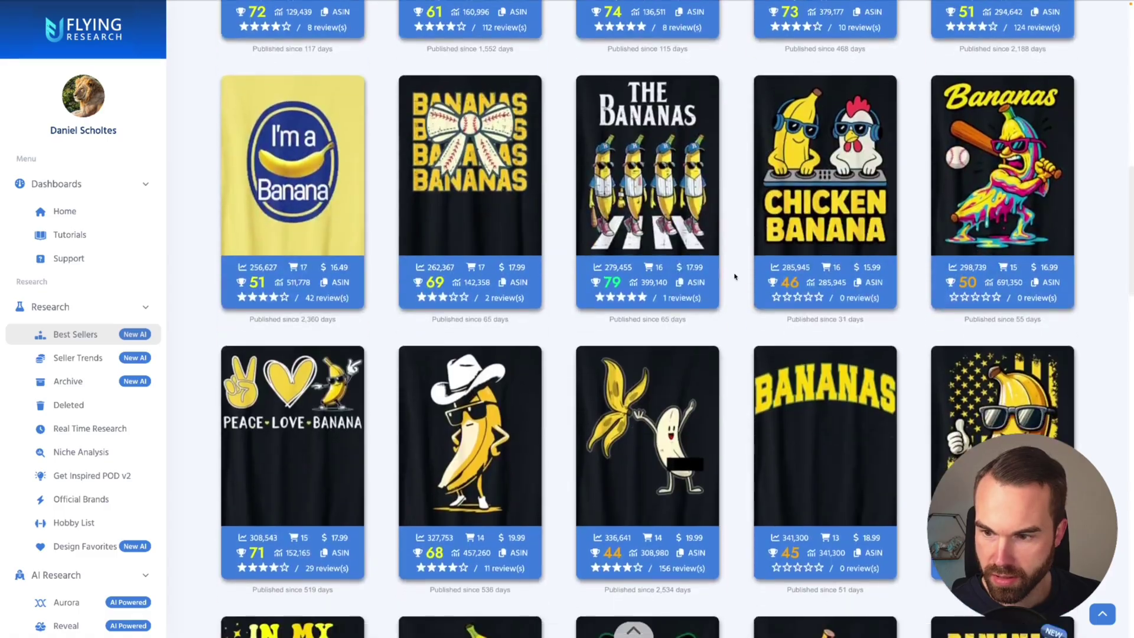
scroll(736, 276, "down", 2)
mouse_move(497, 390)
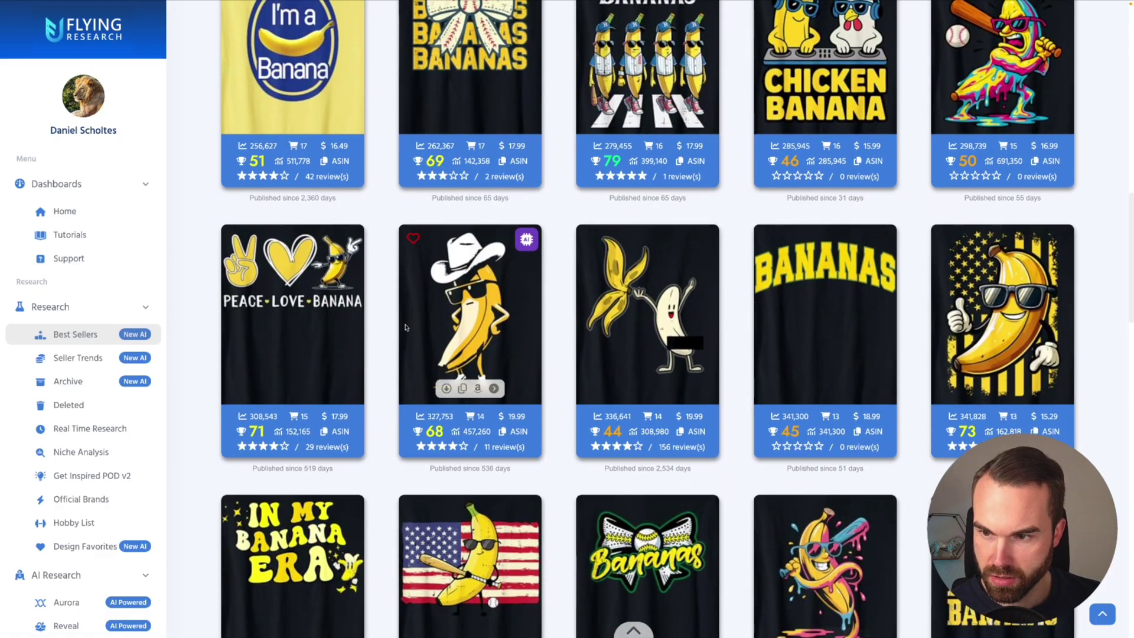
left_click(495, 388)
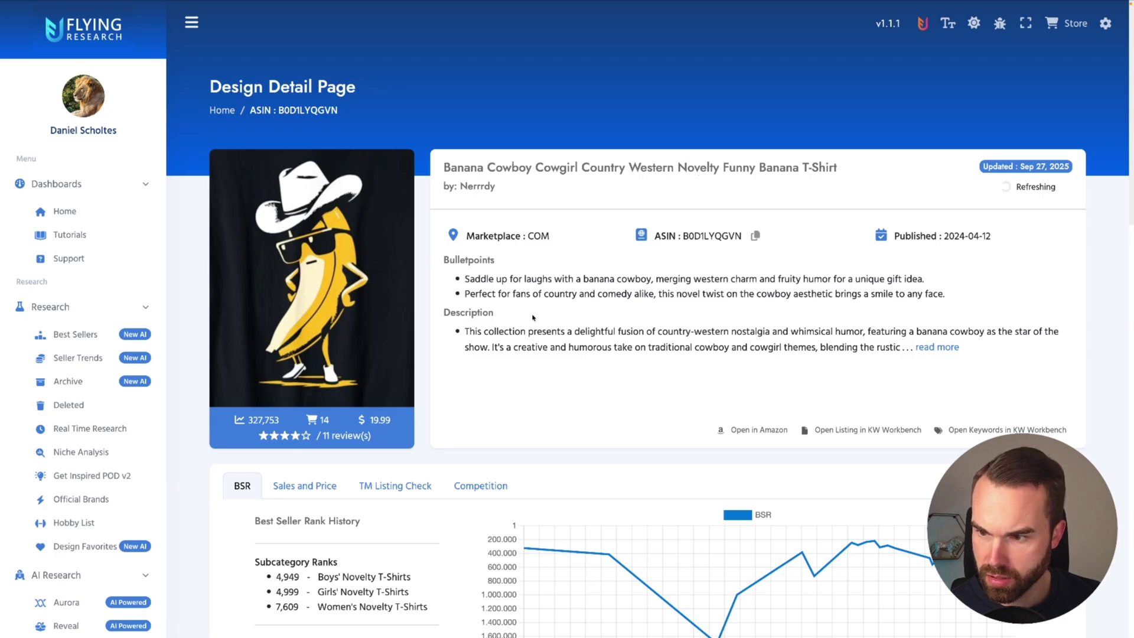
mouse_move(307, 393)
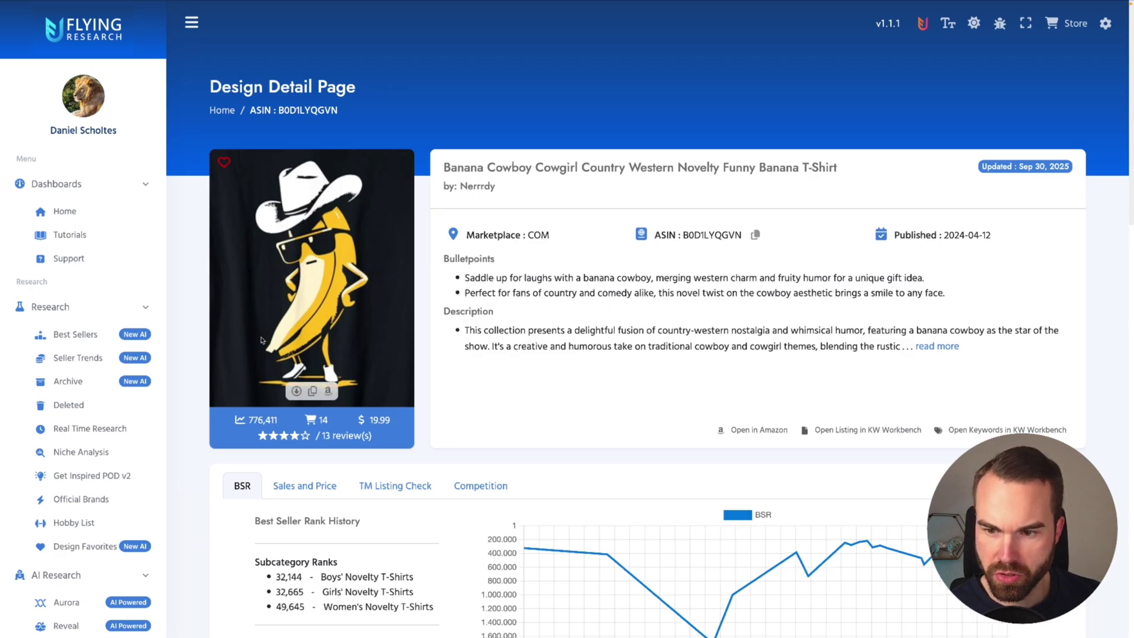
left_click(297, 392)
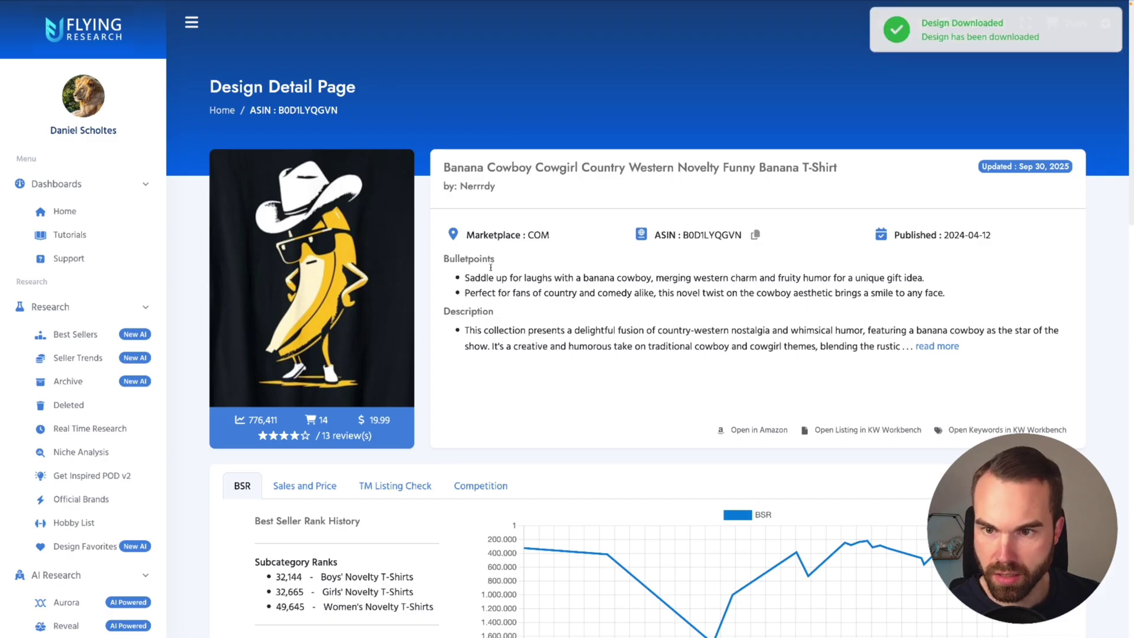
Step: Return to the banana results and open the detail page of the baseball-playing banana with the red cap
key("alt+Left")
scroll(558, 326, "down", 3)
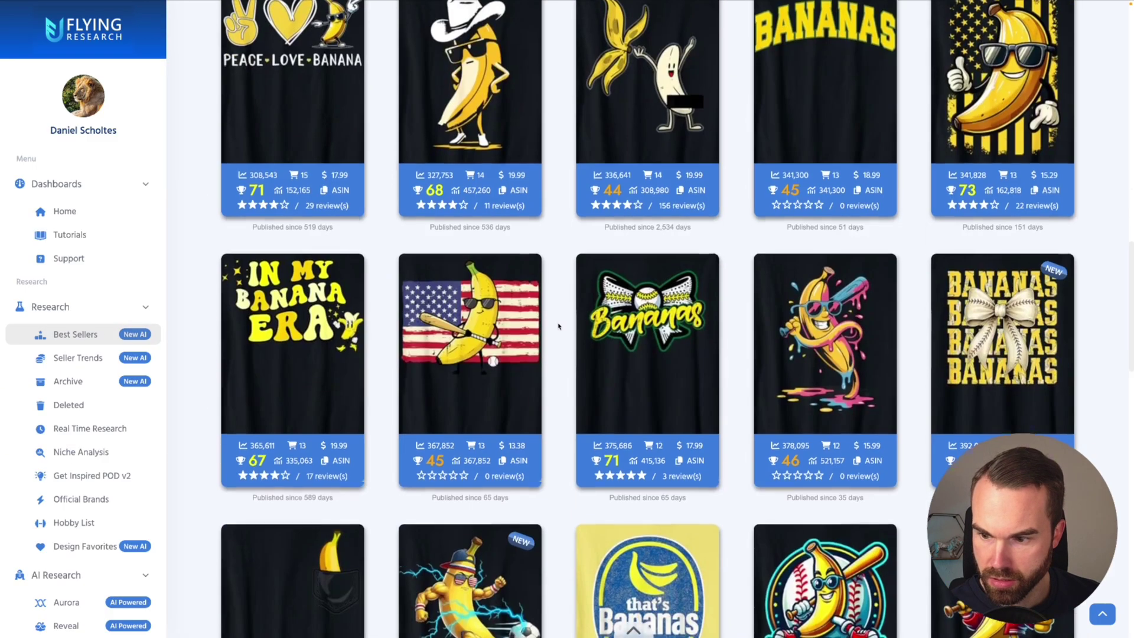
scroll(559, 326, "down", 5)
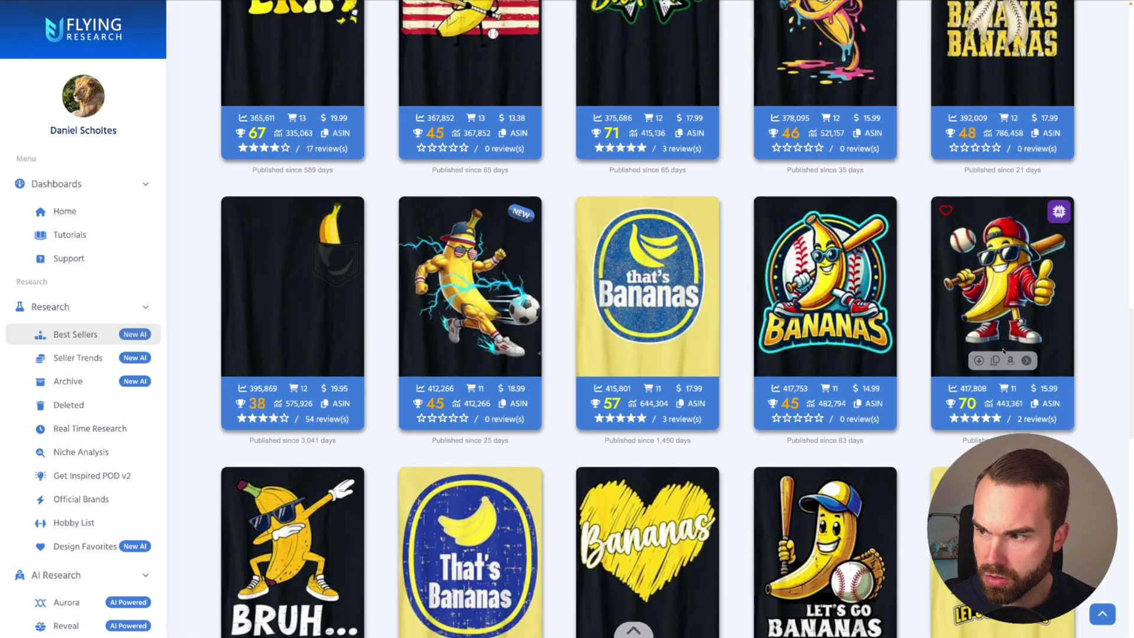
left_click(1002, 351)
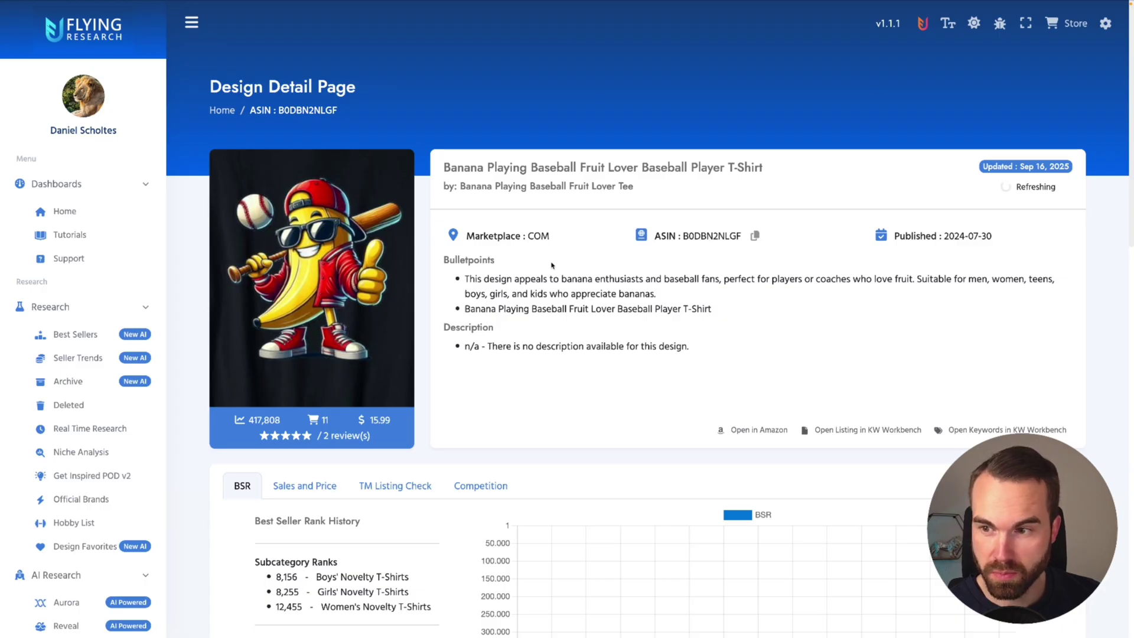
mouse_move(315, 379)
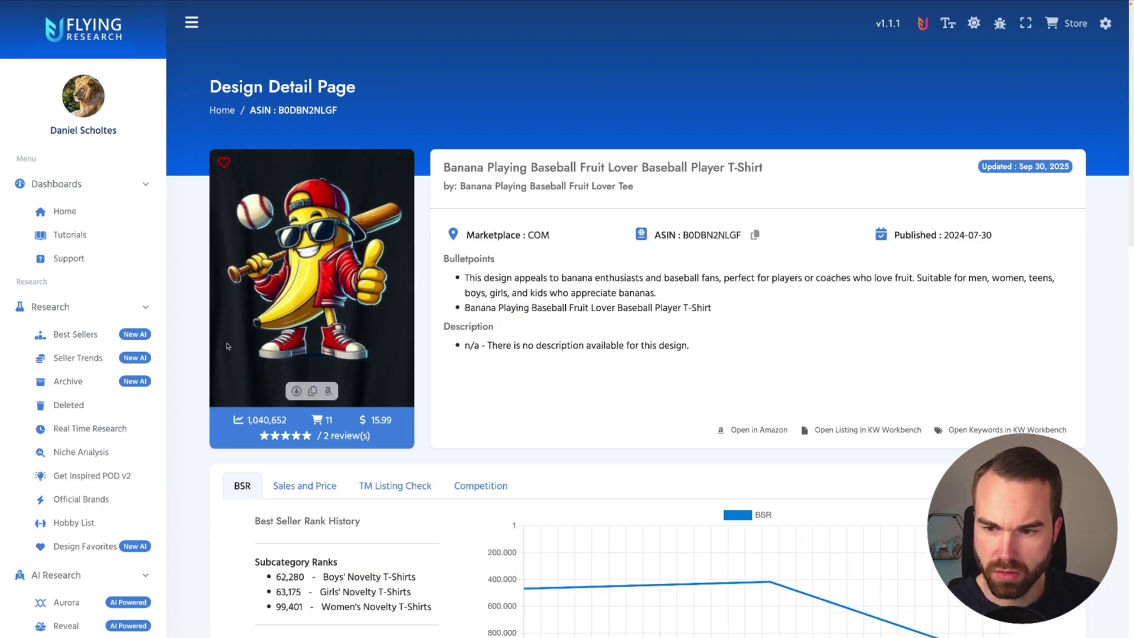
Step: Go back to the banana results, open the guitar-playing banana design and download it
key("alt+Left")
scroll(557, 277, "down", 10)
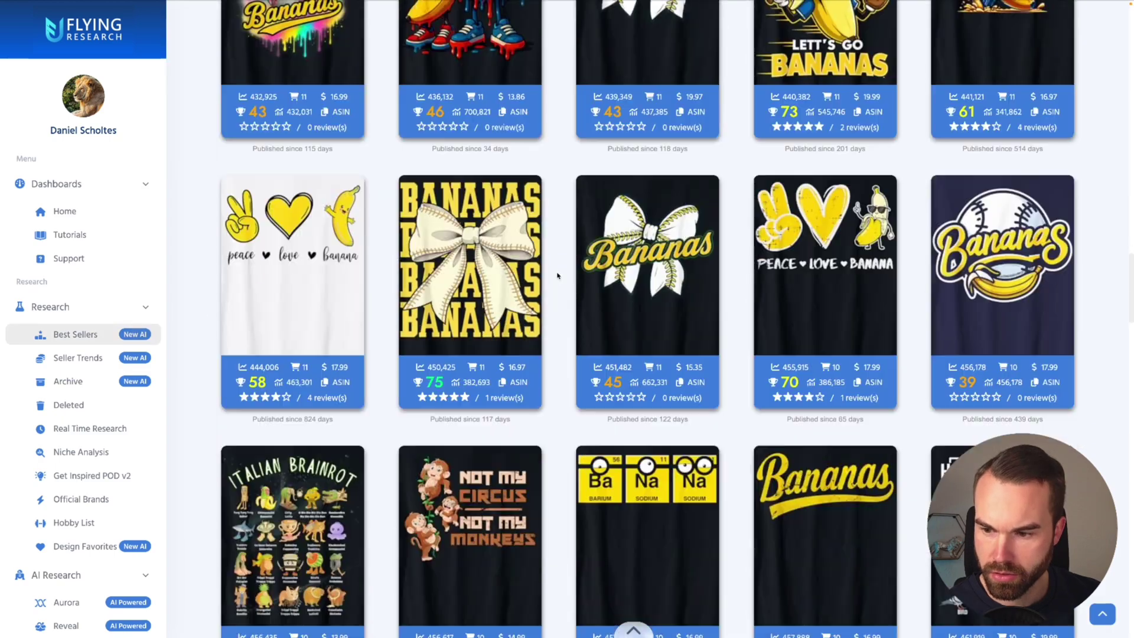
scroll(558, 277, "down", 2)
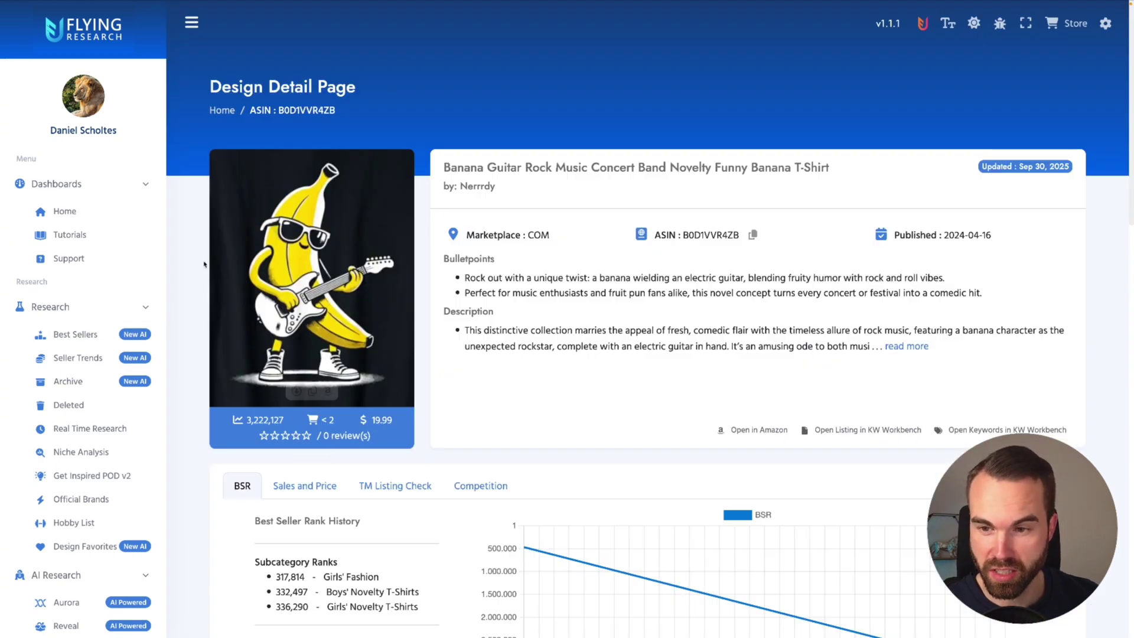
left_click(296, 392)
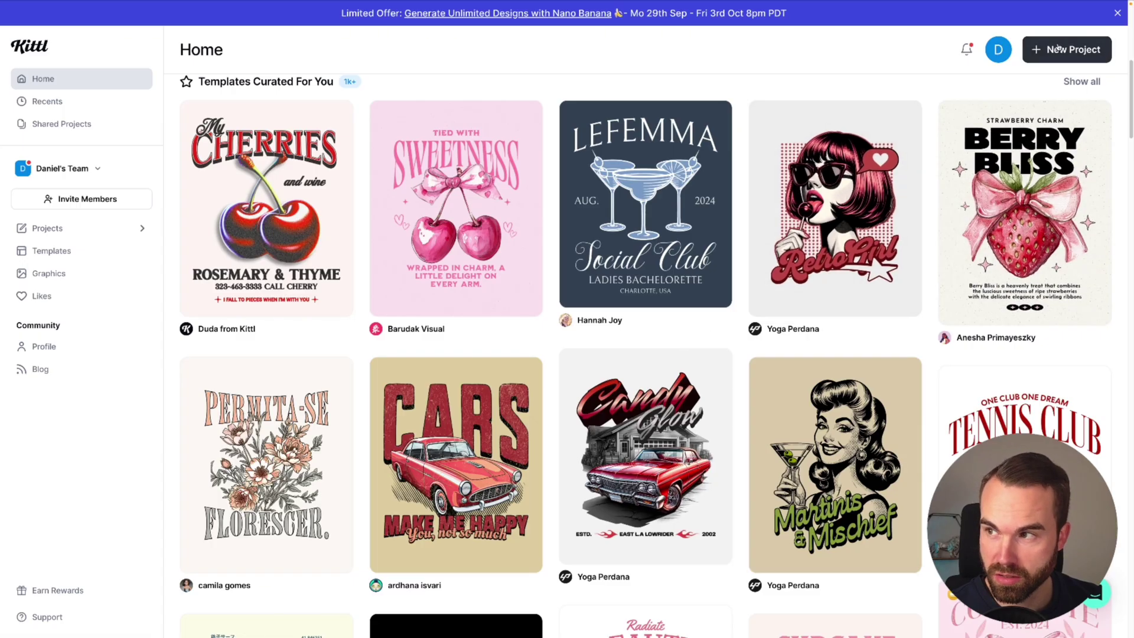
Step: In Kittl, create a new project with the Print on Demand artboard preset Merch by Amazon T-shirt, 4500 × 5400 px
left_click(1081, 56)
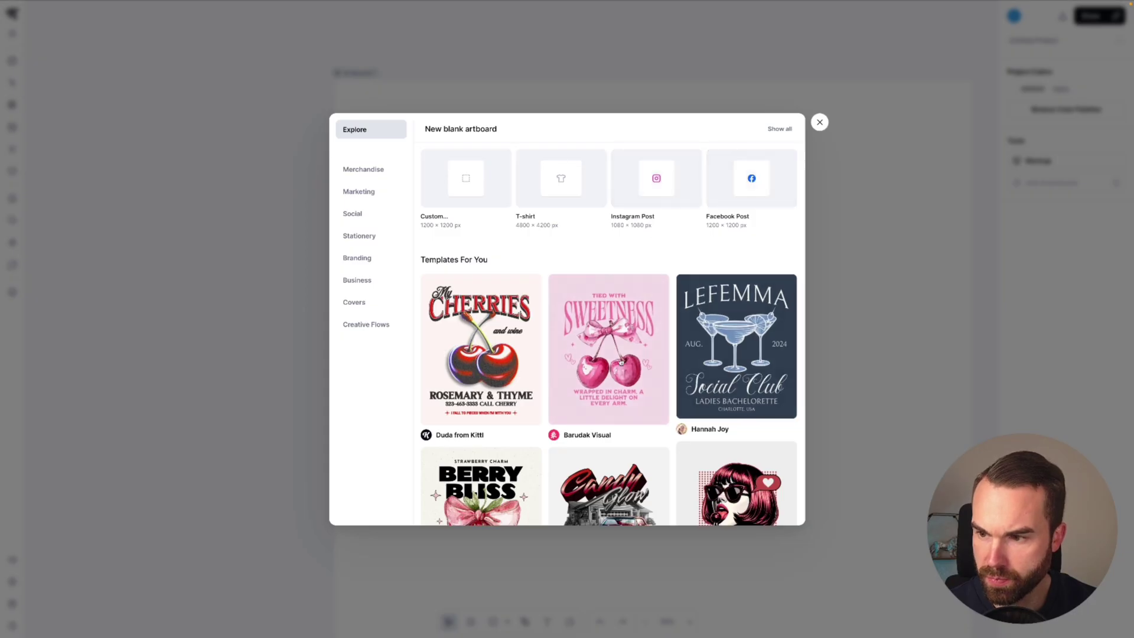
scroll(621, 350, "down", 8)
scroll(655, 272, "up", 8)
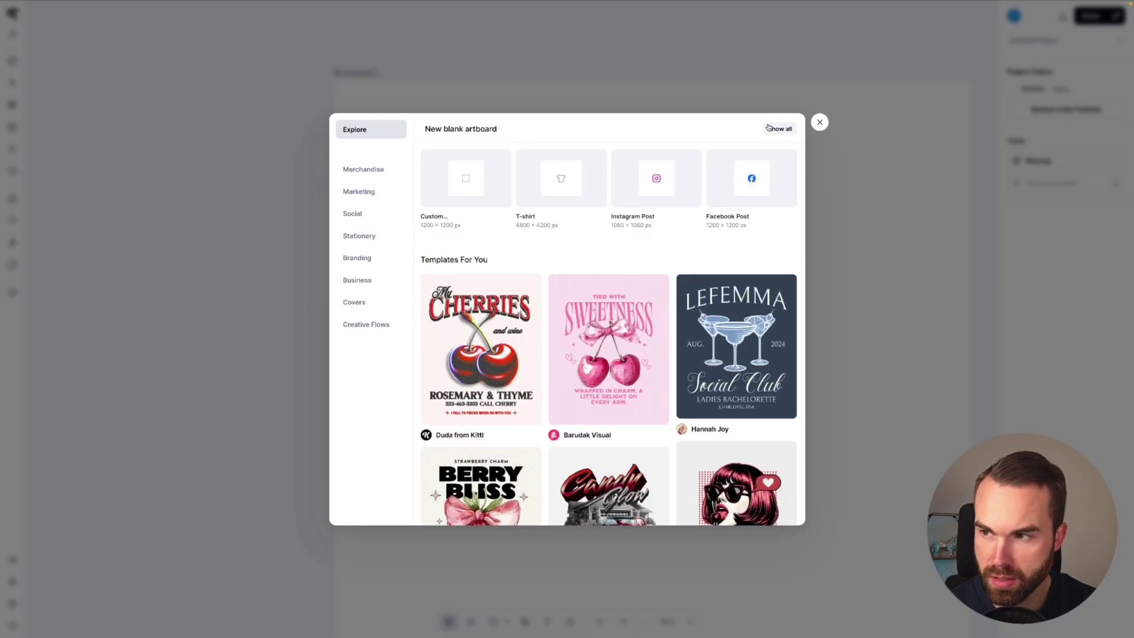
left_click(784, 131)
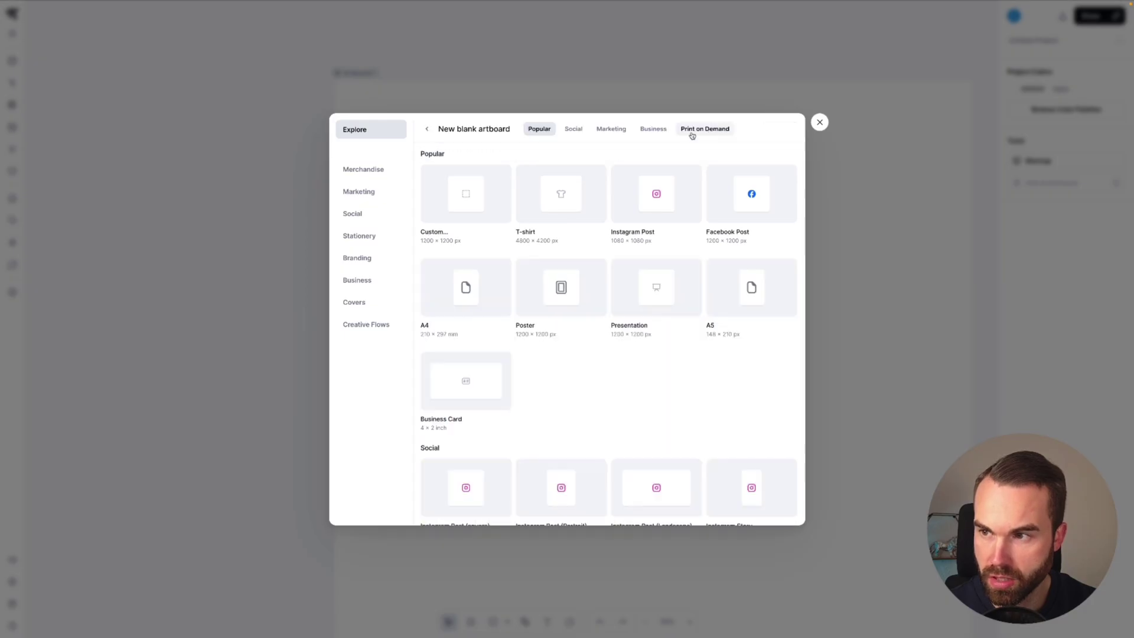
left_click(711, 130)
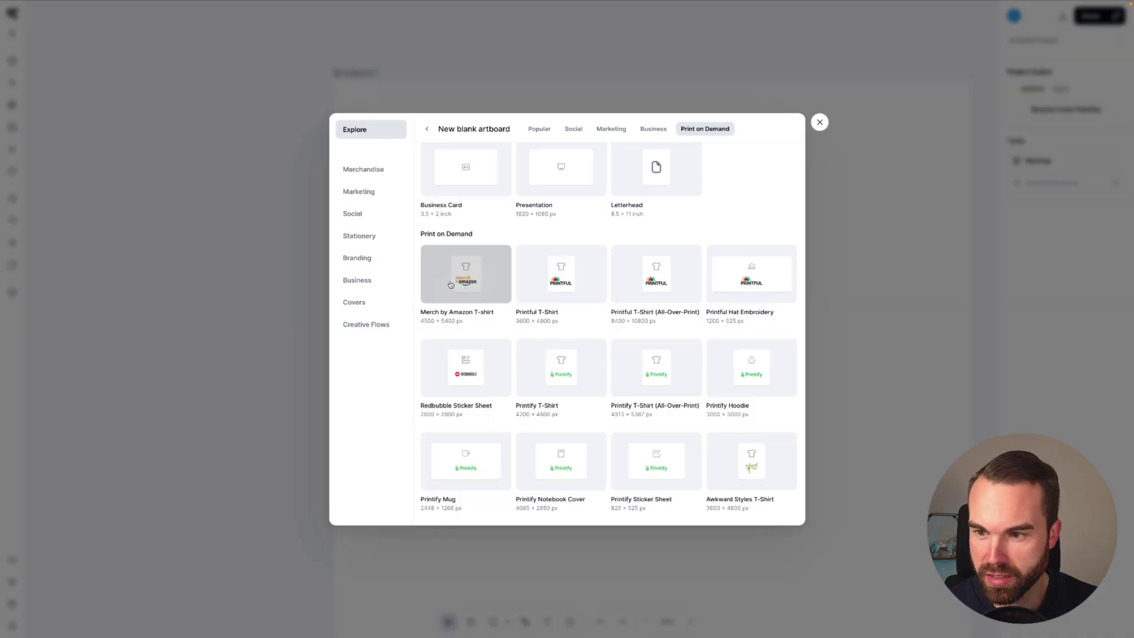
left_click(471, 280)
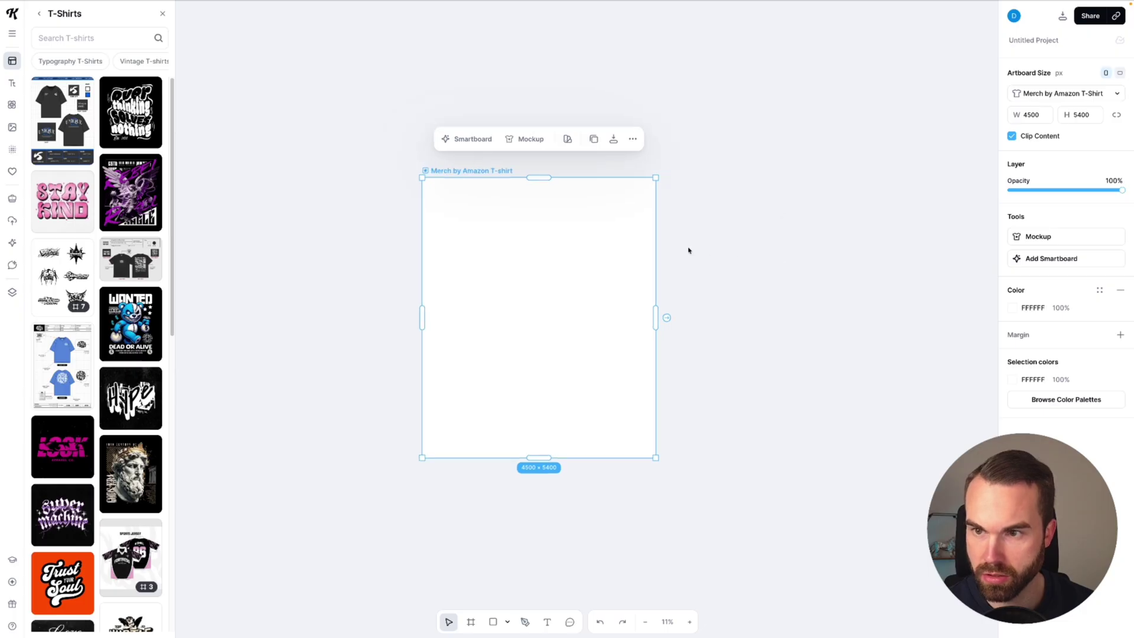
Step: Close the T-shirt template browser to free up the canvas around the artboard
scroll(378, 203, "up", 3)
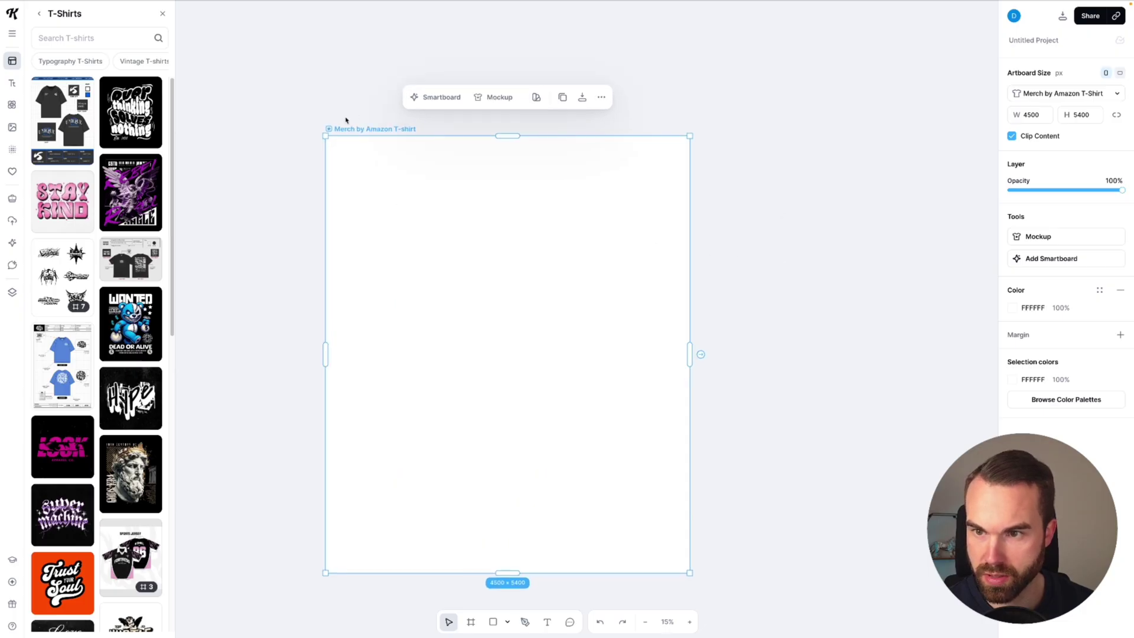
scroll(547, 411, "down", 3)
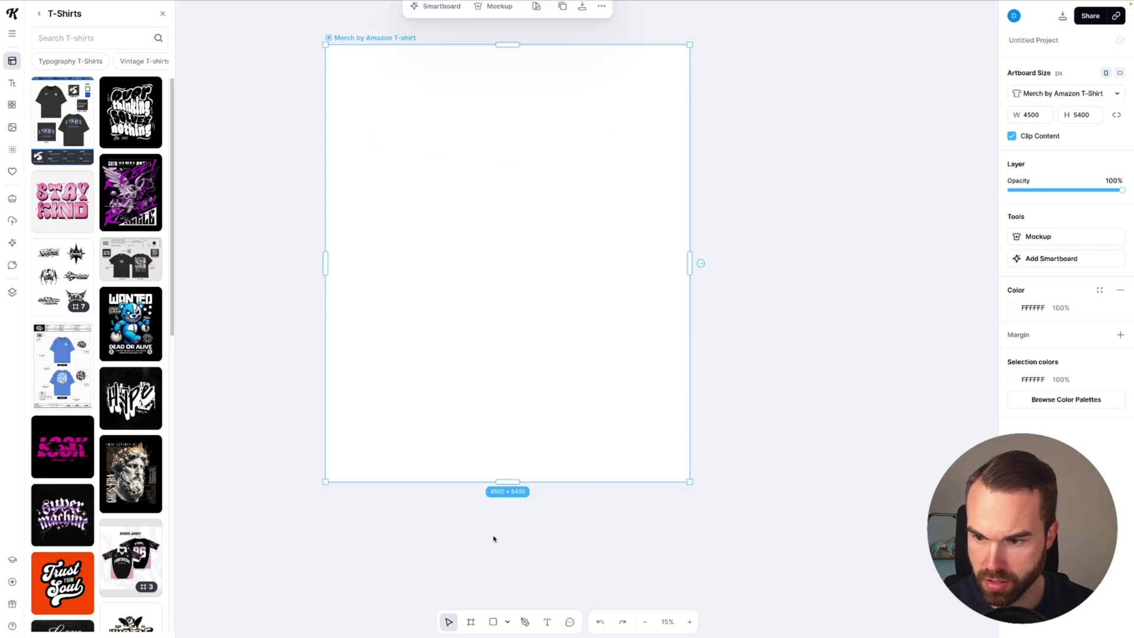
scroll(335, 304, "up", 1)
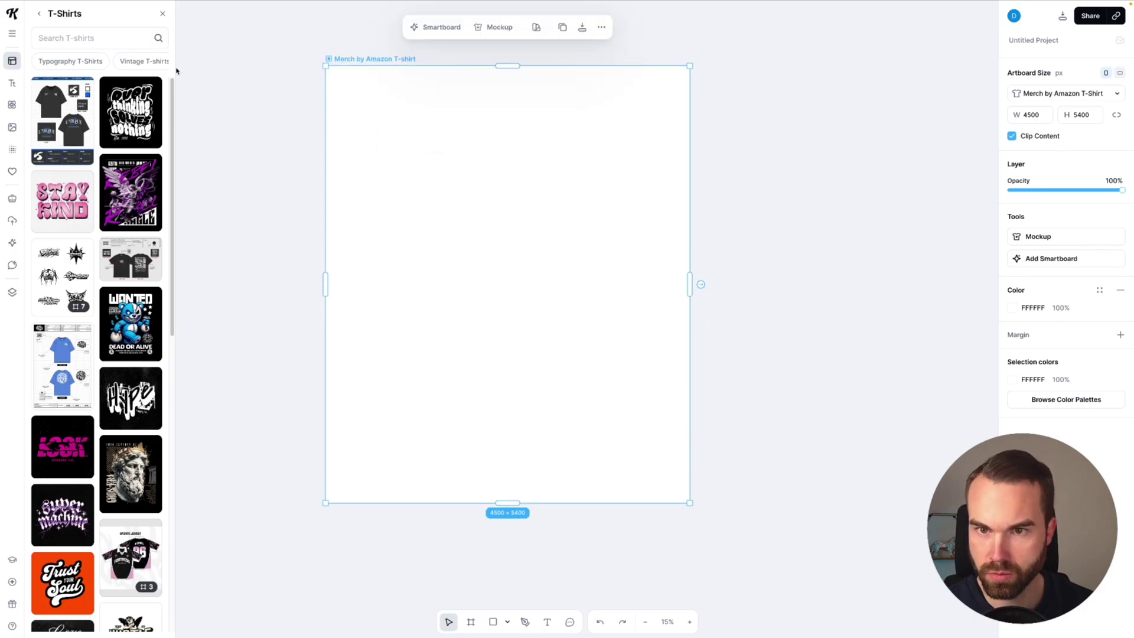
left_click(163, 14)
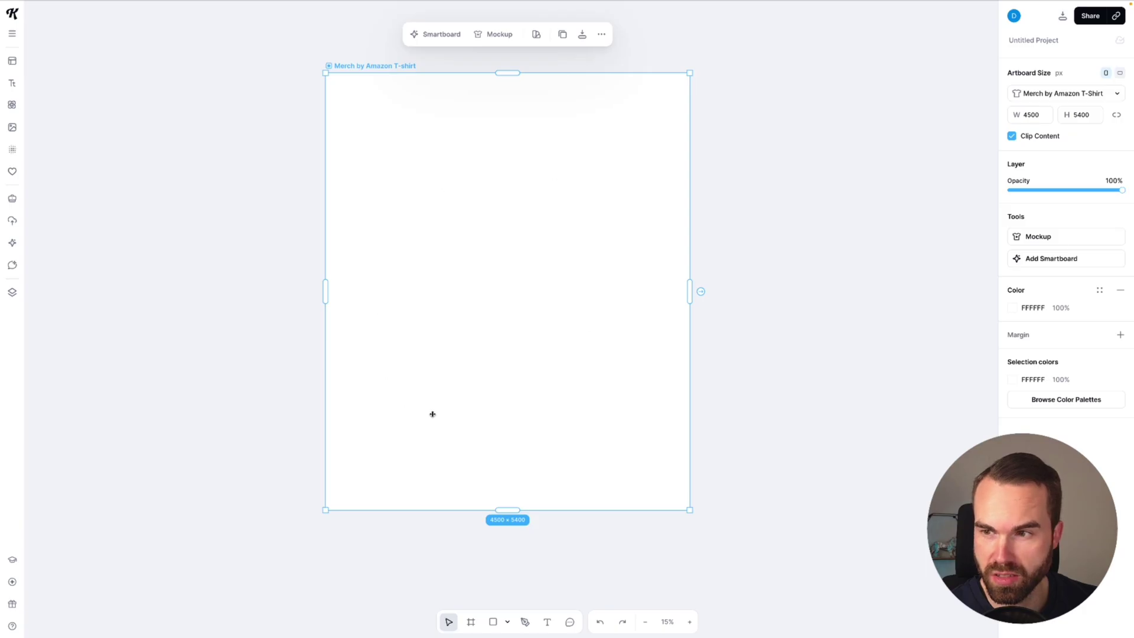
Step: Place the downloaded guitar-playing banana image on the artboard, scale it to the full 4500 px width and shift it slightly upward
key("Escape")
left_click_drag(2, 518, 869, 598)
left_click_drag(704, 450, 530, 254)
left_click_drag(632, 458, 712, 521)
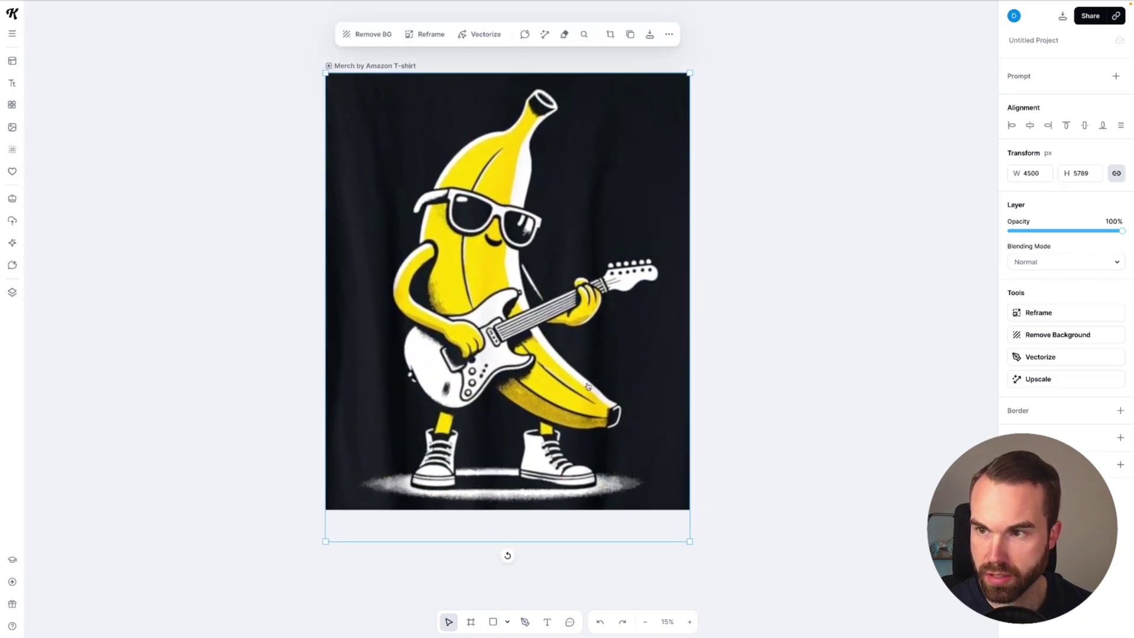
left_click_drag(587, 385, 587, 374)
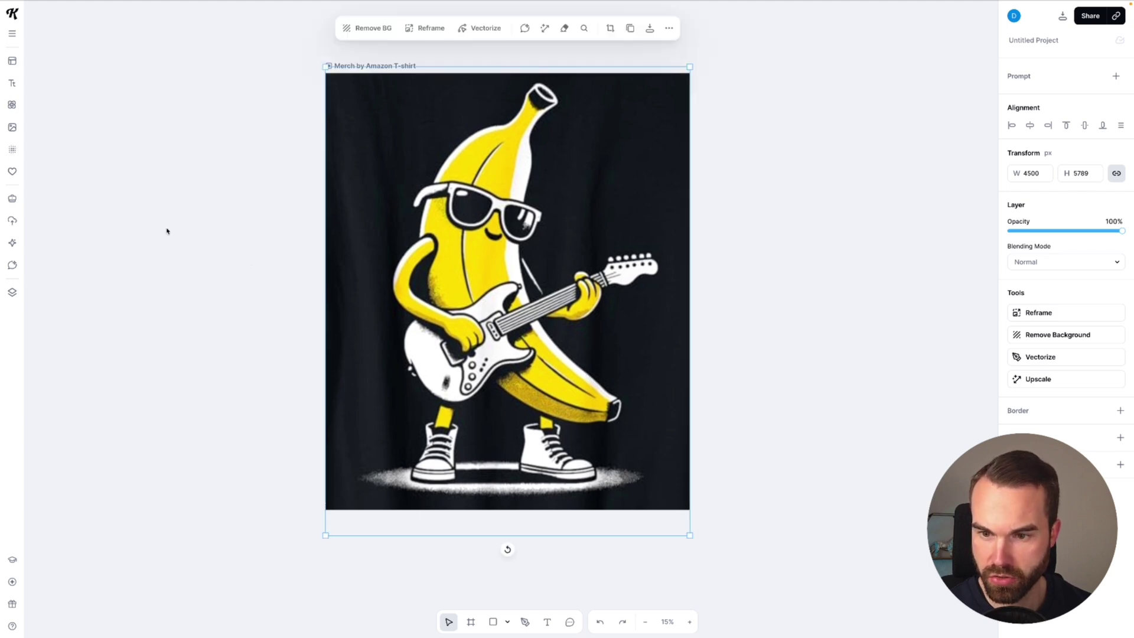
left_click(192, 298)
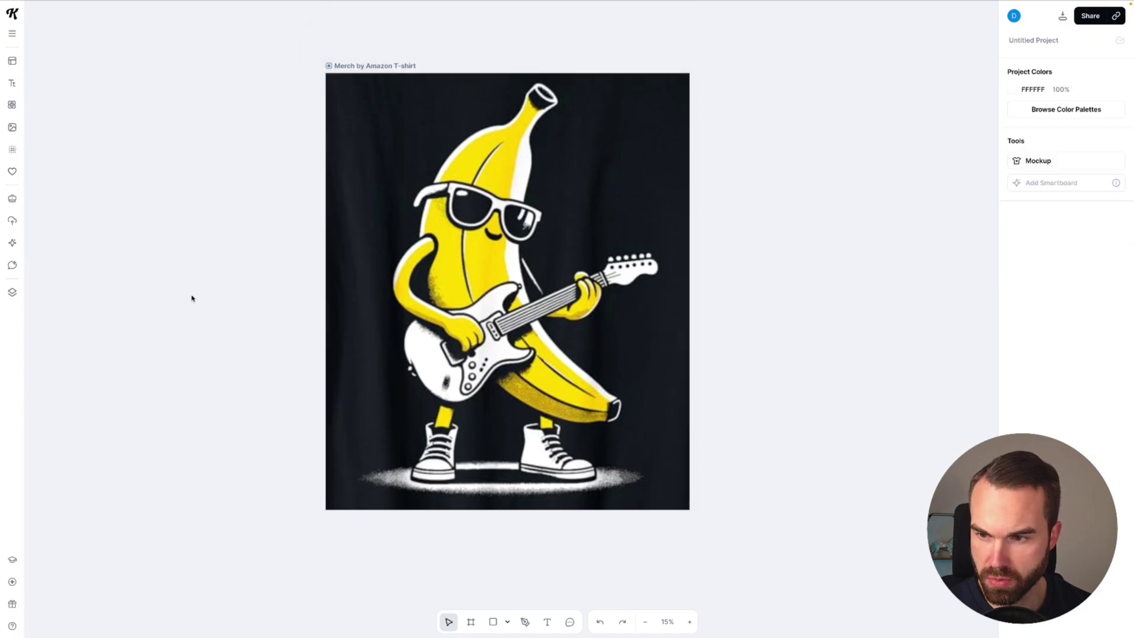
scroll(160, 210, "down", 5)
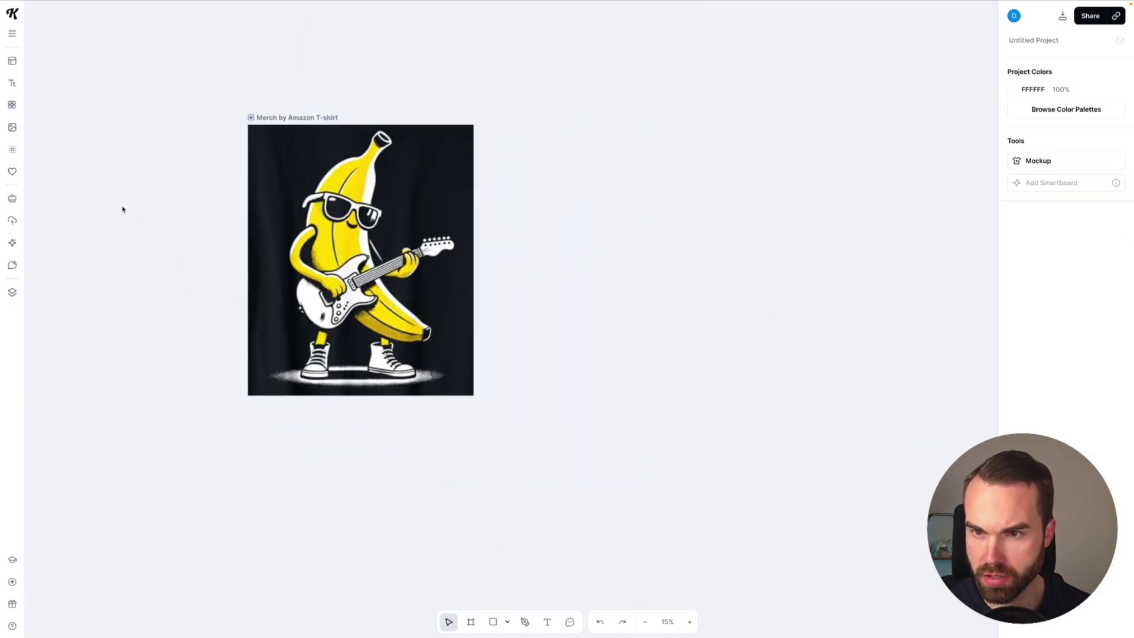
Step: Add a Smartboard from the Merch by Amazon artboard and generate a variation with the prompt "make it play an acoustic guitar"
left_click(299, 118)
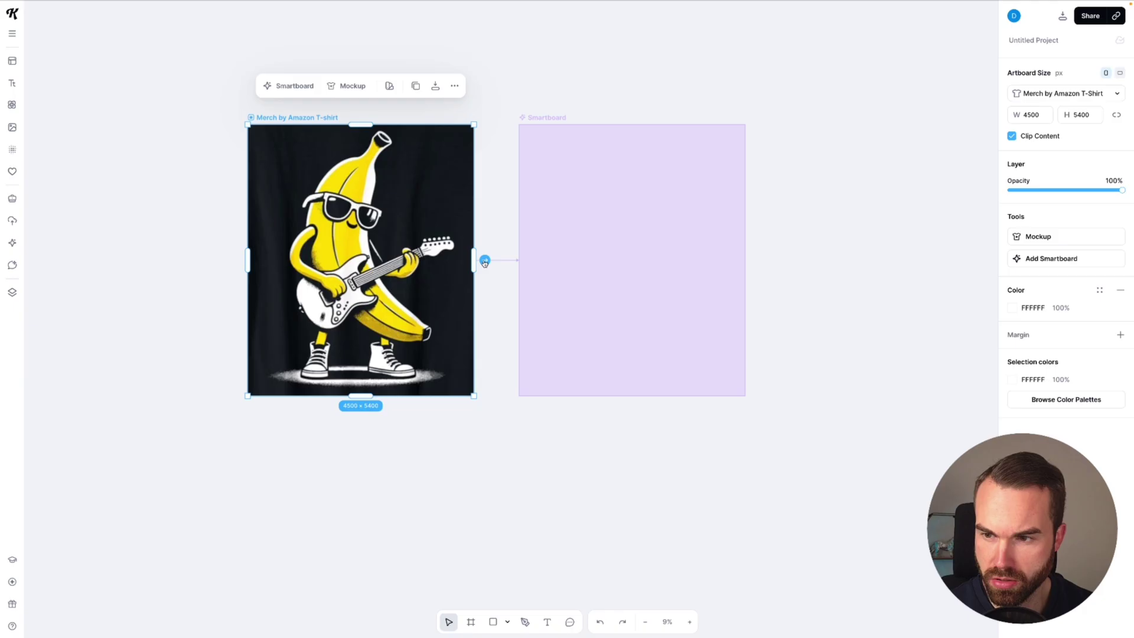
left_click(485, 260)
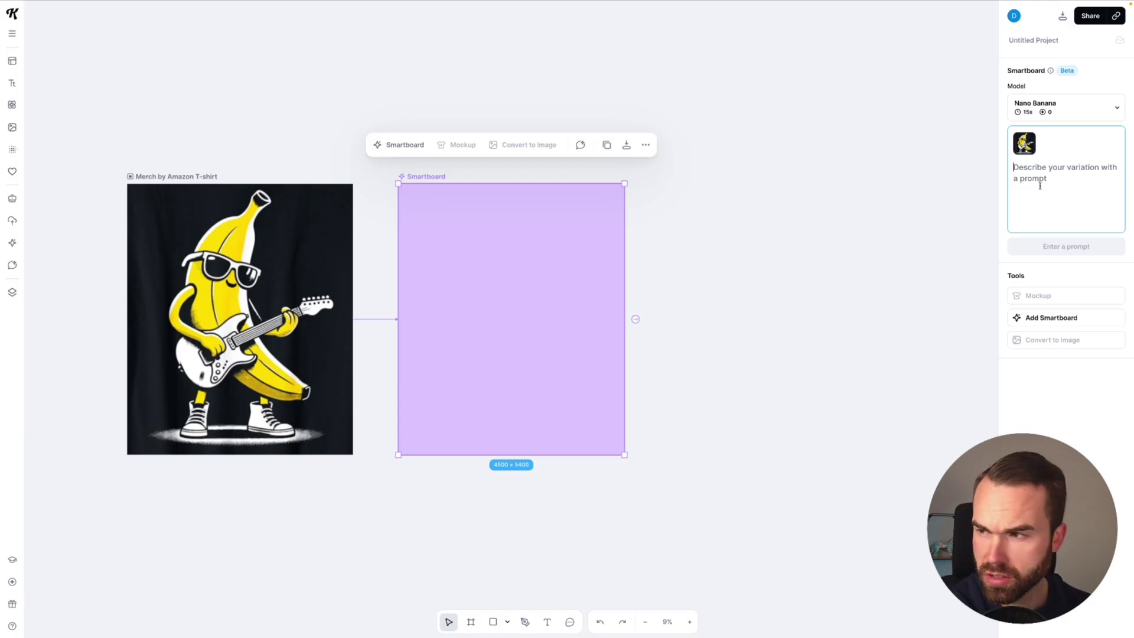
type("ma")
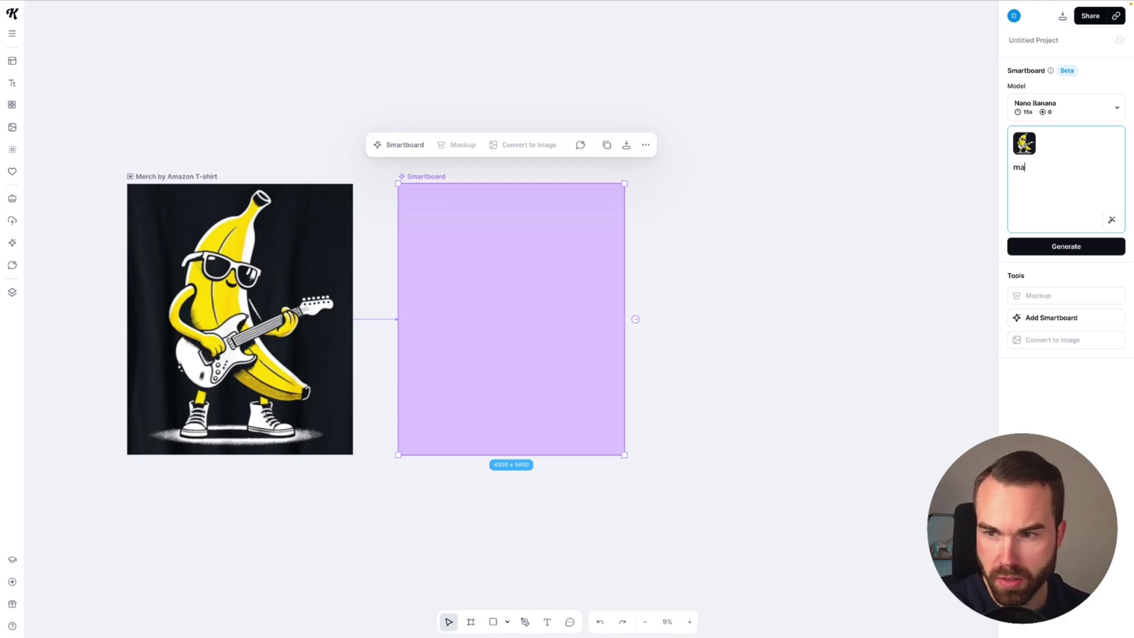
type("ke it play an acou")
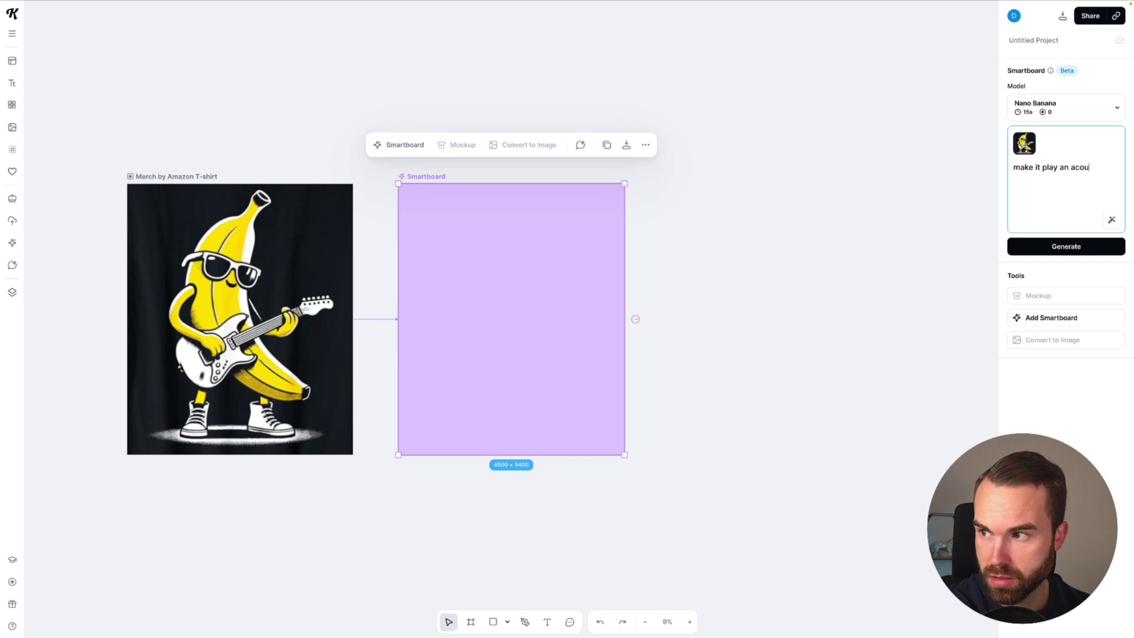
type("stic guitar")
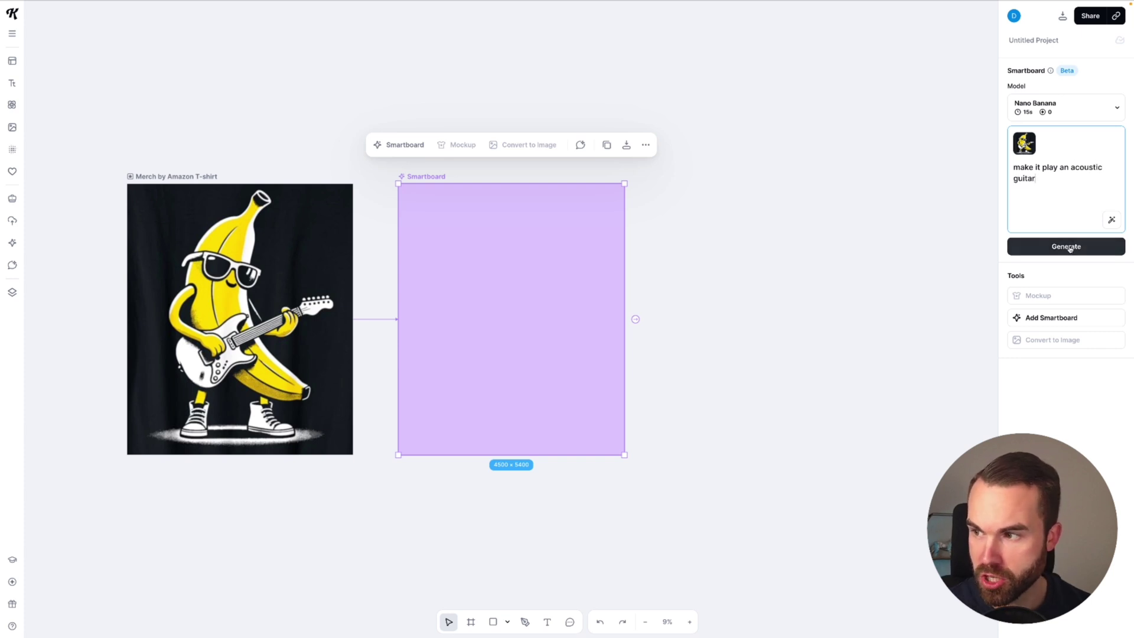
left_click(1069, 247)
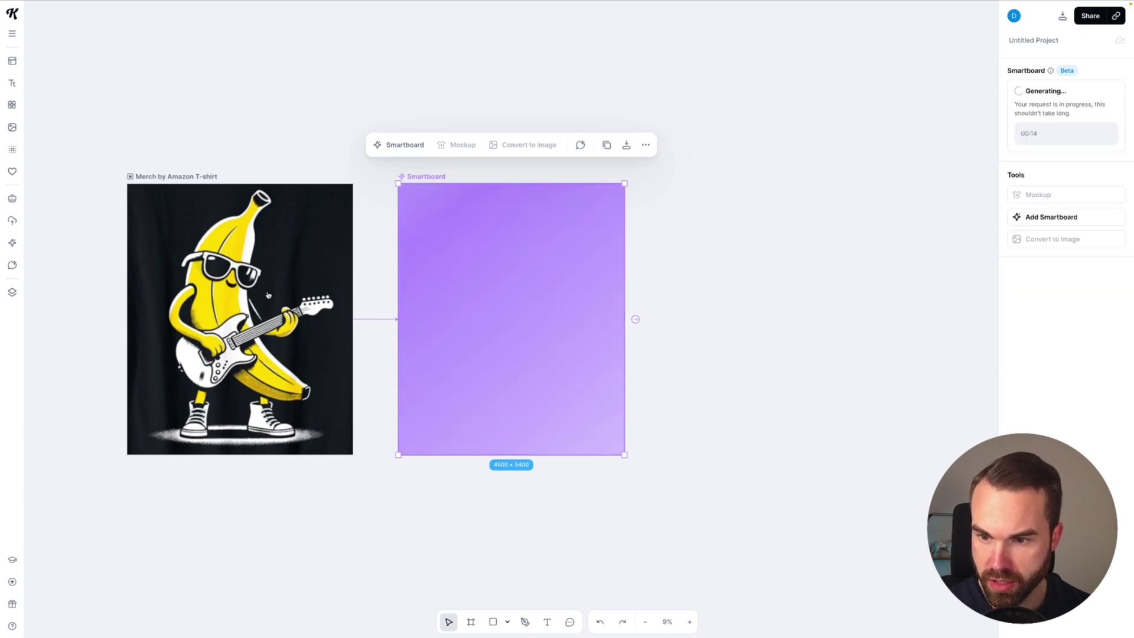
Step: Add a second Smartboard branching from the original Merch by Amazon artboard
left_click(276, 273)
left_click(76, 179)
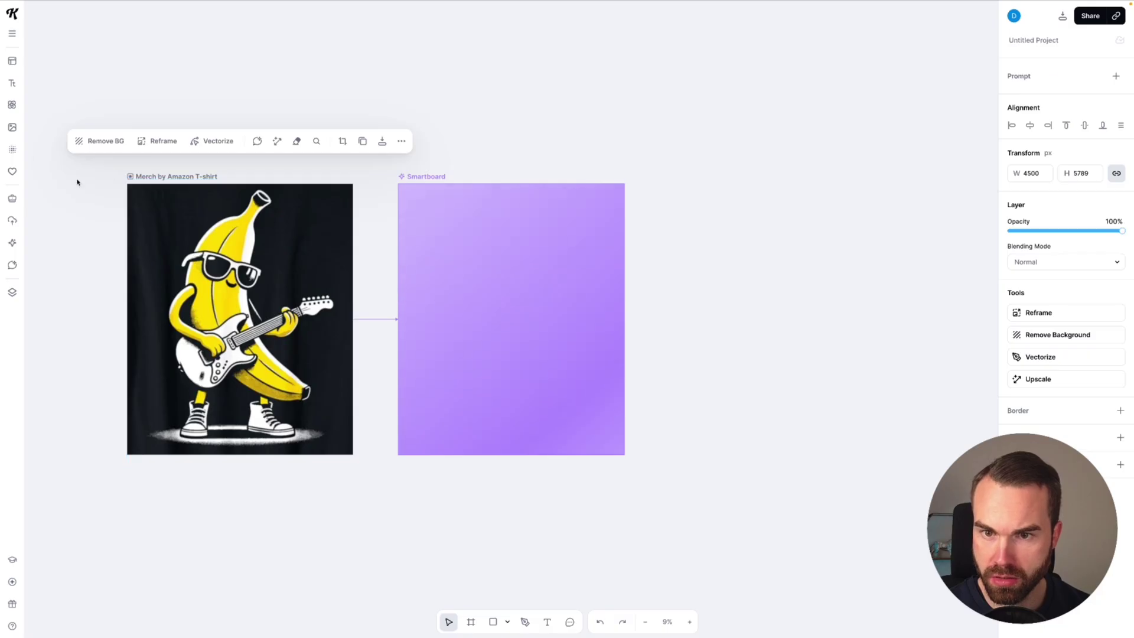
left_click(189, 175)
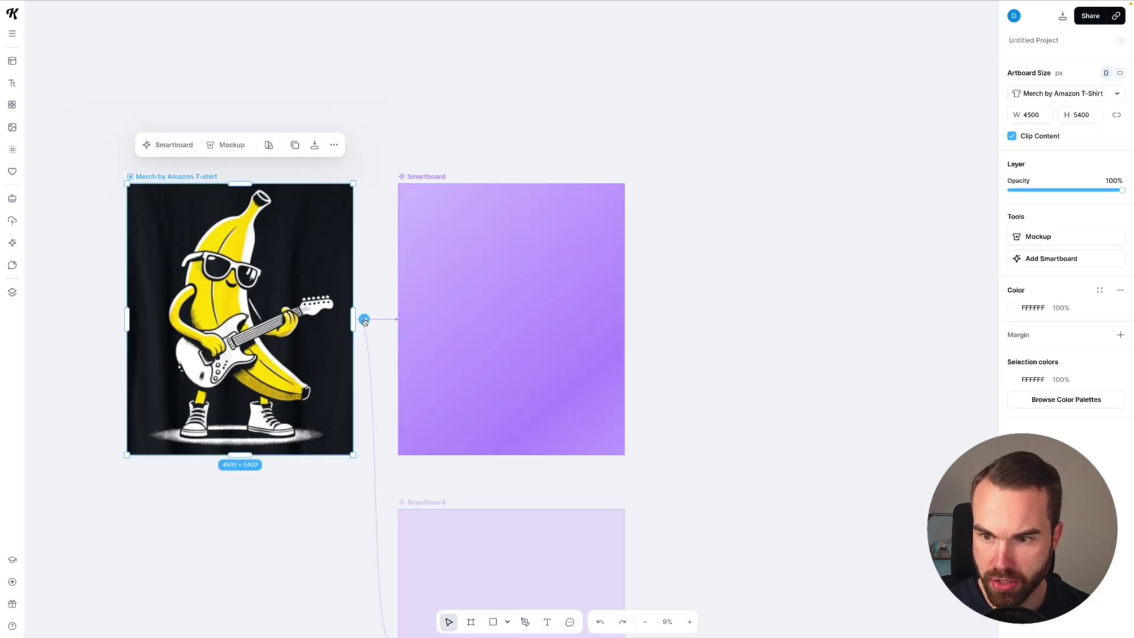
left_click(365, 319)
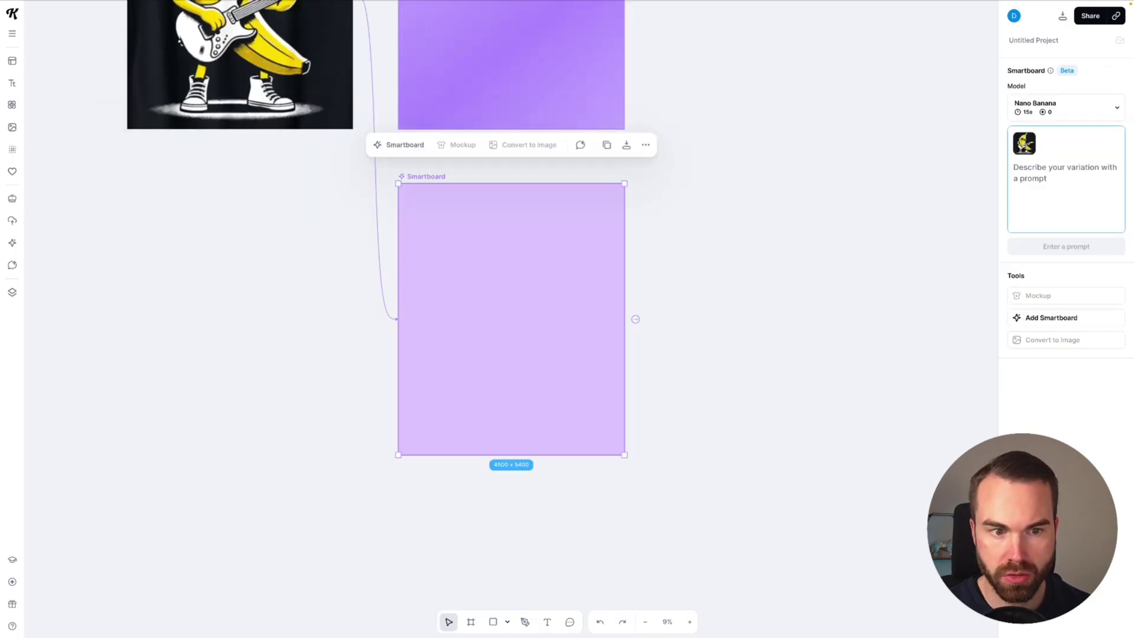
Step: Copy the full prompt text of the acoustic guitar Smartboard for reuse
scroll(588, 140, "up", 2)
scroll(588, 140, "up", 2)
left_click(512, 208)
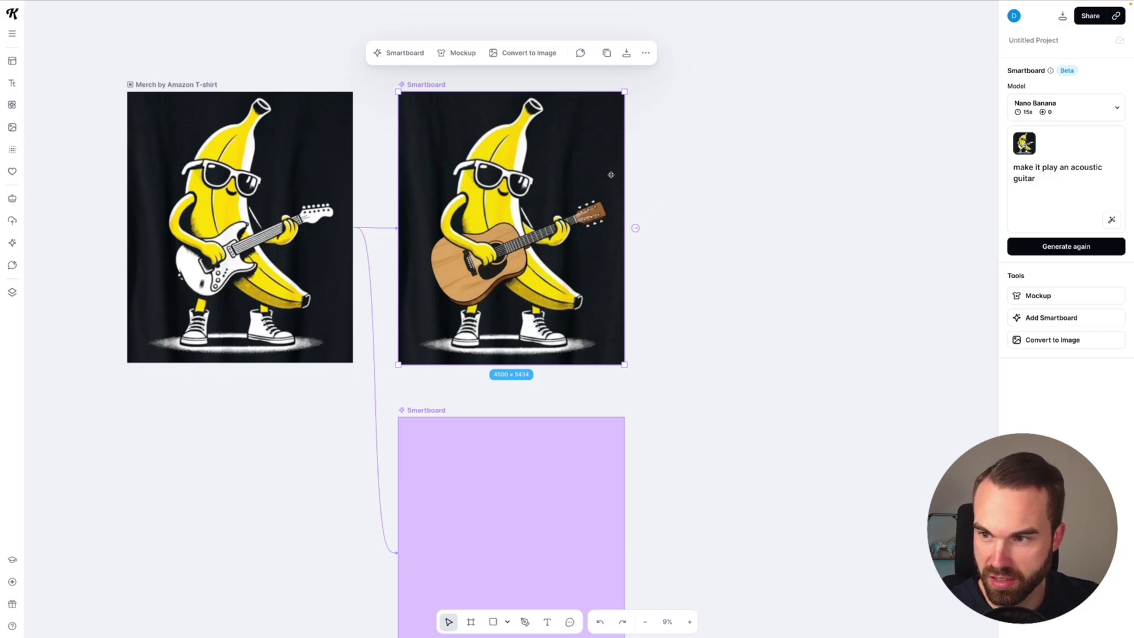
left_click_drag(1047, 180, 993, 162)
key("ctrl+c")
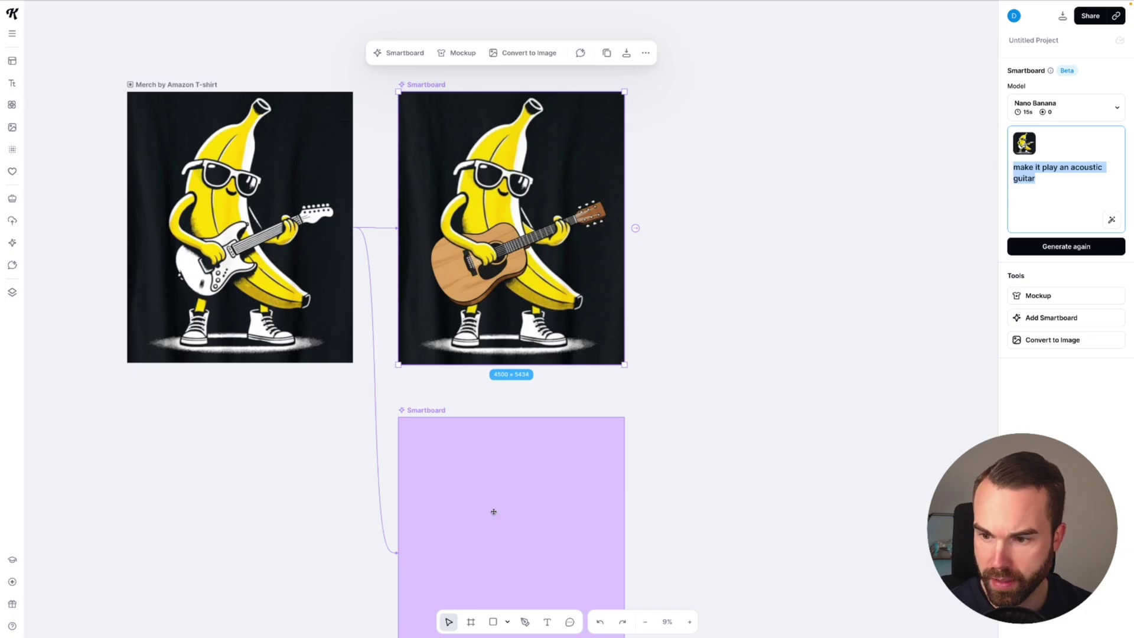
Step: Paste the copied prompt into the empty second Smartboard, change it to "make it play a piano" and generate the variation
left_click(512, 465)
scroll(688, 436, "down", 3)
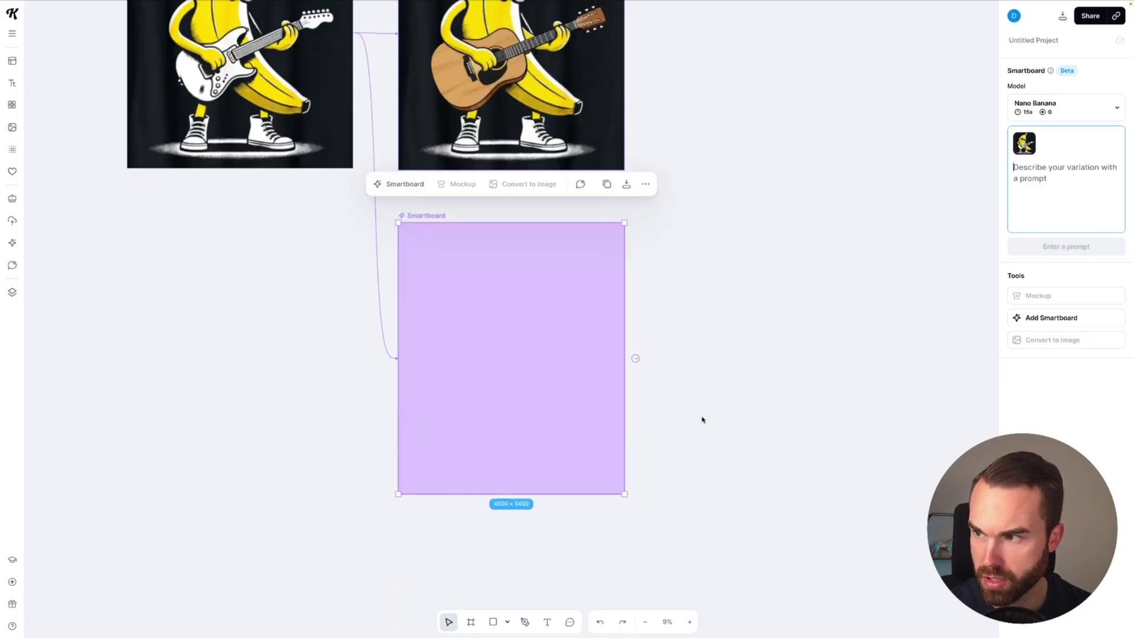
key("ctrl+v")
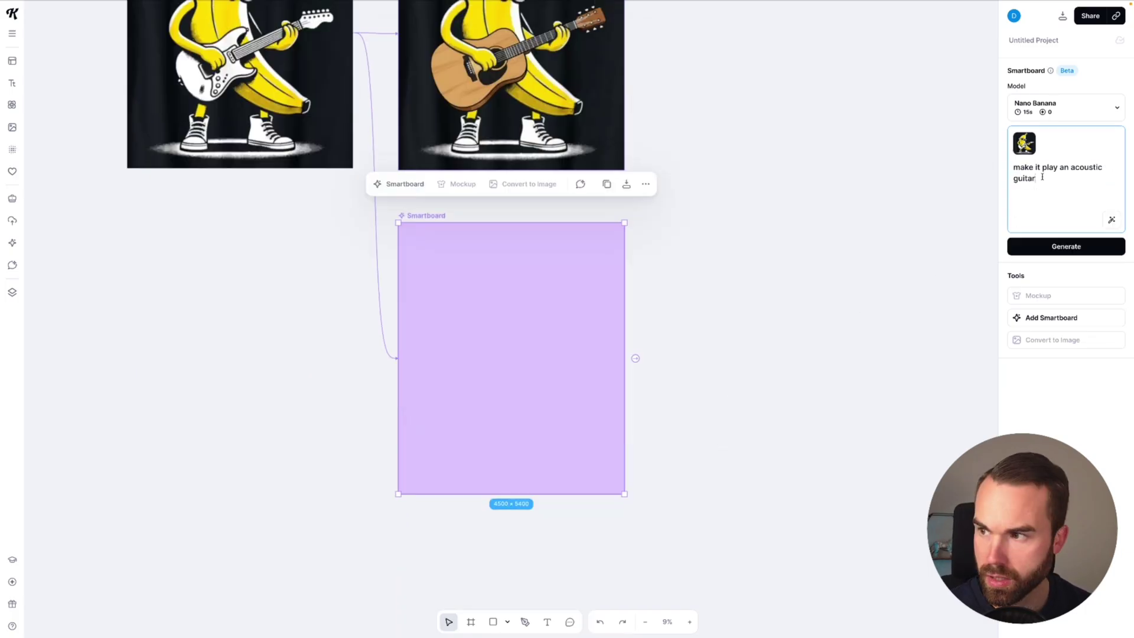
left_click_drag(1037, 179, 1065, 169)
key("BackSpace")
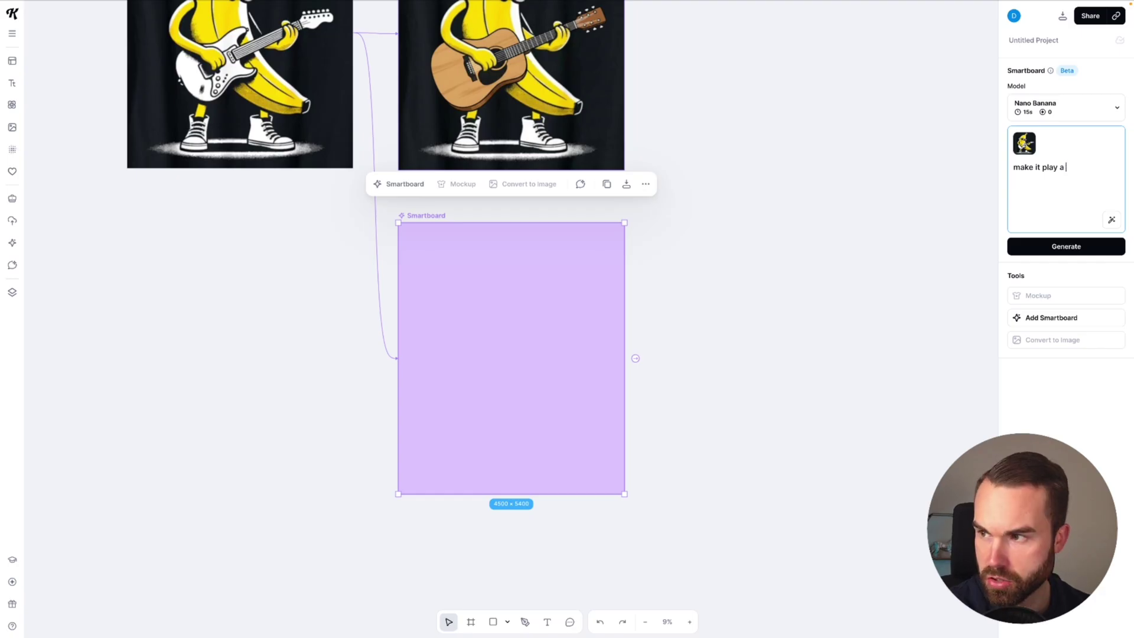
type("piano")
key("Return")
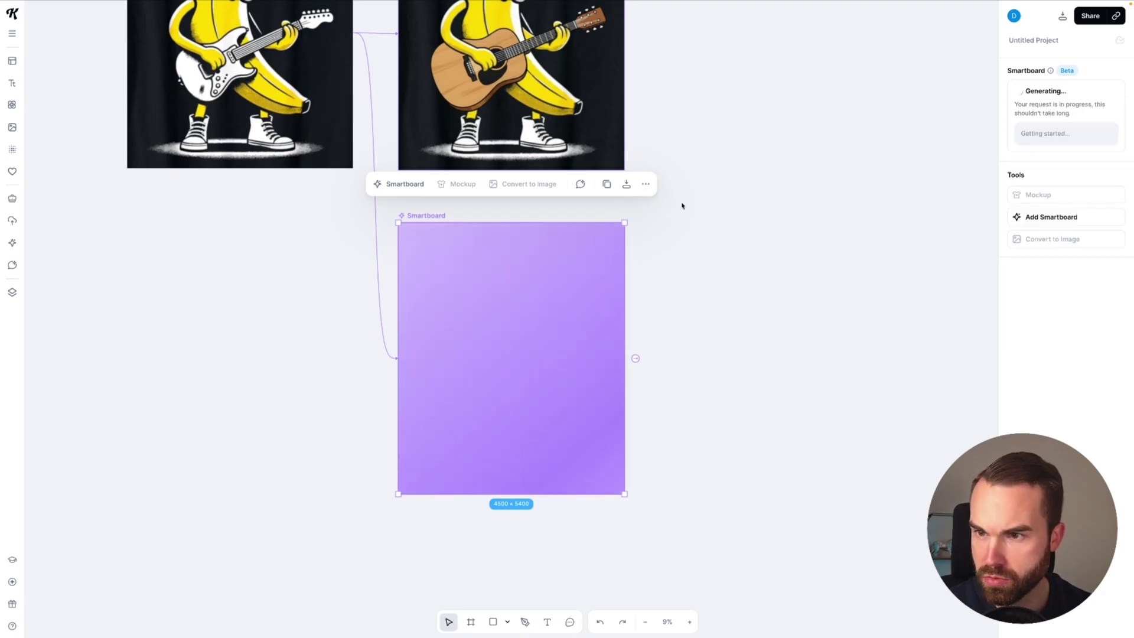
Step: Add a third Smartboard from the original artboard and generate it by adapting the copied prompt to "make it play the violin"
scroll(489, 208, "up", 1)
left_click(289, 136)
scroll(260, 140, "up", 5)
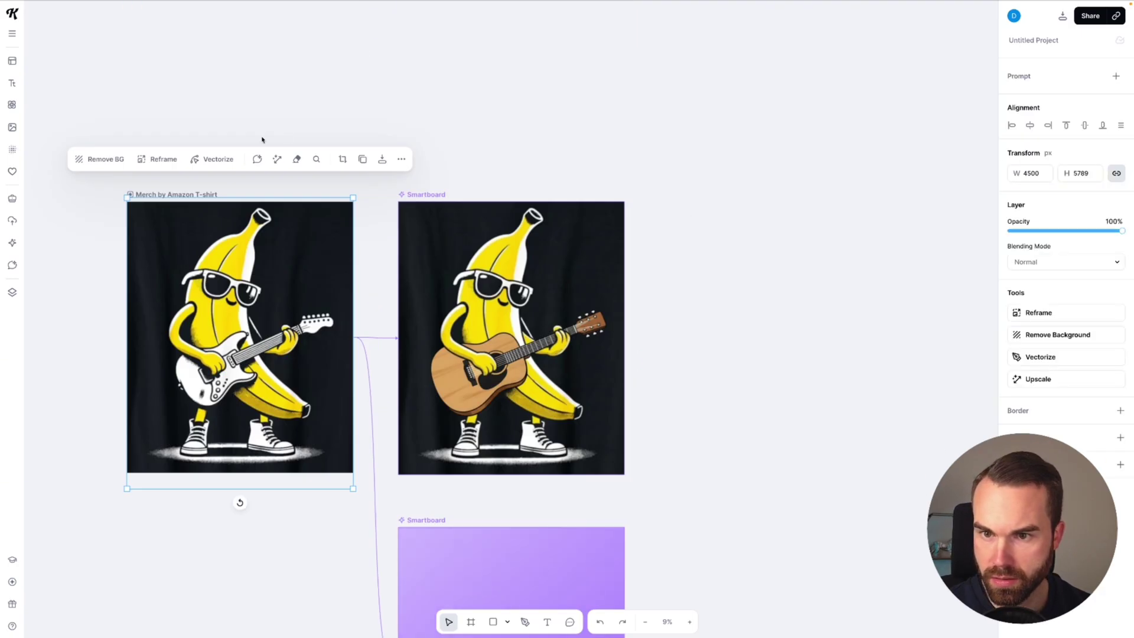
left_click(195, 189)
left_click(189, 195)
left_click(134, 164)
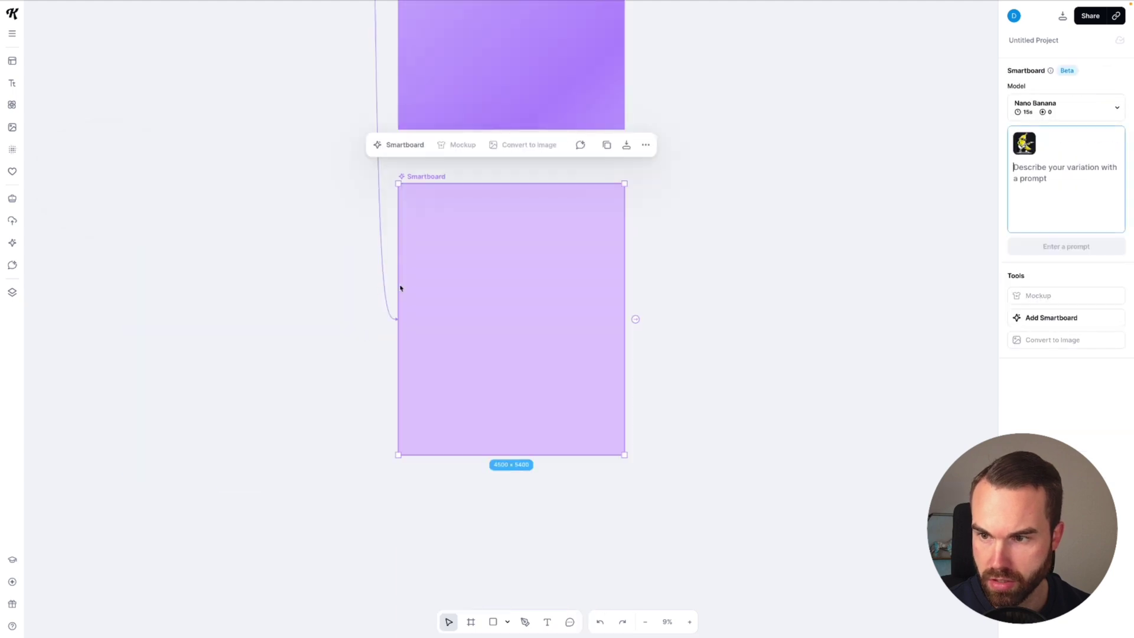
key("ctrl+v")
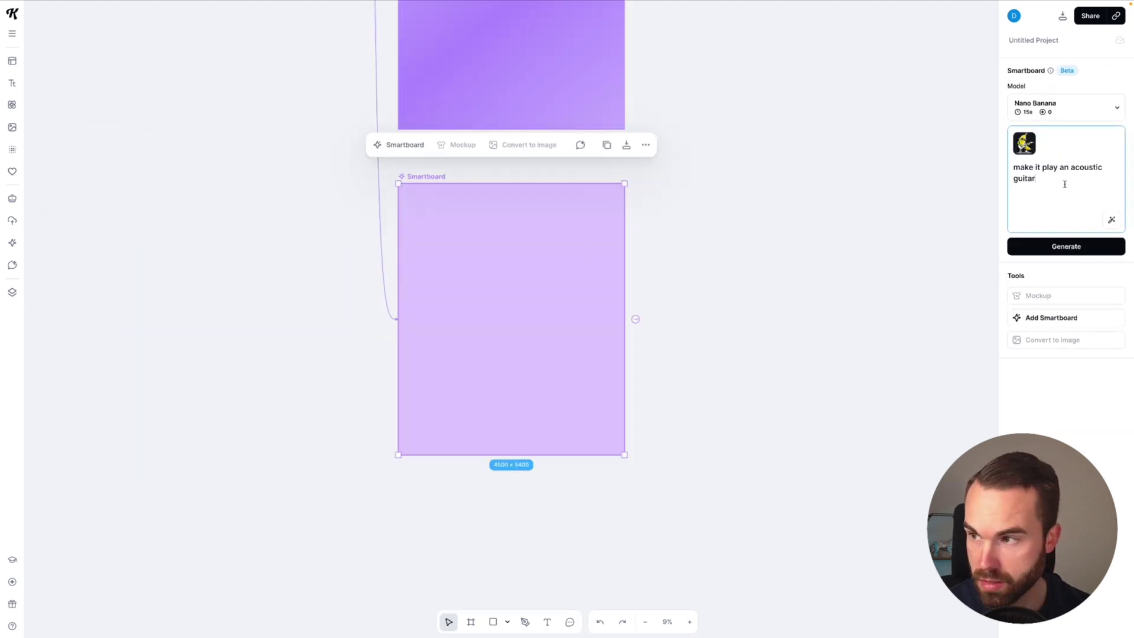
left_click_drag(1064, 182, 1061, 170)
type("the violin")
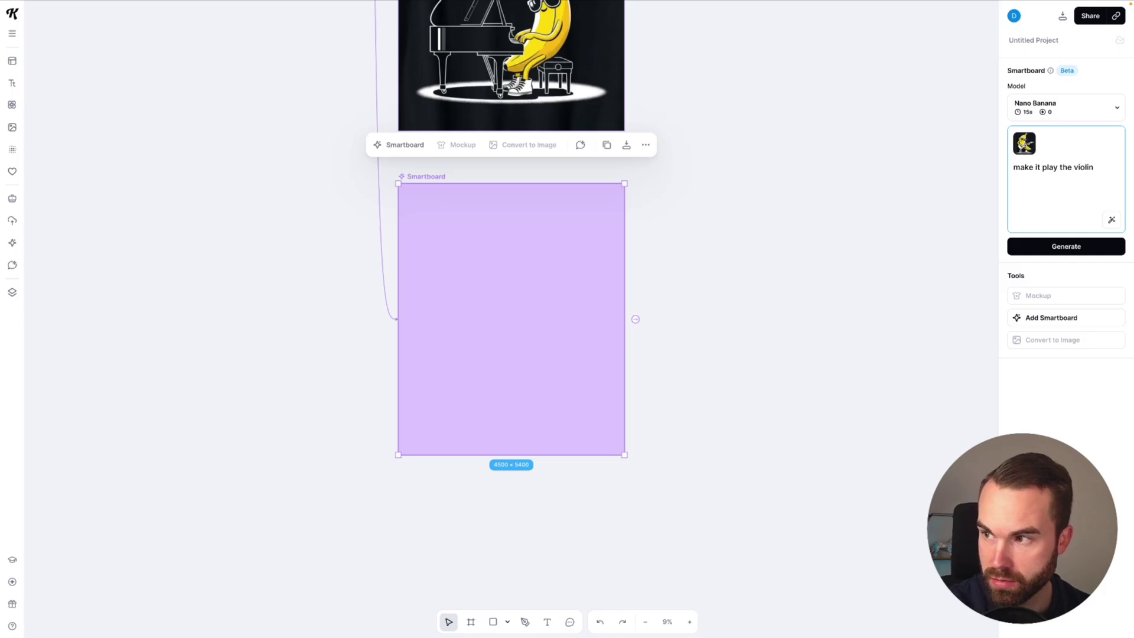
left_click(1055, 245)
Step: Add a fourth Smartboard from the original artboard and generate it by adapting the copied prompt to "make it play the drum"
scroll(732, 232, "up", 4)
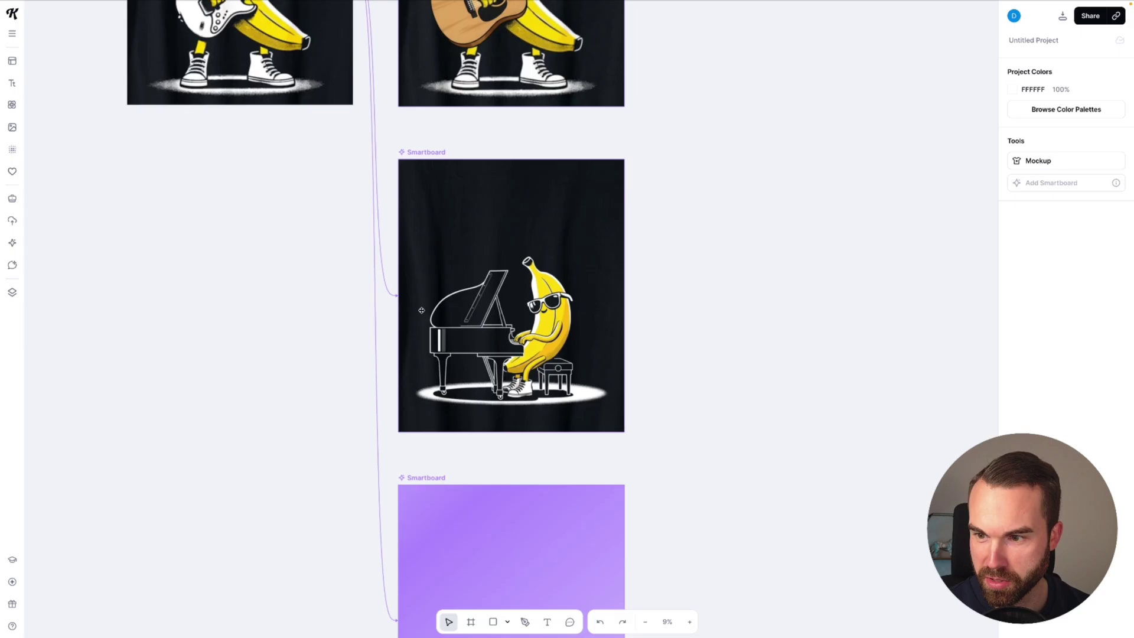
scroll(282, 348, "up", 5)
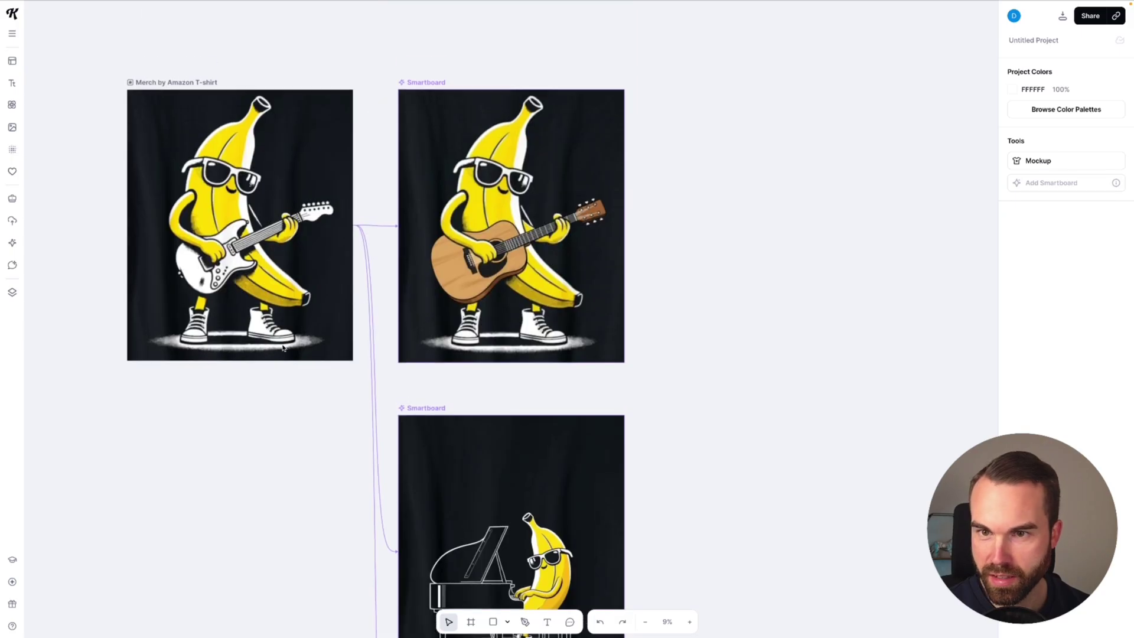
left_click(182, 83)
left_click(364, 225)
left_click(1065, 187)
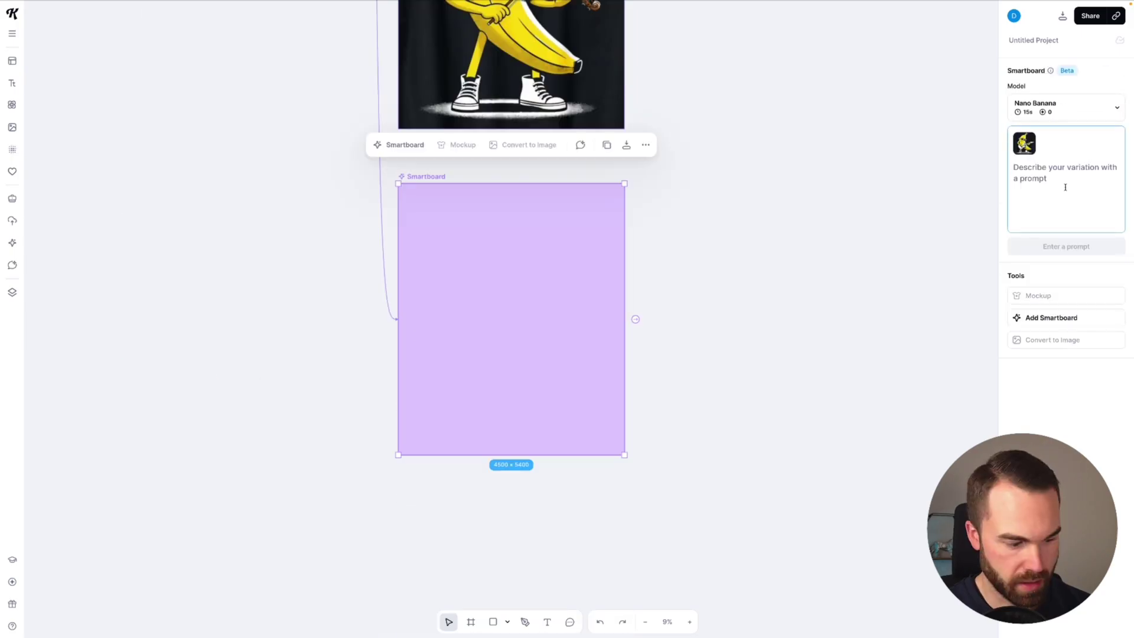
key("ctrl+v")
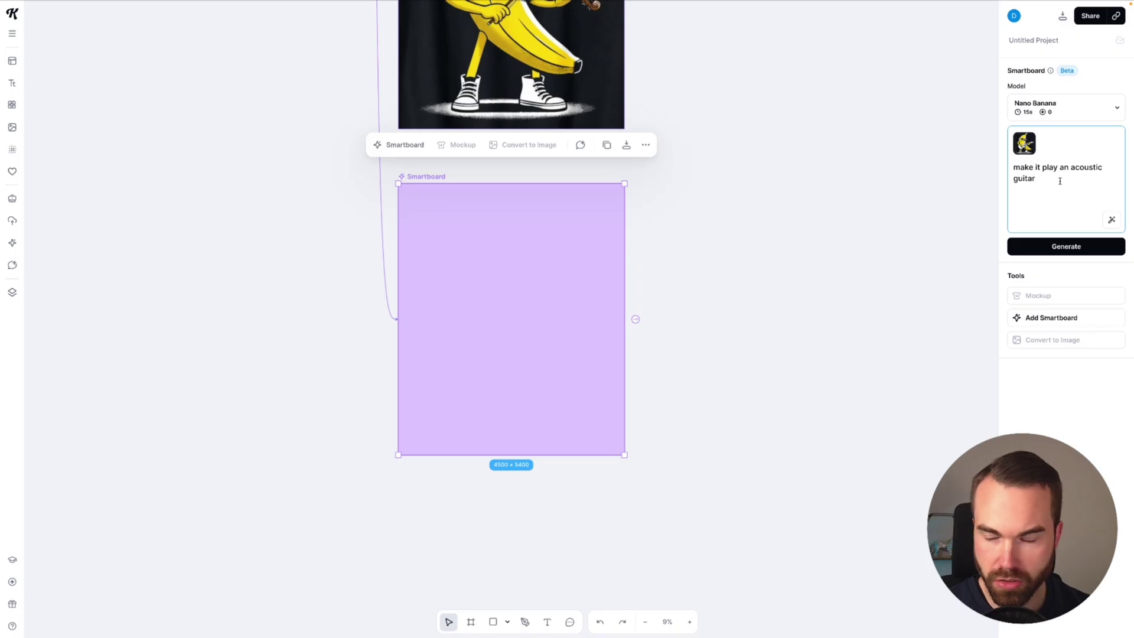
left_click_drag(1060, 182, 1059, 168)
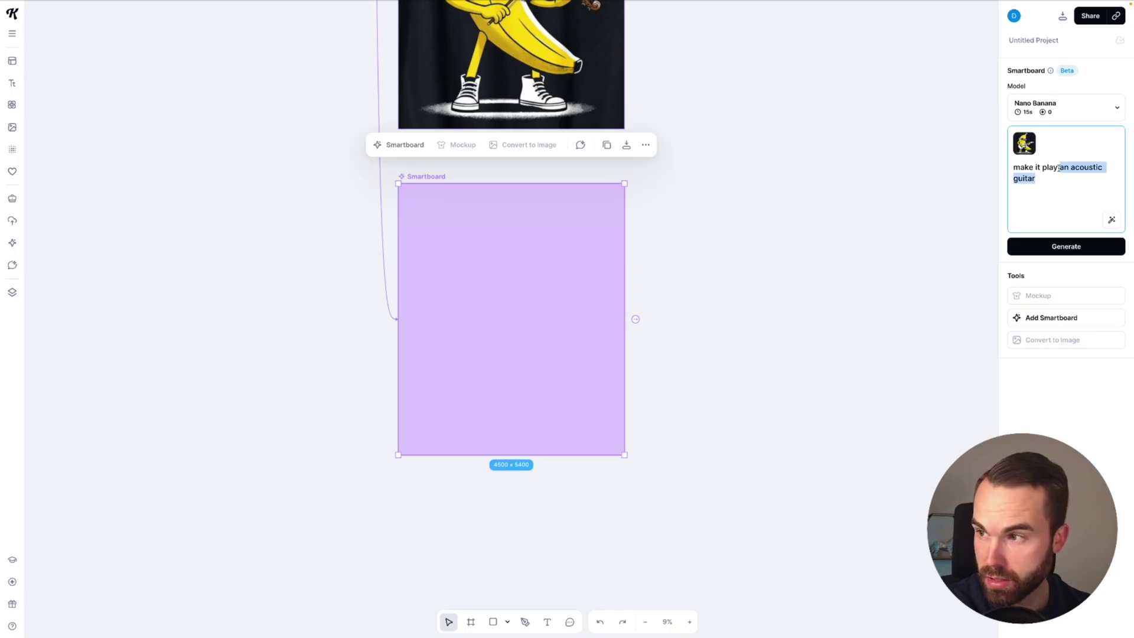
type("the drum")
left_click(1046, 252)
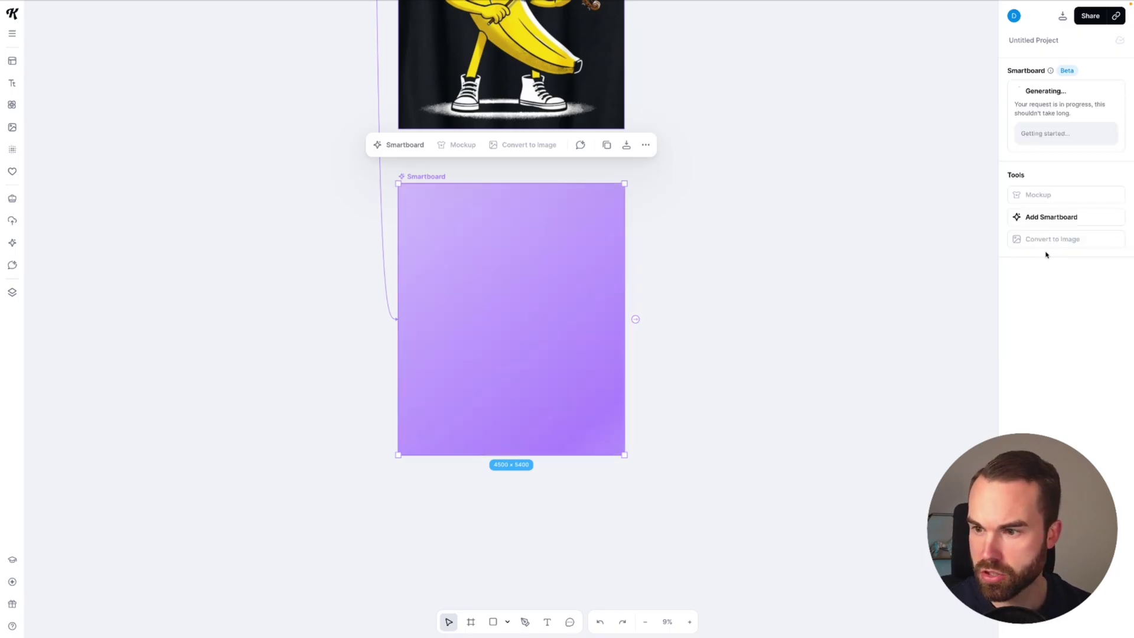
Step: Review the generated piano, violin and drum banana variations and compare them with the original design
left_click(726, 266)
scroll(688, 232, "down", 5)
scroll(581, 355, "up", 10)
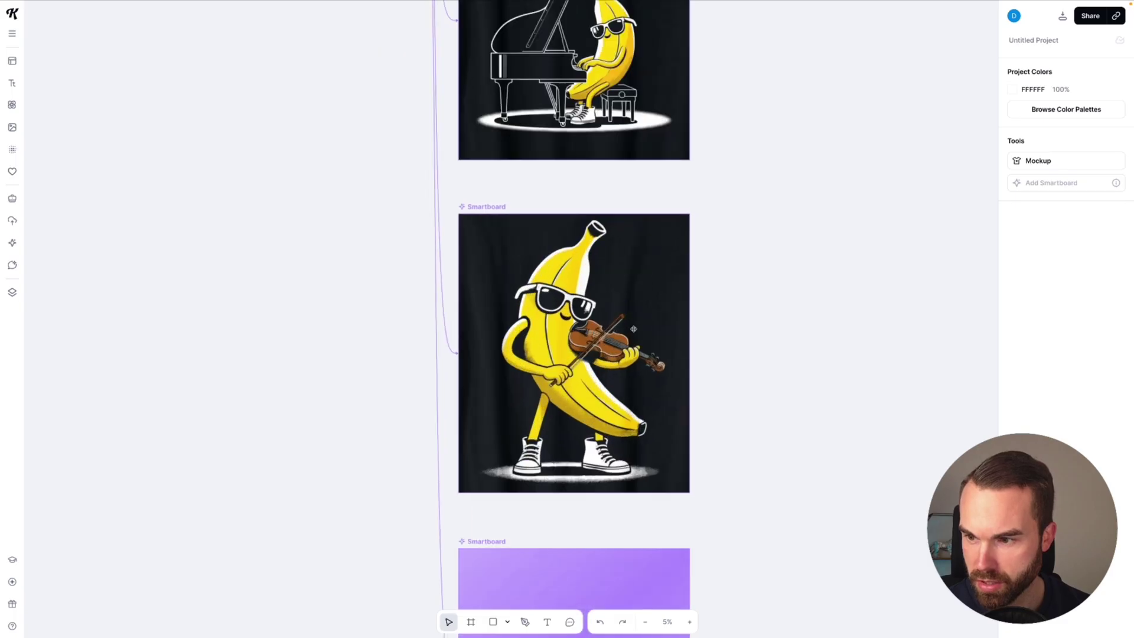
scroll(581, 355, "down", 5)
scroll(650, 432, "down", 3)
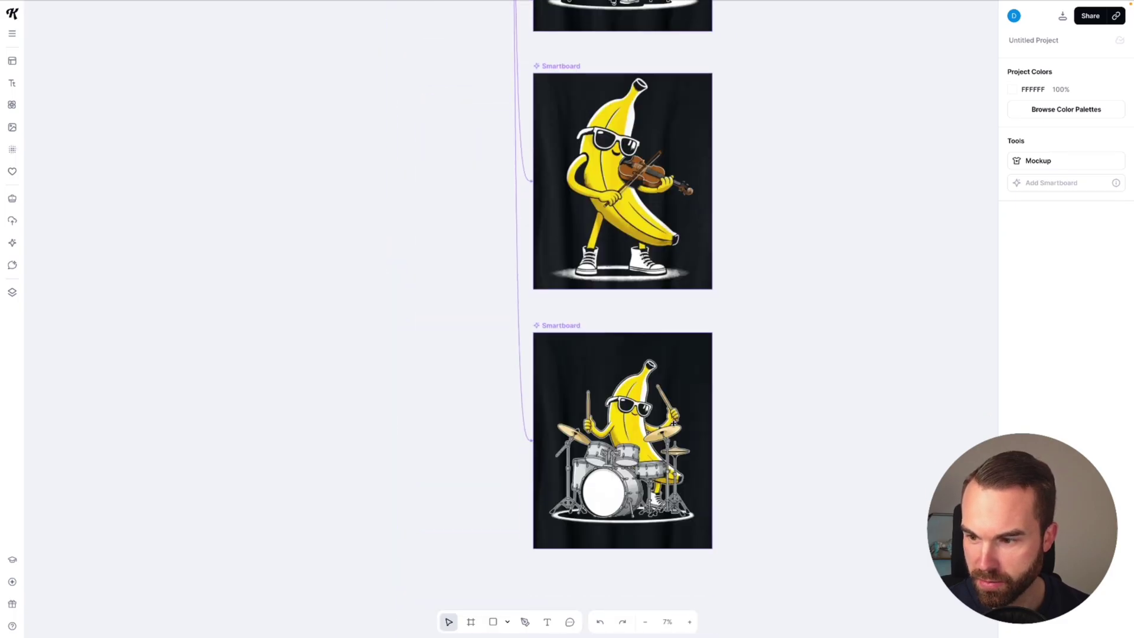
scroll(650, 434, "up", 2)
scroll(650, 434, "up", 2)
scroll(654, 407, "down", 5)
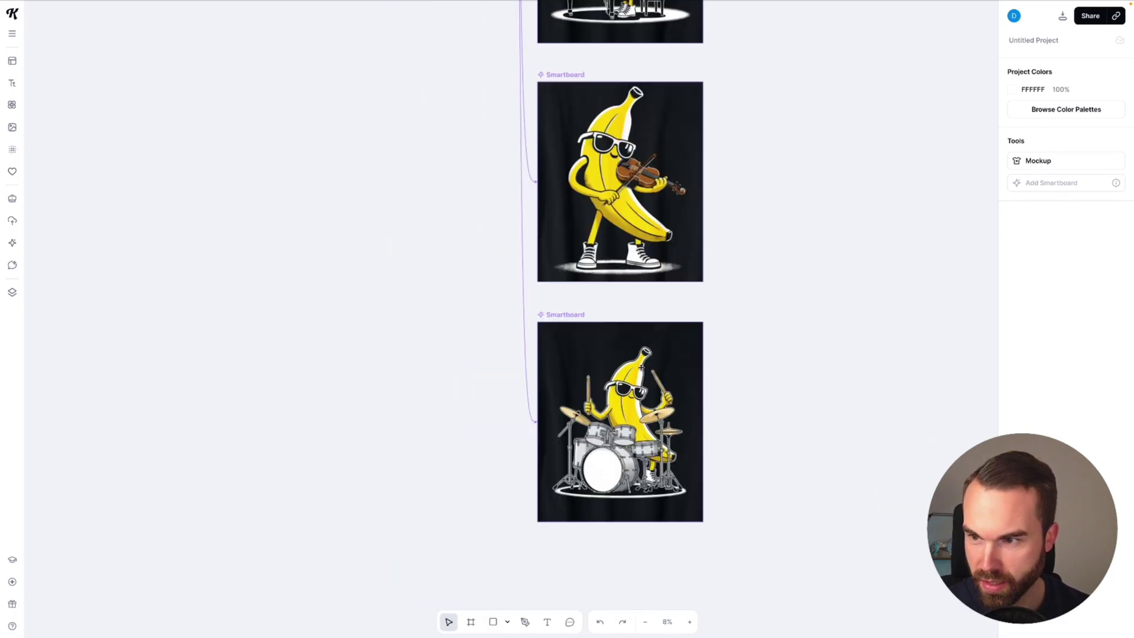
scroll(650, 384, "down", 2)
scroll(643, 353, "up", 3)
scroll(643, 353, "up", 1)
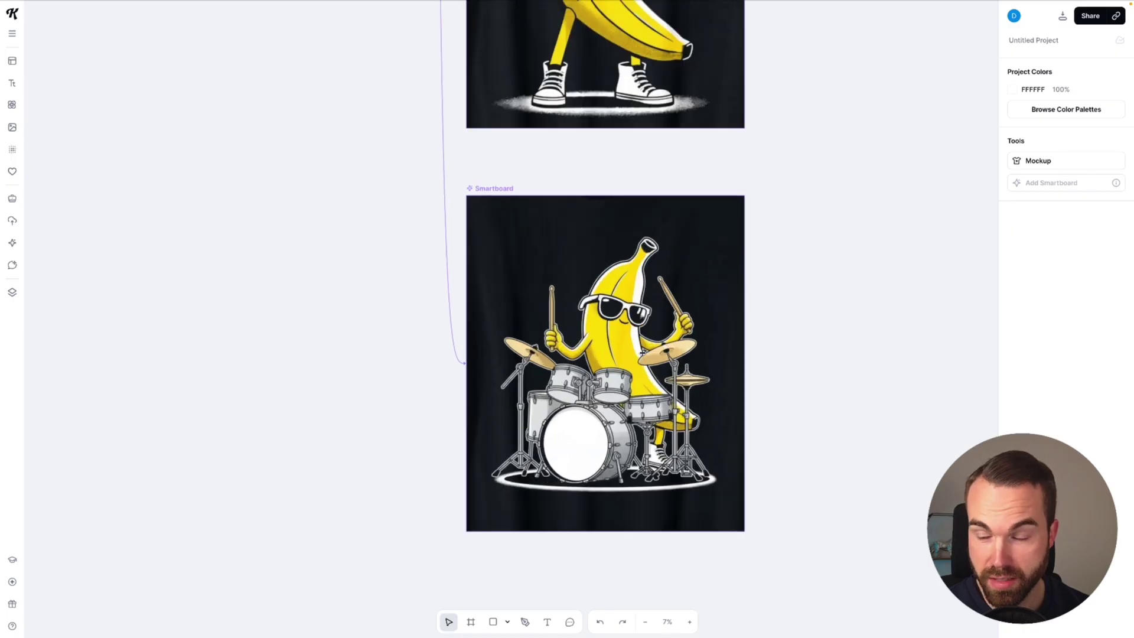
scroll(469, 437, "down", 4)
scroll(531, 266, "up", 3)
scroll(534, 245, "up", 4)
scroll(534, 245, "up", 8)
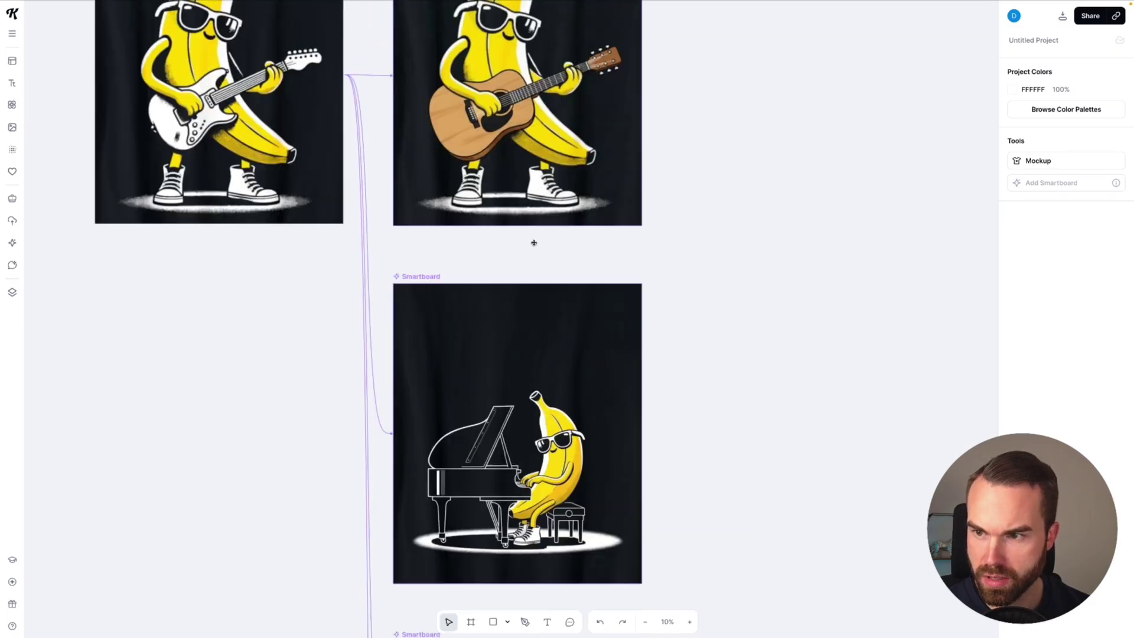
Step: Add a Smartboard from the acoustic guitar variation and generate it with the prompt "put this on a dark grey background"
left_click(573, 174)
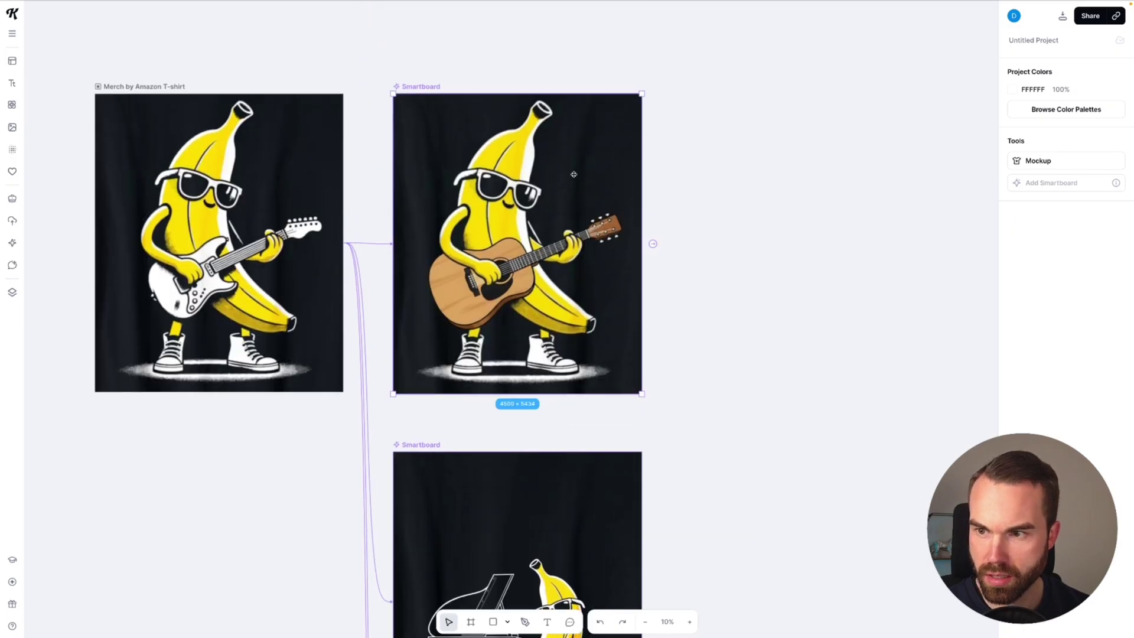
left_click(653, 244)
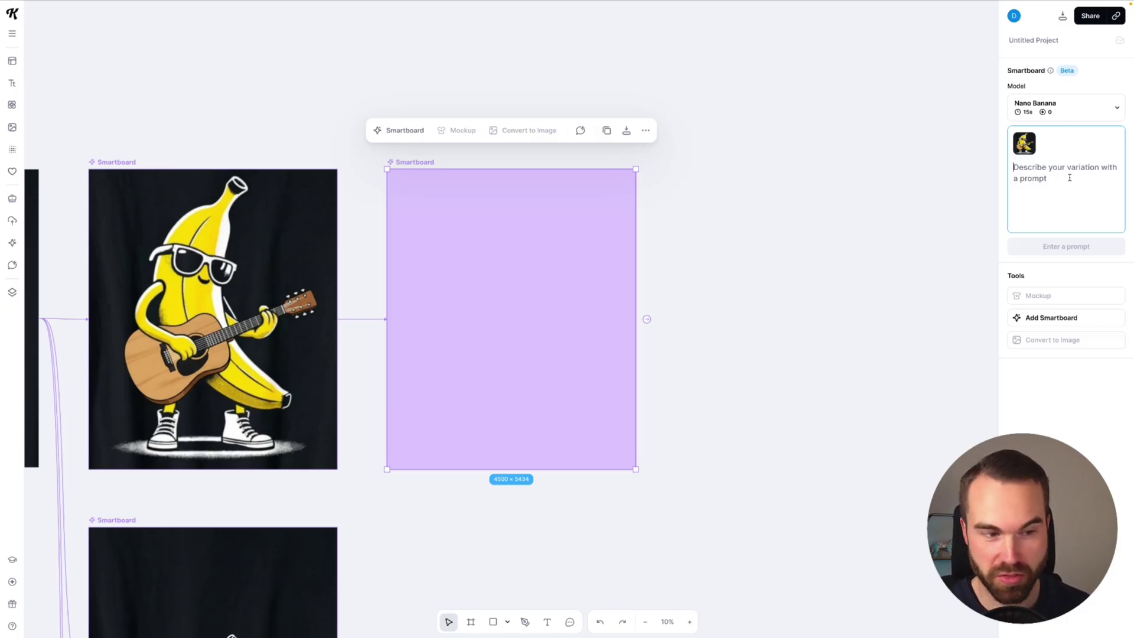
type("put this on a dark grey background")
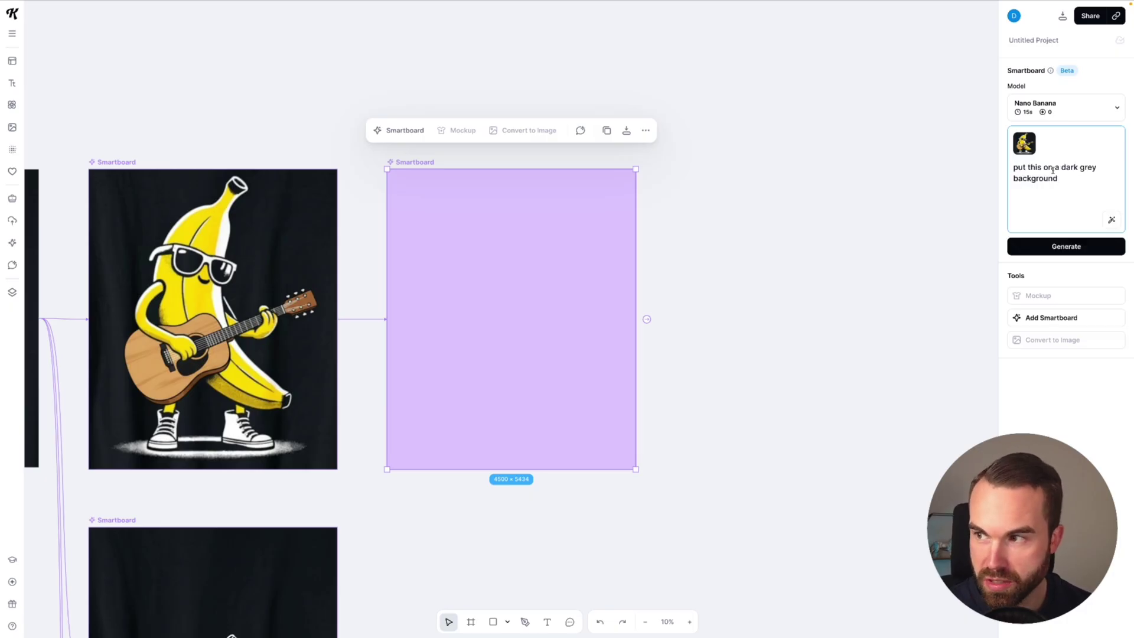
left_click(1047, 249)
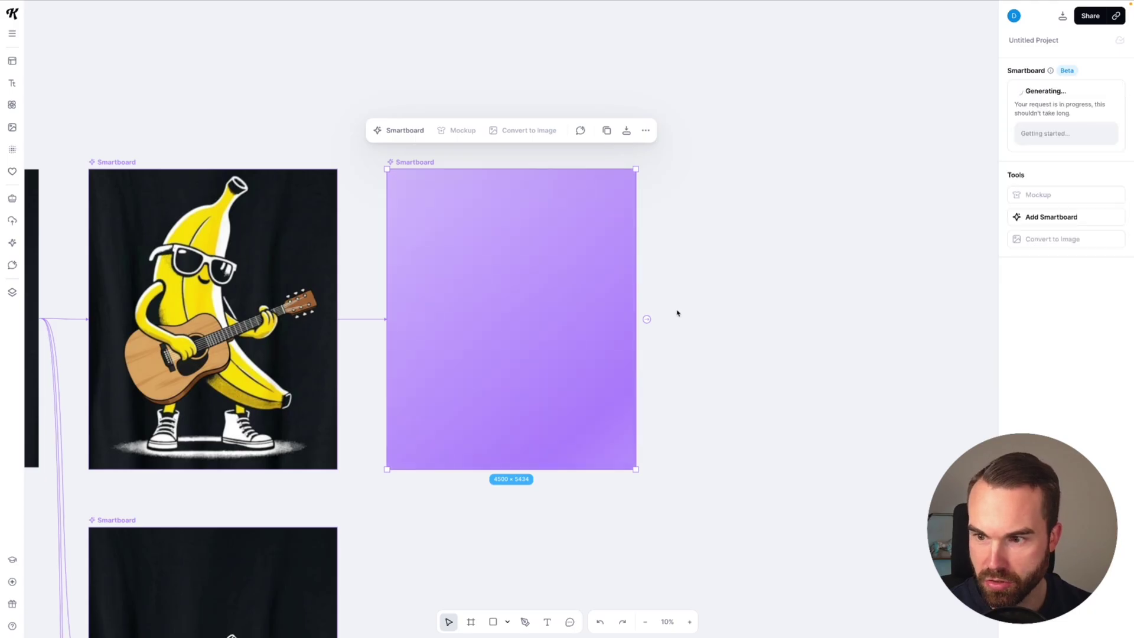
Step: Add a Smartboard from the piano banana variation and generate it with the prompt "put this on a dark grey background"
scroll(585, 332, "down", 6)
left_click(334, 325)
left_click(349, 324)
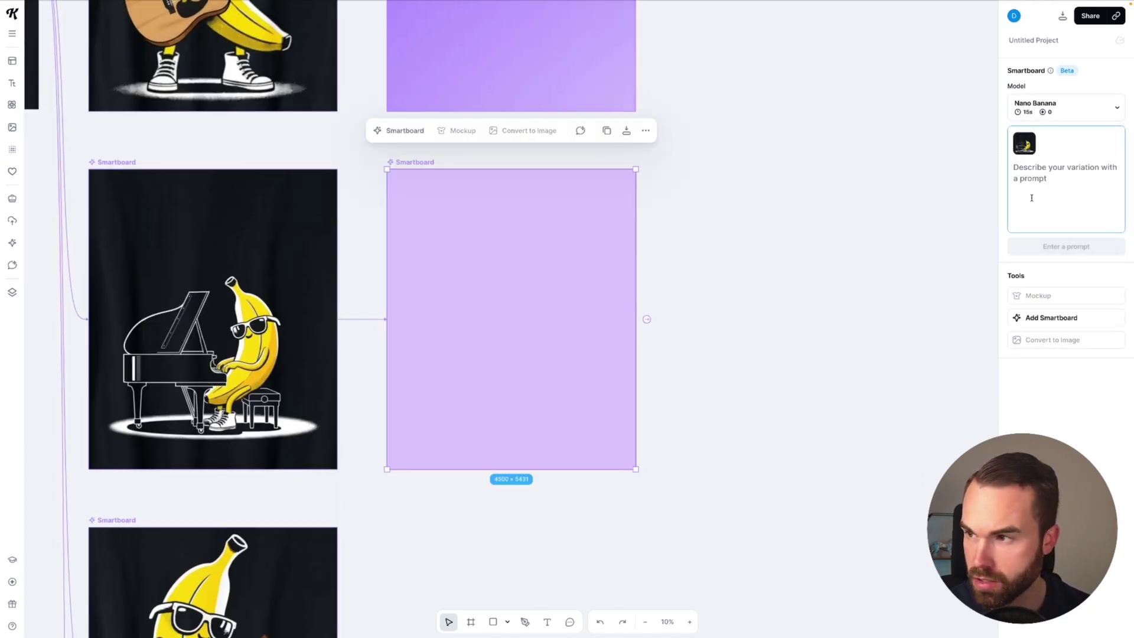
type("put this on a dark grey background")
left_click(1047, 245)
Step: Add a Smartboard from the violin banana variation and generate it with the prompt "put this on a dark grey background"
scroll(435, 289, "down", 6)
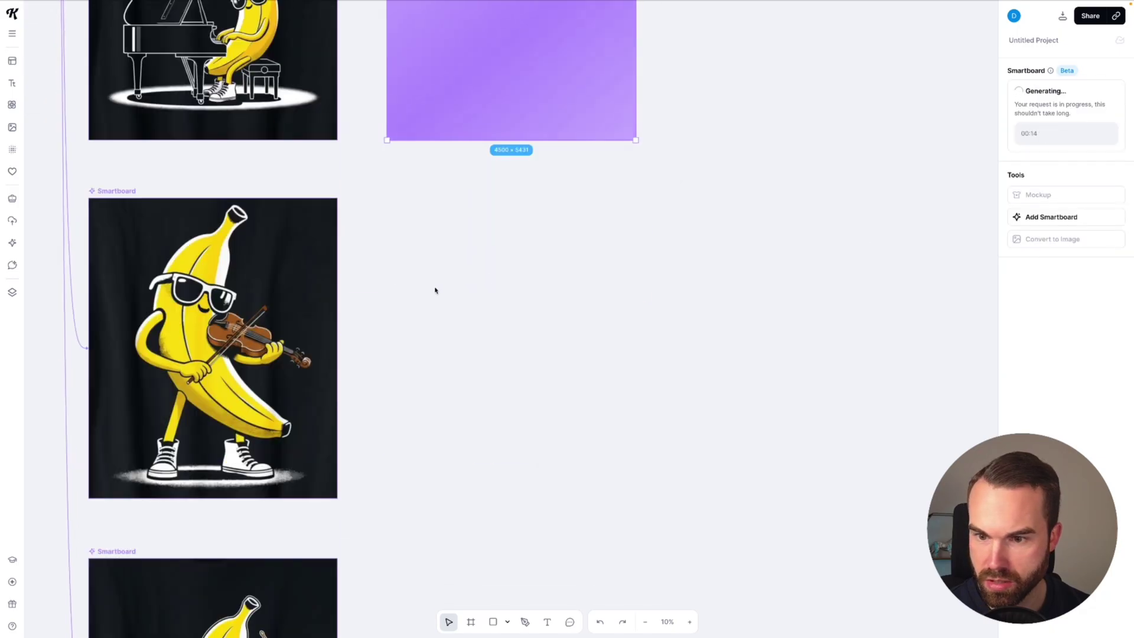
left_click(334, 349)
left_click(349, 346)
type("put this on a dark grey background")
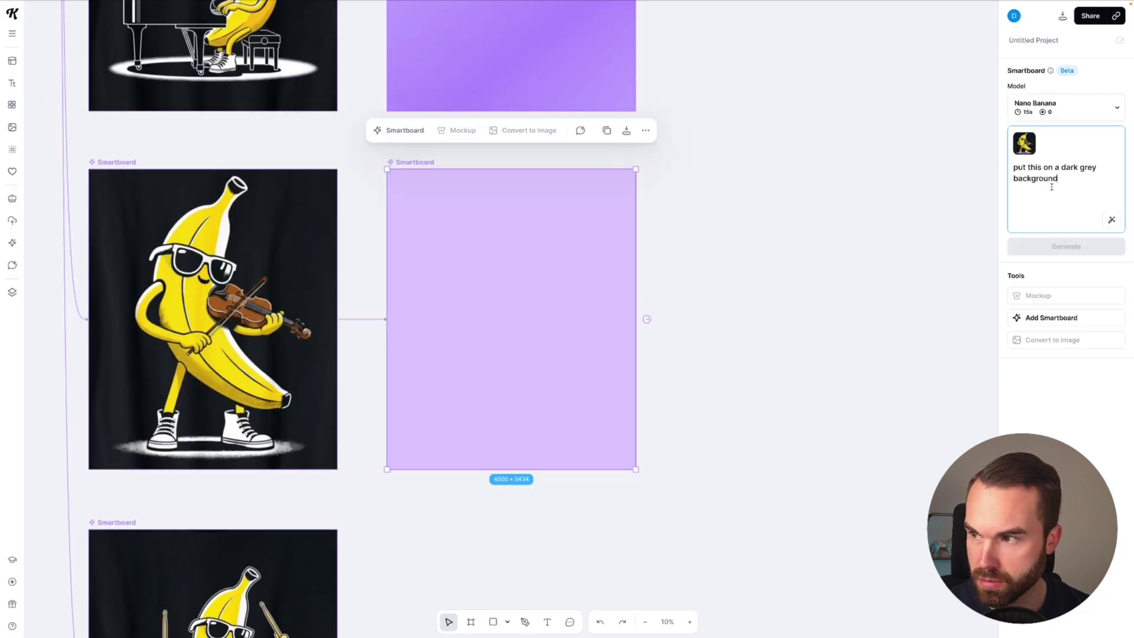
left_click(1066, 246)
Step: Add a Smartboard from the drum banana variation and generate it with the prompt "put this on a dark grey background"
scroll(438, 352, "down", 5)
left_click(322, 355)
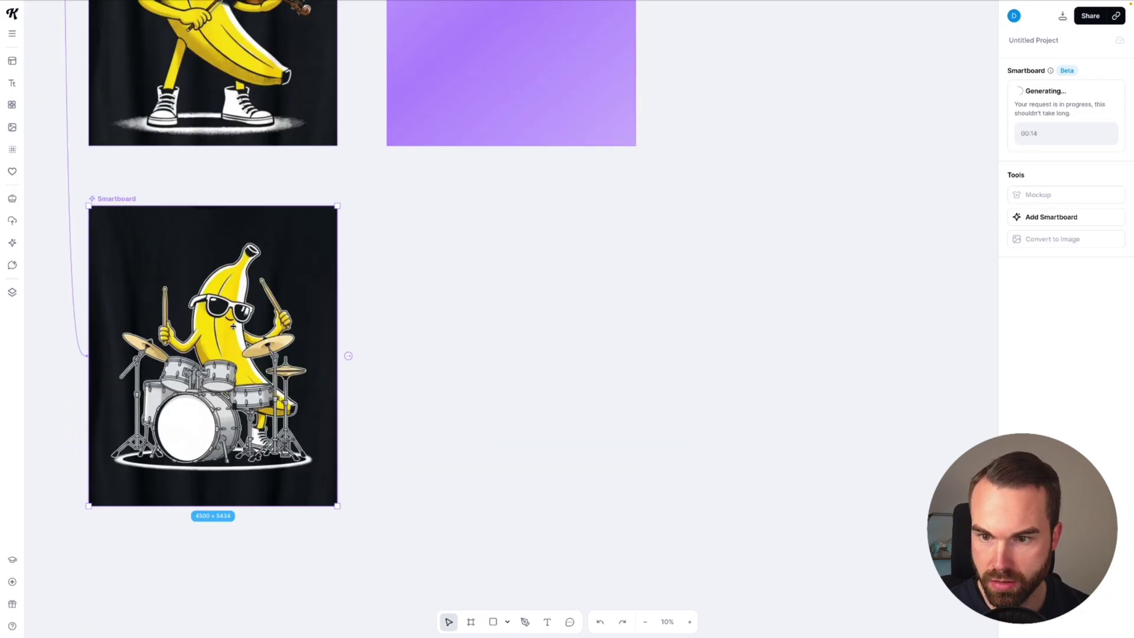
left_click(348, 356)
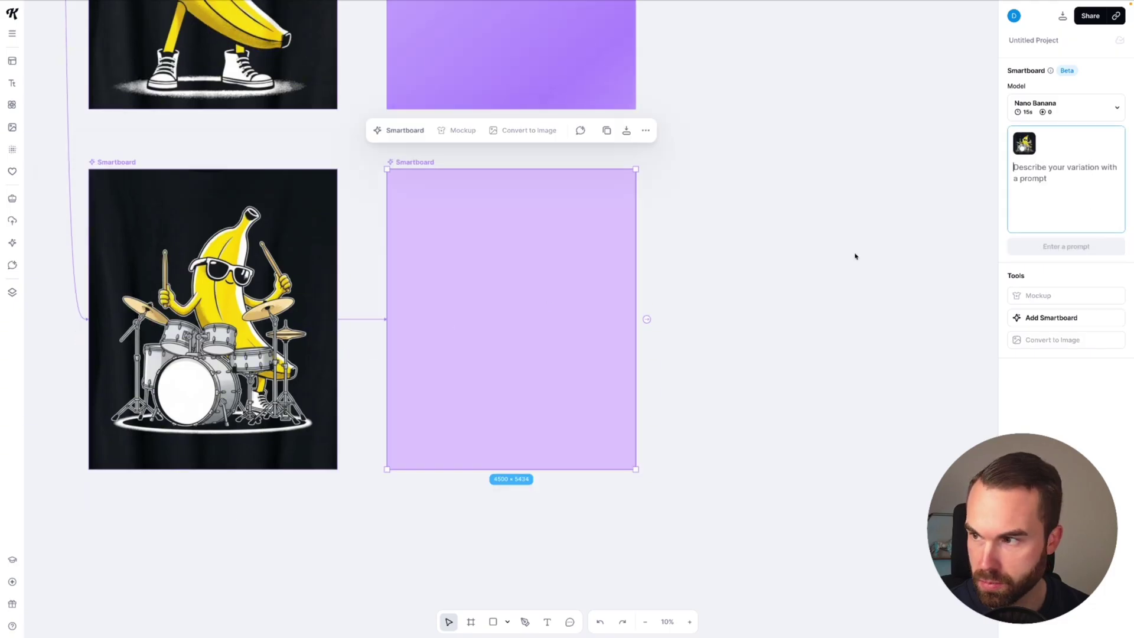
type("put this on a dark grey background")
left_click(1066, 246)
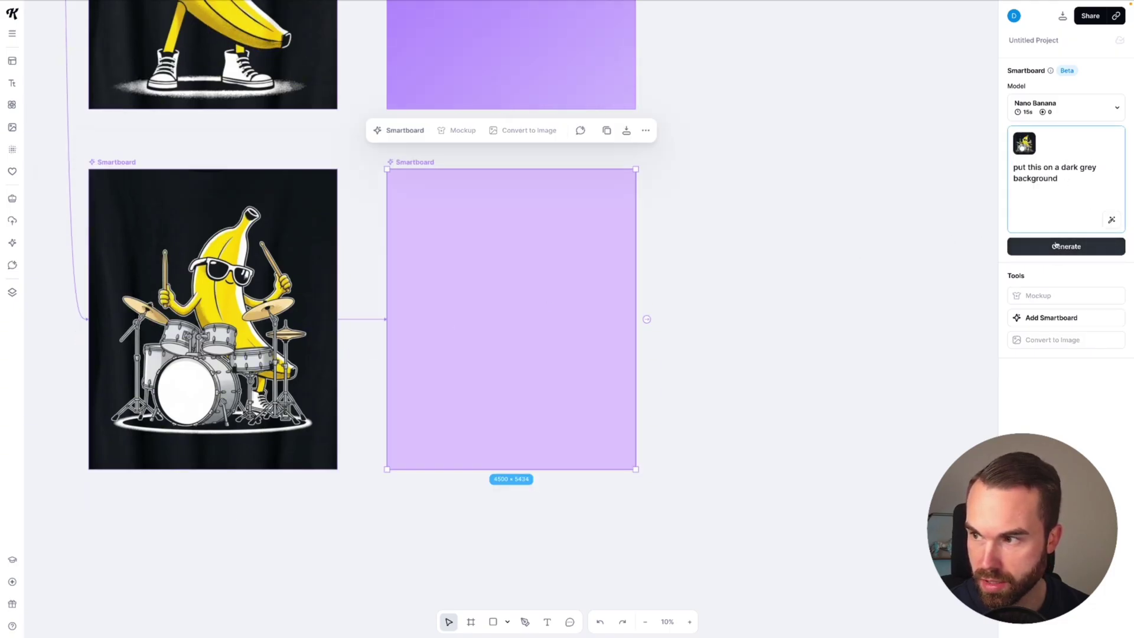
Step: Review the dark grey background versions of the guitar, piano, violin and drum bananas against their source Smartboards
scroll(762, 332, "down", 3)
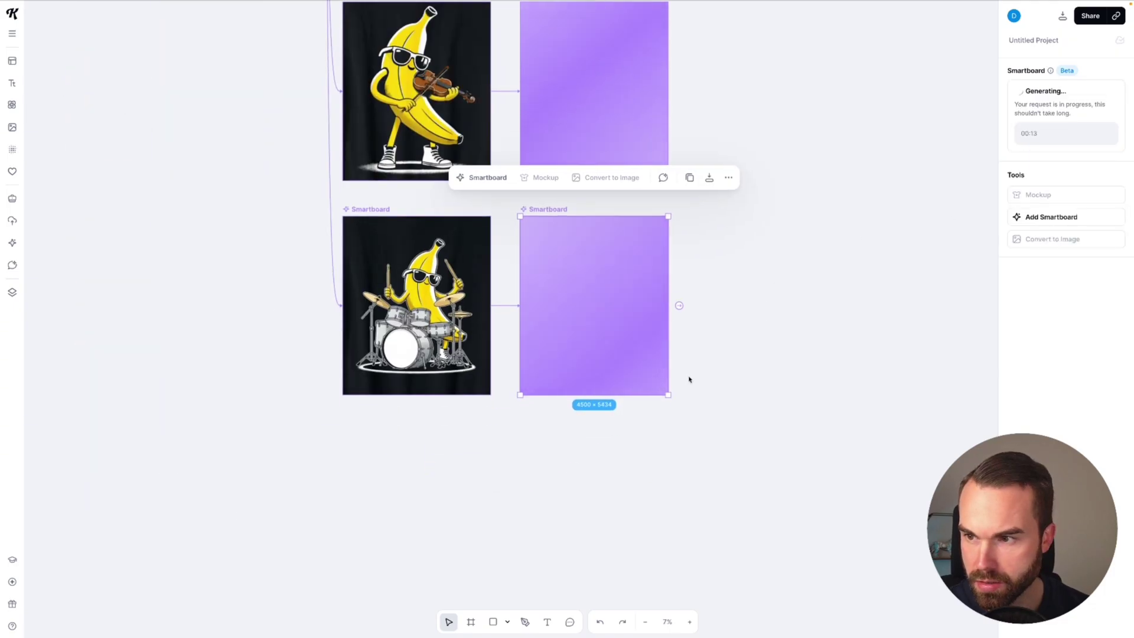
scroll(689, 379, "down", 1)
scroll(725, 315, "up", 5)
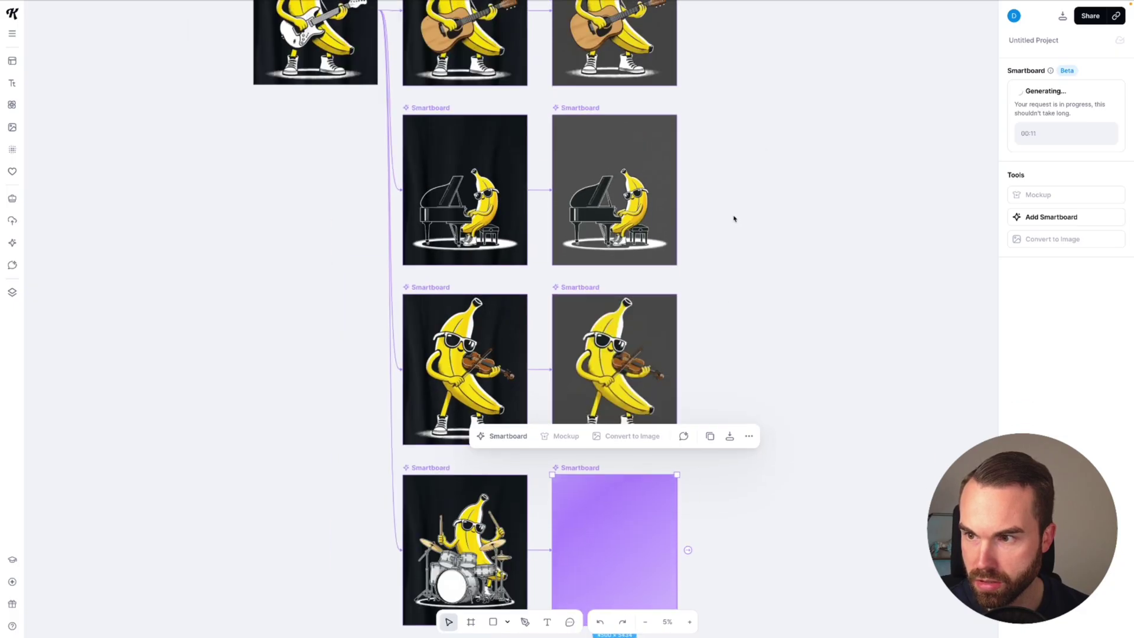
scroll(734, 218, "up", 5)
scroll(668, 183, "down", 1)
scroll(539, 278, "up", 2)
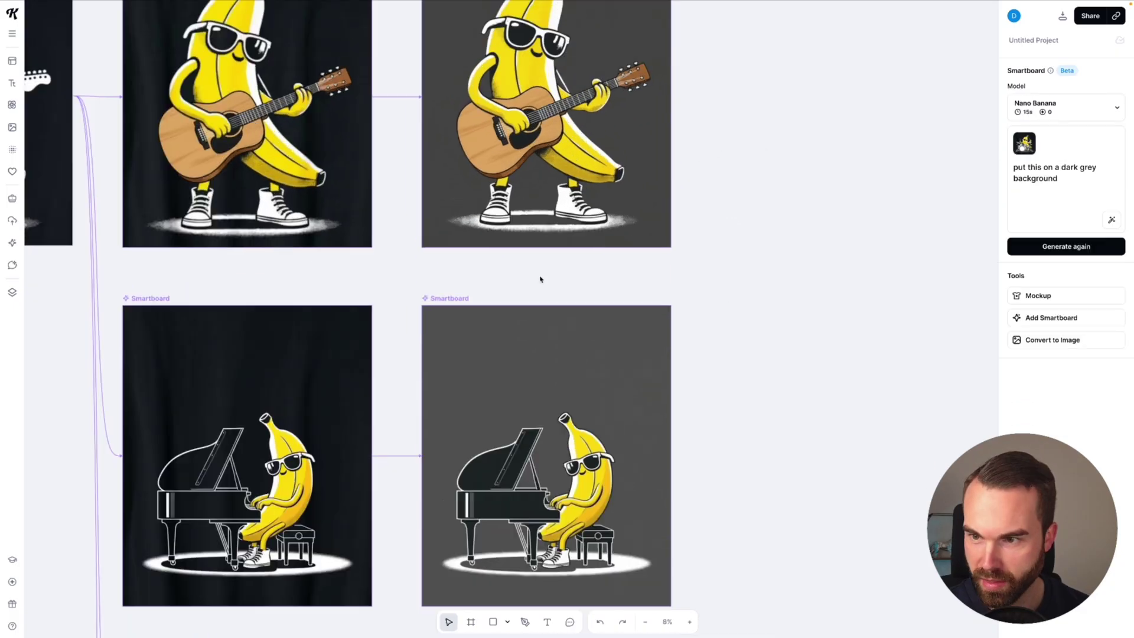
scroll(539, 283, "up", 3)
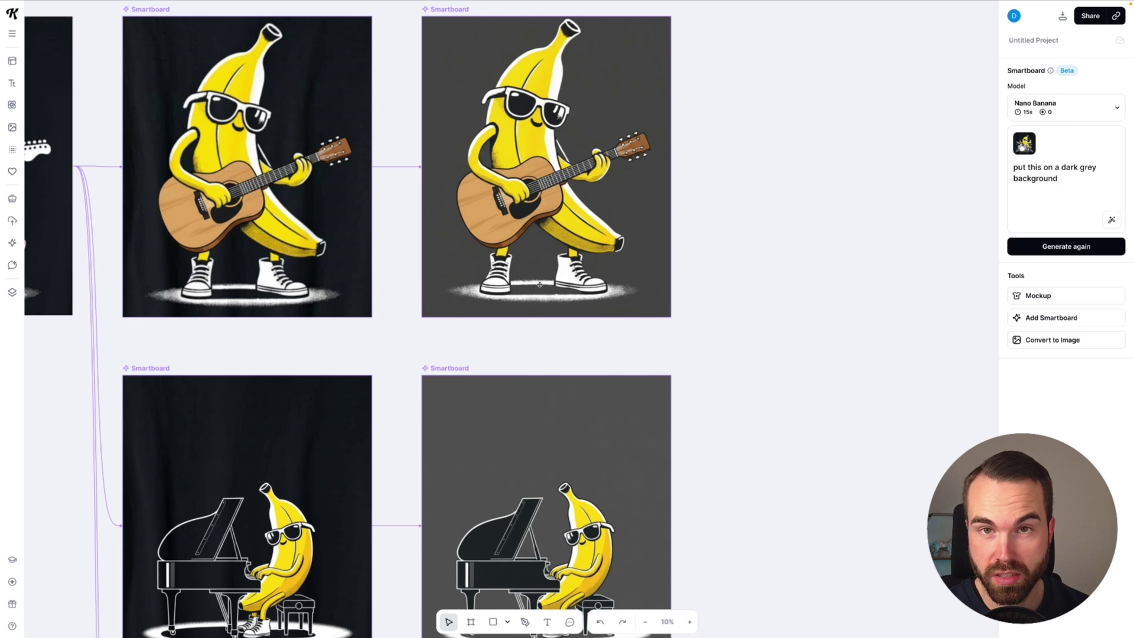
scroll(539, 285, "down", 5)
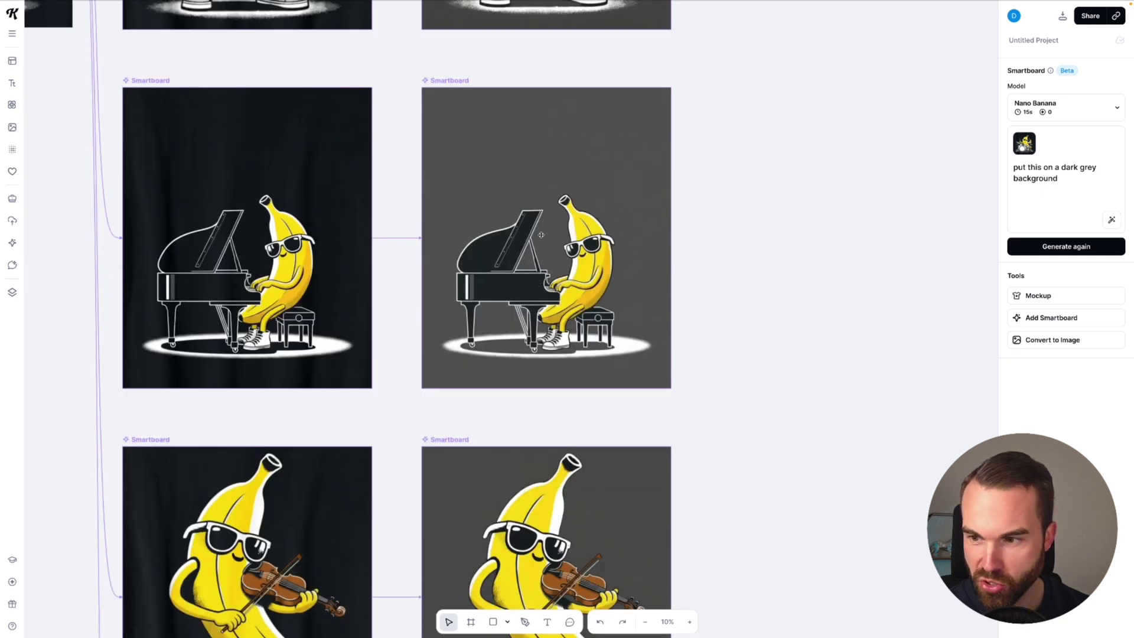
scroll(538, 256, "down", 1)
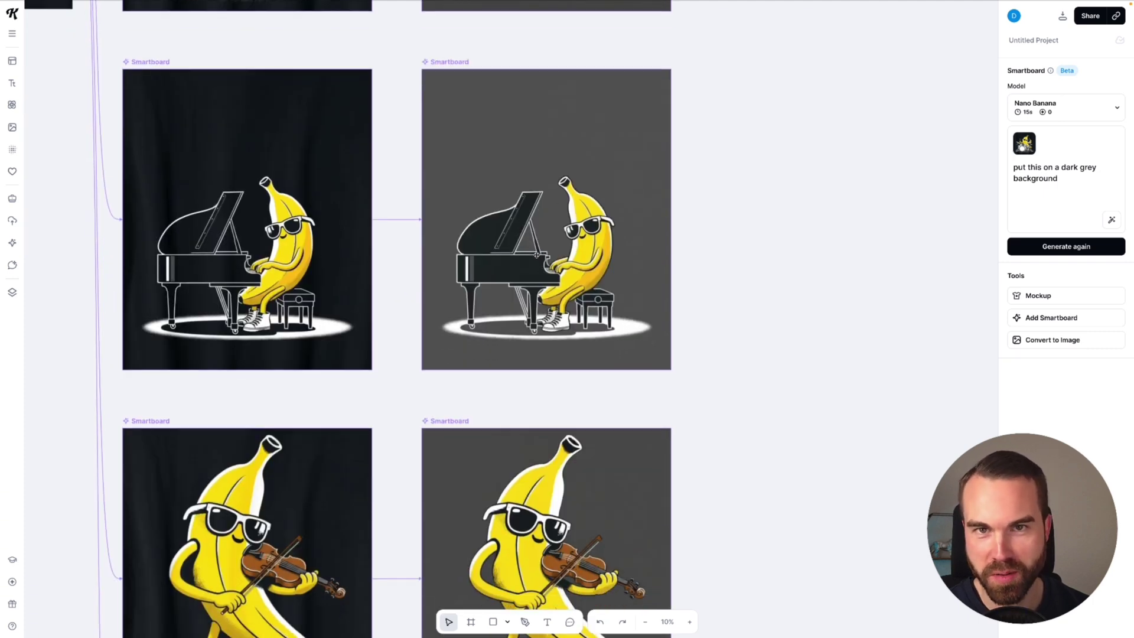
scroll(537, 260, "down", 10)
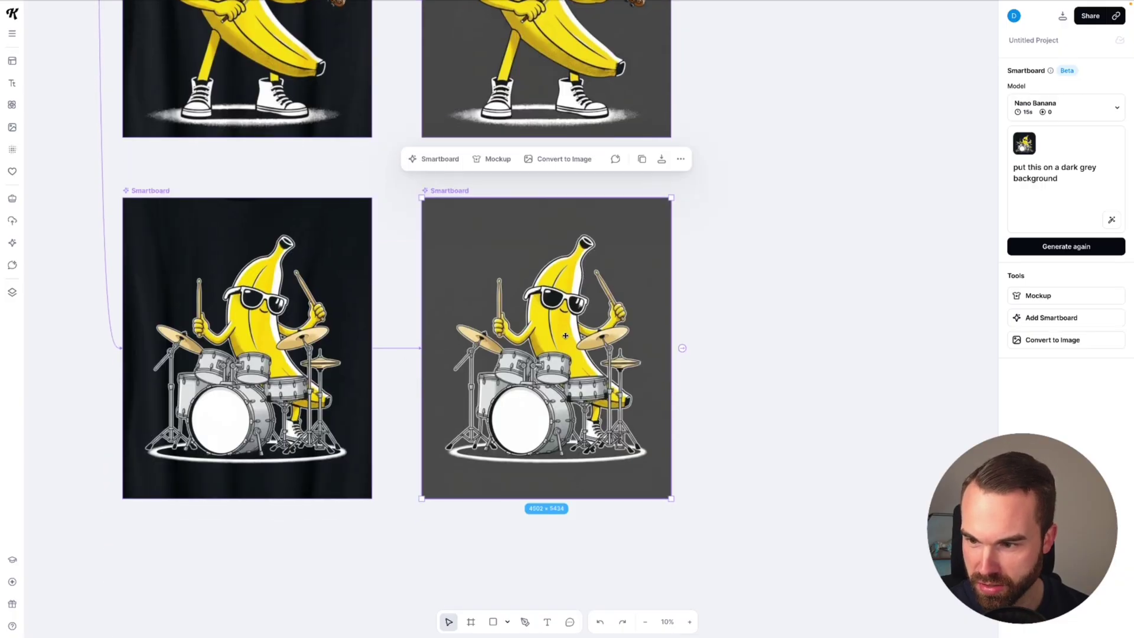
scroll(566, 336, "up", 2)
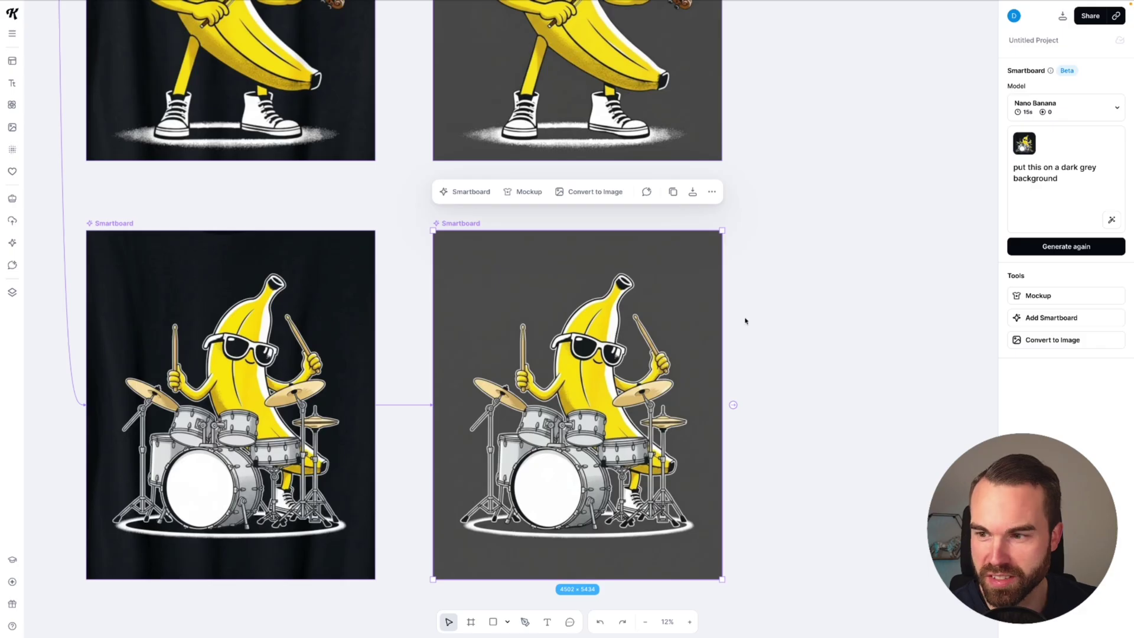
scroll(749, 319, "up", 12)
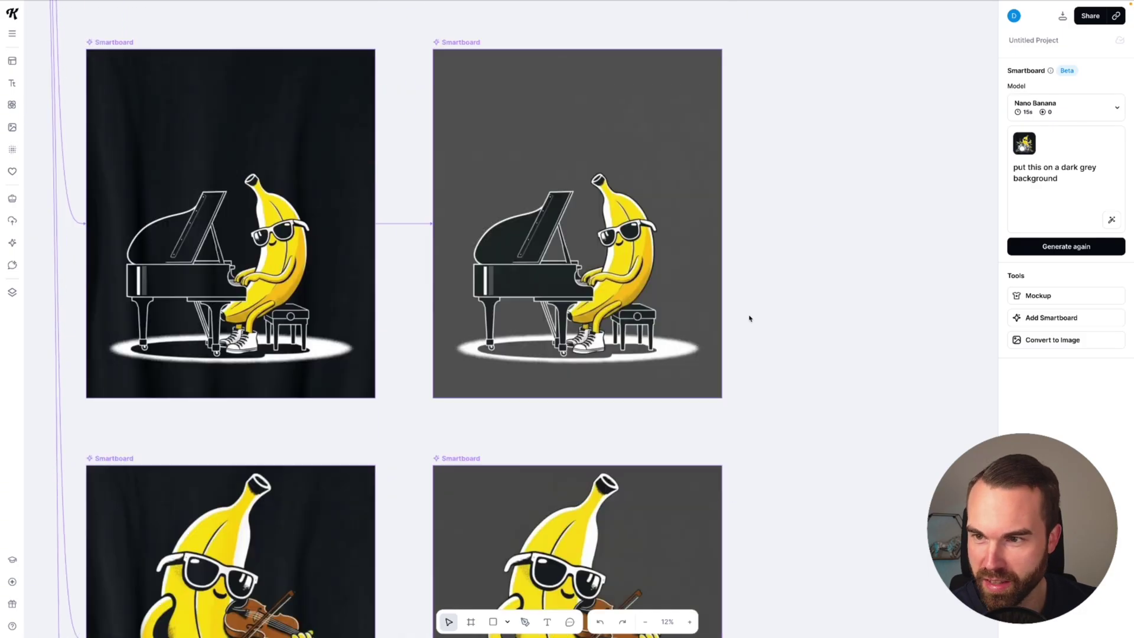
scroll(749, 318, "up", 6)
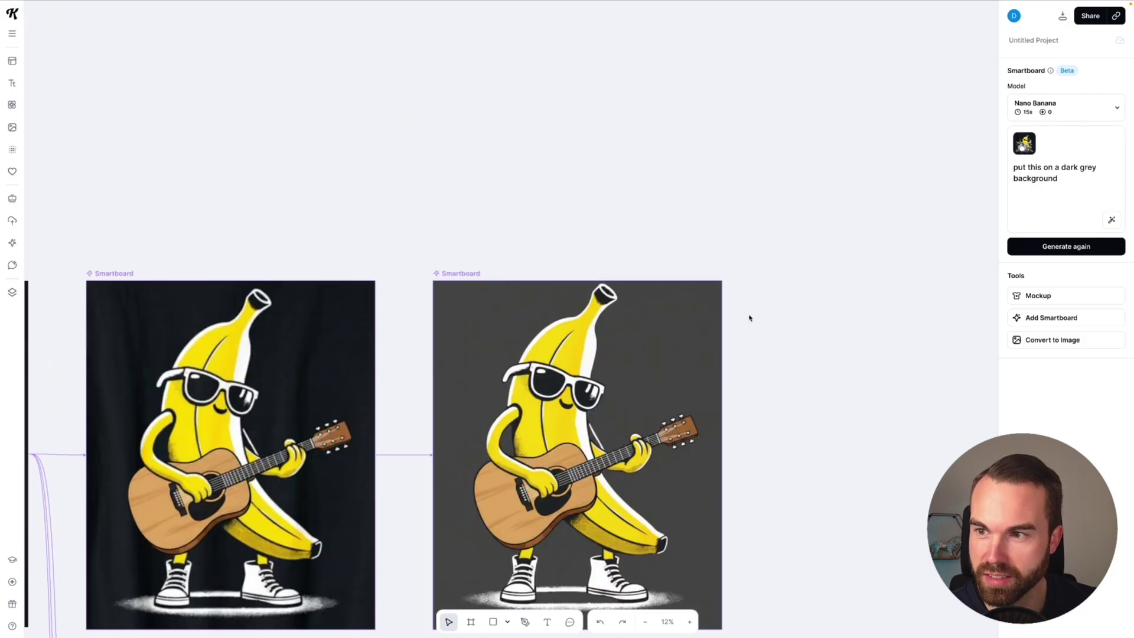
Step: Add a Smartboard from the dark grey guitar banana, copy the prompt "make this an apple" for reuse and generate it
left_click(559, 316)
scroll(559, 316, "down", 4)
scroll(697, 313, "up", 4)
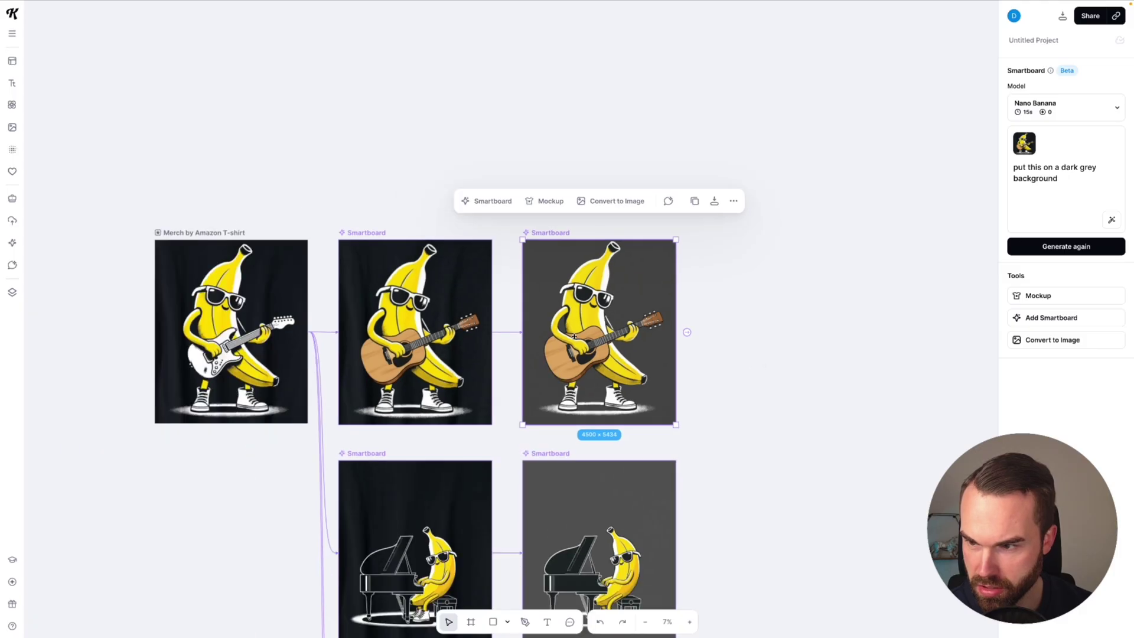
left_click(695, 312)
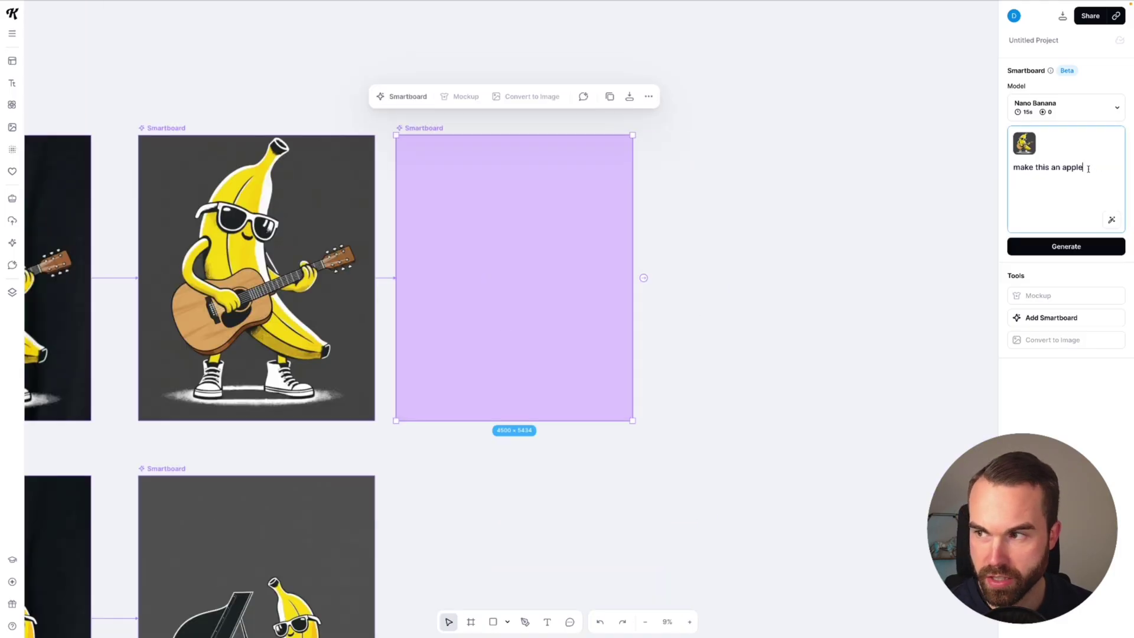
left_click_drag(1083, 168, 1014, 168)
key("ctrl+c")
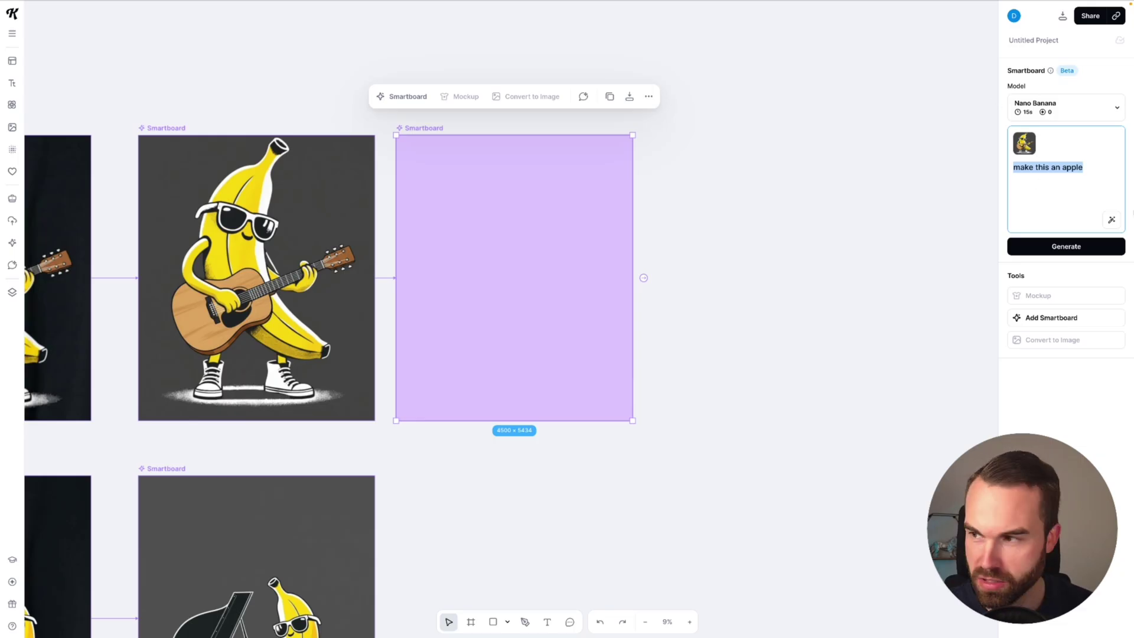
left_click(1066, 247)
Step: Add a Smartboard from the dark grey piano banana and generate it with the prompt "make this an apple"
scroll(412, 392, "down", 4)
left_click(301, 349)
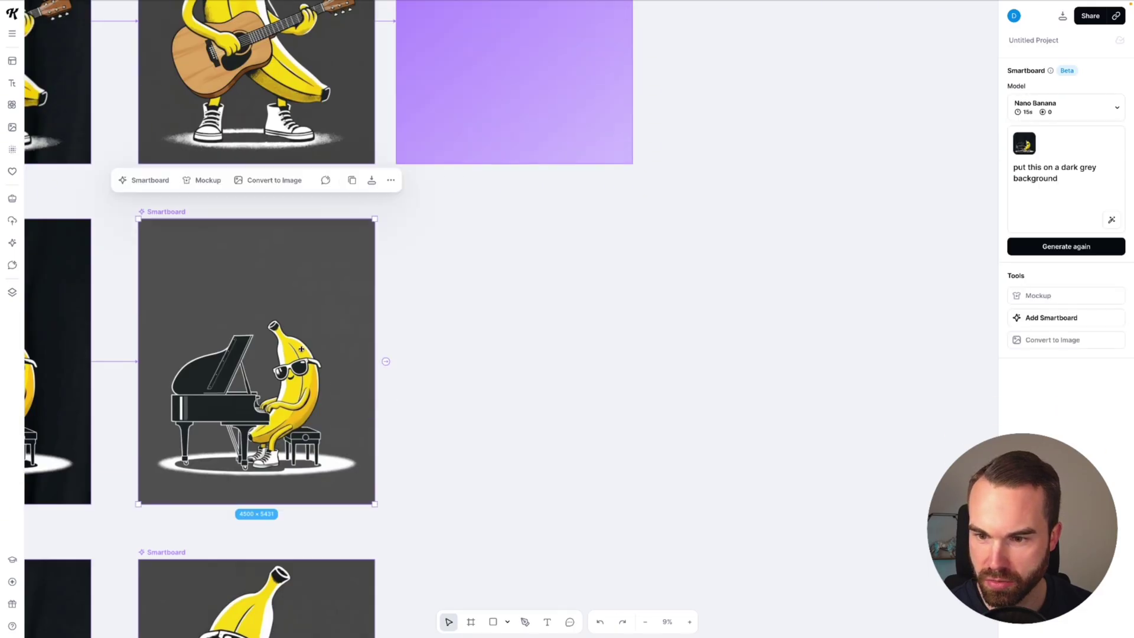
left_click(386, 361)
type("make this an apple")
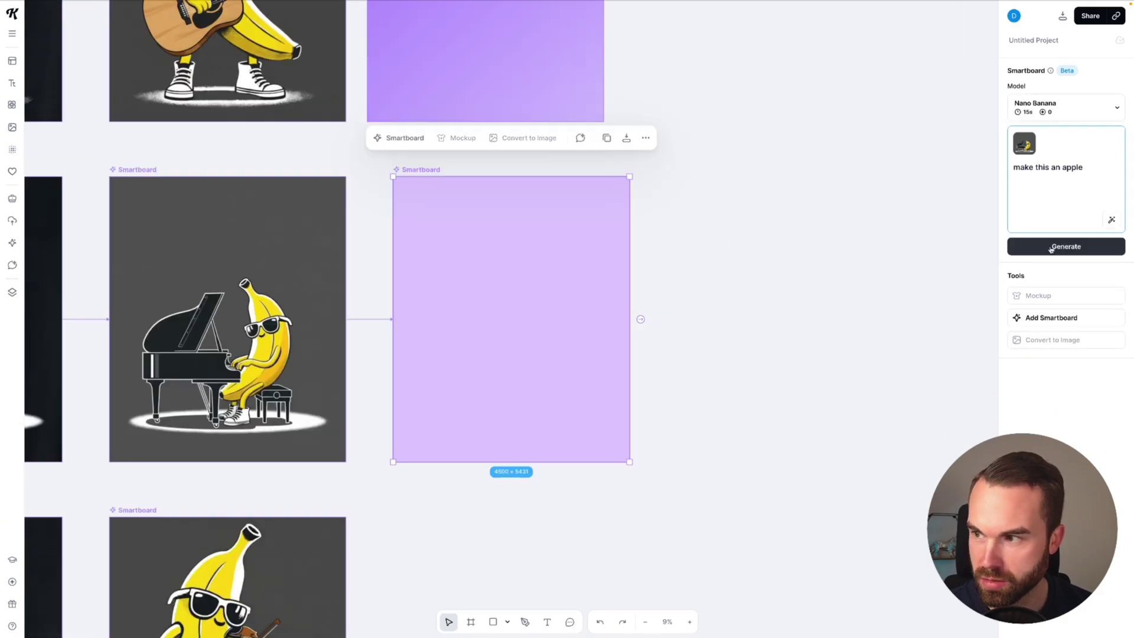
left_click(1051, 247)
Step: Add a Smartboard from the dark grey violin banana and generate it with the copied prompt "make this an apple"
scroll(426, 352, "down", 5)
left_click(340, 326)
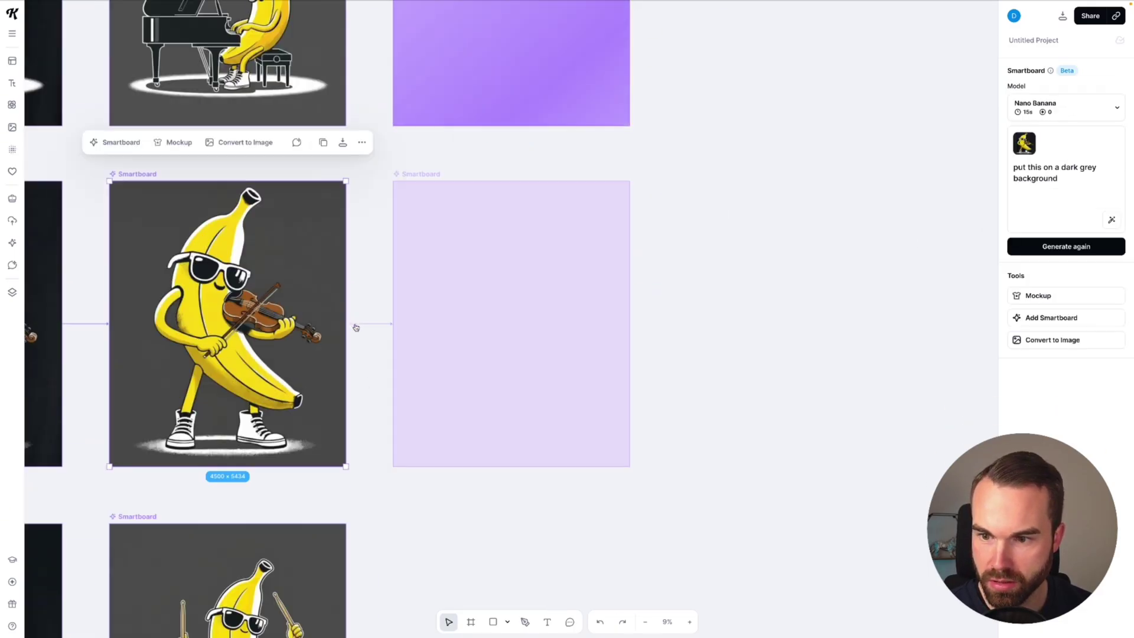
left_click(356, 327)
key("ctrl+v")
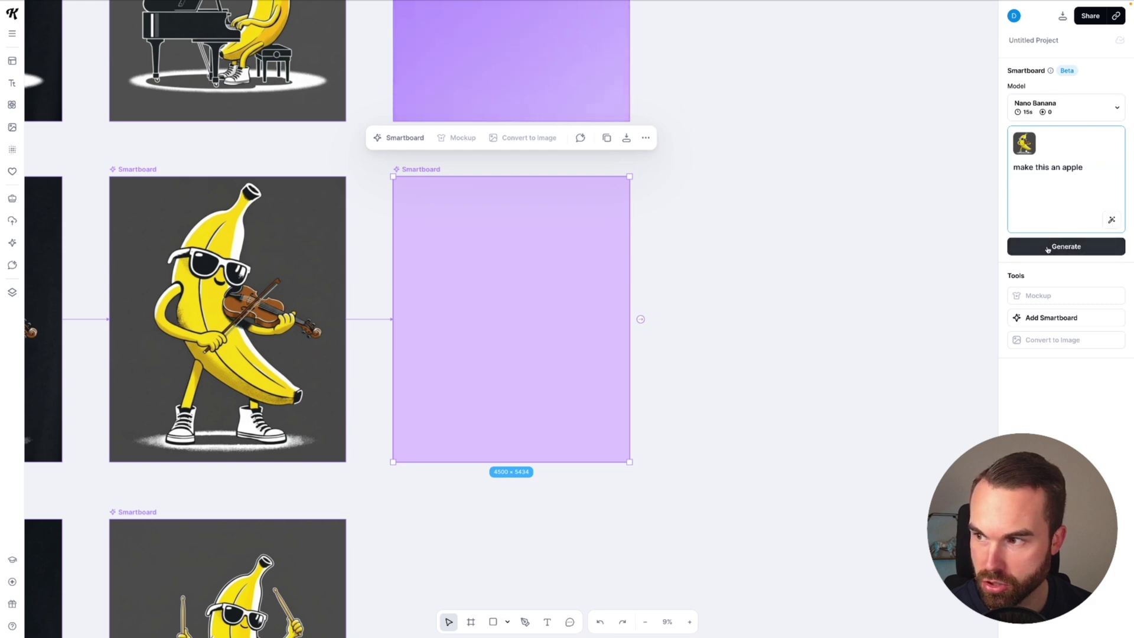
left_click(1046, 248)
Step: Add a Smartboard from the dark grey drum banana and generate it with the copied prompt "make this an apple"
scroll(529, 347, "down", 5)
left_click(254, 339)
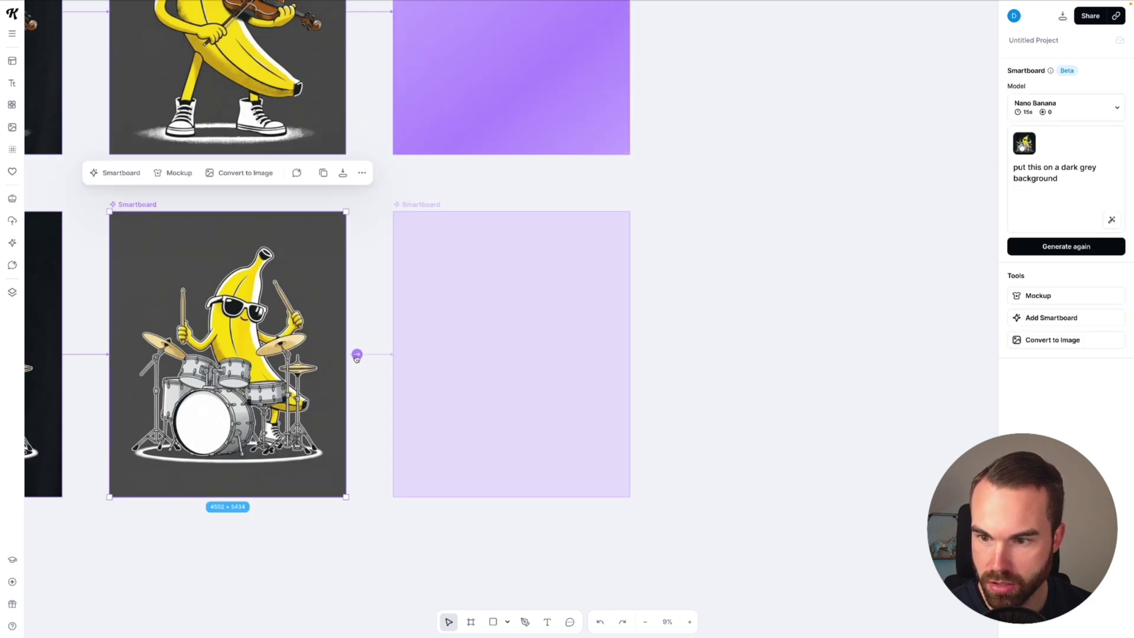
left_click(357, 359)
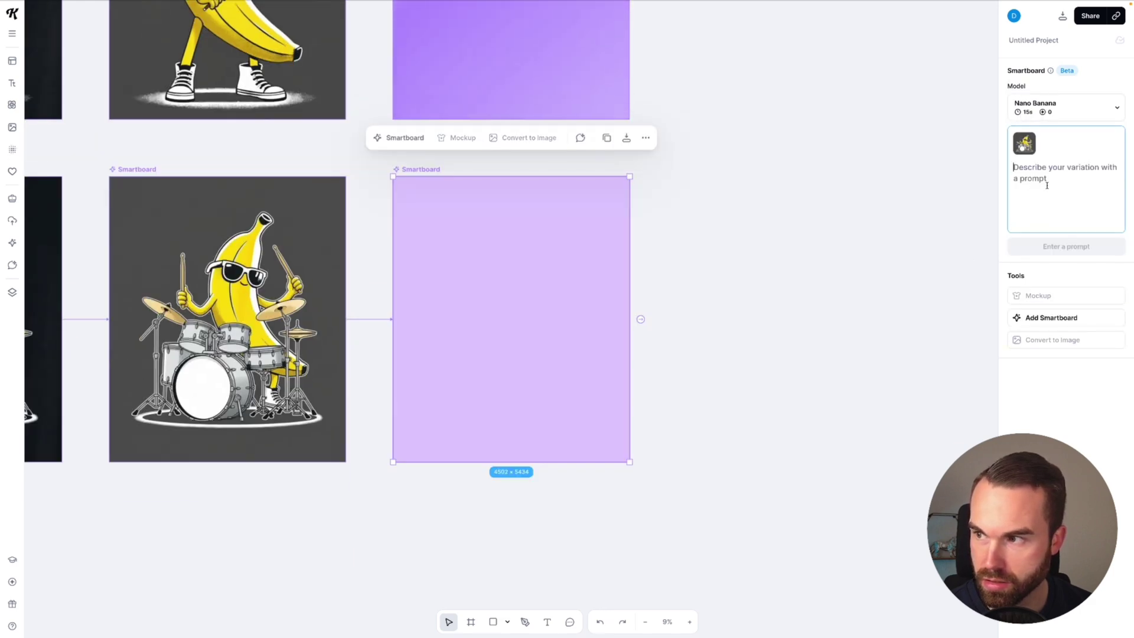
key("ctrl+v")
left_click(1066, 247)
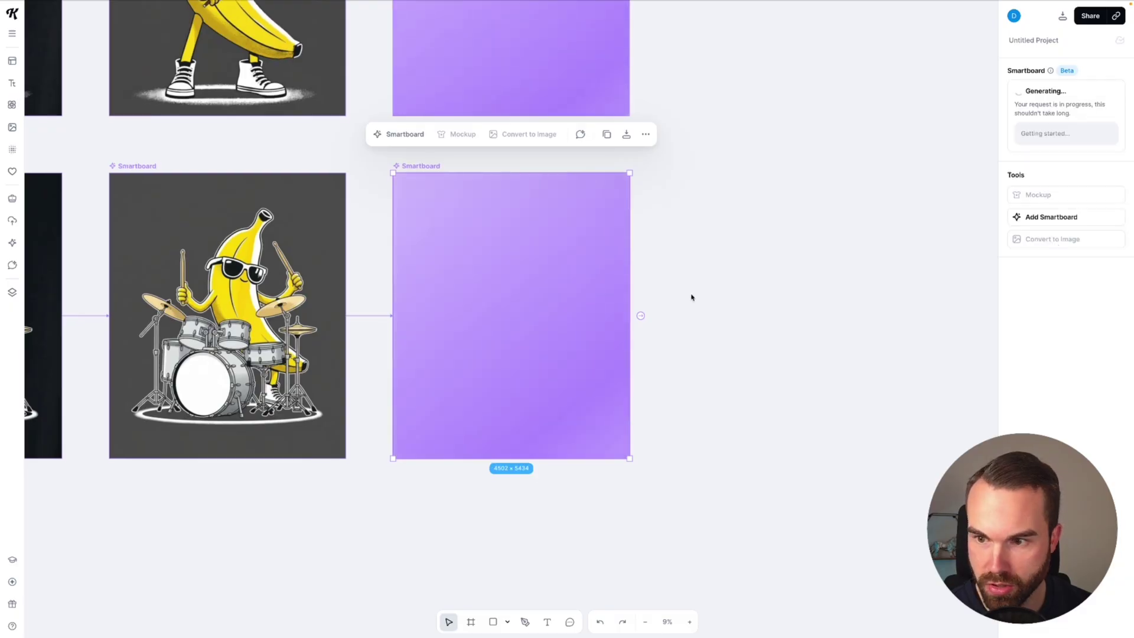
Step: Inspect the guitar-playing apple variation and generate it again with the same "make this an apple" prompt
scroll(691, 296, "down", 5)
scroll(759, 278, "up", 4)
left_click(725, 183)
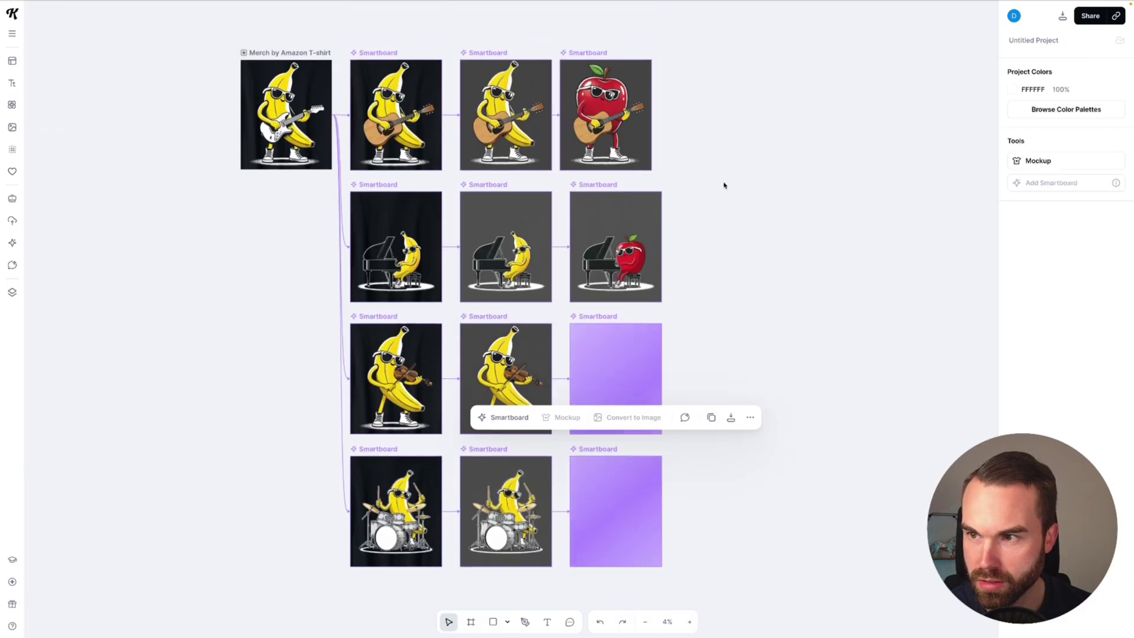
scroll(697, 129, "up", 5)
scroll(679, 148, "up", 3)
scroll(615, 182, "up", 3)
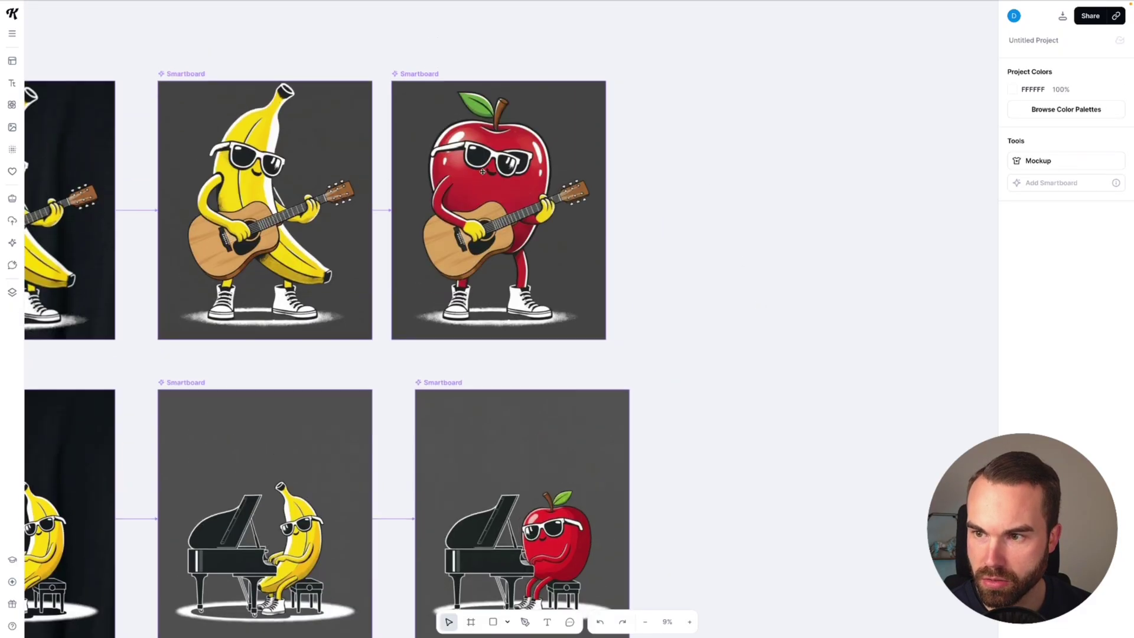
left_click(520, 186)
scroll(861, 258, "up", 2)
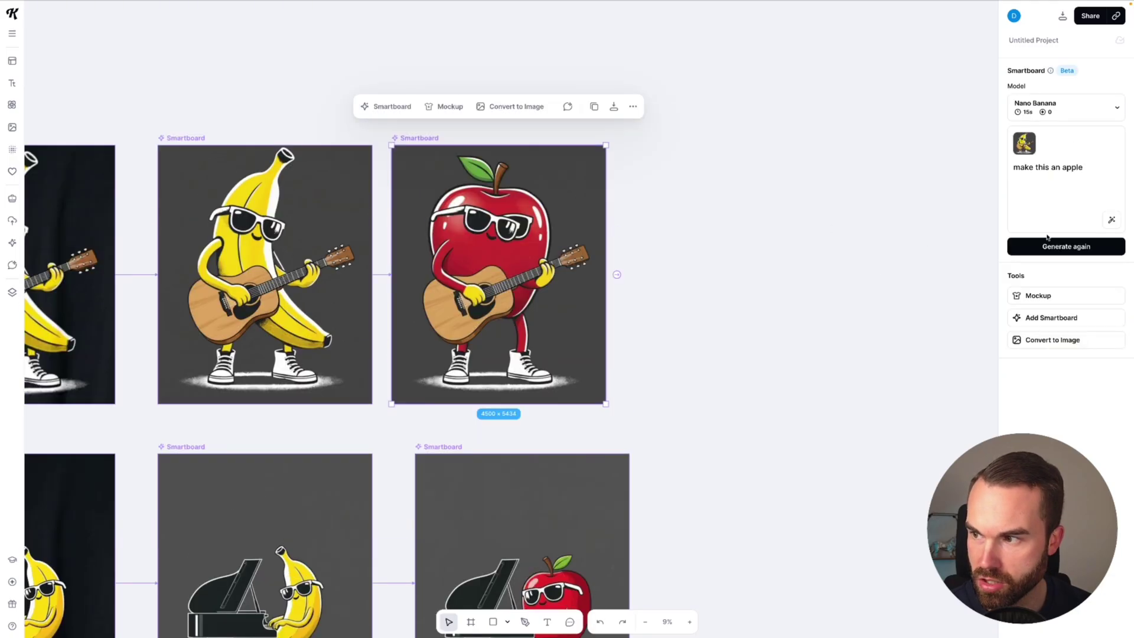
left_click(1045, 247)
Step: Check the piano, violin and drum apple variations and generate the drum-playing apple again with its existing prompt
scroll(650, 313, "down", 8)
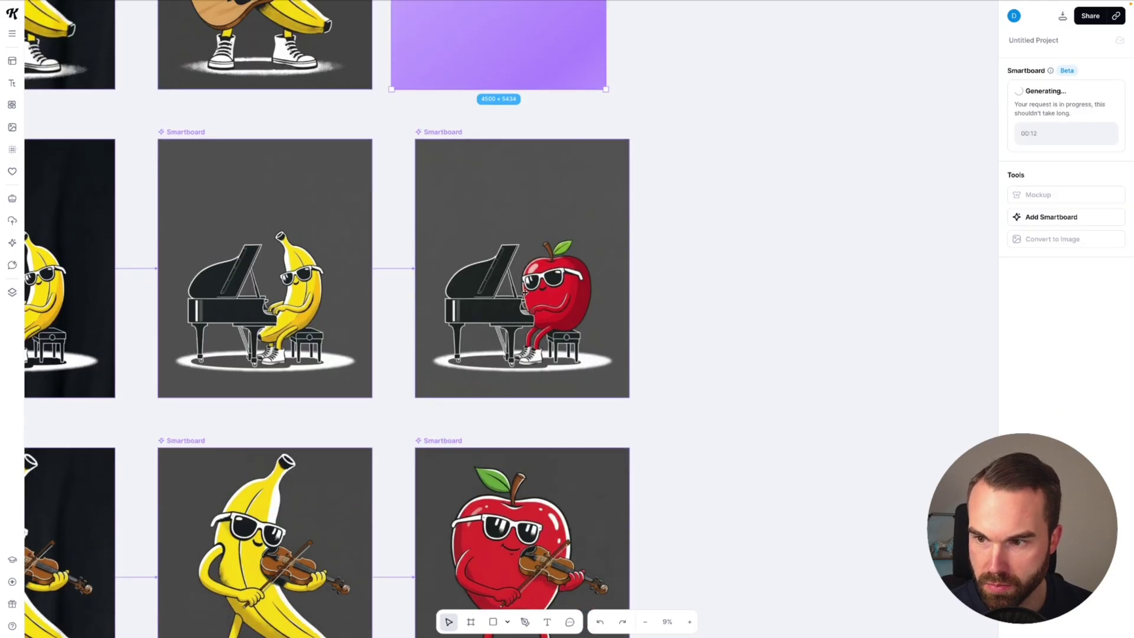
scroll(524, 292, "up", 3)
scroll(509, 307, "down", 1)
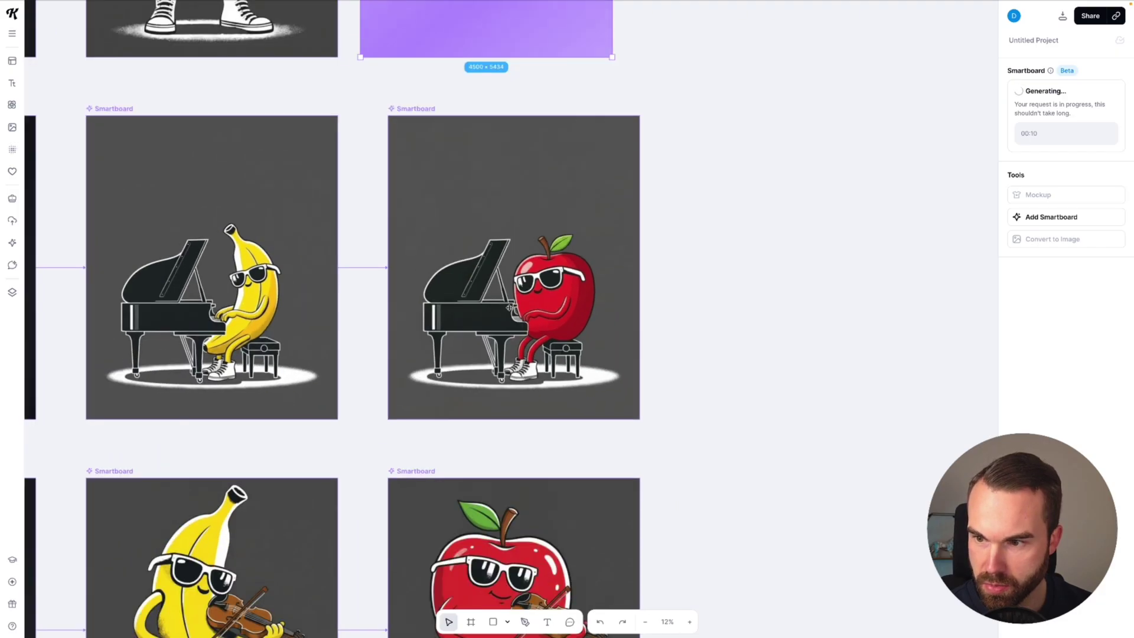
scroll(509, 307, "down", 1)
scroll(586, 336, "down", 6)
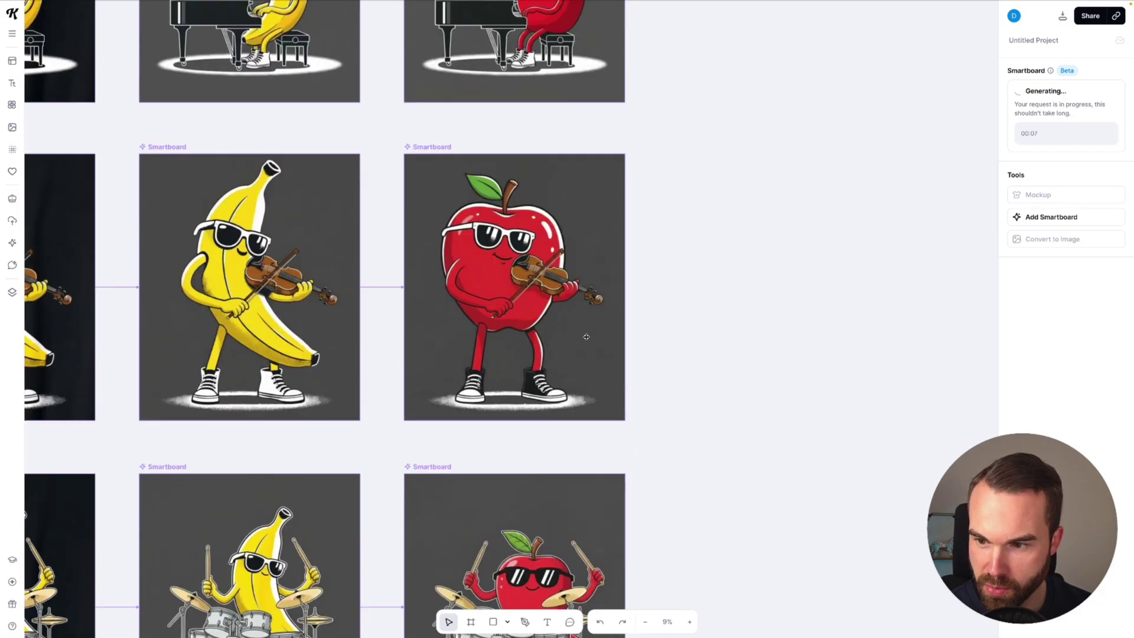
scroll(585, 340, "down", 5)
scroll(559, 377, "up", 2)
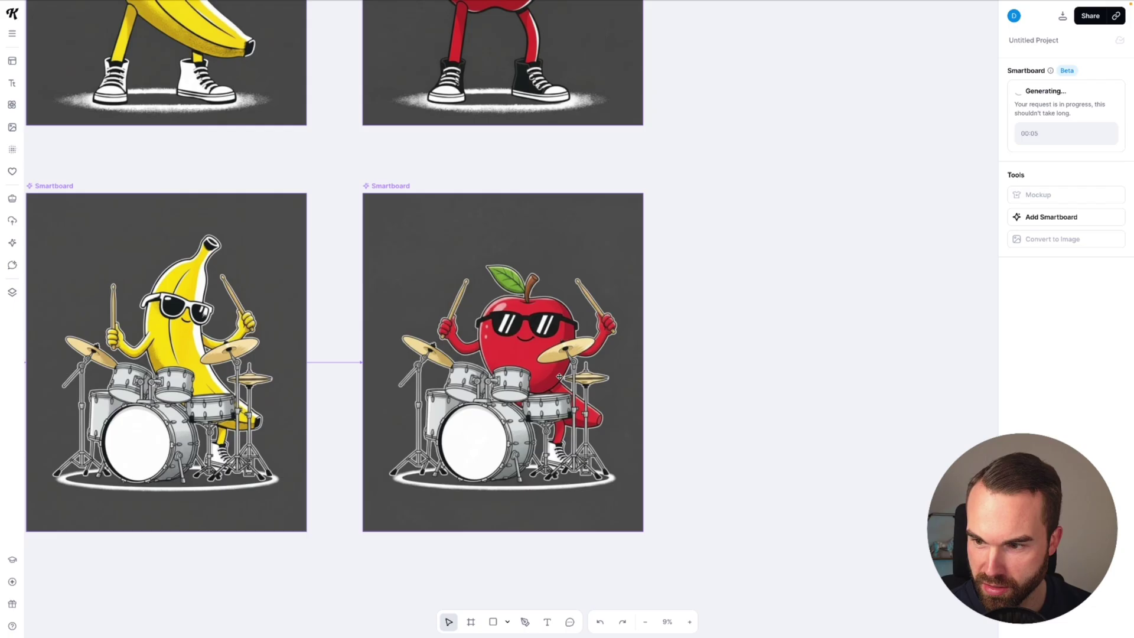
scroll(570, 422, "up", 2)
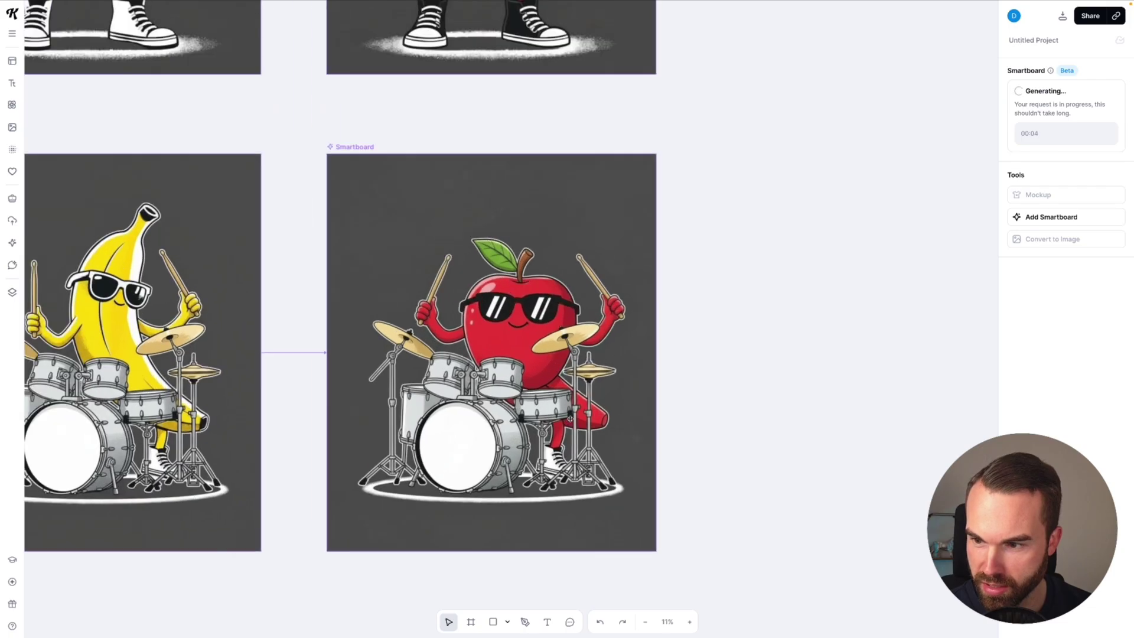
left_click(542, 379)
left_click(1065, 247)
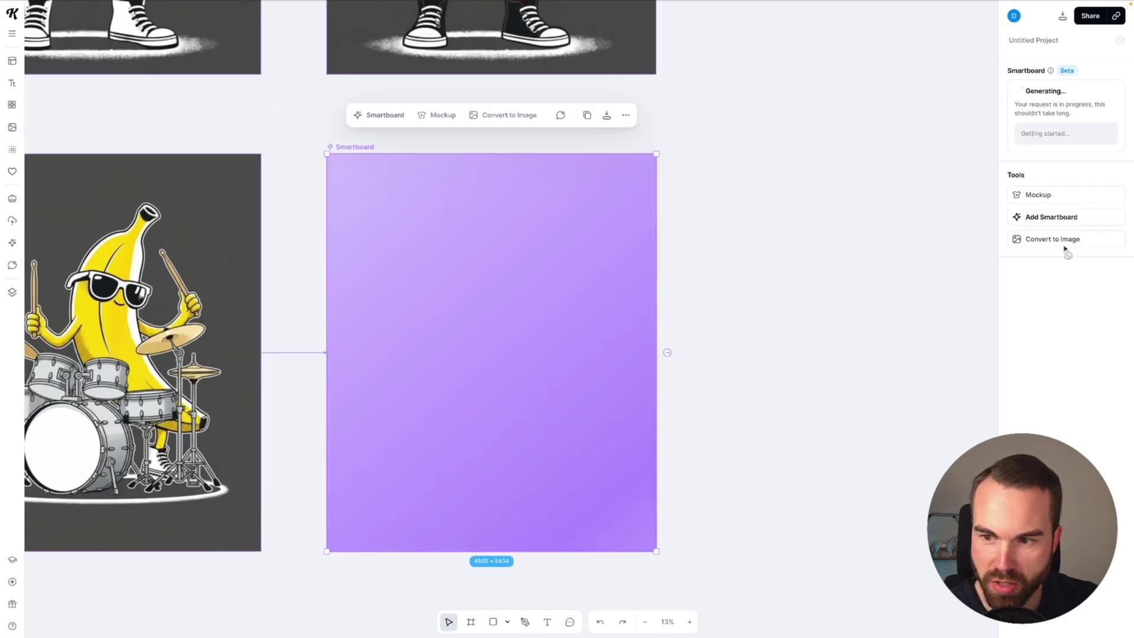
Step: Examine the apple variations playing guitar, piano, violin and drums next to their dark grey banana counterparts
left_click(724, 306)
scroll(724, 306, "down", 2)
scroll(712, 304, "up", 2)
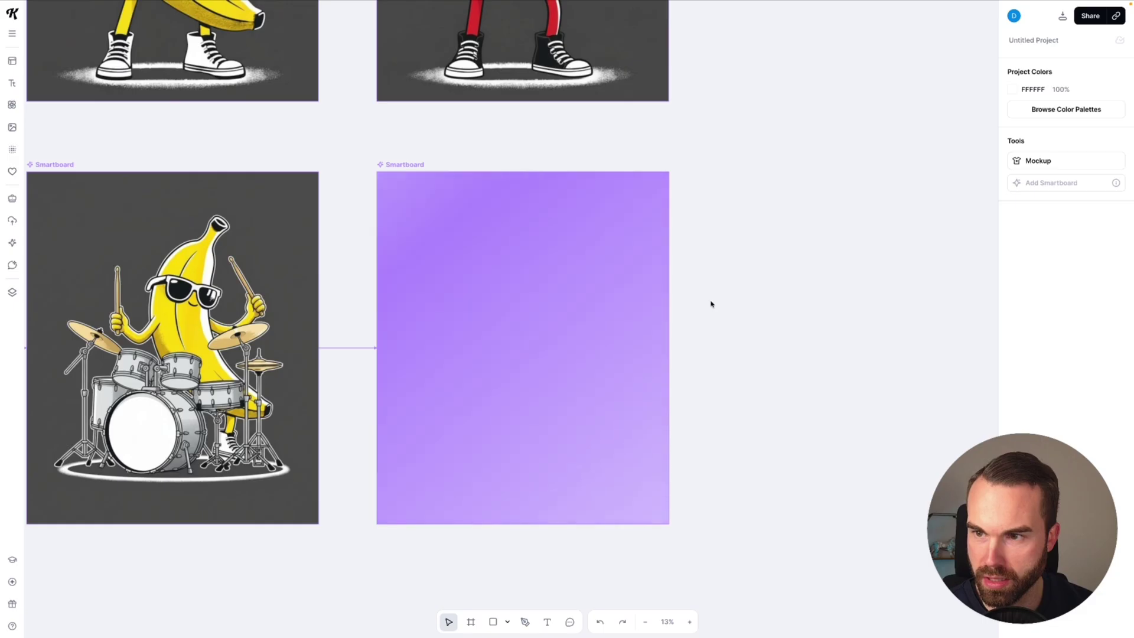
scroll(712, 305, "down", 2)
scroll(755, 264, "up", 4)
scroll(593, 188, "up", 2)
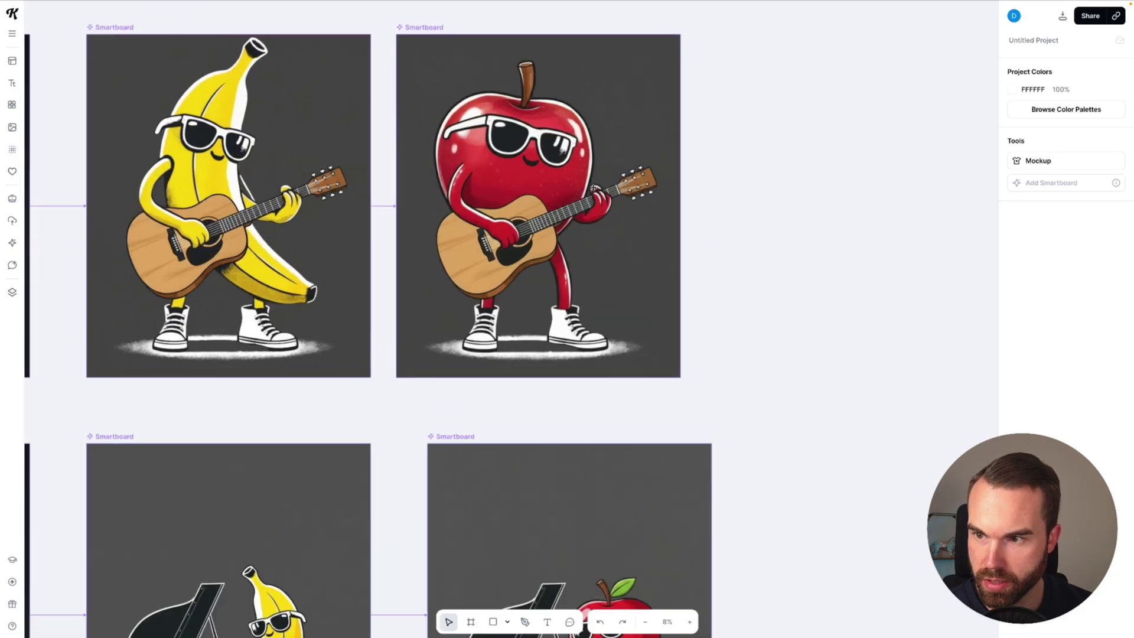
scroll(593, 188, "up", 1)
scroll(438, 280, "down", 2)
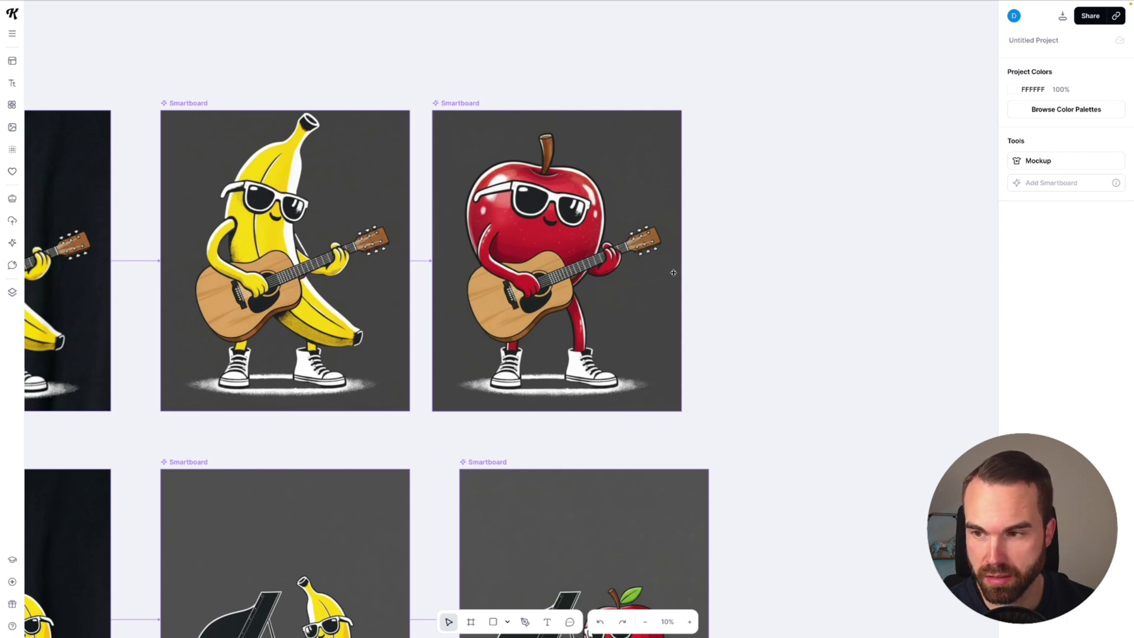
scroll(673, 273, "down", 10)
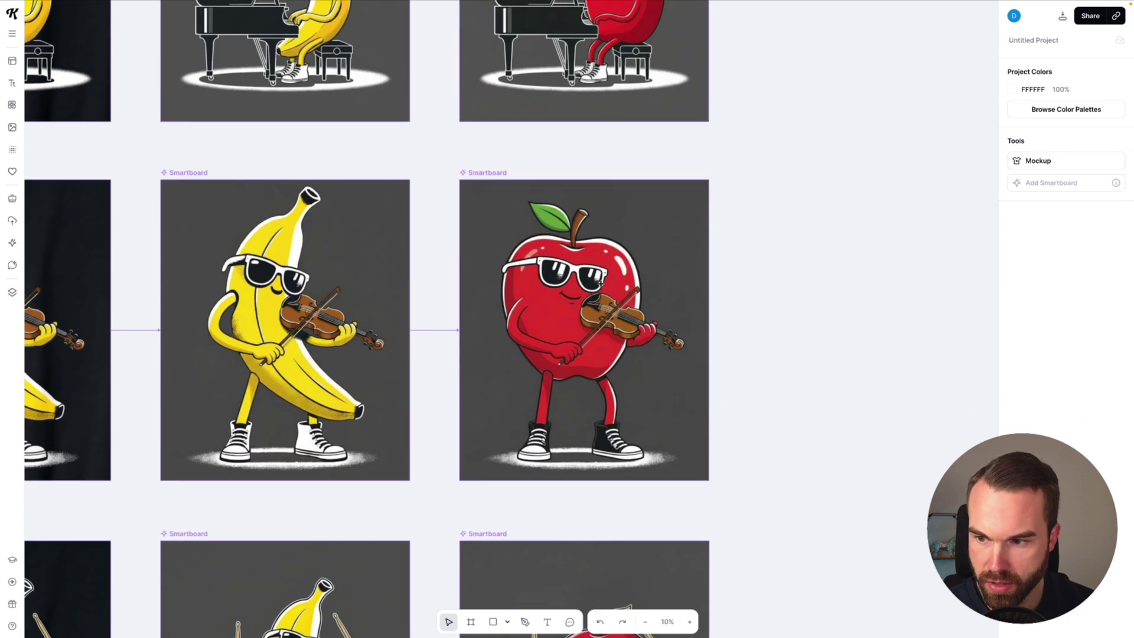
scroll(600, 284, "down", 5)
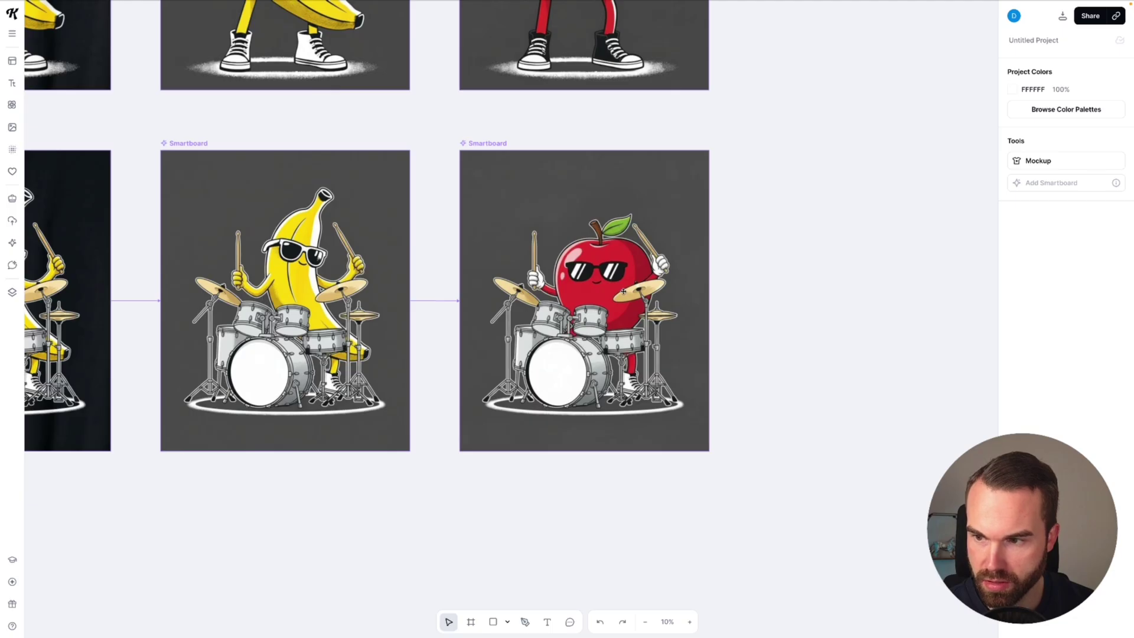
scroll(624, 291, "up", 3)
scroll(638, 289, "down", 3)
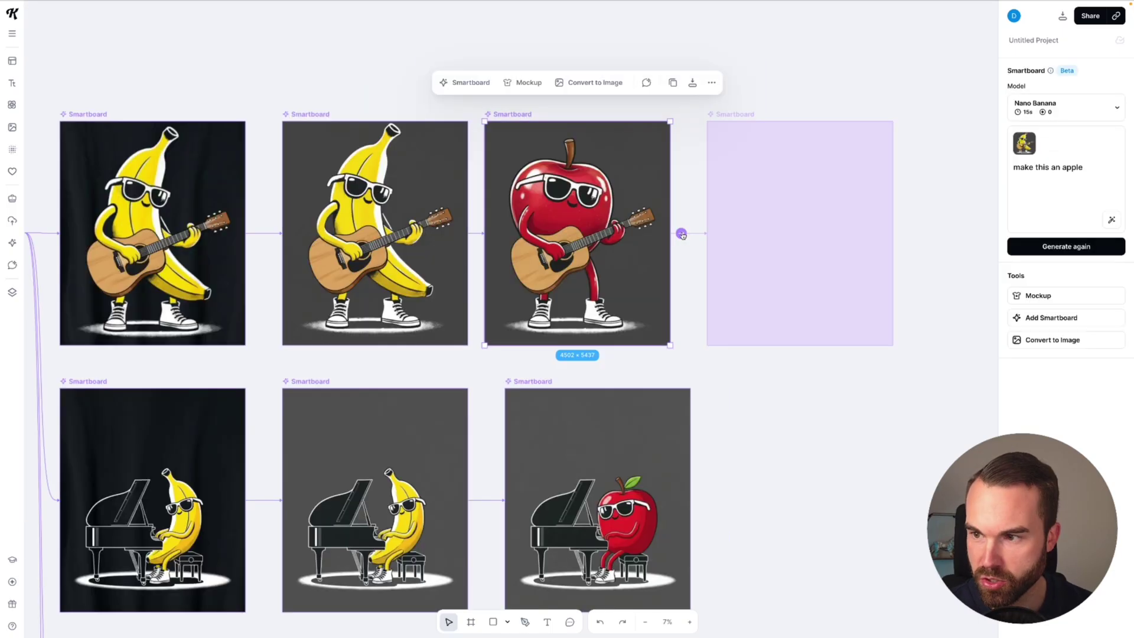
Step: Add a Smartboard from the guitar-playing apple with the prompt "make this a watermelon" and review the watermelon variations for all instruments
left_click(678, 233)
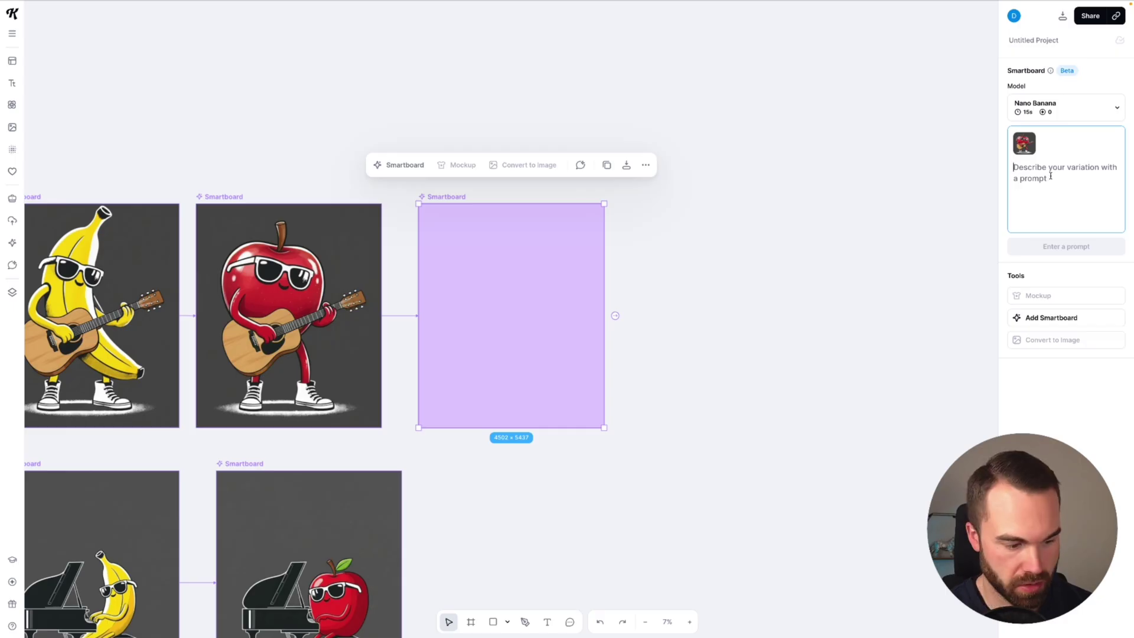
type("make this a watermelon")
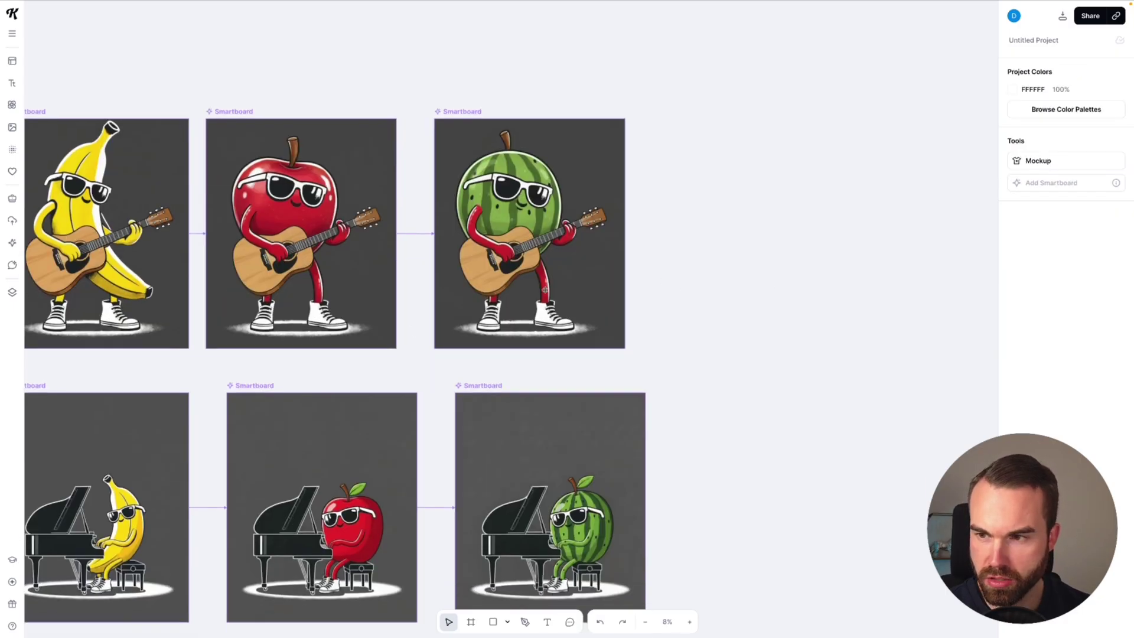
scroll(577, 341, "down", 7)
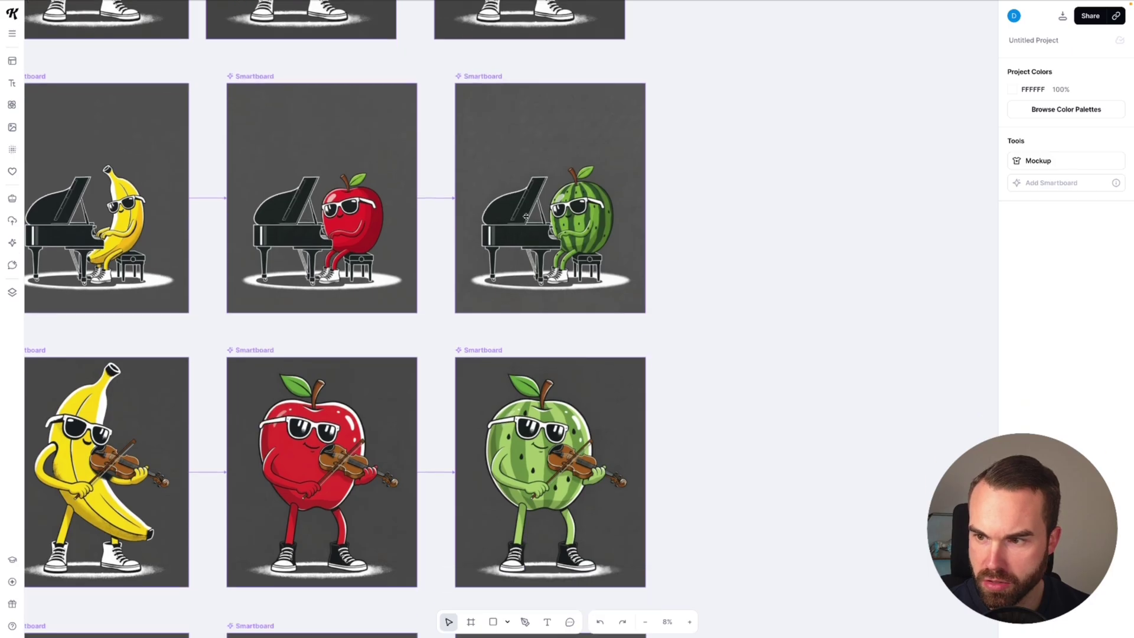
scroll(579, 224, "down", 10)
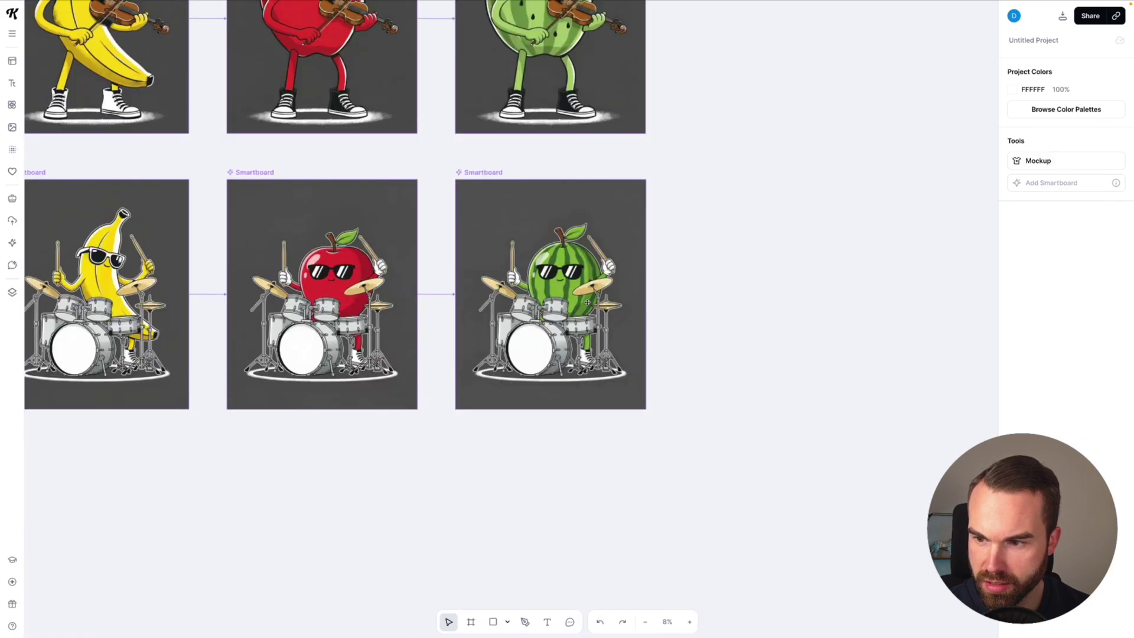
scroll(643, 300, "down", 5)
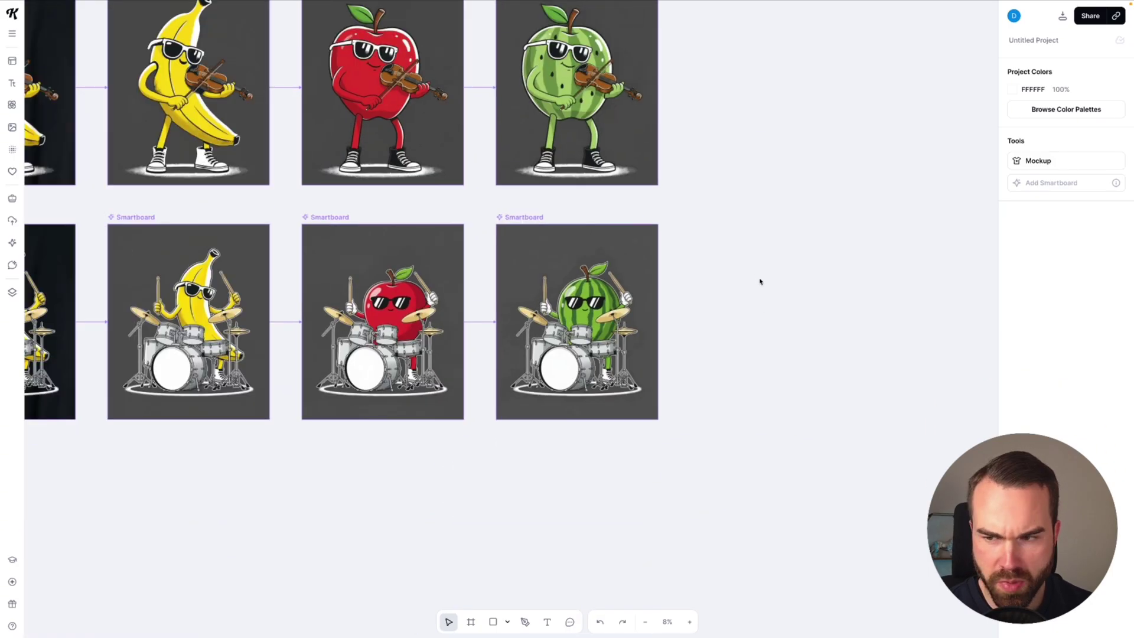
Step: Select all 16 Smartboards in the fruit and instrument grid and generate them again together
scroll(304, 151, "up", 2)
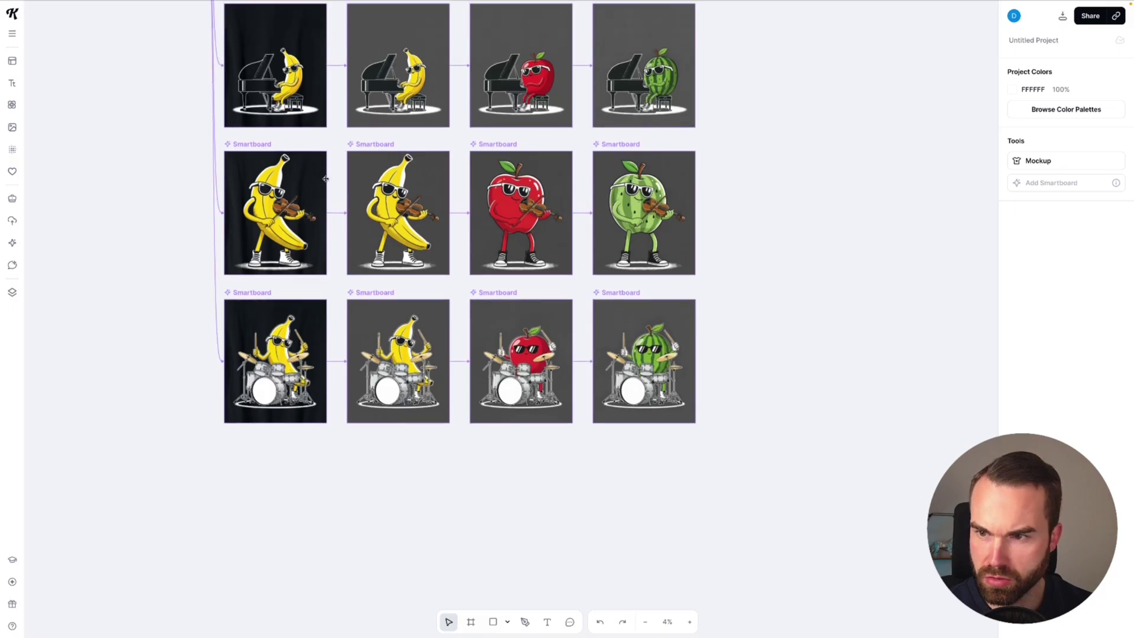
scroll(348, 212, "down", 3)
scroll(348, 209, "up", 2)
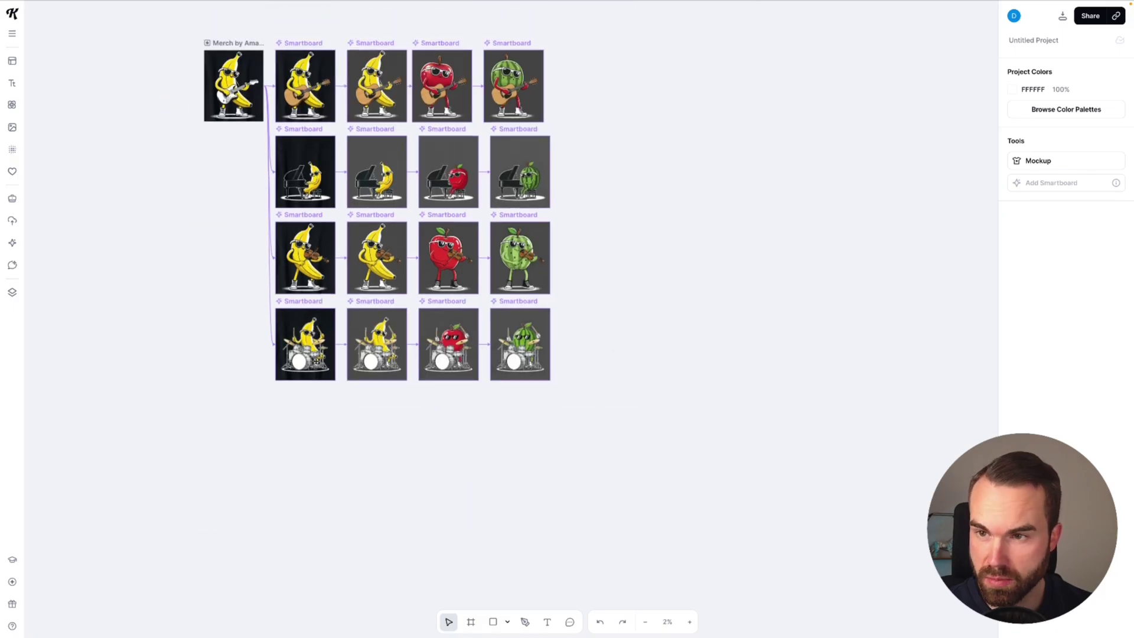
scroll(580, 102, "up", 2)
left_click_drag(651, 500, 218, 53)
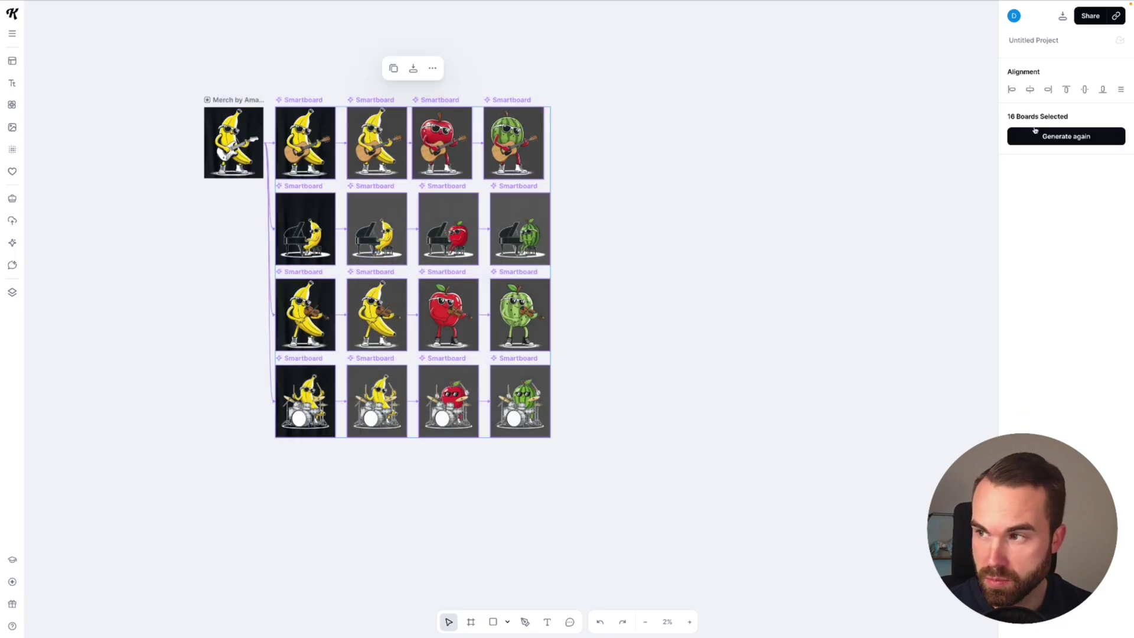
left_click(1075, 140)
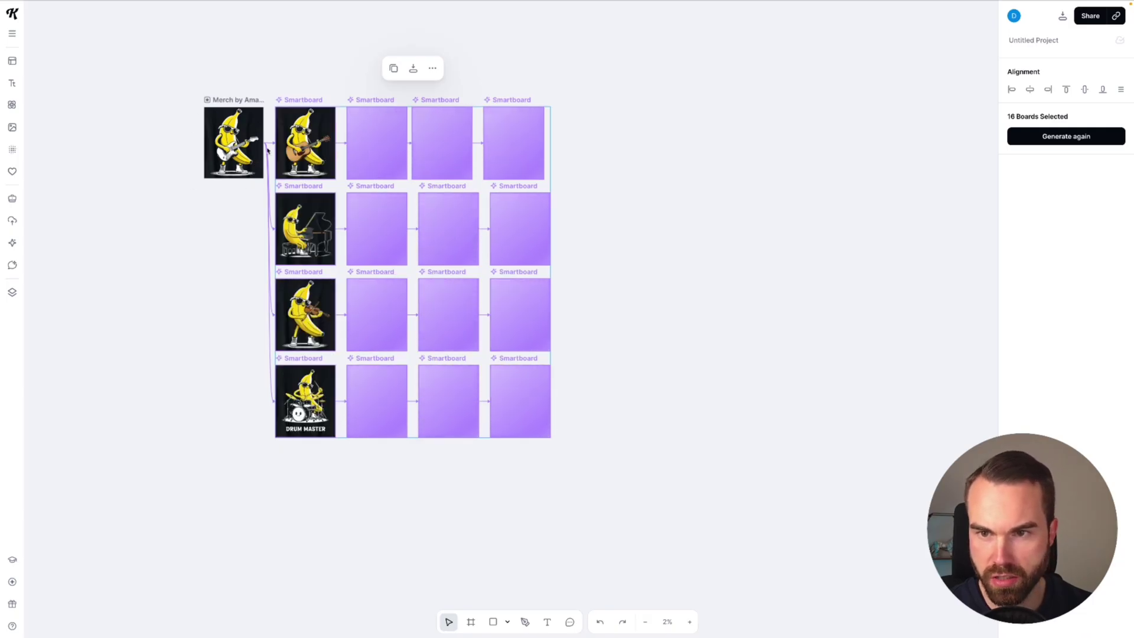
Step: Examine the regenerated banana and apple variations across the guitar, piano, violin and drum rows
scroll(270, 224, "up", 3)
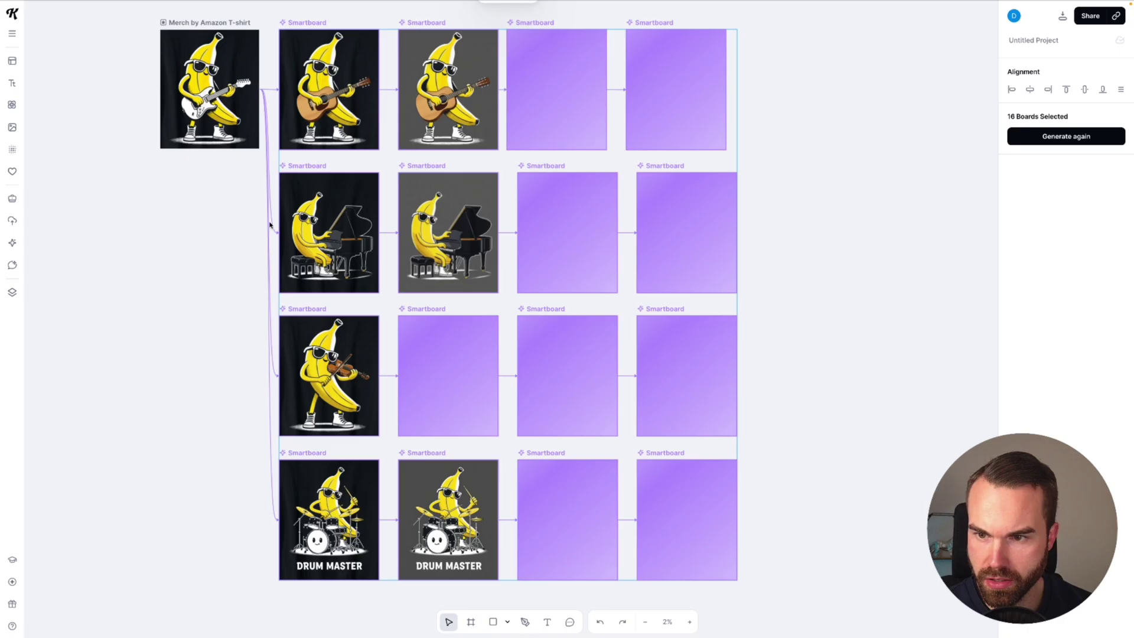
scroll(393, 237, "up", 1)
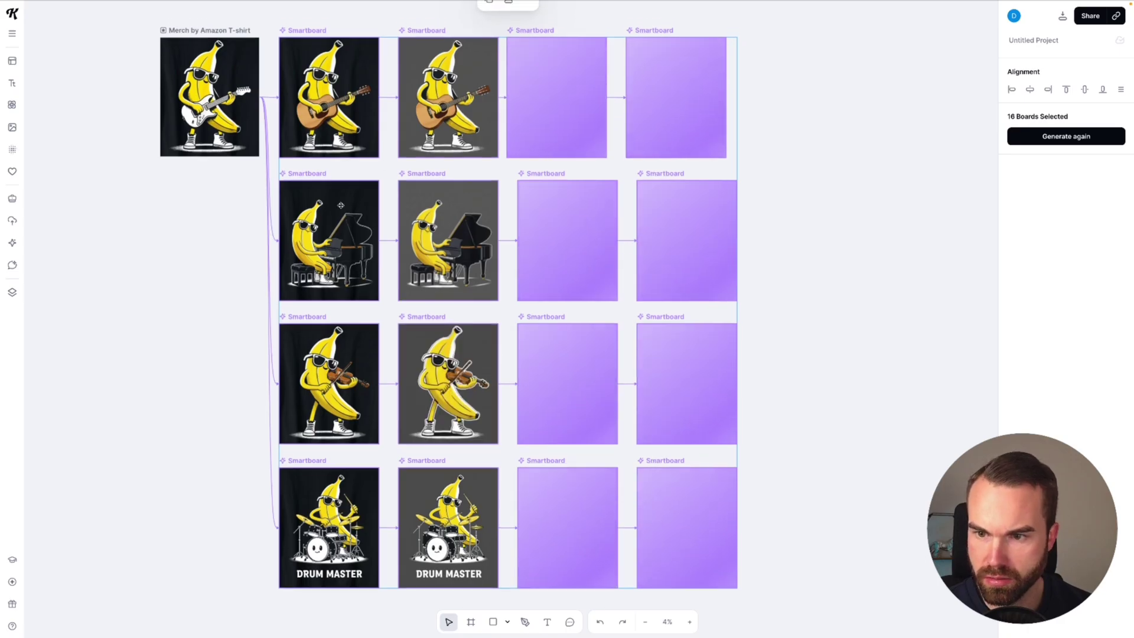
scroll(340, 205, "up", 1)
scroll(366, 218, "down", 1)
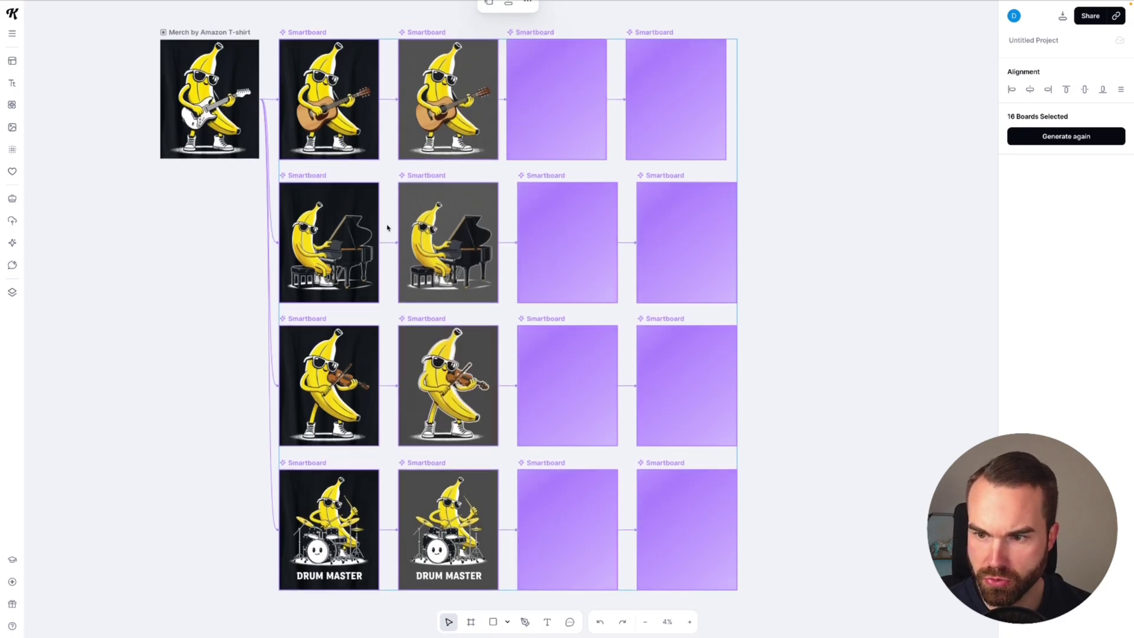
scroll(387, 227, "down", 2)
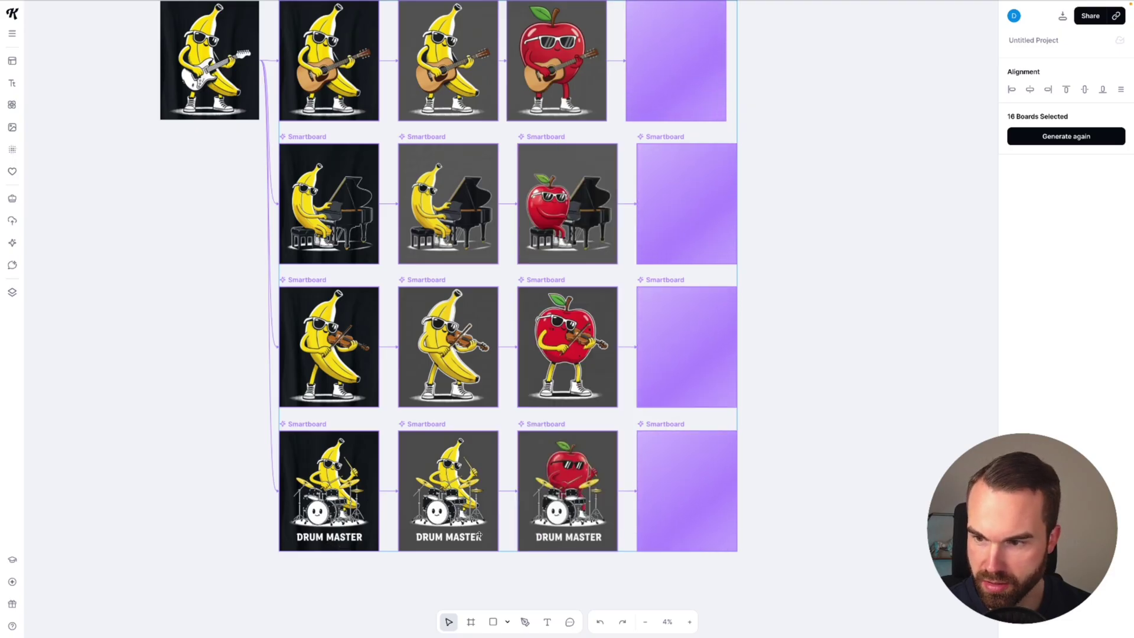
scroll(843, 317, "up", 1)
left_click(810, 349)
scroll(652, 371, "down", 1)
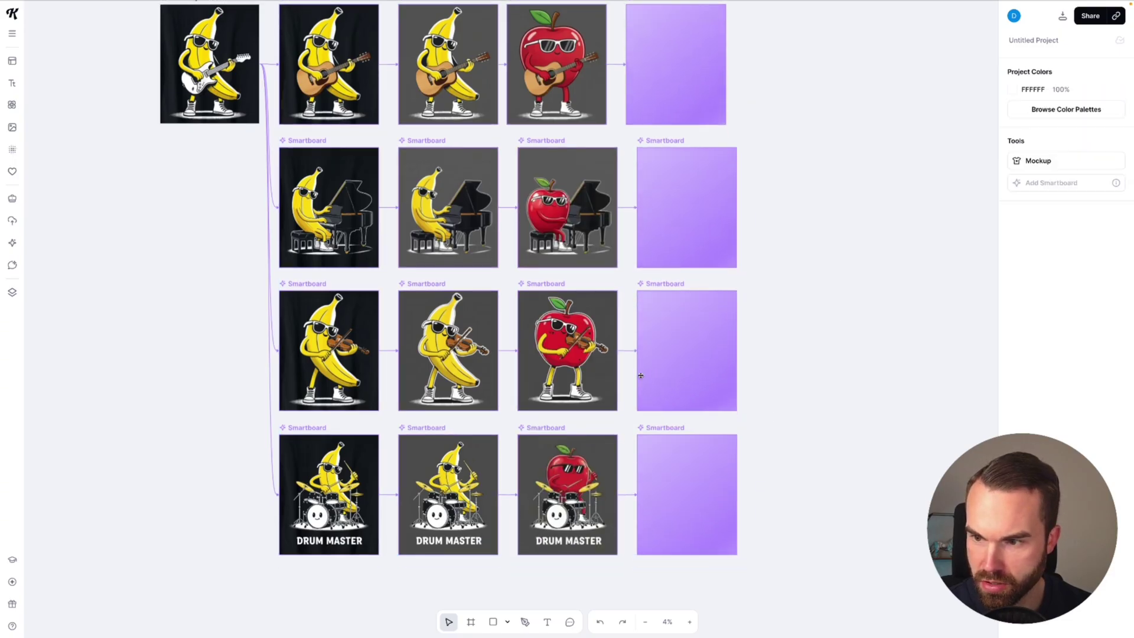
Step: Generate the violin-playing apple again with its existing "make this an apple" prompt
scroll(652, 371, "up", 2)
scroll(597, 366, "up", 3)
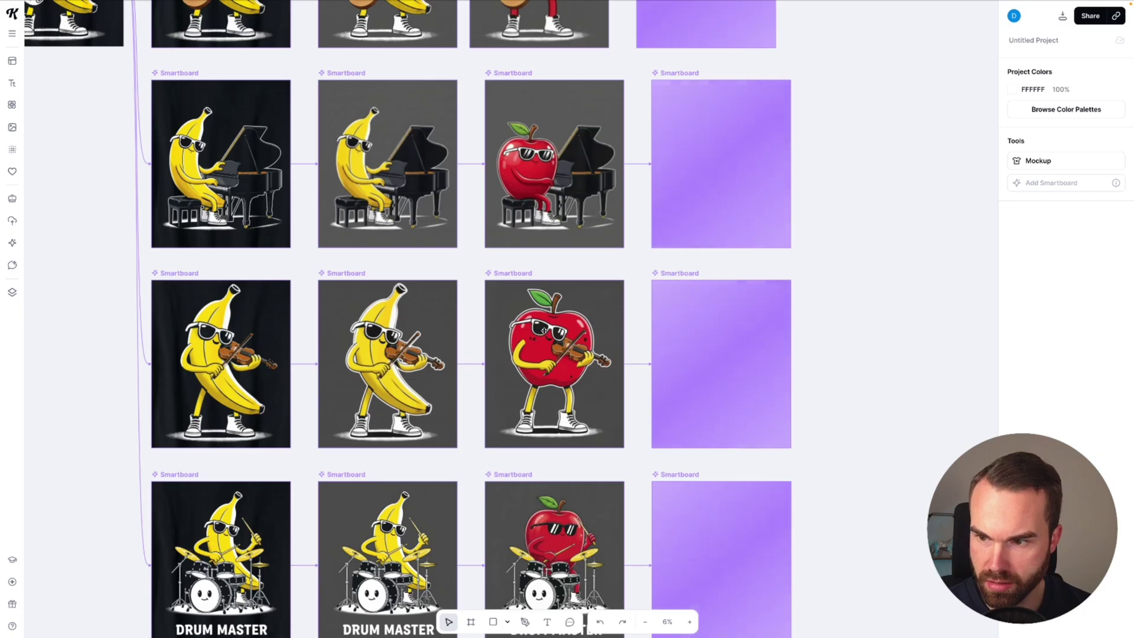
left_click(548, 337)
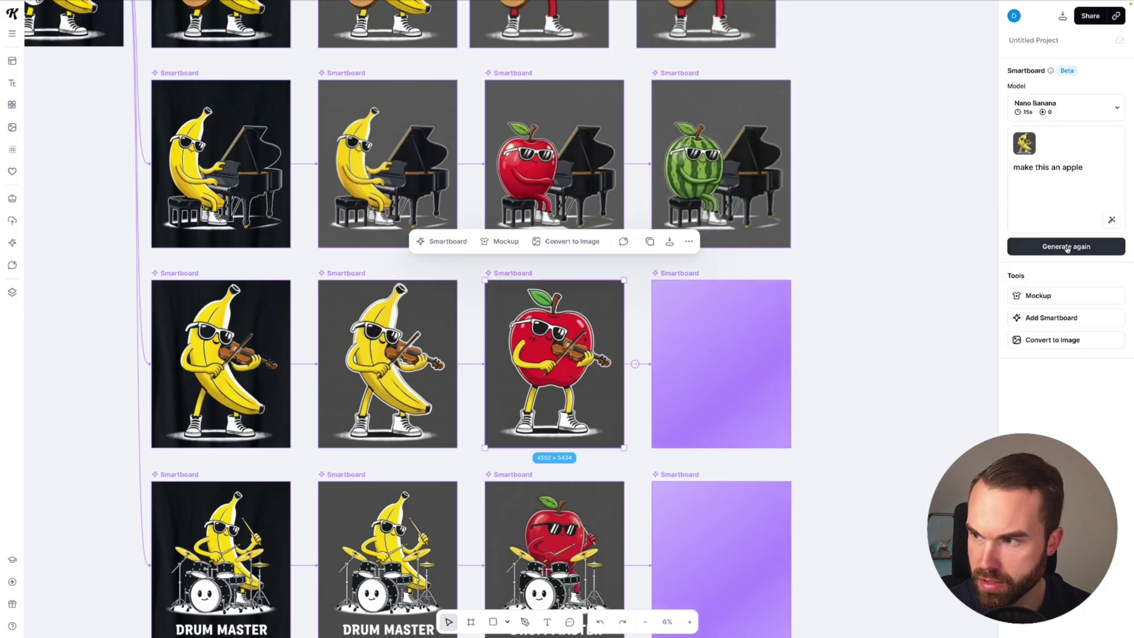
left_click(1066, 246)
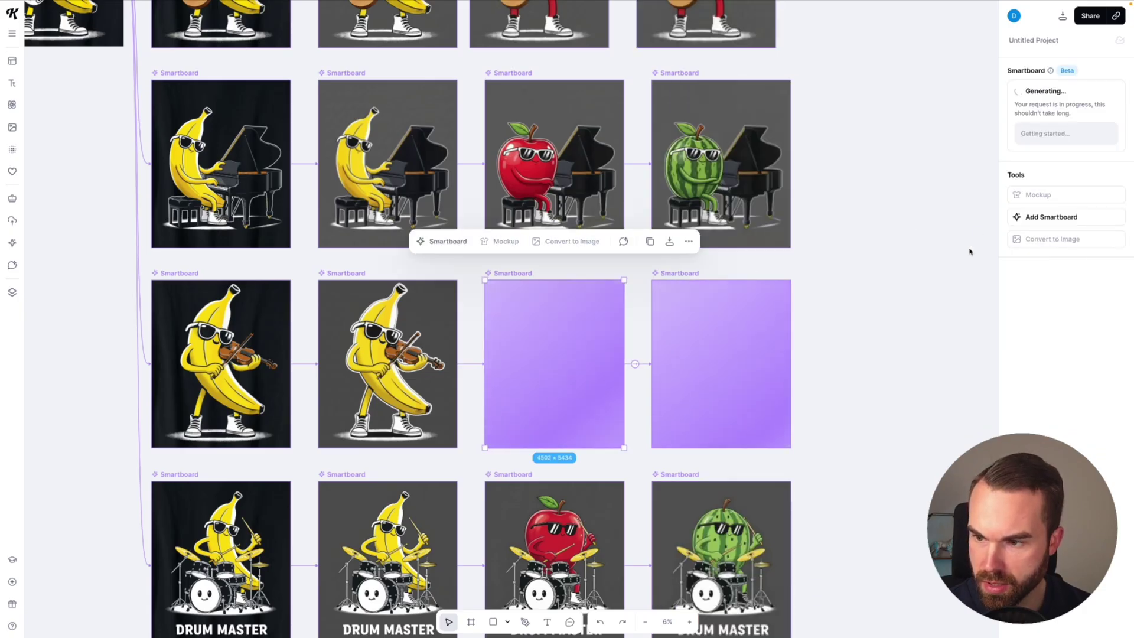
left_click(881, 370)
scroll(881, 370, "down", 5)
scroll(859, 375, "up", 4)
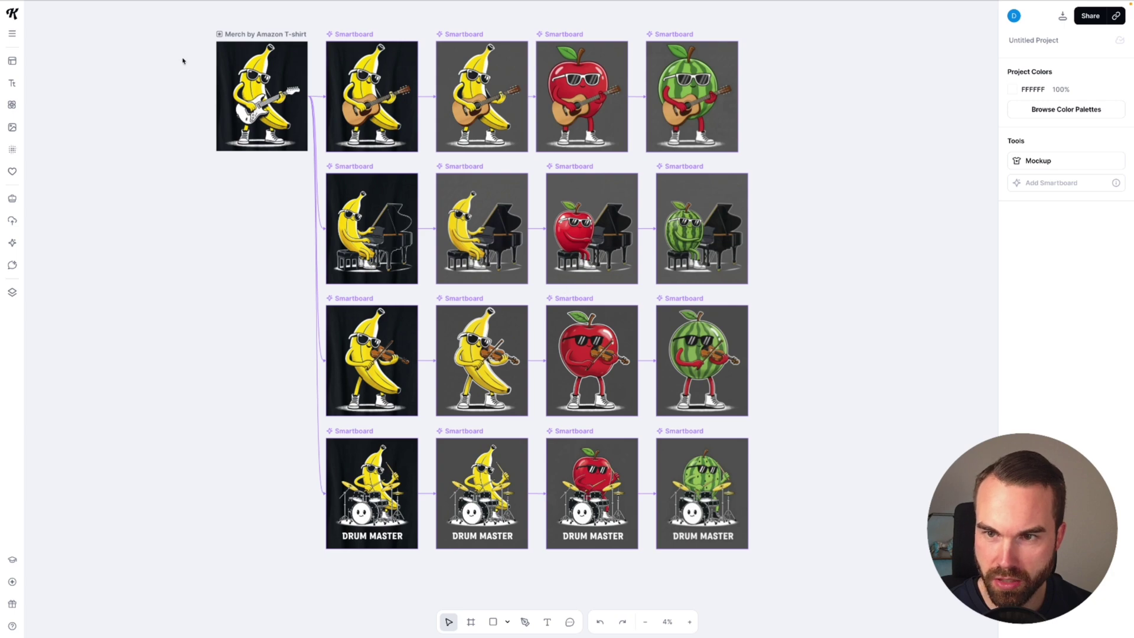
Step: Move the electric guitar banana image out of the Merch by Amazon T-shirt artboard onto the empty canvas beside it
scroll(182, 61, "up", 5)
scroll(321, 177, "up", 2)
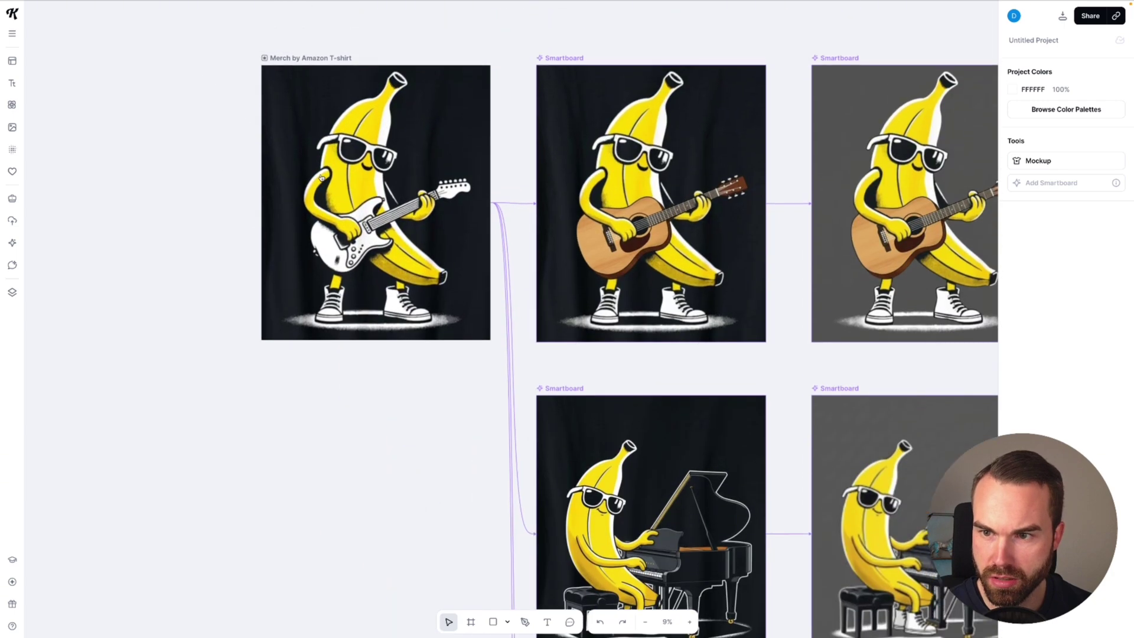
scroll(322, 177, "down", 1)
left_click_drag(449, 238, 159, 176)
left_click(276, 374)
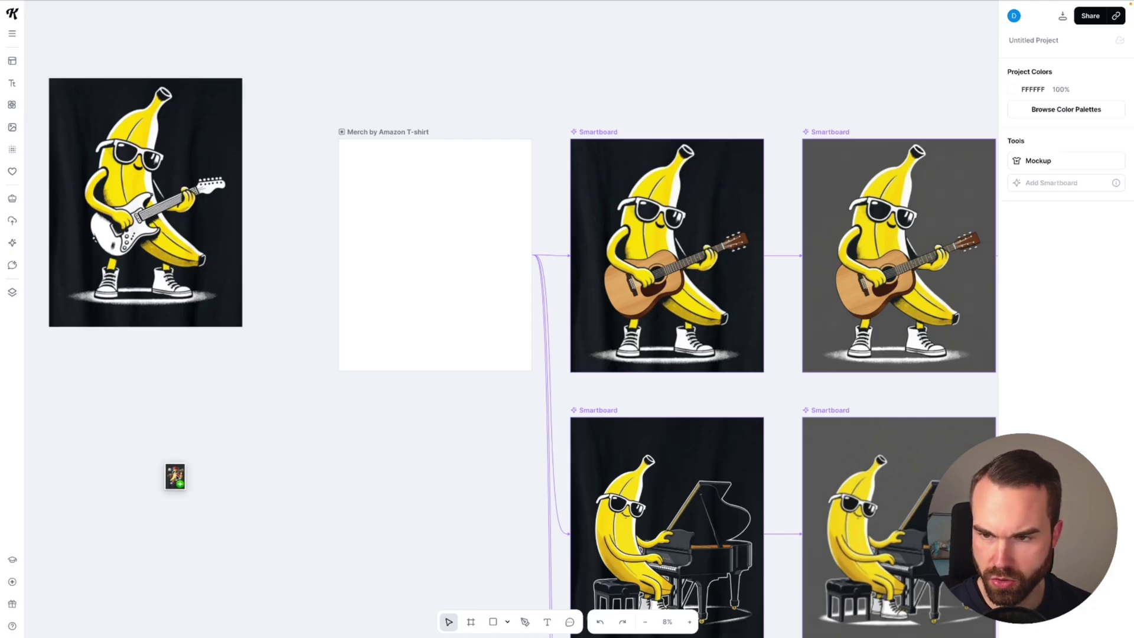
Step: Place the baseball banana image in the Merch by Amazon T-shirt artboard, enlarging it to about 4769 × 6136 px and repositioning it to cover the board
left_click_drag(175, 476, 426, 213)
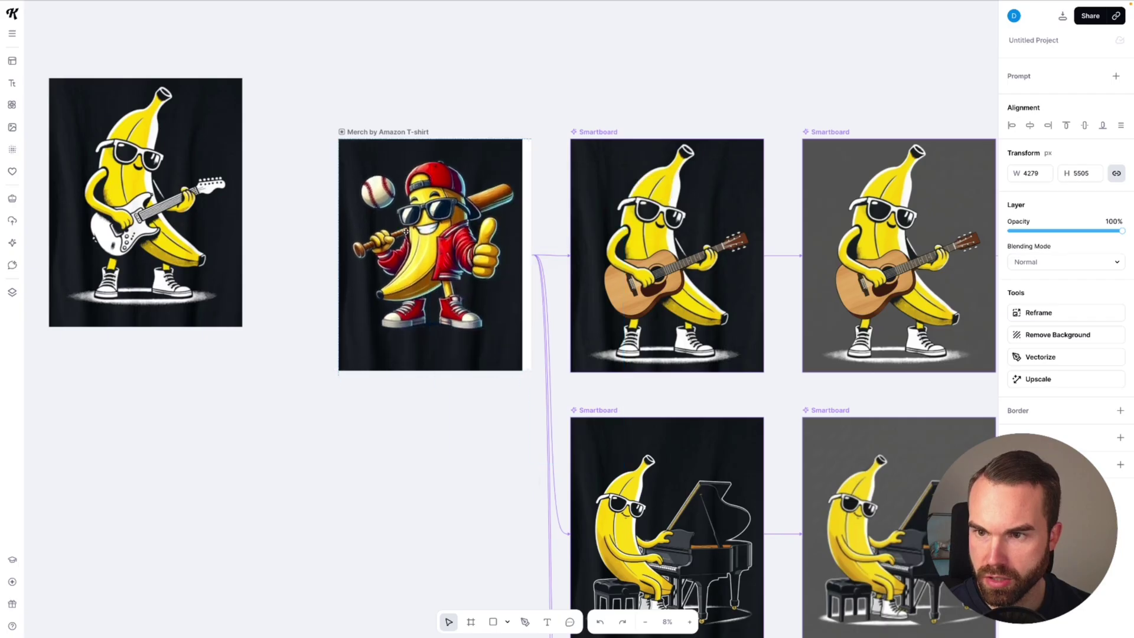
left_click(402, 236)
left_click_drag(522, 373, 535, 388)
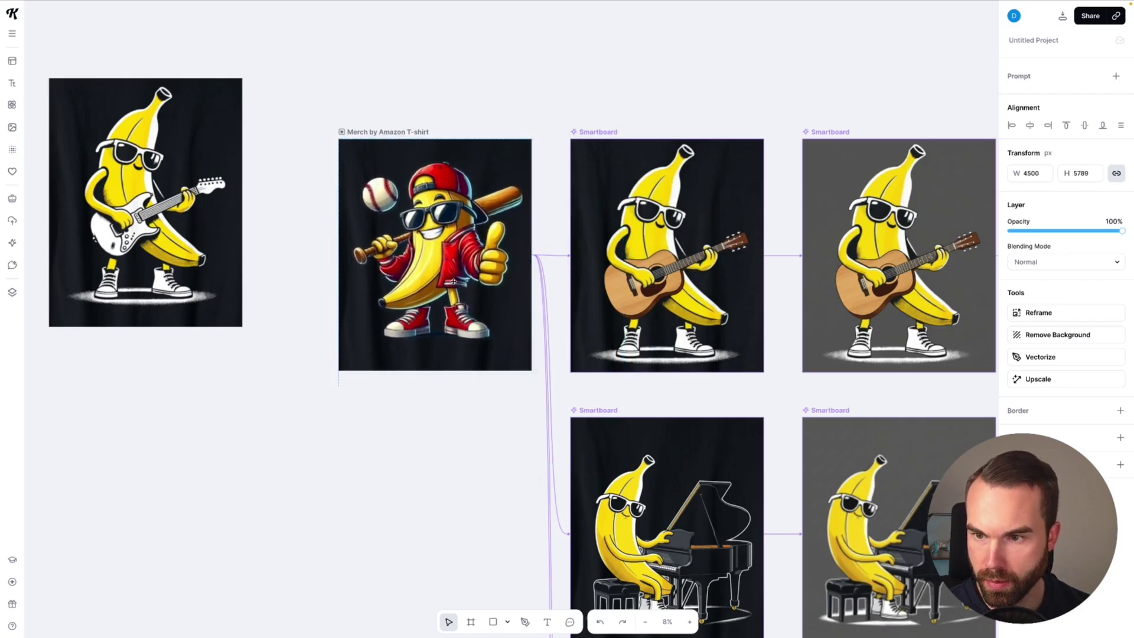
left_click_drag(338, 388, 330, 402)
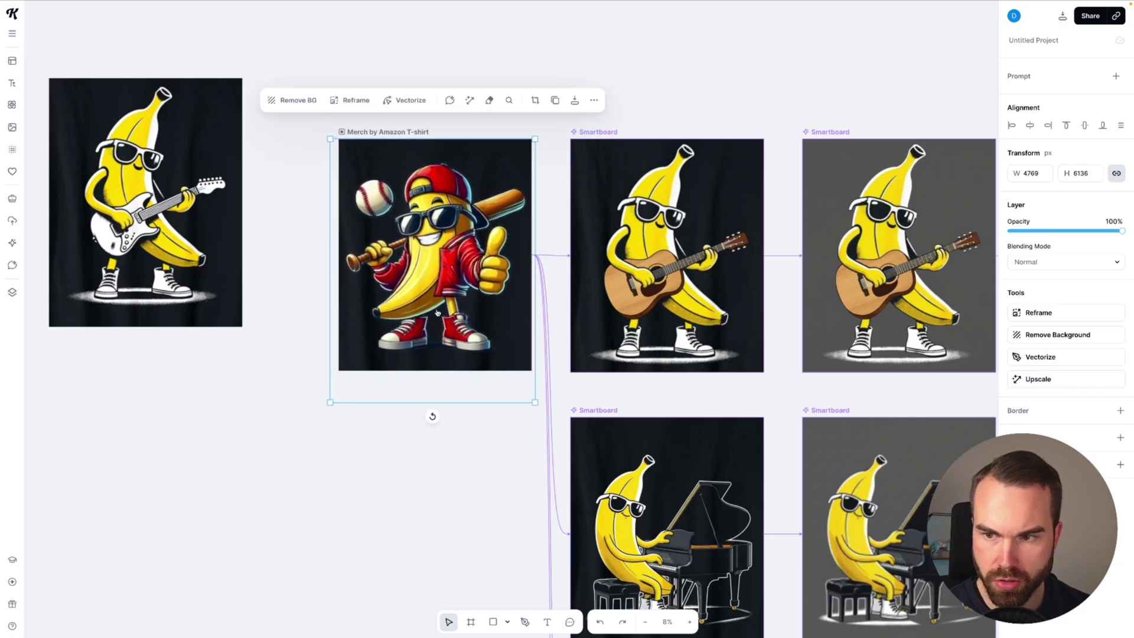
left_click_drag(439, 319, 440, 297)
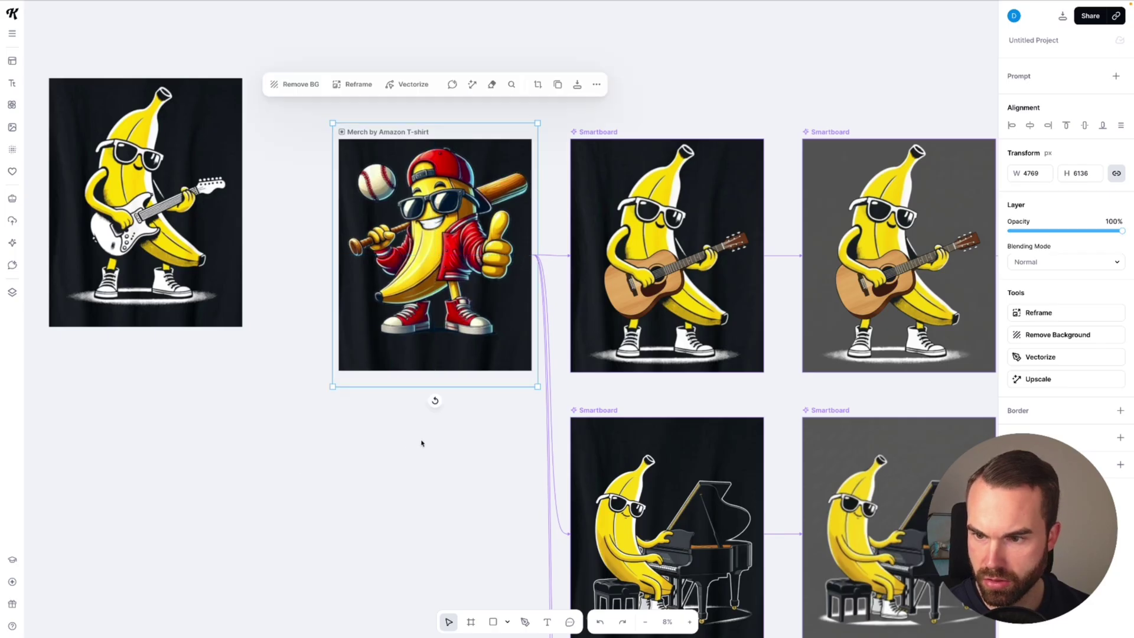
left_click(423, 480)
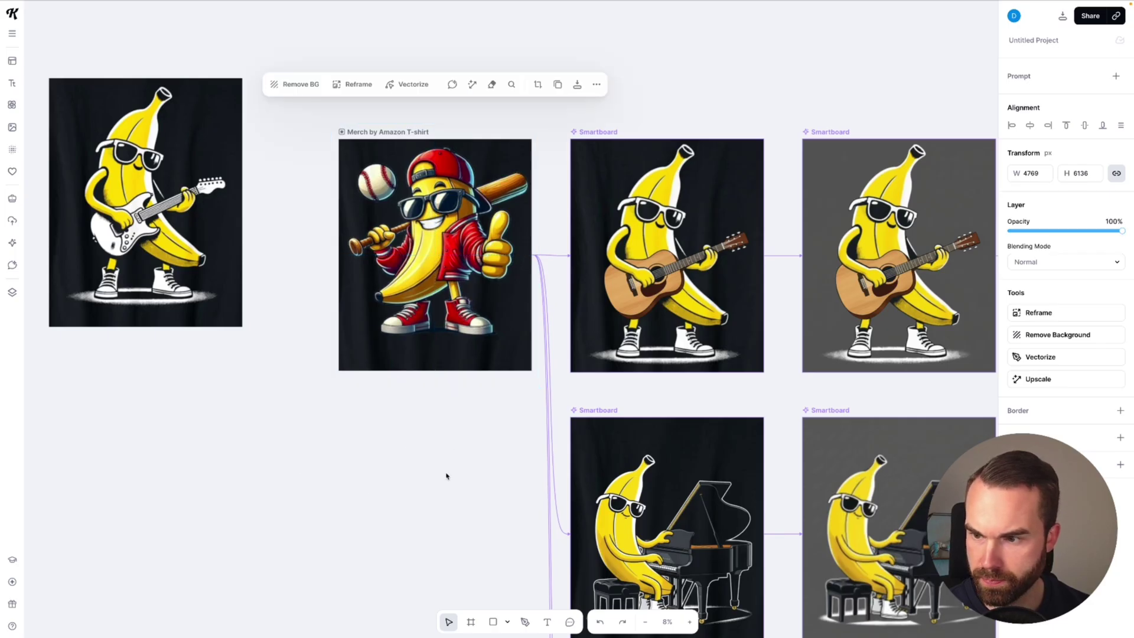
Step: Select all 16 Smartboards and generate them again from the baseball banana source image
scroll(446, 473, "down", 10)
scroll(507, 219, "up", 2)
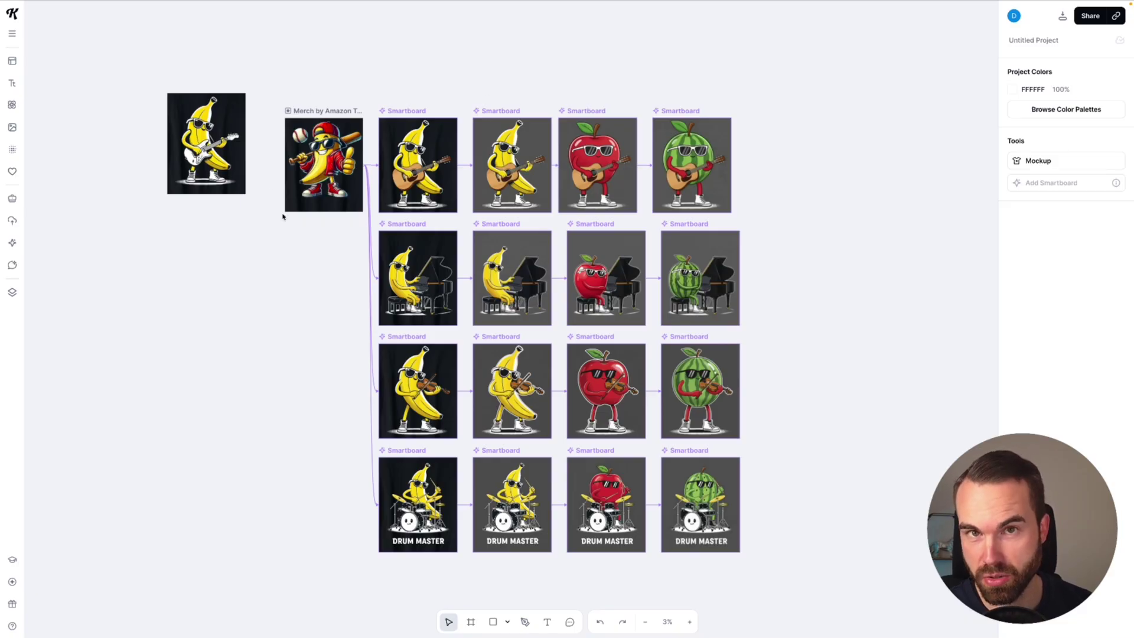
left_click_drag(367, 82, 831, 589)
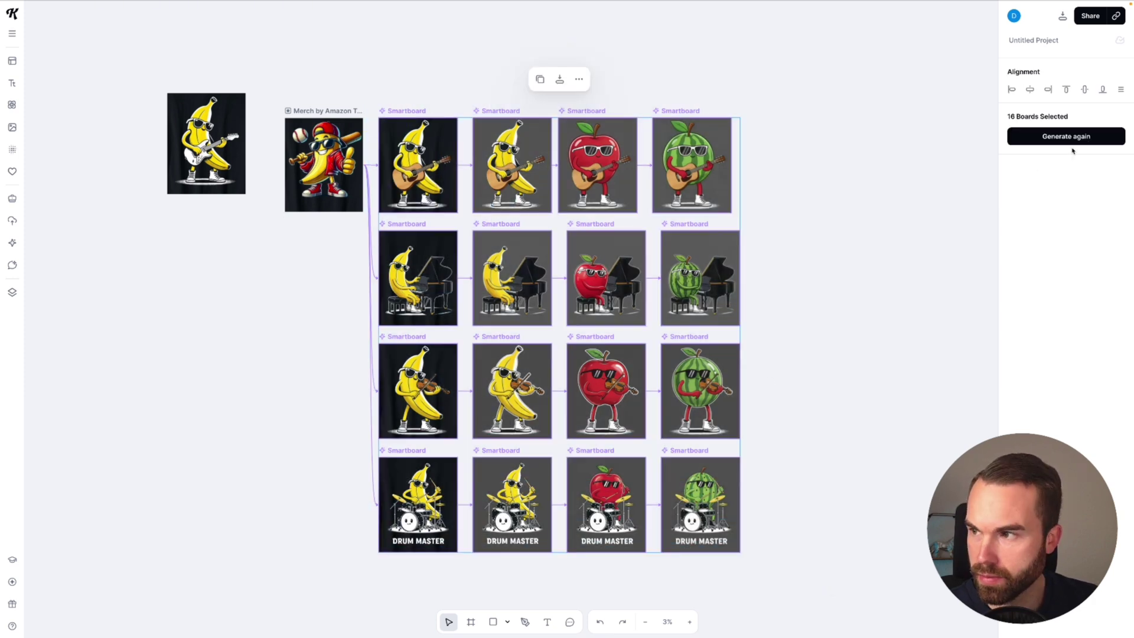
left_click(1073, 136)
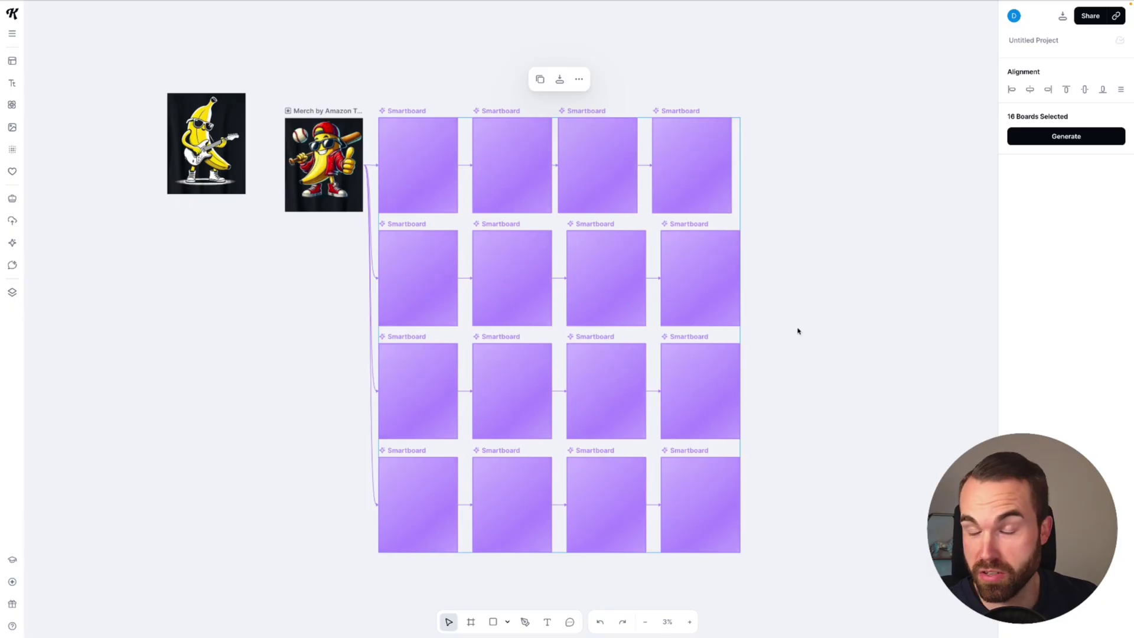
scroll(380, 379, "up", 2)
scroll(376, 377, "down", 2)
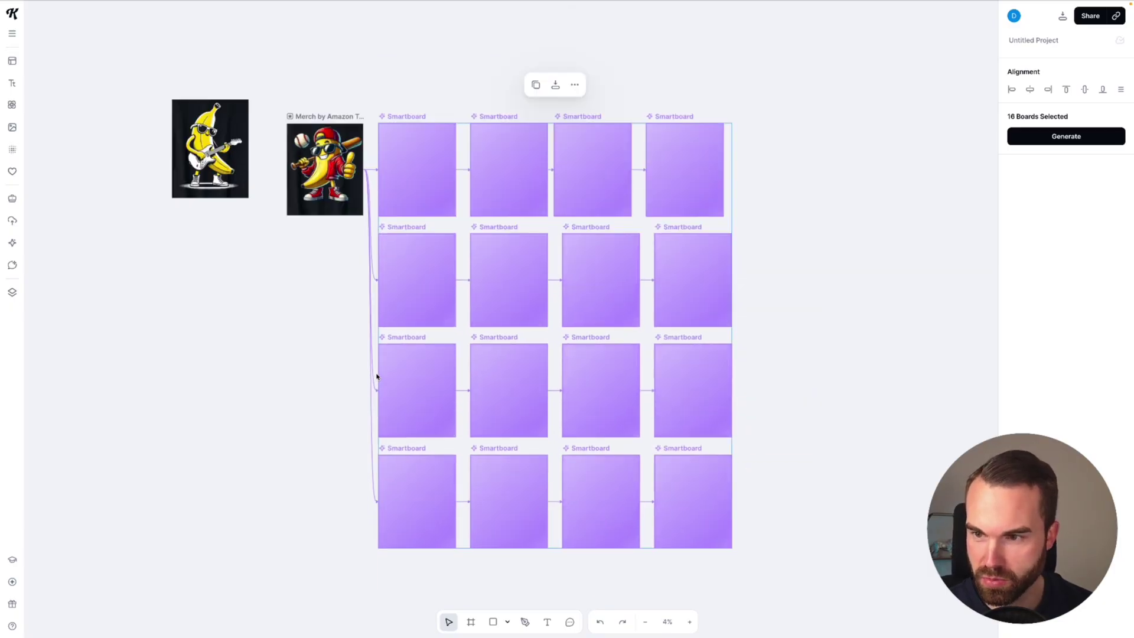
Step: Examine the regenerated baseball banana variations across the guitar, piano, violin and drum rows as the Smartboards fill in
scroll(376, 377, "up", 1)
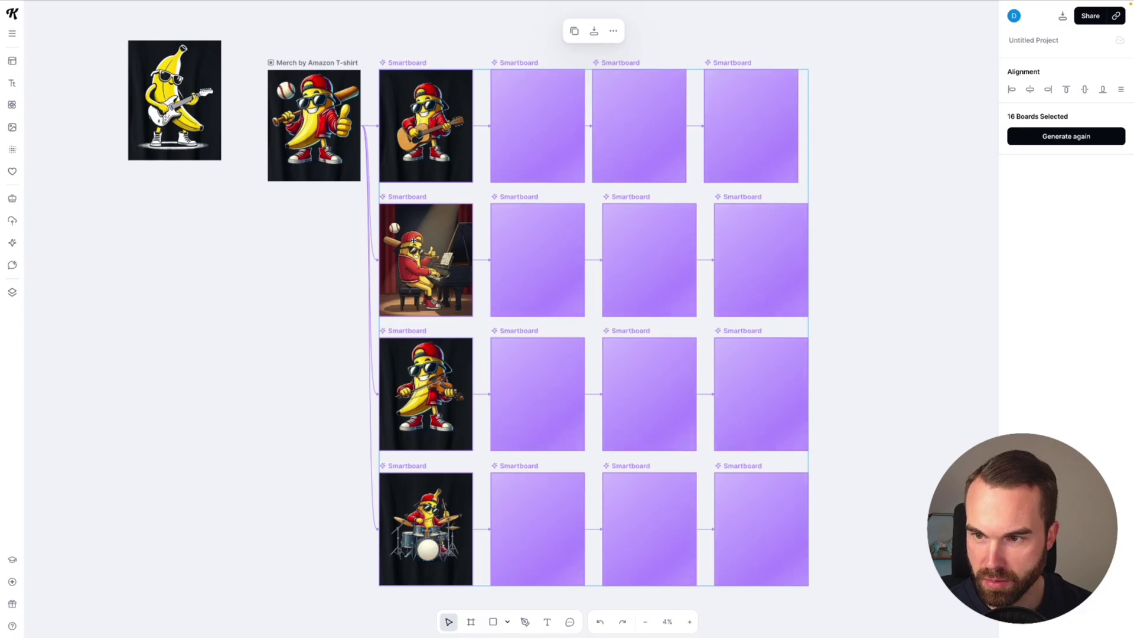
scroll(424, 544, "up", 1)
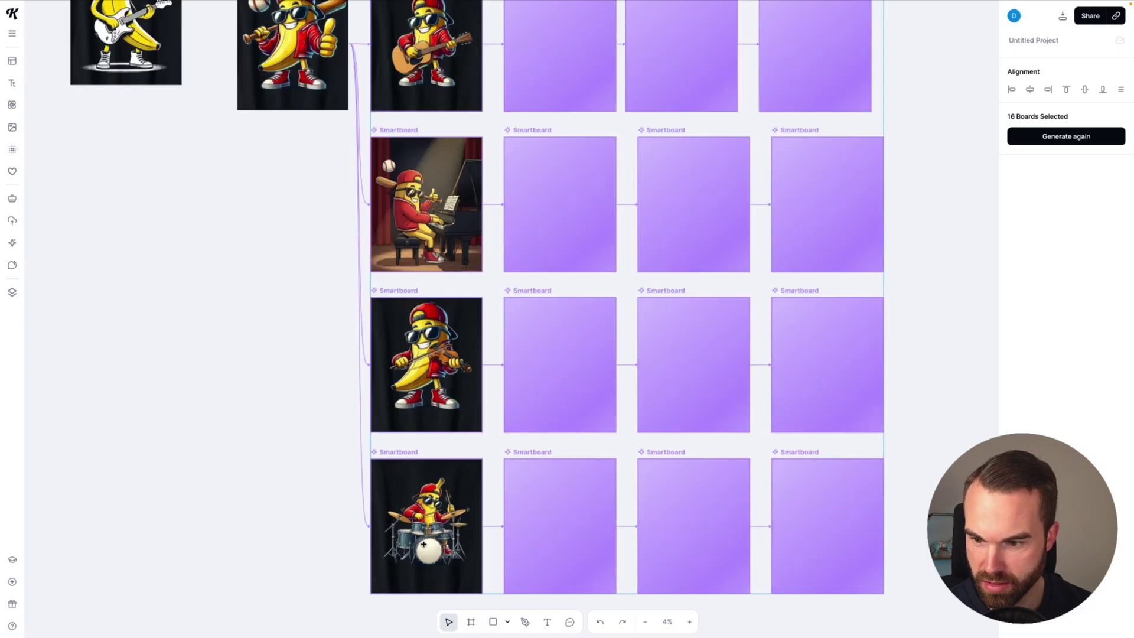
scroll(424, 544, "up", 5)
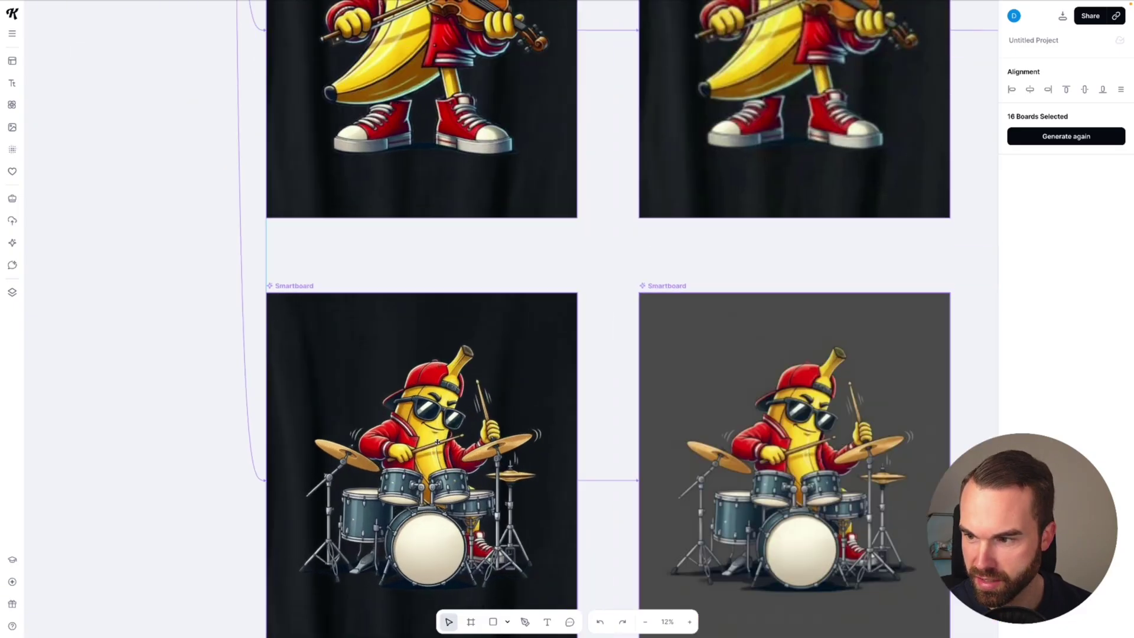
scroll(437, 442, "down", 2)
scroll(837, 363, "up", 3)
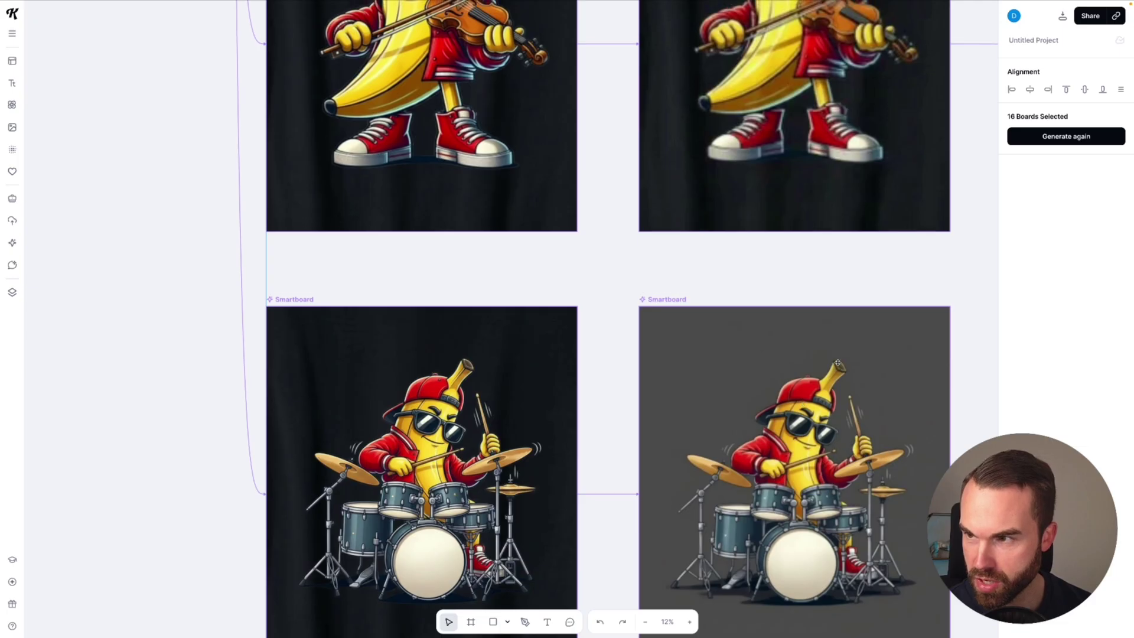
scroll(838, 363, "up", 5)
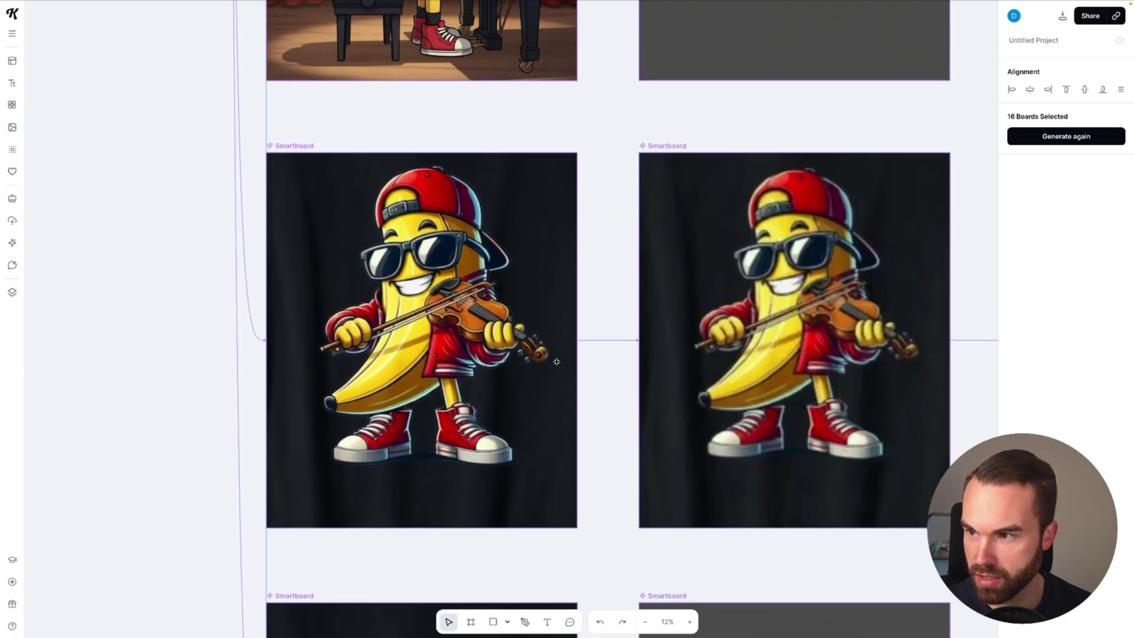
scroll(556, 361, "down", 5)
scroll(552, 336, "up", 2)
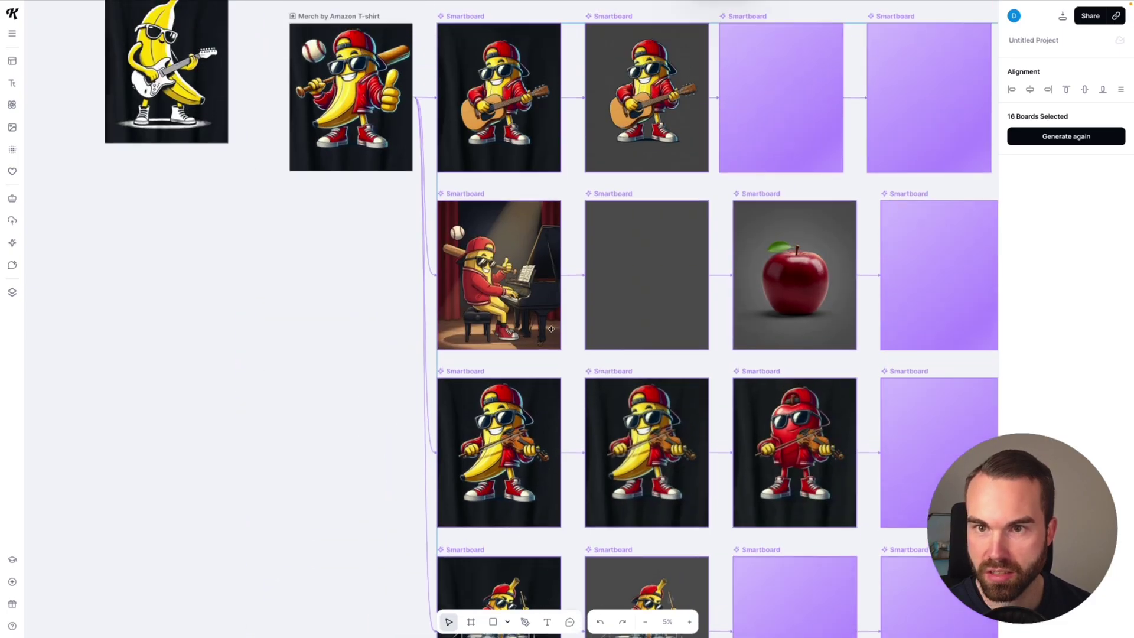
scroll(552, 329, "up", 2)
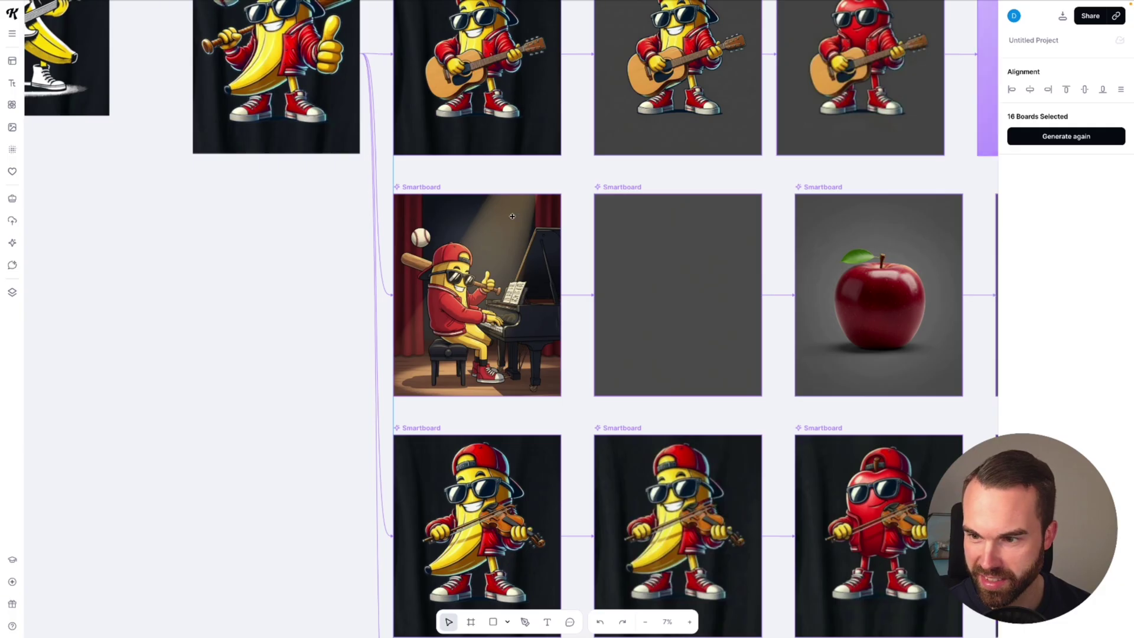
scroll(503, 355, "down", 2)
scroll(591, 349, "up", 2)
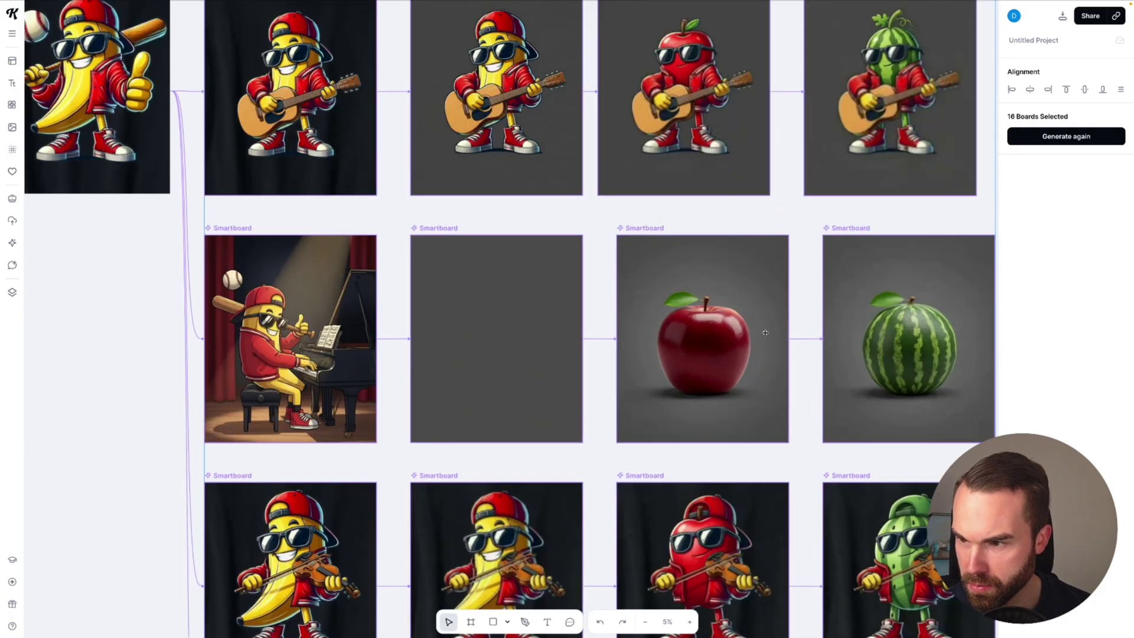
Step: Select the four Smartboards in the piano row and generate them again, then clear the selection
scroll(714, 342, "down", 2)
left_click_drag(295, 247, 952, 426)
left_click(1065, 135)
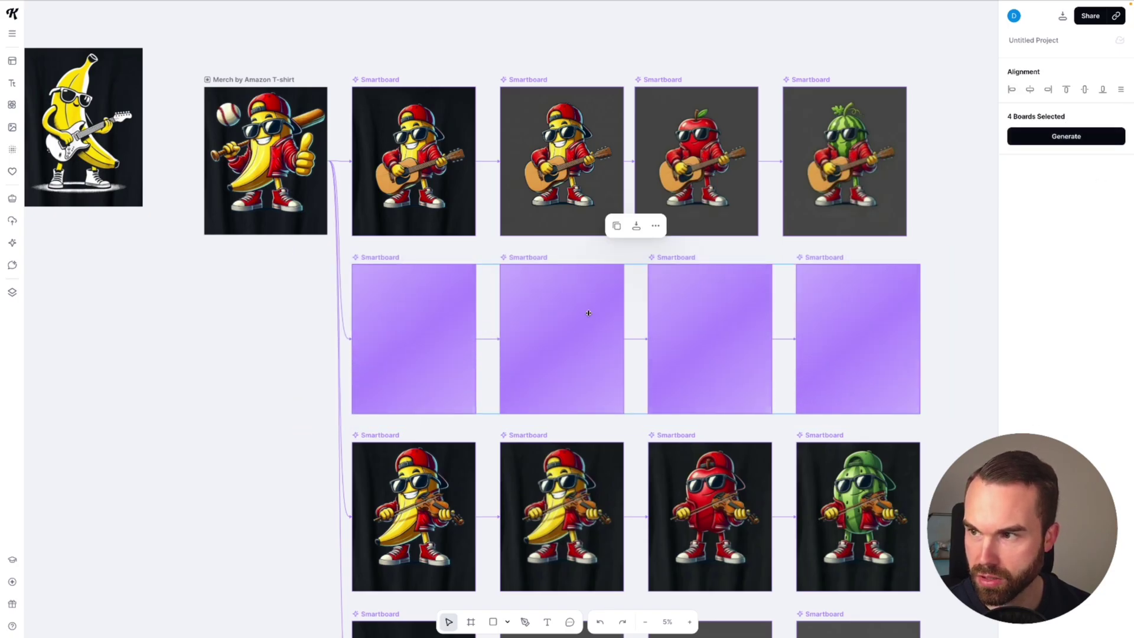
left_click(653, 36)
Step: Generate the second, third and fourth Smartboards of the violin row again, leaving out the row's first board
scroll(597, 43, "up", 3)
scroll(504, 137, "up", 1)
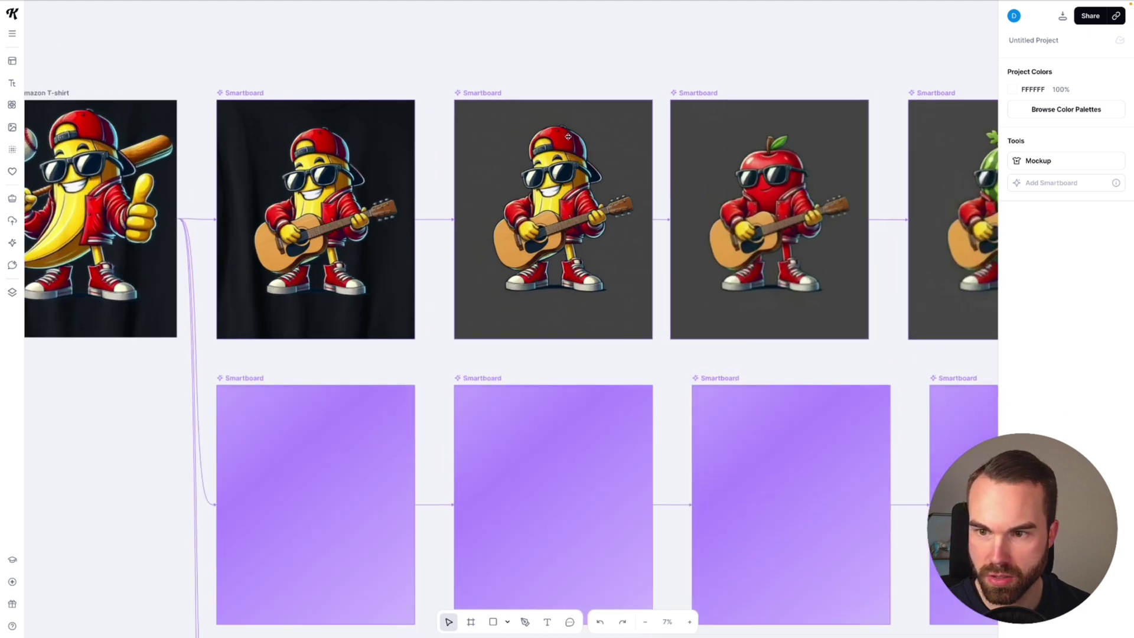
scroll(310, 188, "down", 1)
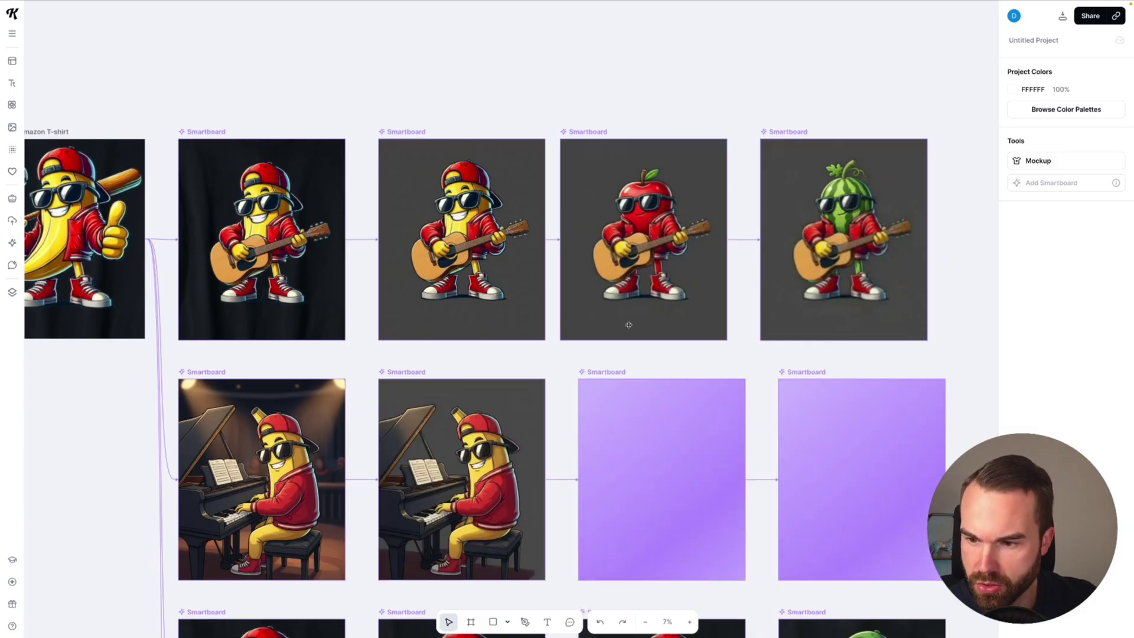
scroll(629, 324, "down", 3)
scroll(629, 325, "down", 1)
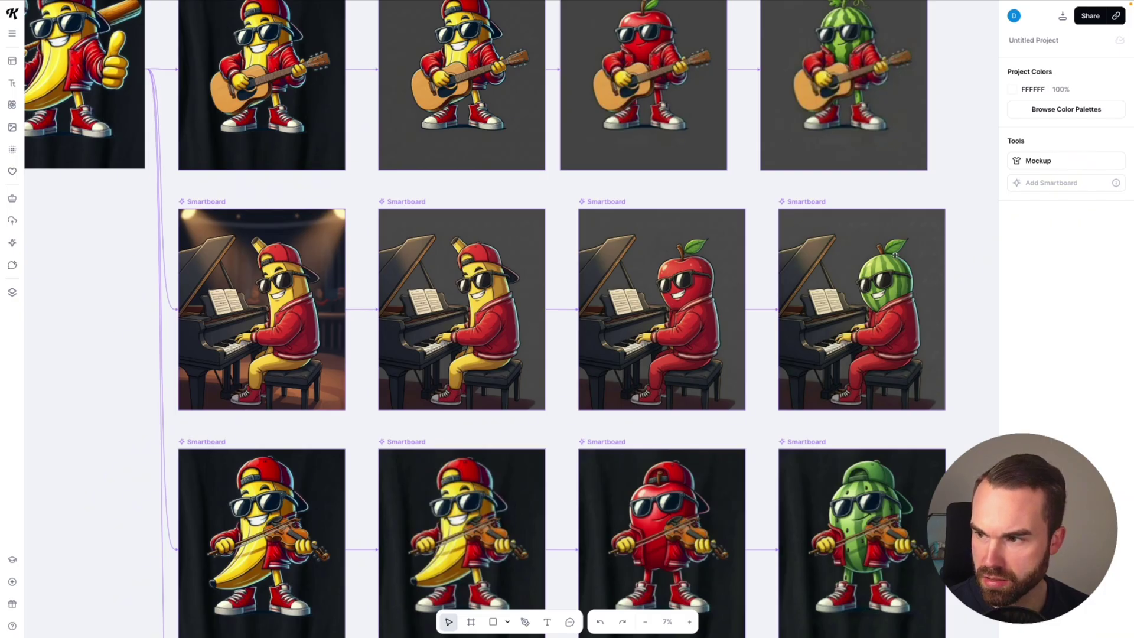
scroll(894, 255, "down", 5)
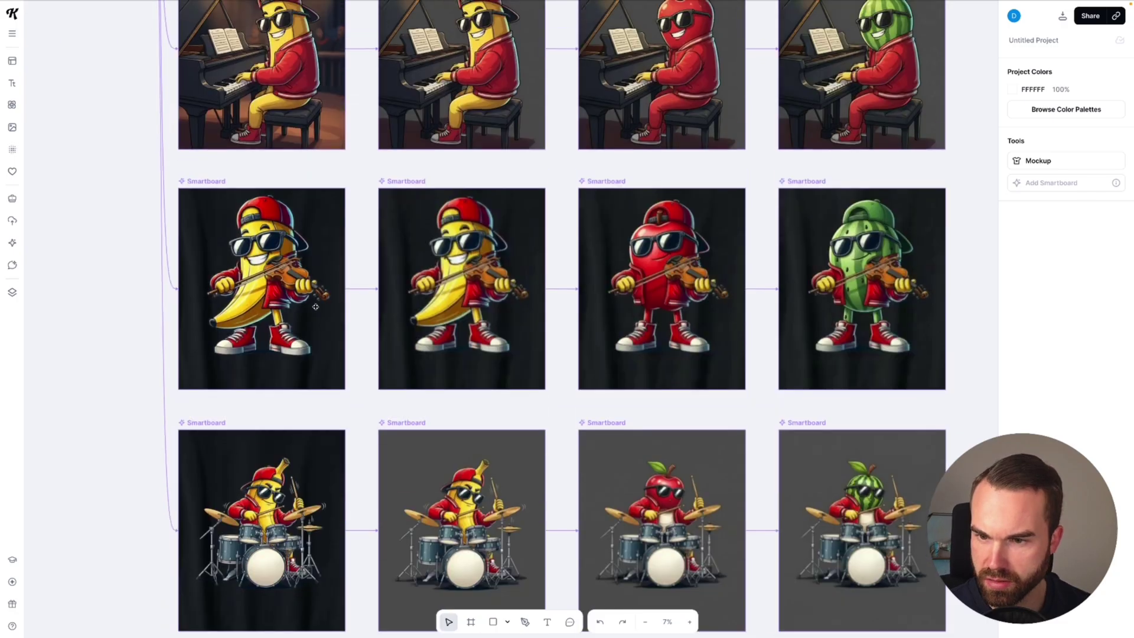
scroll(359, 153, "down", 1)
left_click_drag(359, 151, 964, 385)
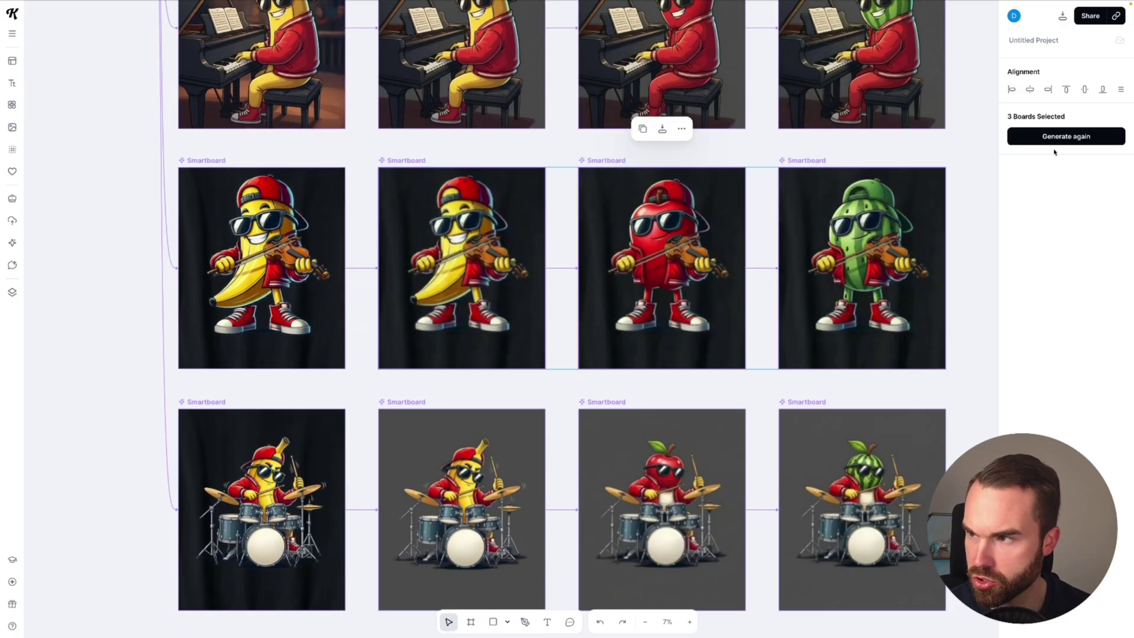
left_click(1063, 139)
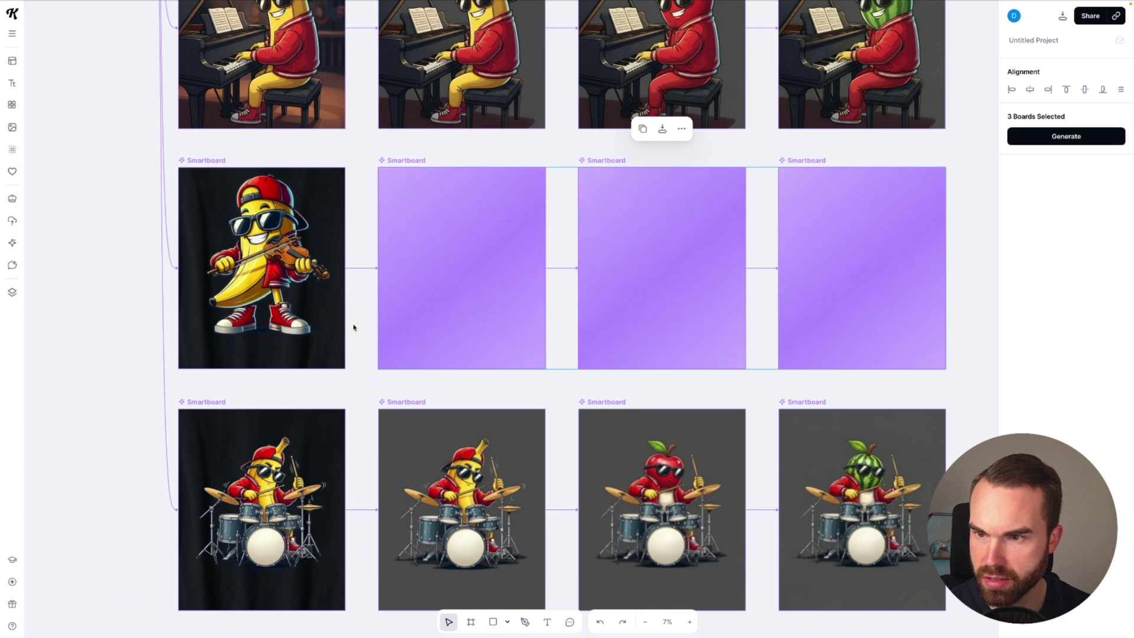
Step: Examine the regenerated violin row and compare it with the drum, piano and guitar rows and the source image
scroll(352, 324, "down", 6)
scroll(393, 406, "down", 1)
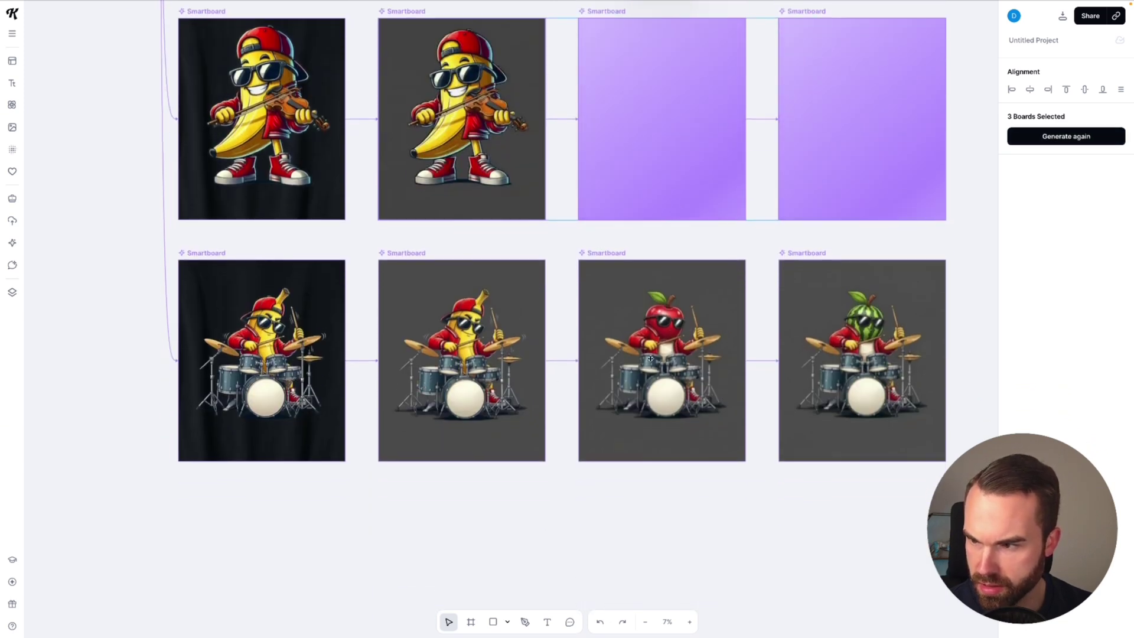
scroll(377, 355, "up", 5)
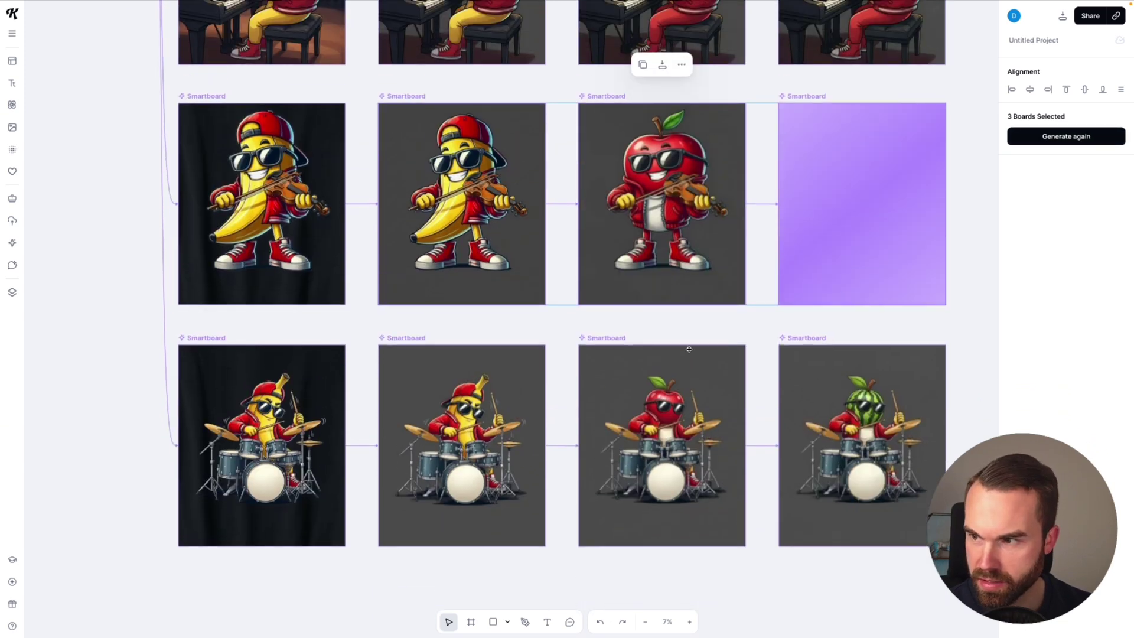
scroll(688, 352, "up", 3)
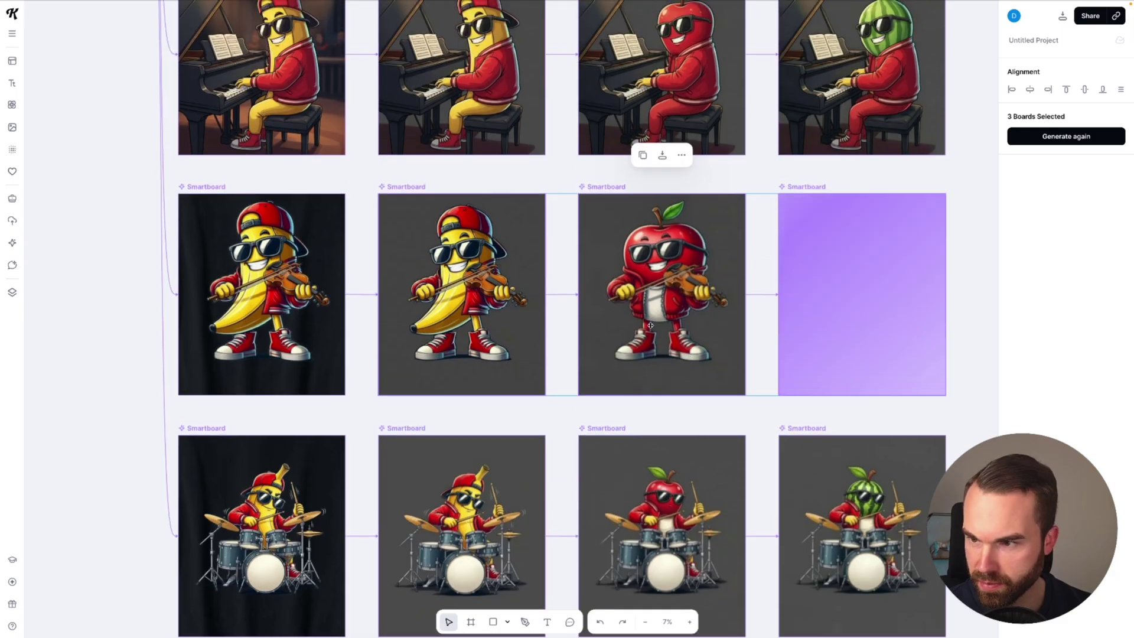
scroll(575, 320, "down", 2)
scroll(576, 320, "down", 3)
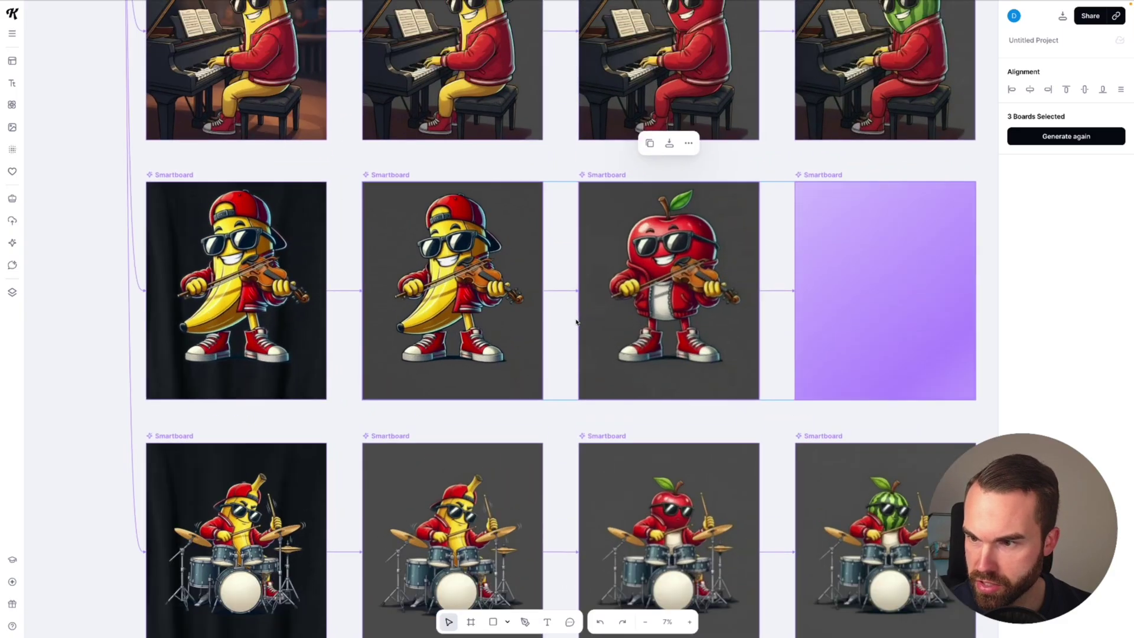
scroll(565, 292, "up", 2)
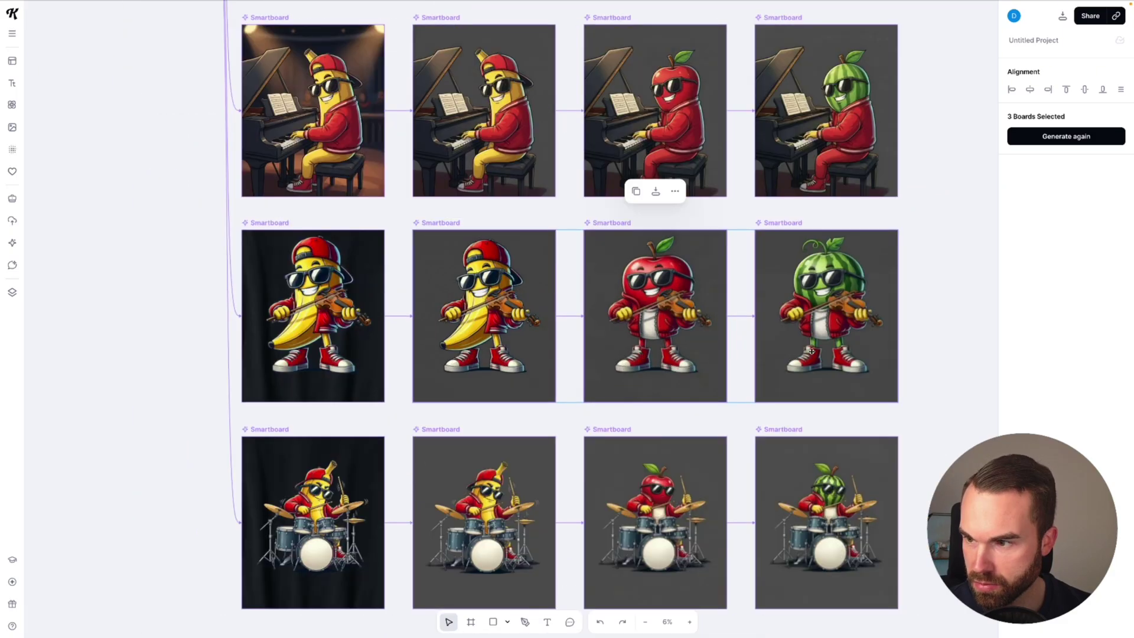
scroll(843, 287, "down", 2)
scroll(590, 295, "up", 3)
scroll(472, 302, "down", 3)
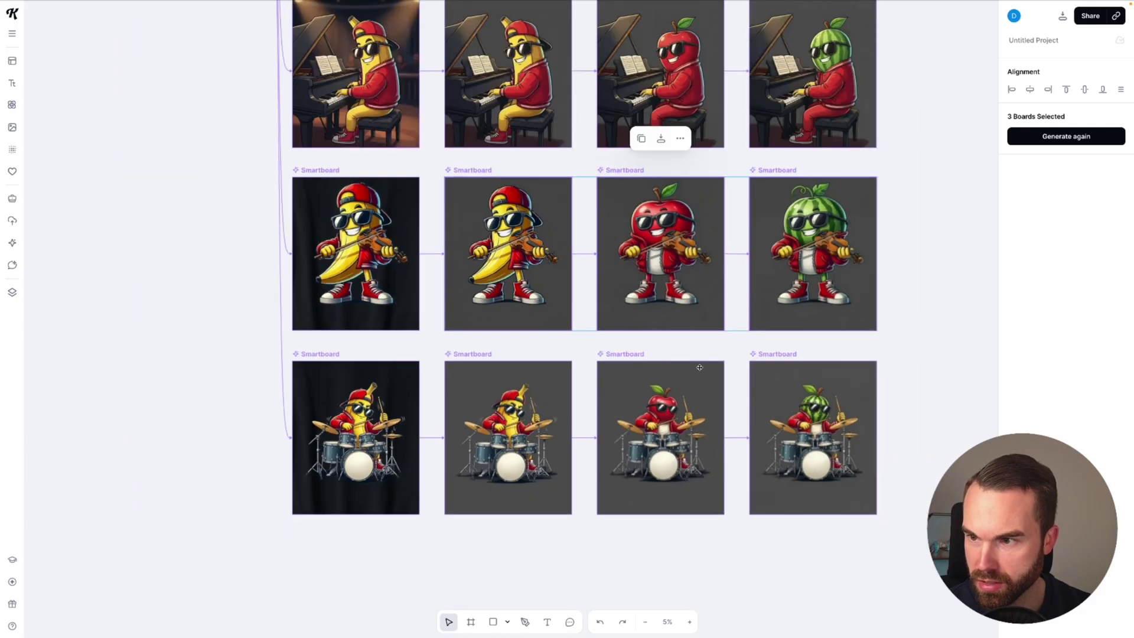
scroll(386, 308, "up", 1)
scroll(281, 71, "up", 1)
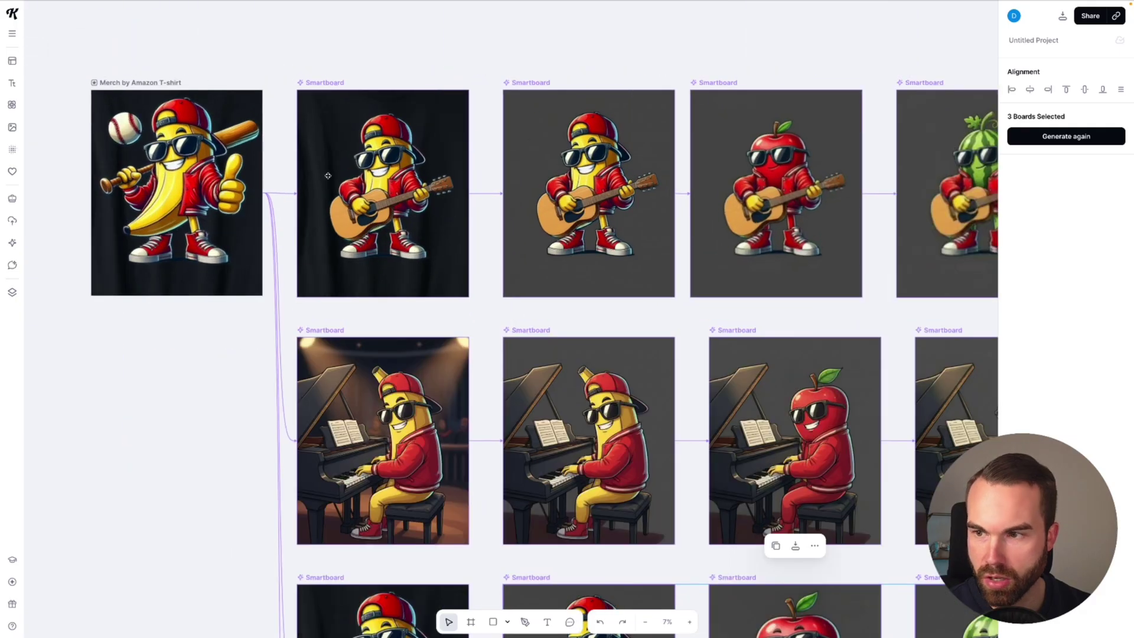
scroll(383, 208, "down", 1)
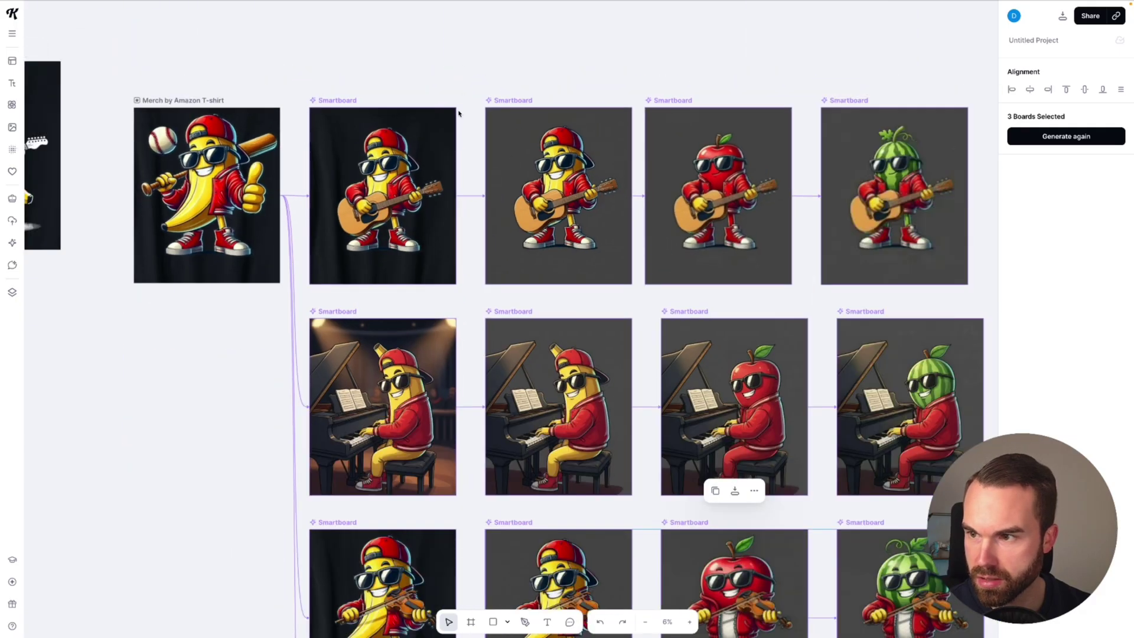
scroll(458, 114, "up", 1)
scroll(624, 201, "up", 1)
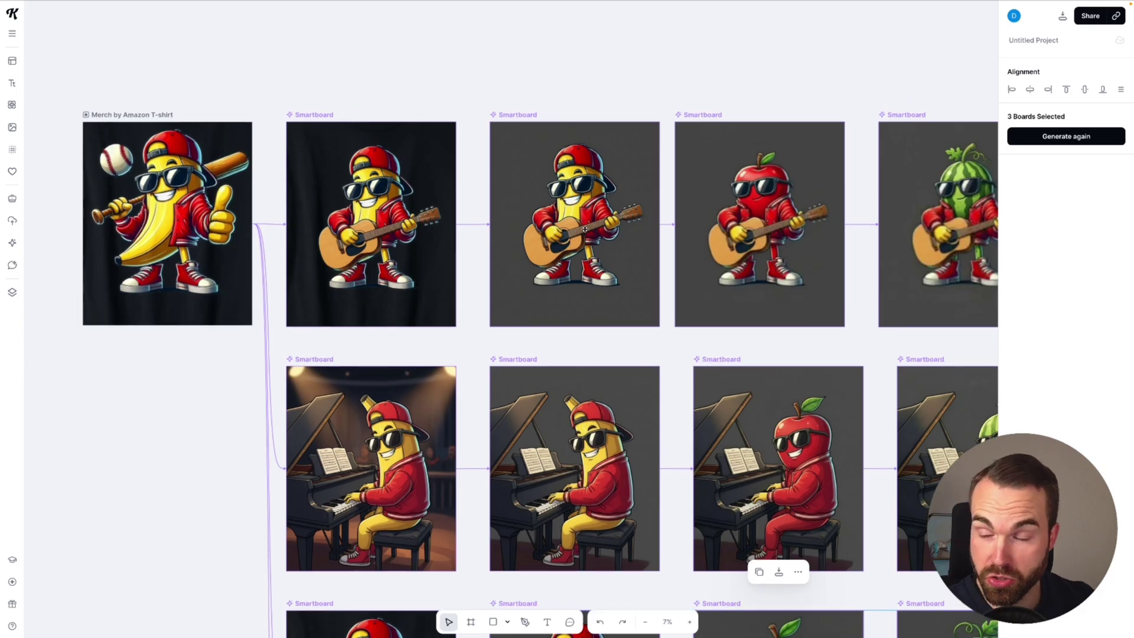
Step: Try to convert the dark grey guitar-playing banana Smartboard to an image
left_click(592, 183)
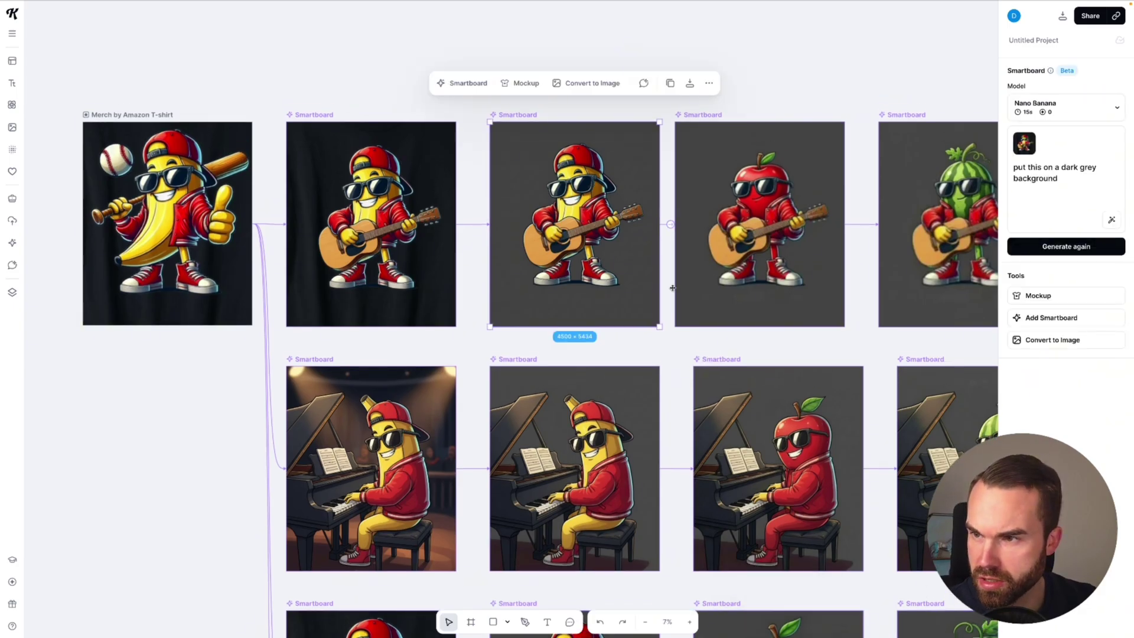
left_click(589, 84)
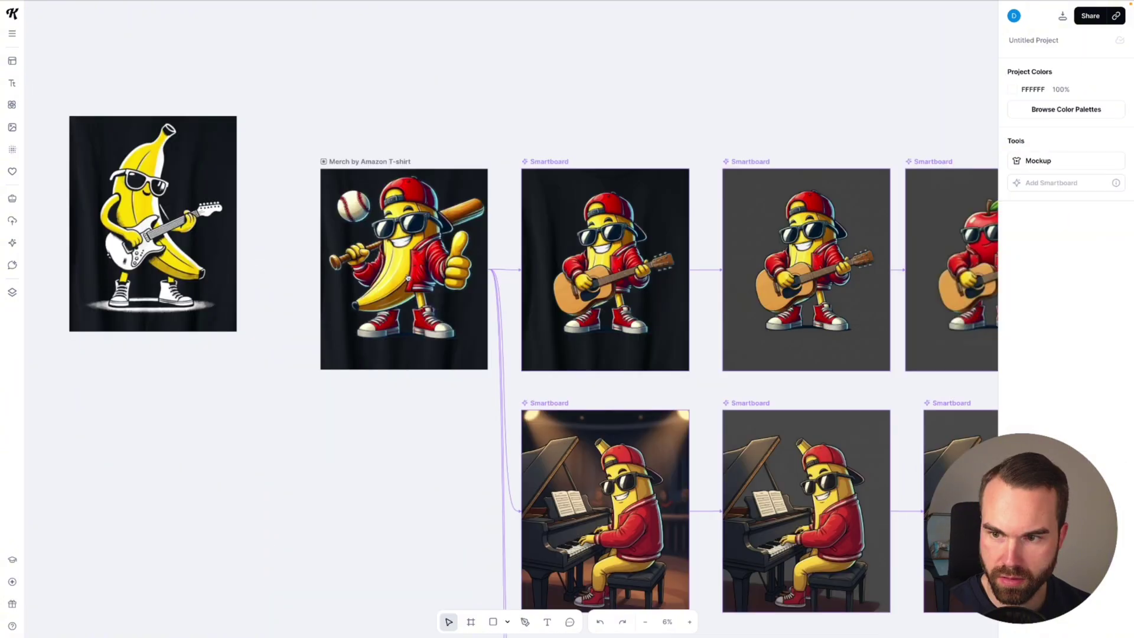
Step: Move the baseball banana image out of the Merch by Amazon T-shirt artboard onto the empty canvas below the electric guitar banana
left_click(402, 271)
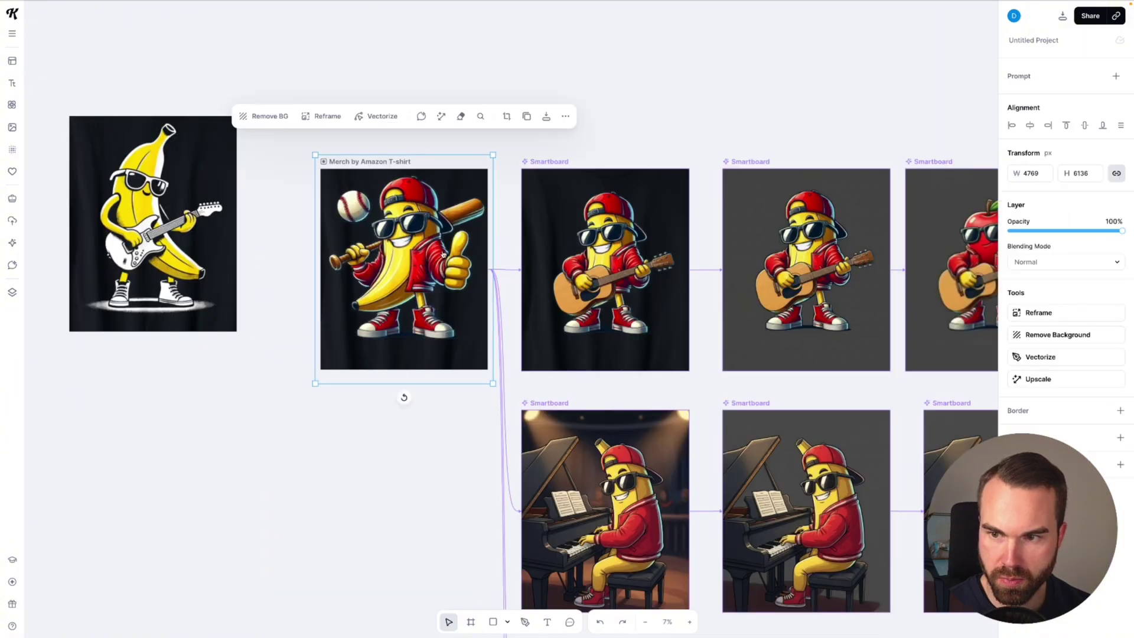
left_click_drag(403, 270, 182, 448)
left_click(381, 418)
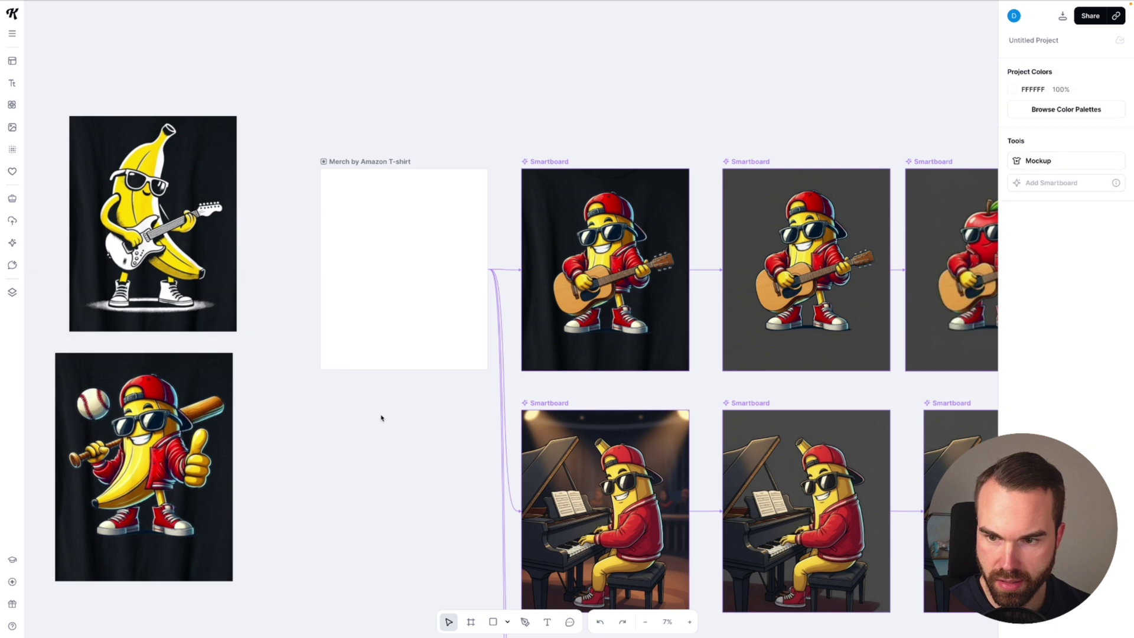
Step: Place the cowboy hat banana image in the Merch by Amazon T-shirt artboard at about 4534 × 5828 px, covering the board
left_click_drag(1034, 532, 404, 238)
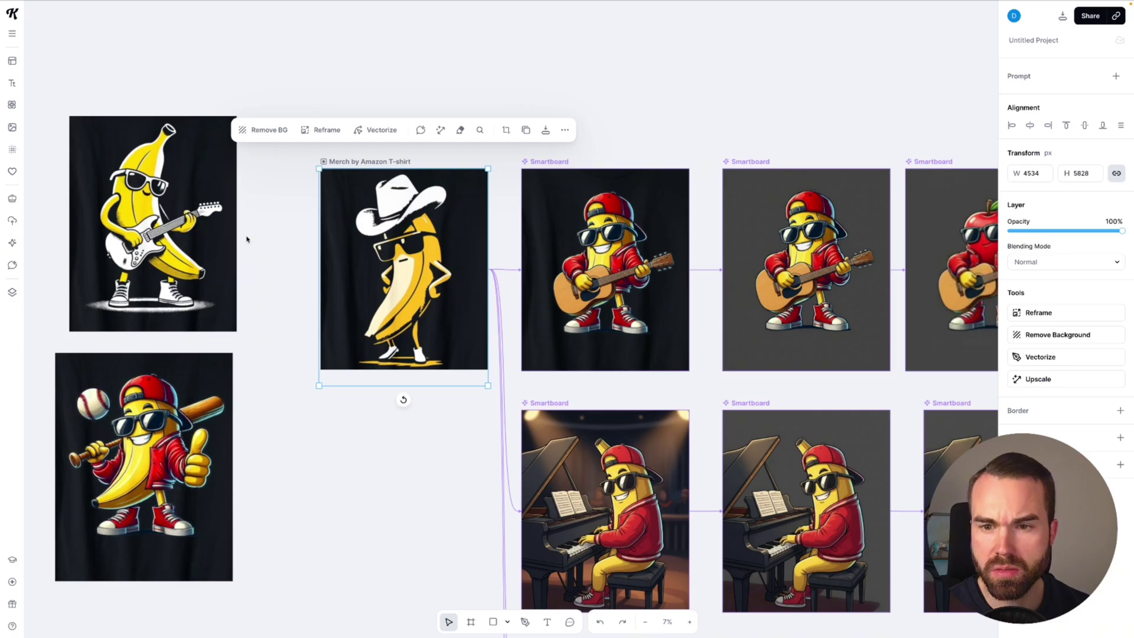
left_click(130, 45)
Step: Select all 16 Smartboards and generate them again from the cowboy hat banana source image
scroll(458, 232, "down", 5)
scroll(414, 165, "down", 2)
scroll(412, 166, "up", 3)
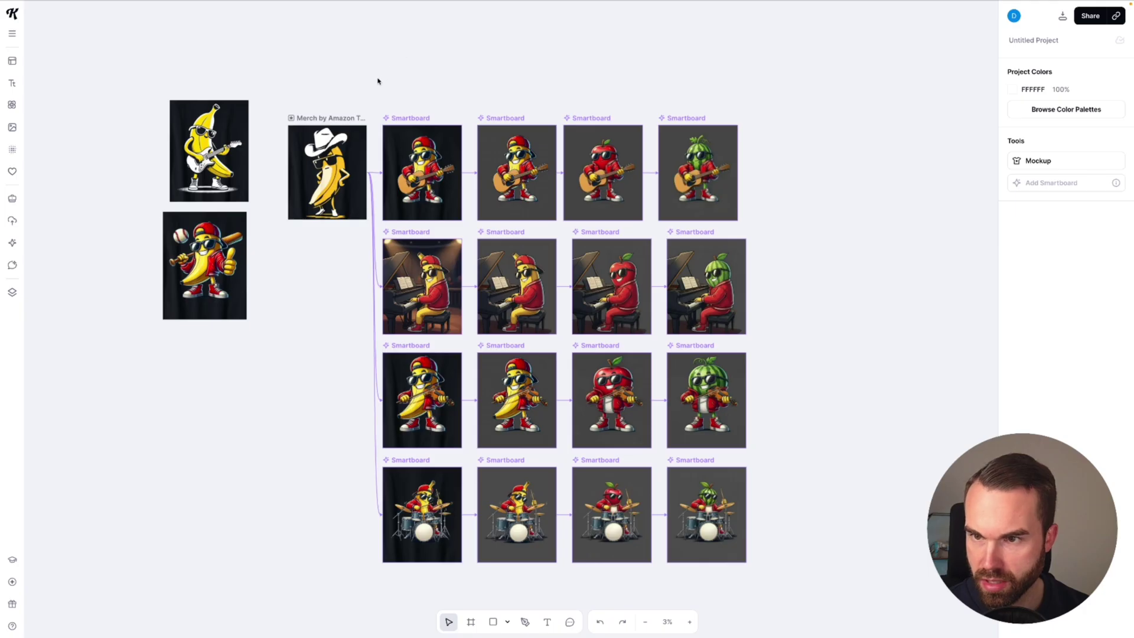
left_click_drag(377, 81, 815, 595)
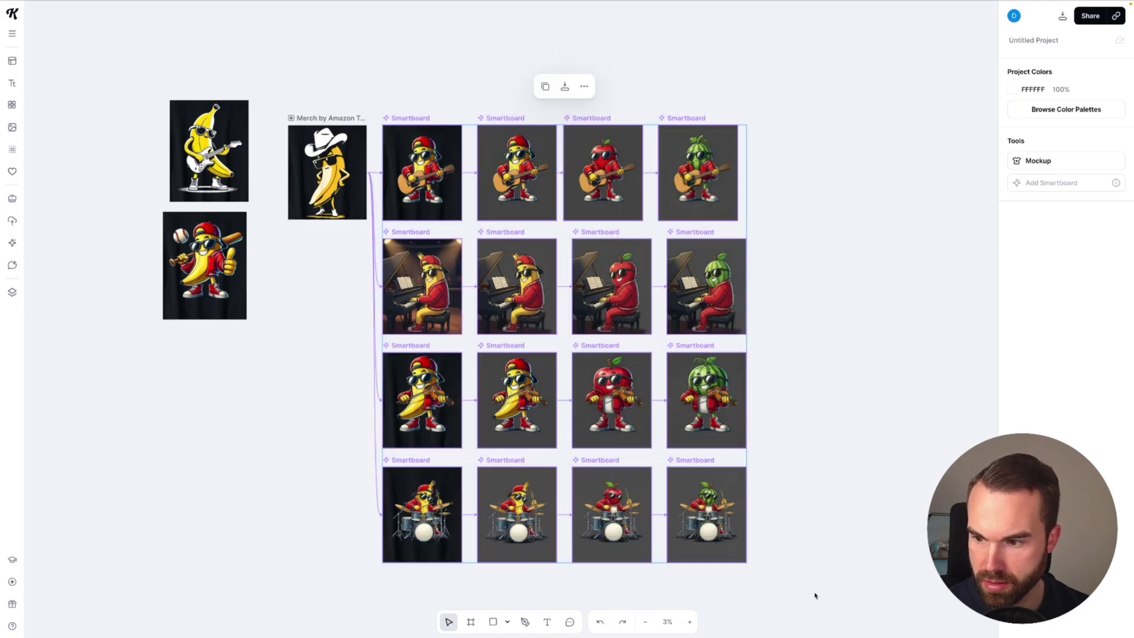
left_click(1032, 141)
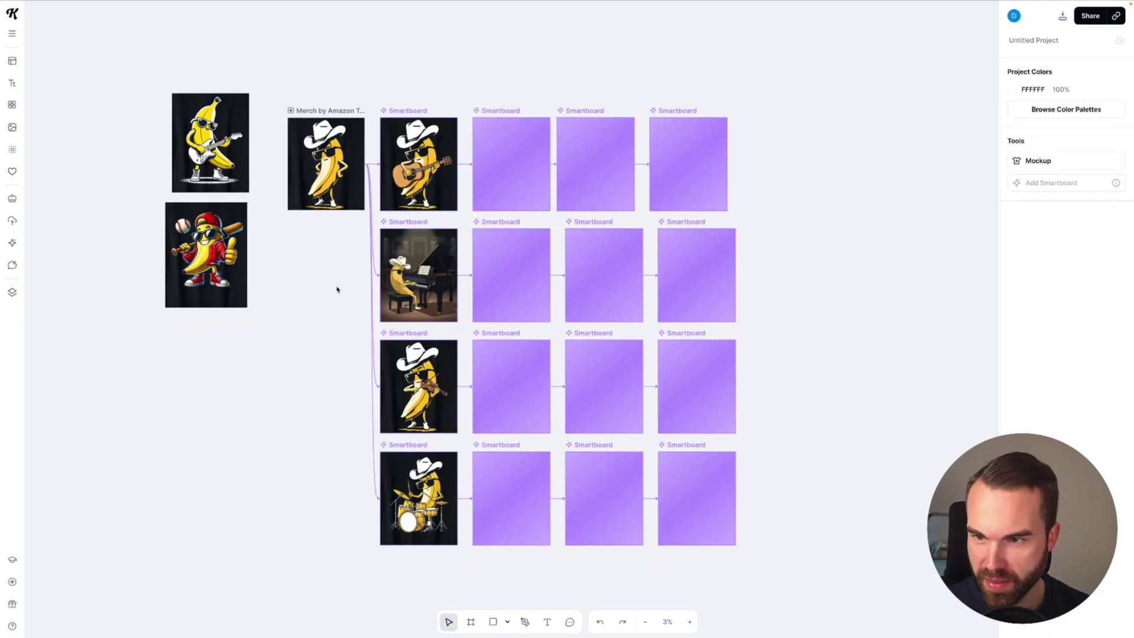
Step: Examine the cowboy hat banana's instrument variations and the dark grey background versions across the Smartboard rows
scroll(430, 160, "up", 2)
scroll(430, 159, "up", 3)
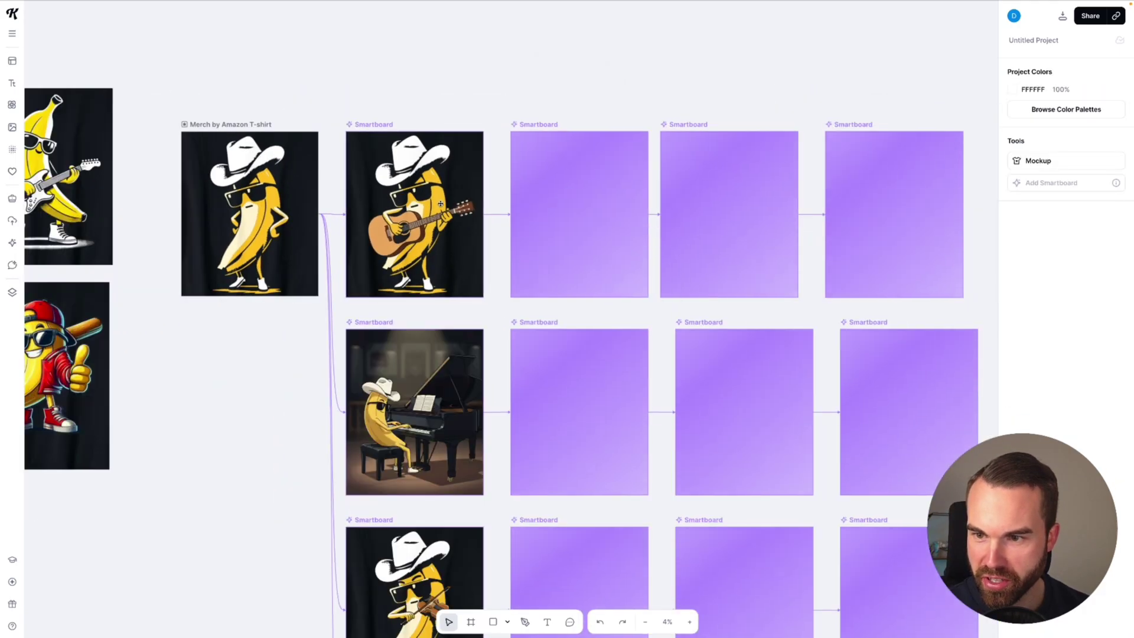
scroll(372, 192, "up", 2)
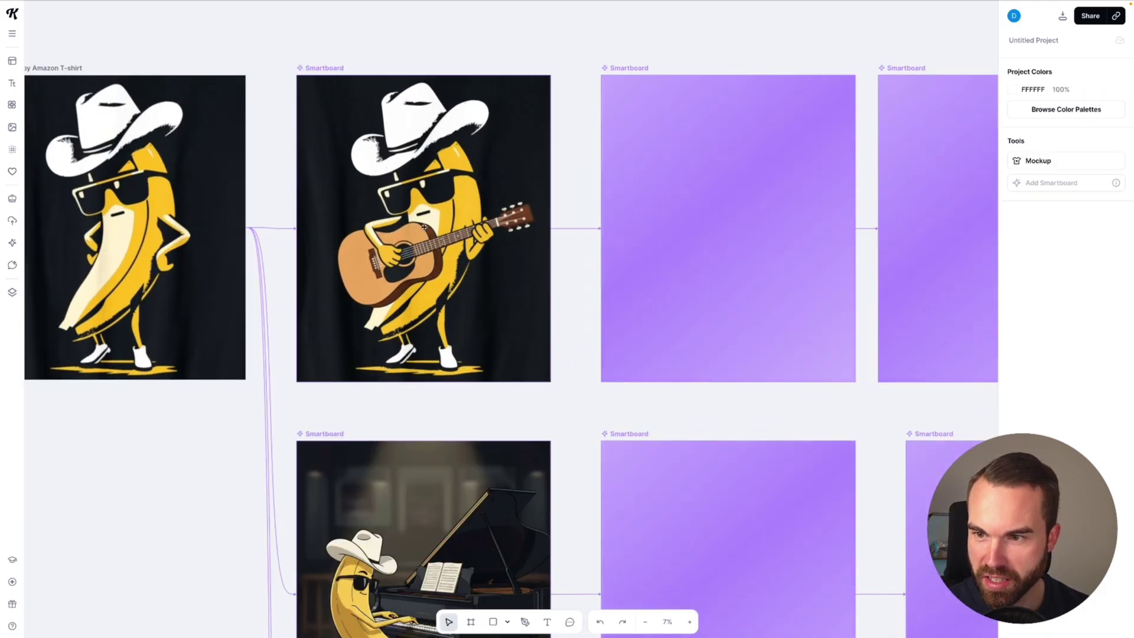
scroll(382, 182, "down", 4)
scroll(510, 308, "down", 3)
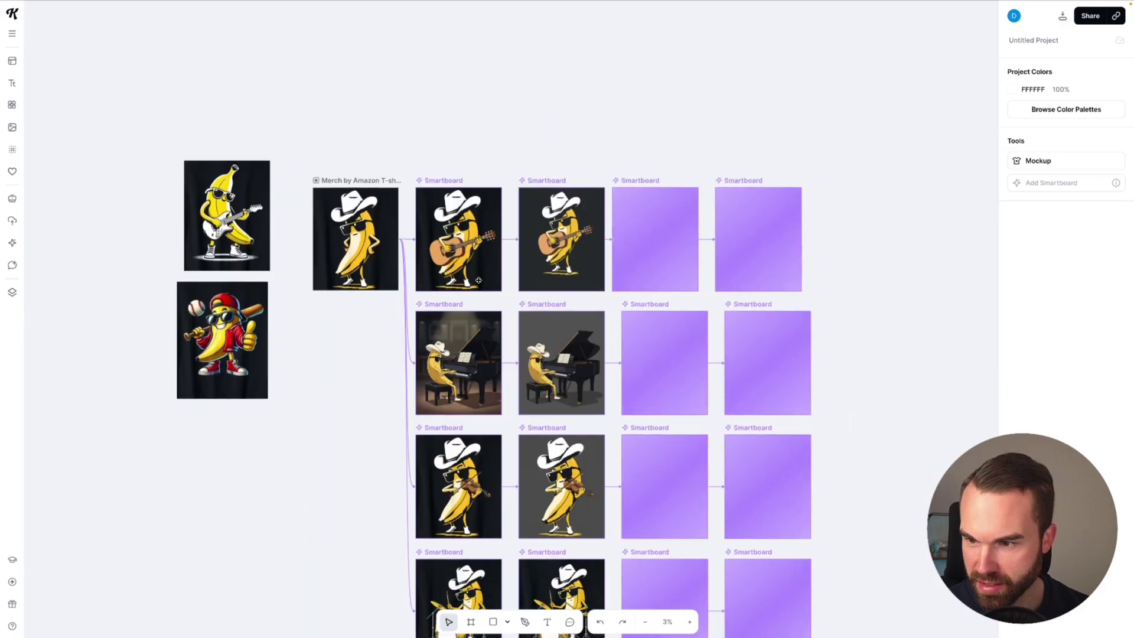
scroll(510, 308, "up", 3)
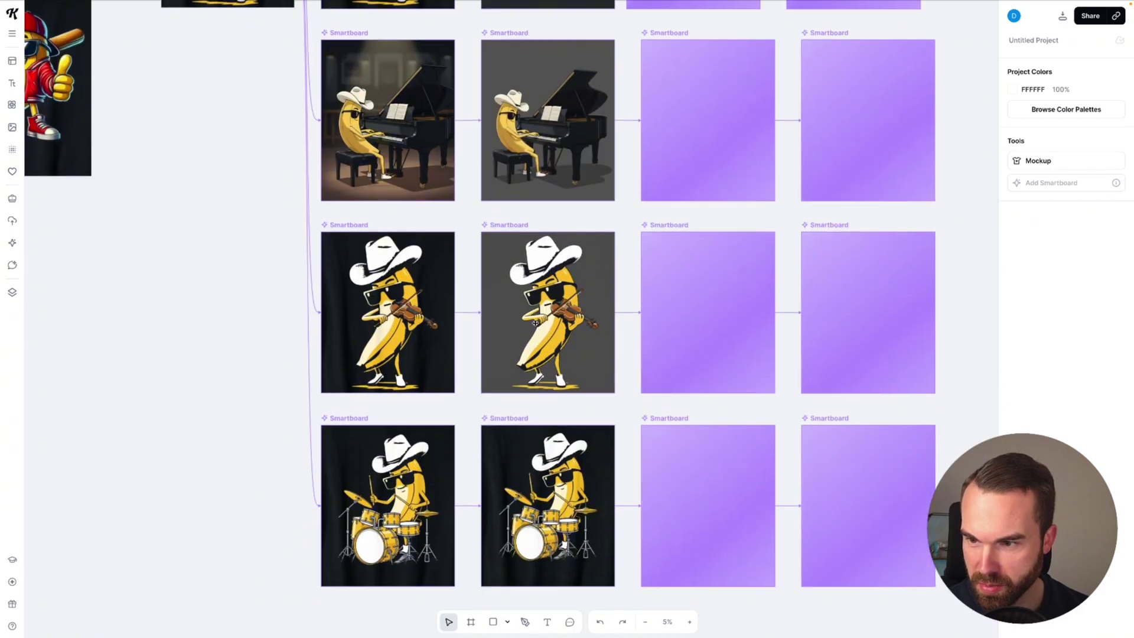
scroll(537, 349, "down", 2)
scroll(538, 349, "up", 5)
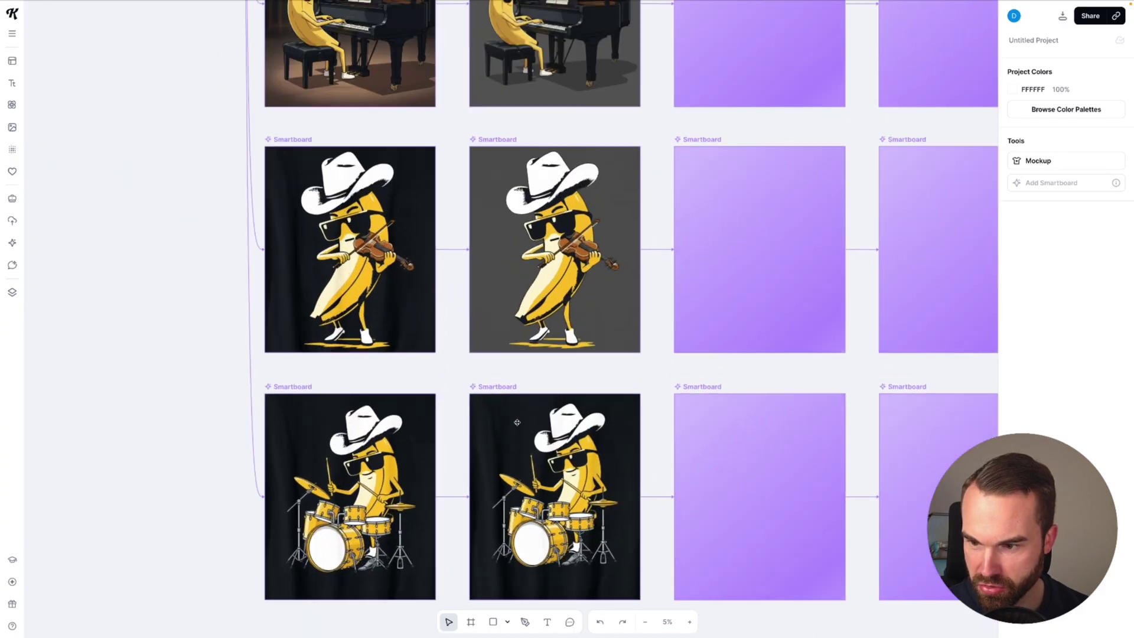
Step: Examine the apple and watermelon variations in all four instrument rows, then view the whole Smartboard grid
scroll(556, 427, "up", 2)
scroll(561, 402, "down", 2)
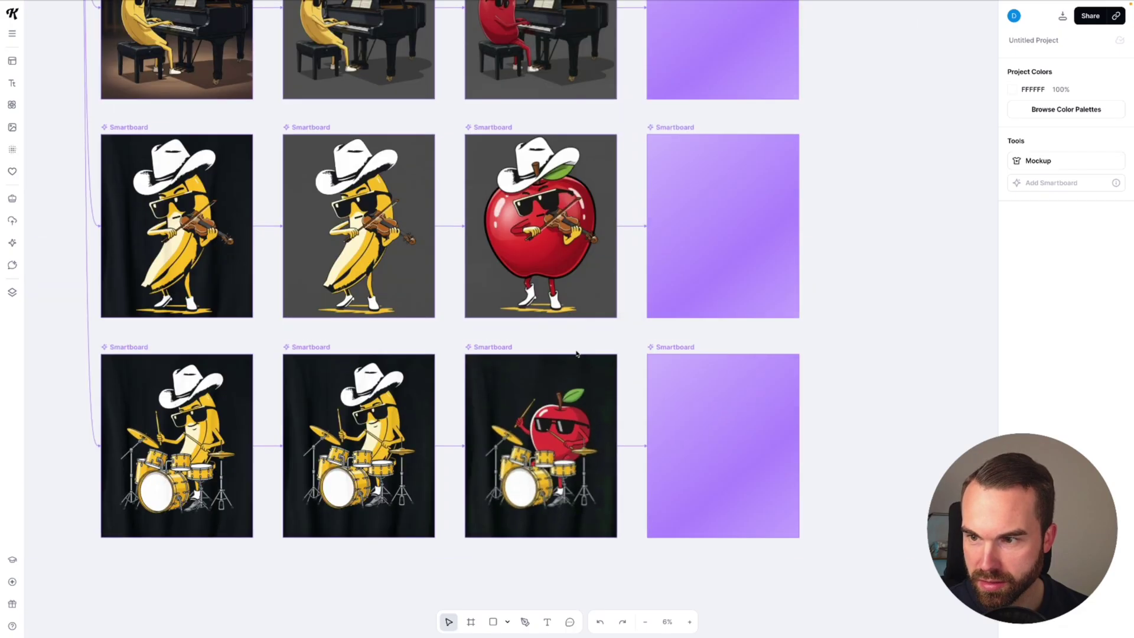
scroll(577, 356, "up", 2)
scroll(551, 292, "down", 3)
scroll(657, 470, "up", 5)
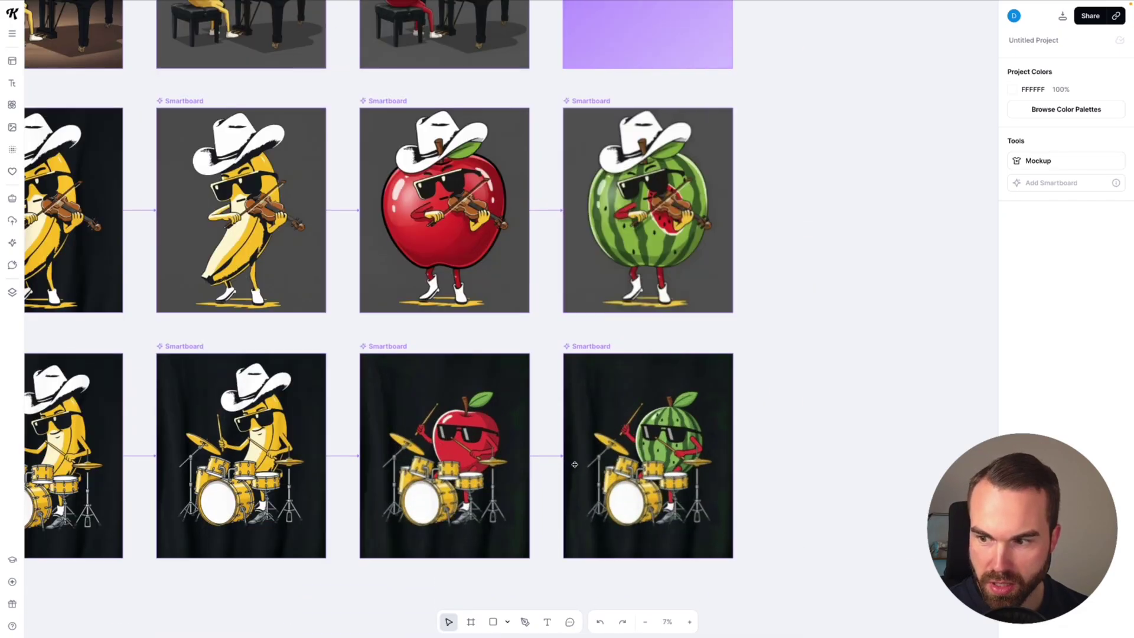
scroll(574, 465, "down", 2)
scroll(557, 314, "up", 3)
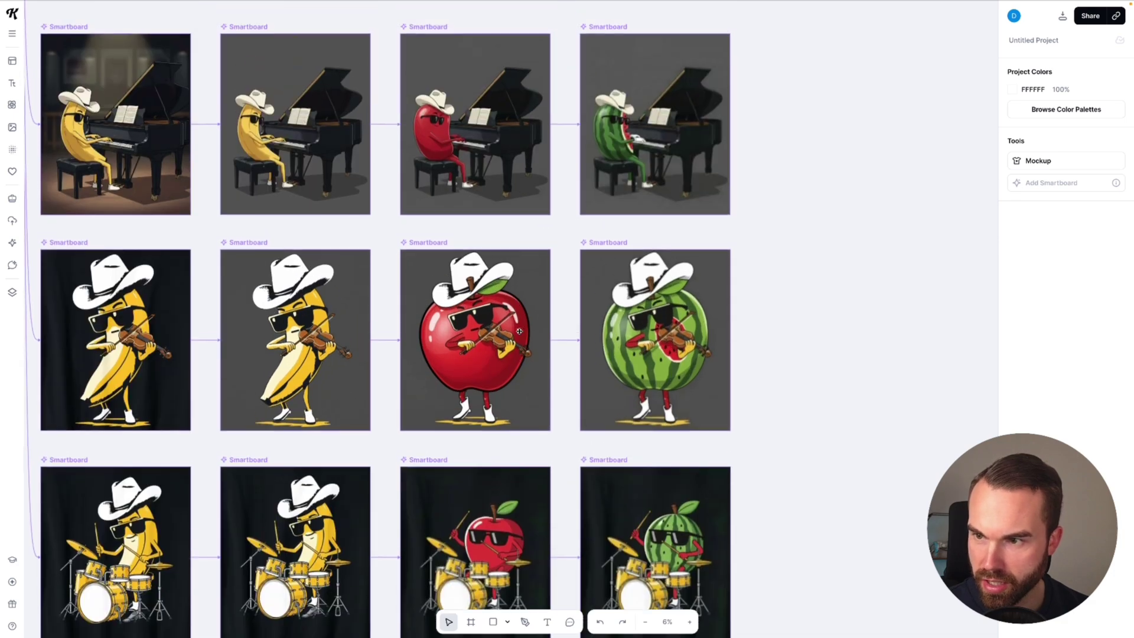
scroll(520, 329, "up", 5)
scroll(520, 328, "up", 4)
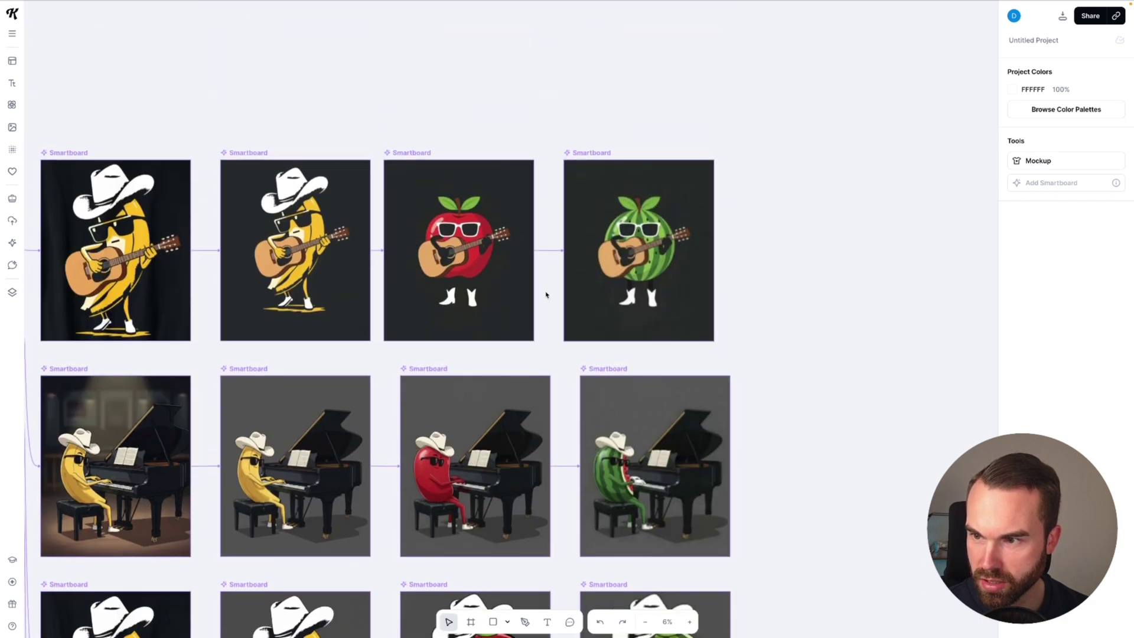
scroll(555, 281, "down", 2)
scroll(644, 332, "down", 1)
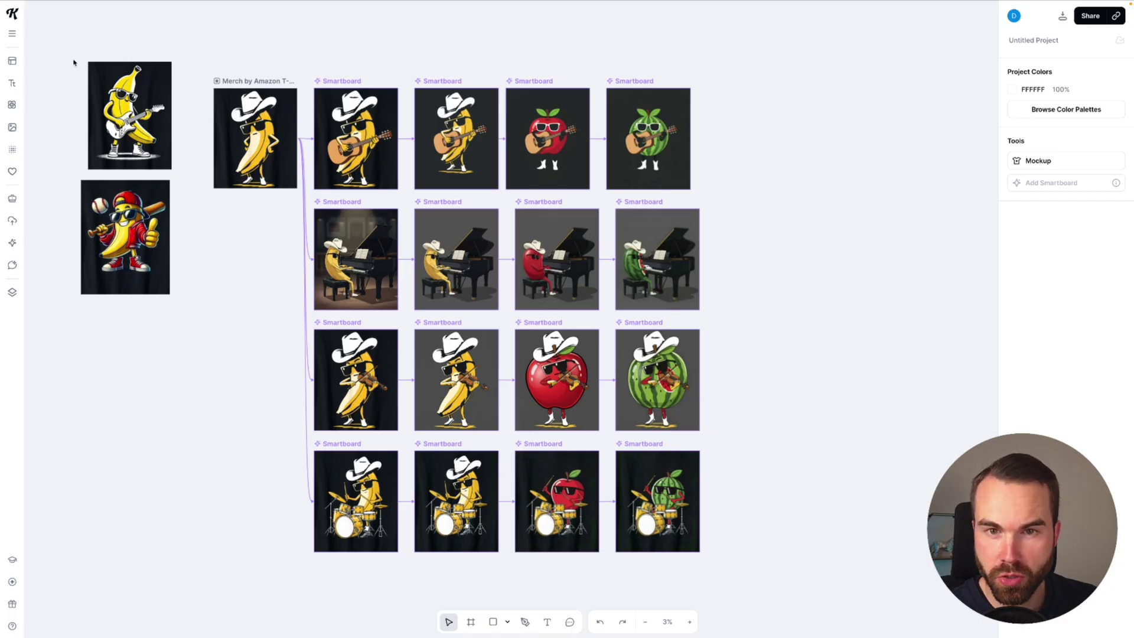
Step: Create a new project with a blank Merch by Amazon T-shirt artboard from the print-on-demand formats
left_click(12, 36)
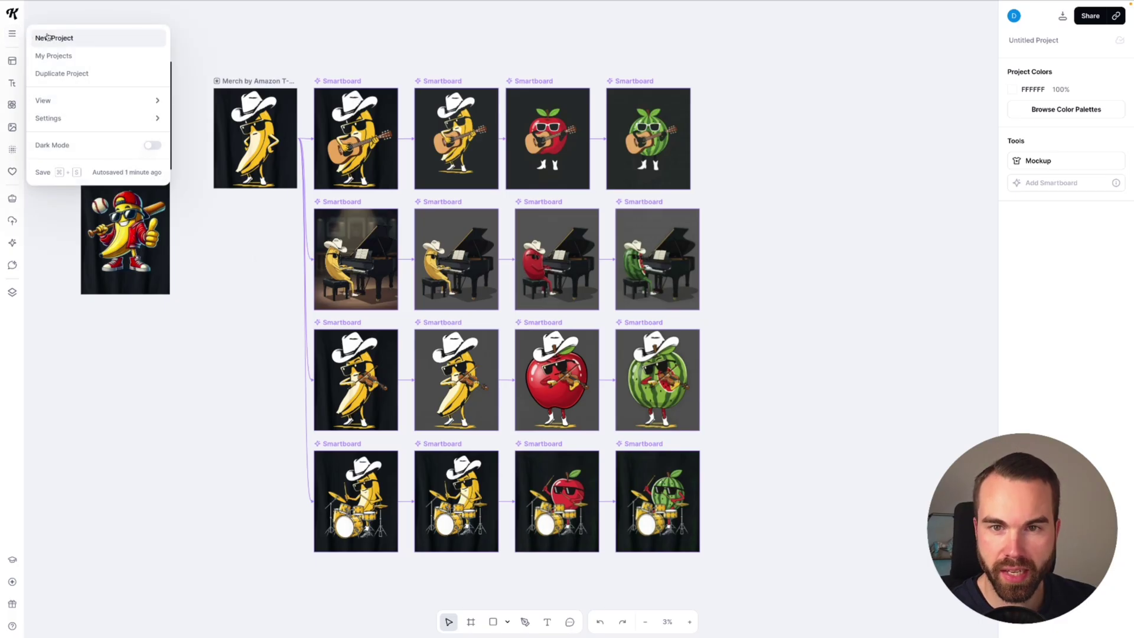
left_click(87, 39)
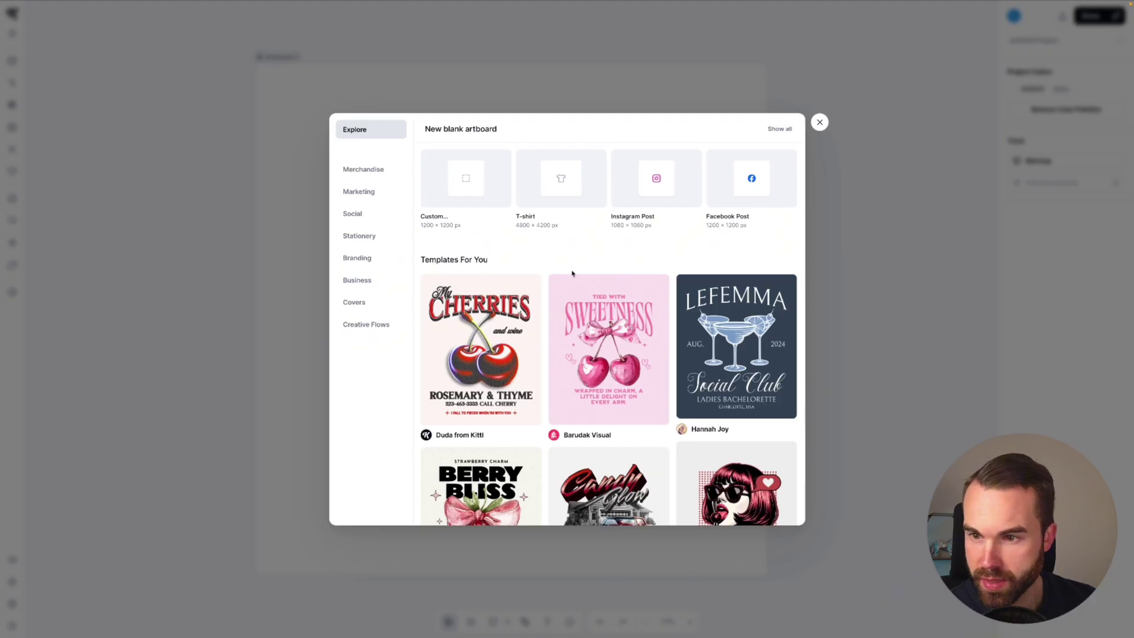
left_click(779, 129)
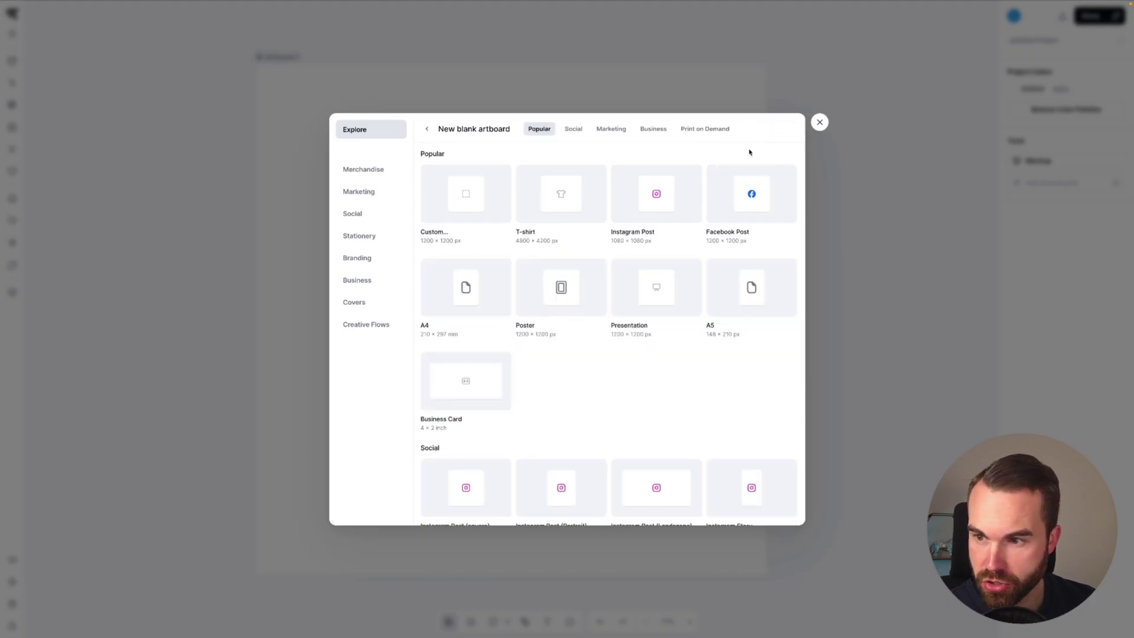
left_click(705, 129)
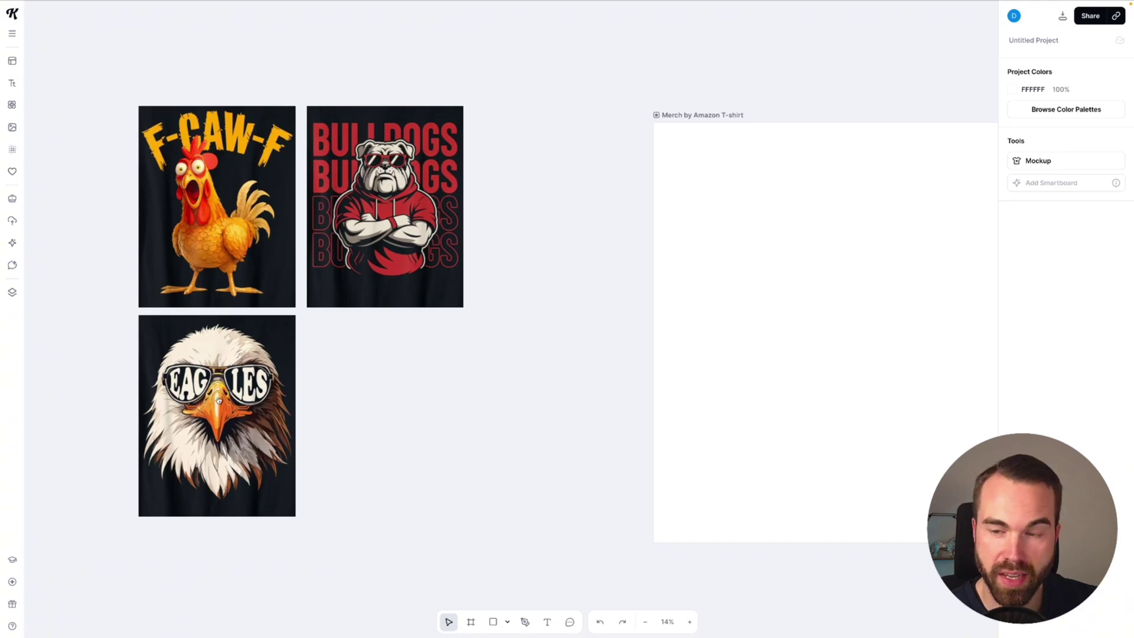
scroll(350, 305, "down", 3)
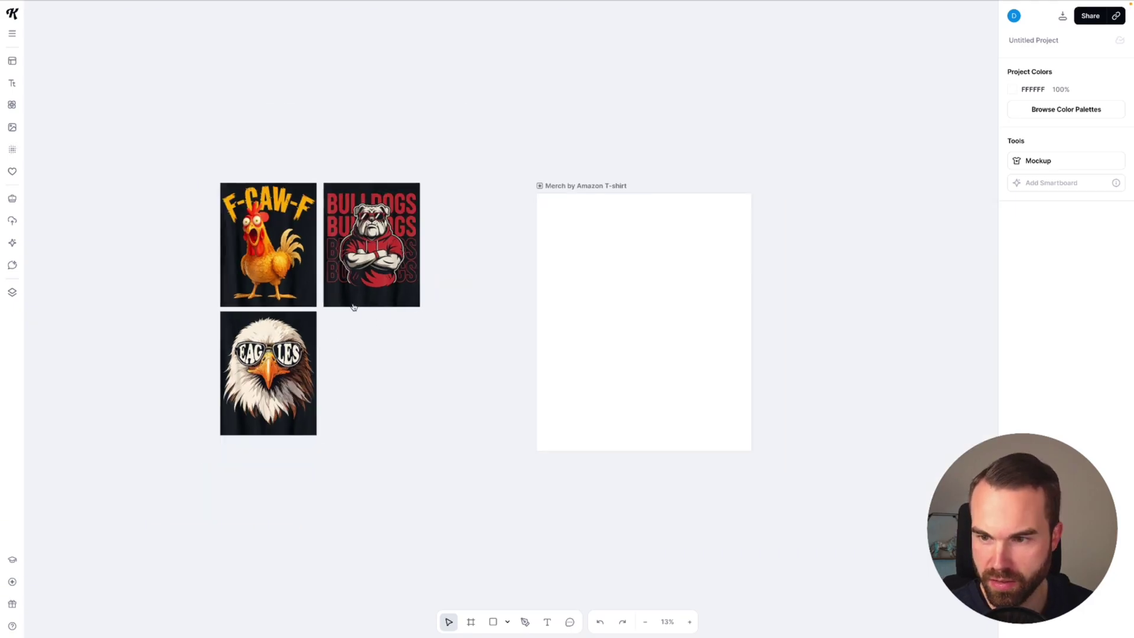
Step: Place the Bulldogs image in the Merch by Amazon T-shirt artboard and enlarge it to about 4500 × 5789 px, covering the board
left_click_drag(374, 246, 603, 292)
scroll(732, 352, "down", 1)
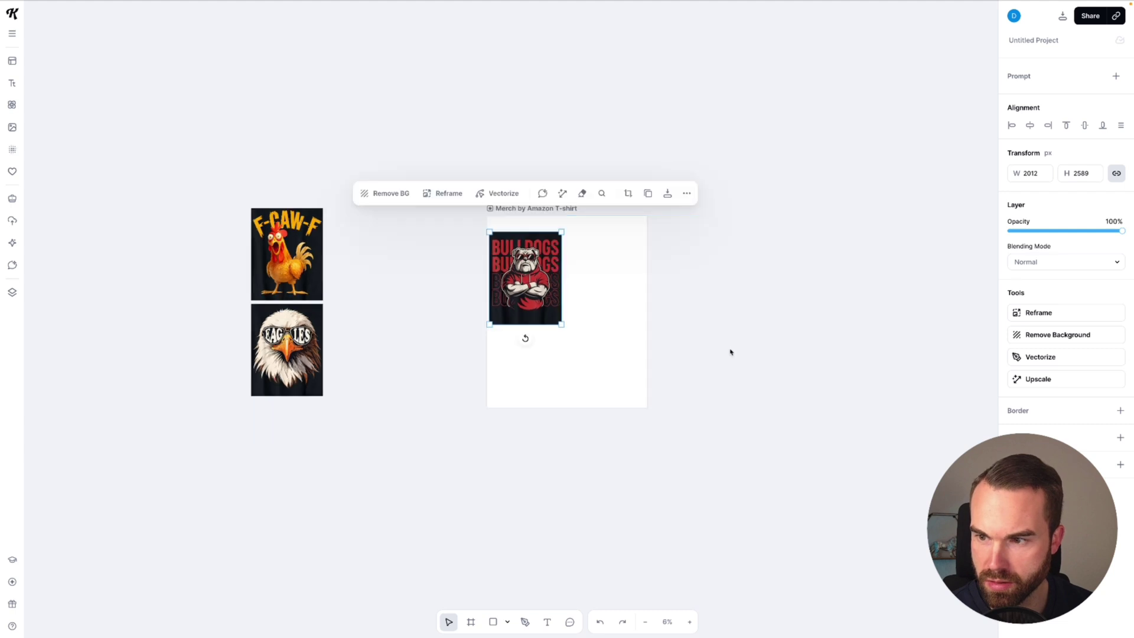
scroll(731, 352, "up", 4)
left_click_drag(399, 306, 579, 511)
scroll(490, 384, "up", 1)
left_click_drag(491, 385, 487, 356)
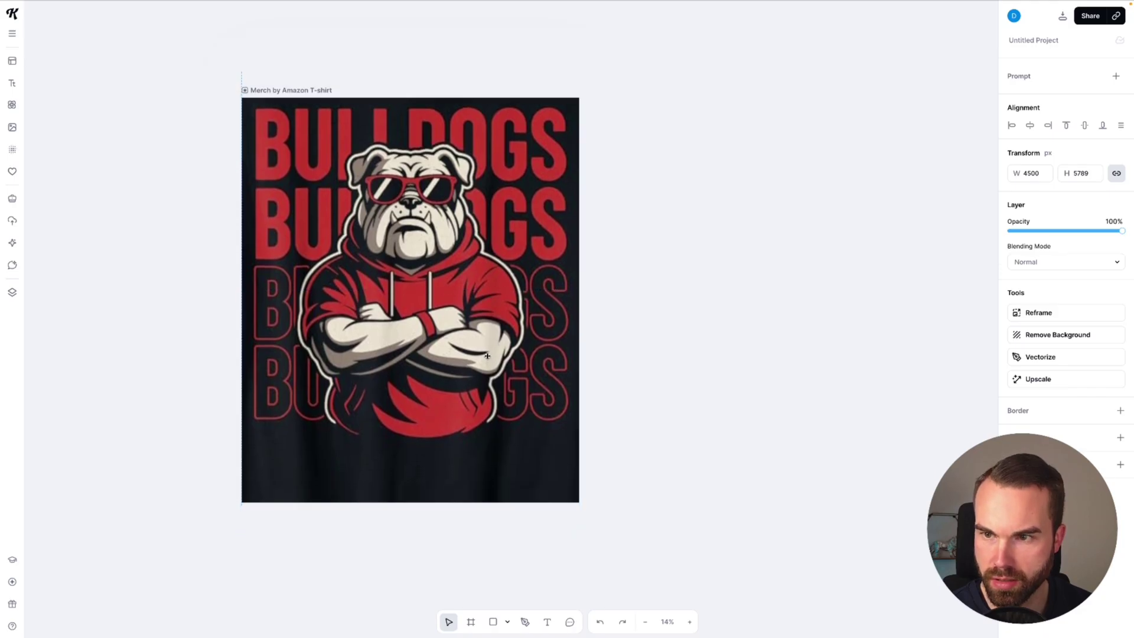
left_click(679, 268)
scroll(222, 121, "down", 1)
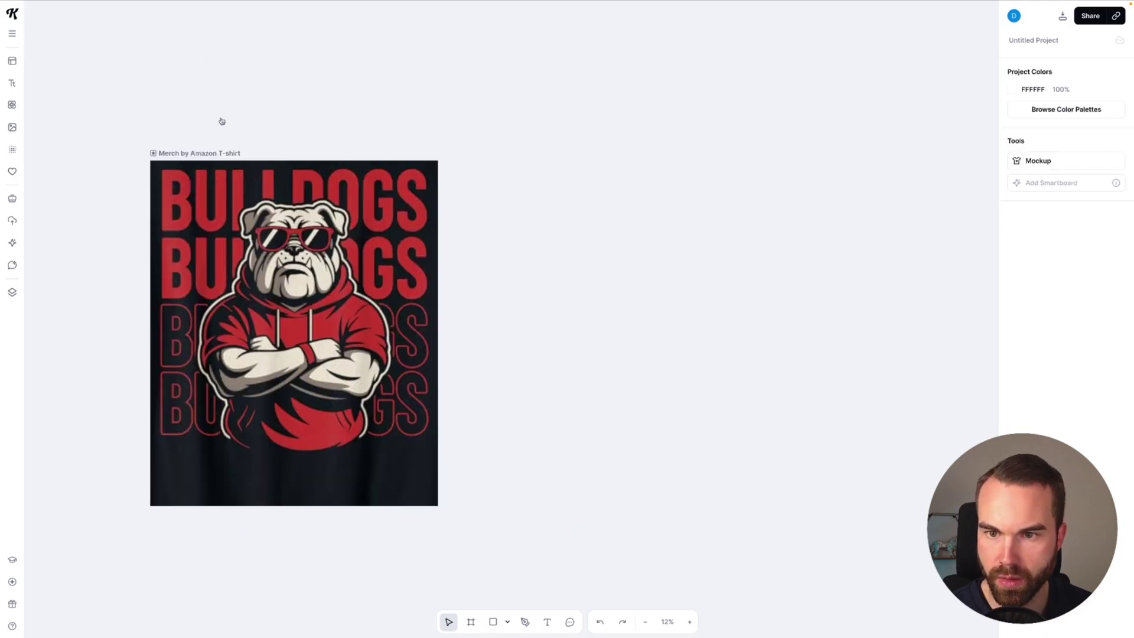
Step: Add two Smartboards linked to the Bulldogs artboard, prompt each with "give this design a twist", and generate them
left_click(205, 155)
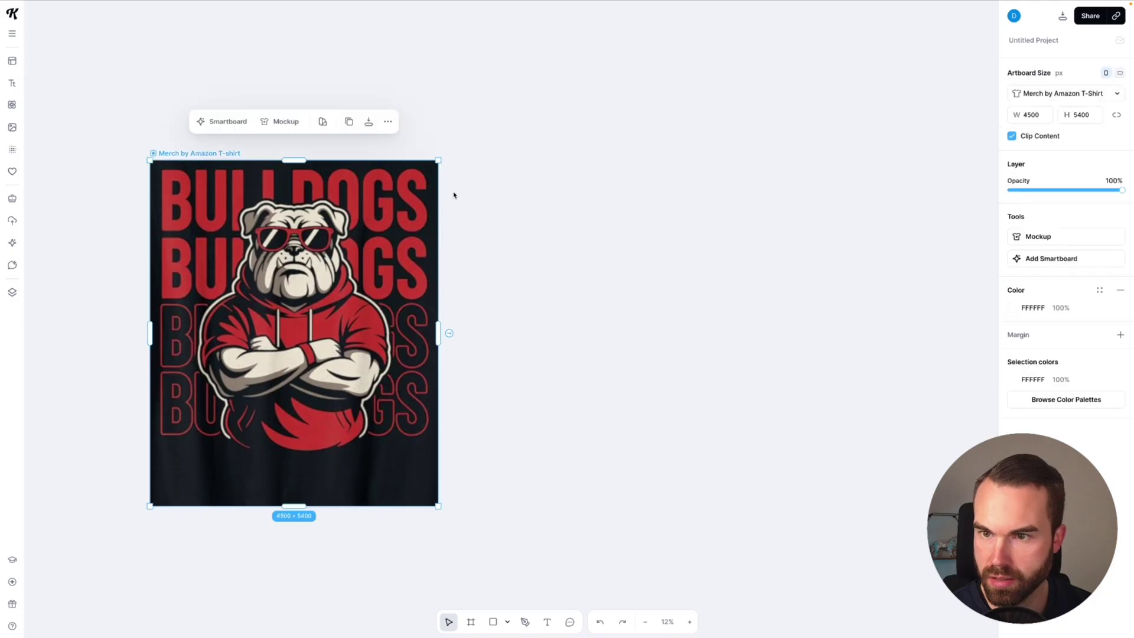
left_click(228, 121)
left_click(1051, 180)
type("give this design a twist")
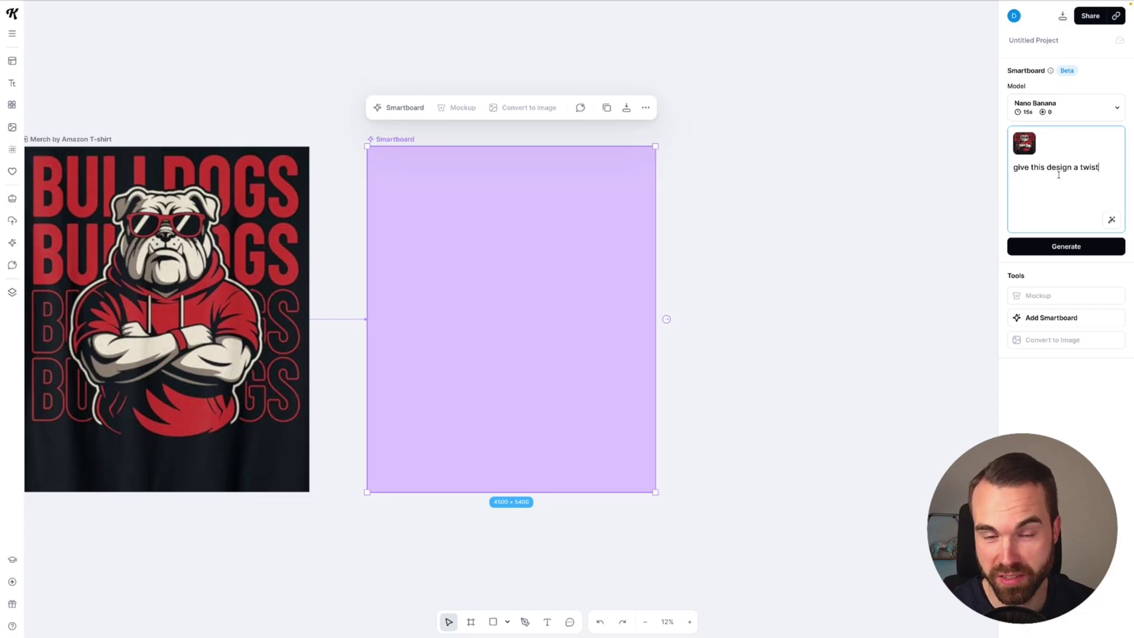
left_click(1043, 247)
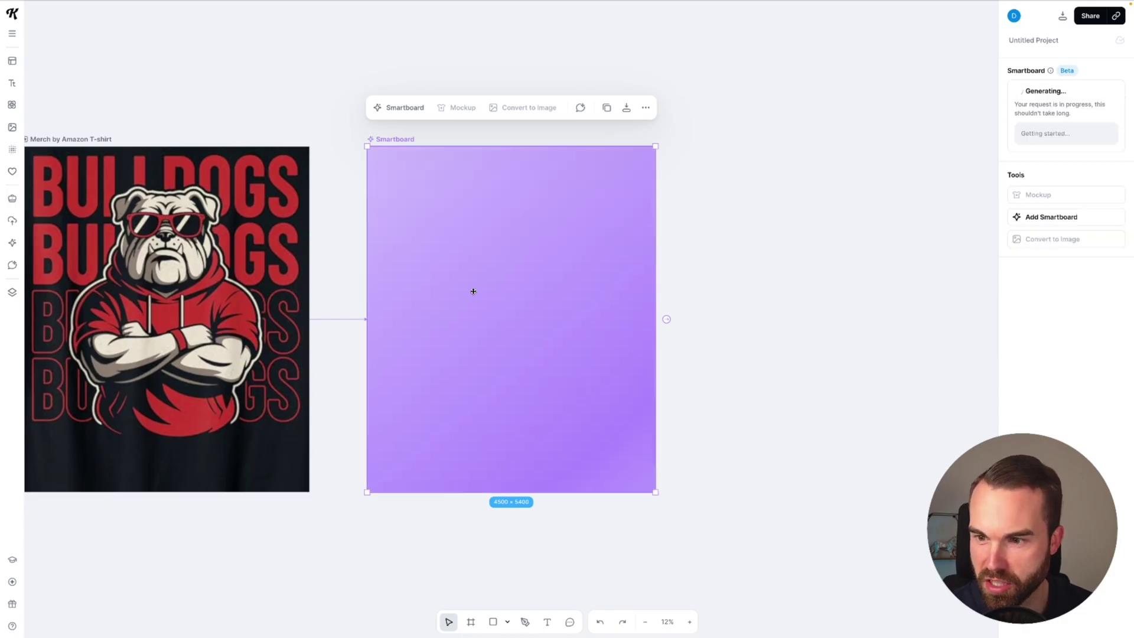
left_click(78, 140)
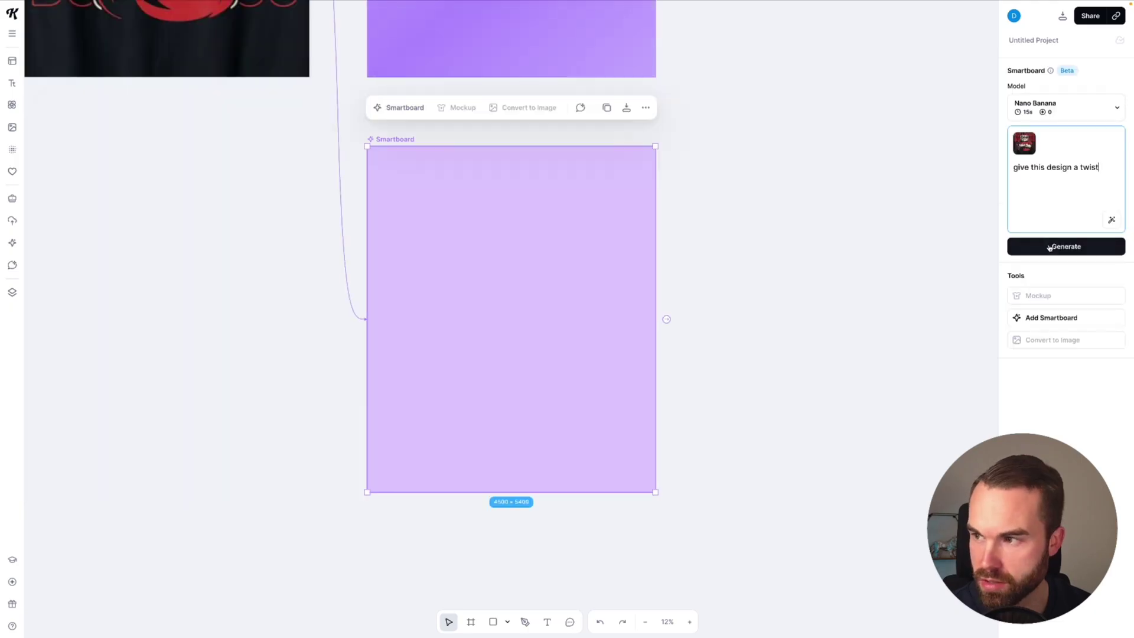
left_click(1052, 246)
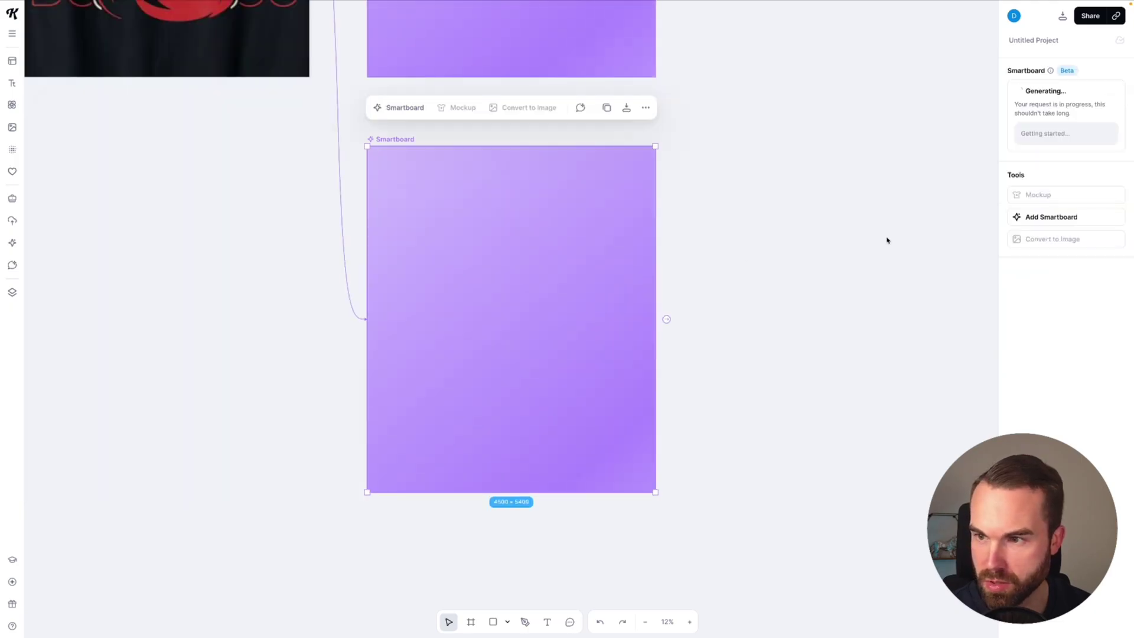
Step: Examine the generated Bulldogs Smartboard variations one by one and compare them with the original design
scroll(481, 278, "up", 3)
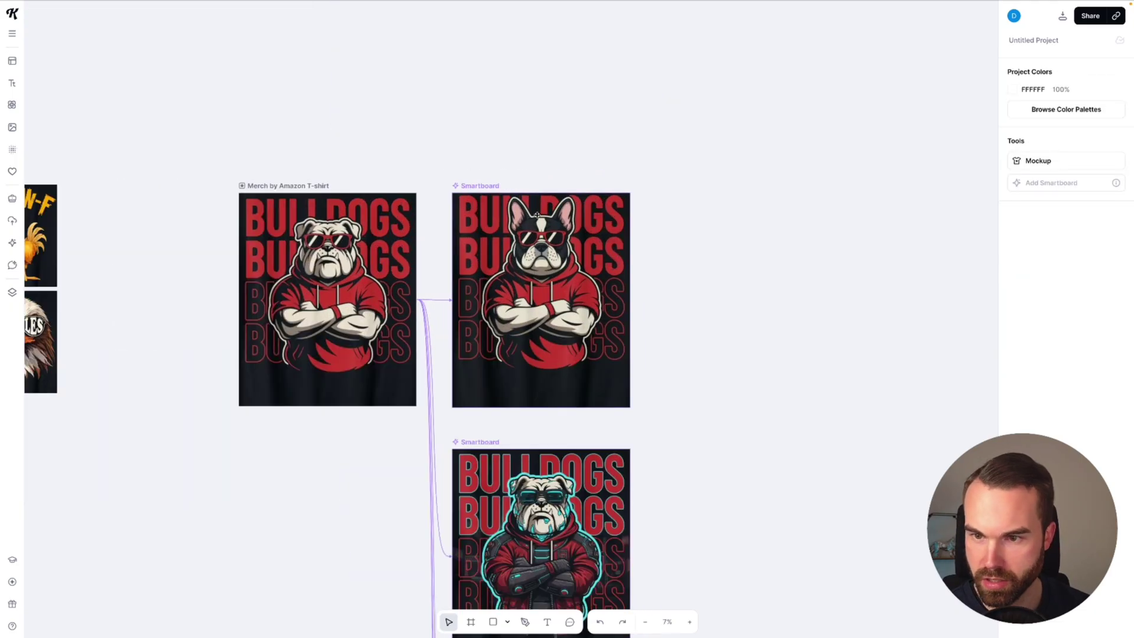
scroll(536, 216, "up", 1)
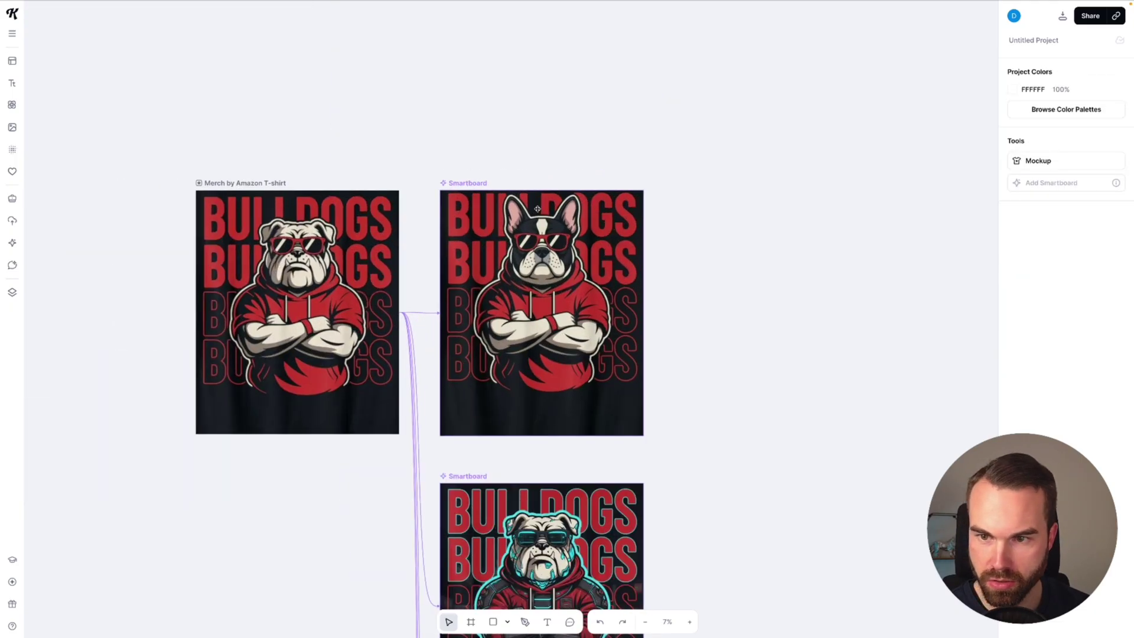
scroll(539, 201, "down", 1)
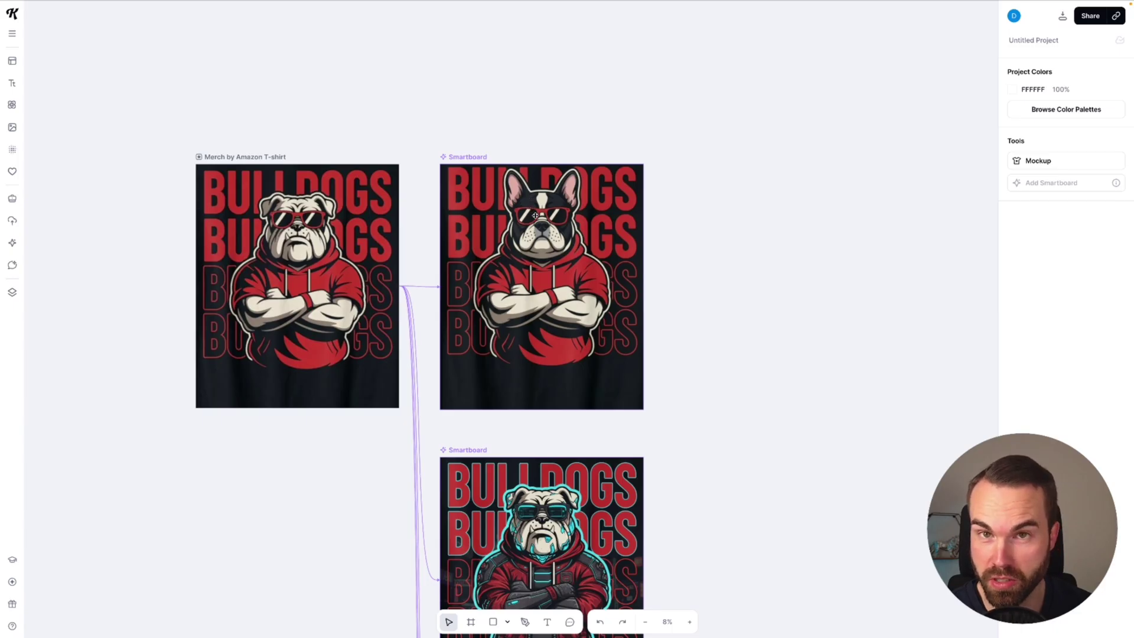
scroll(535, 210, "down", 4)
scroll(562, 389, "down", 1)
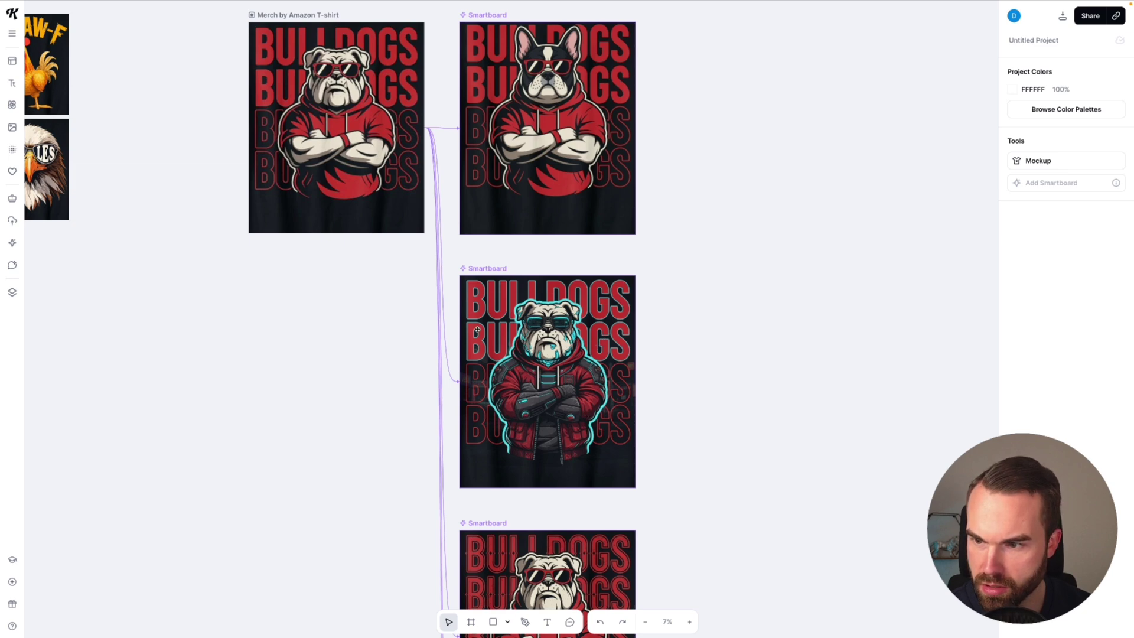
scroll(476, 331, "down", 2)
scroll(578, 472, "down", 2)
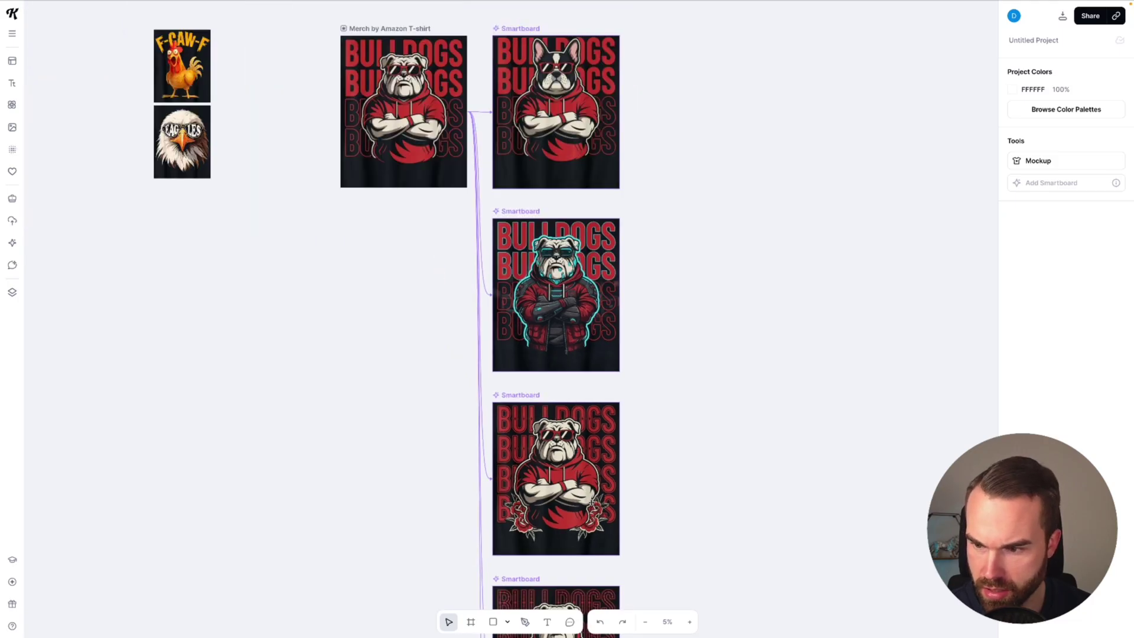
scroll(584, 524, "up", 1)
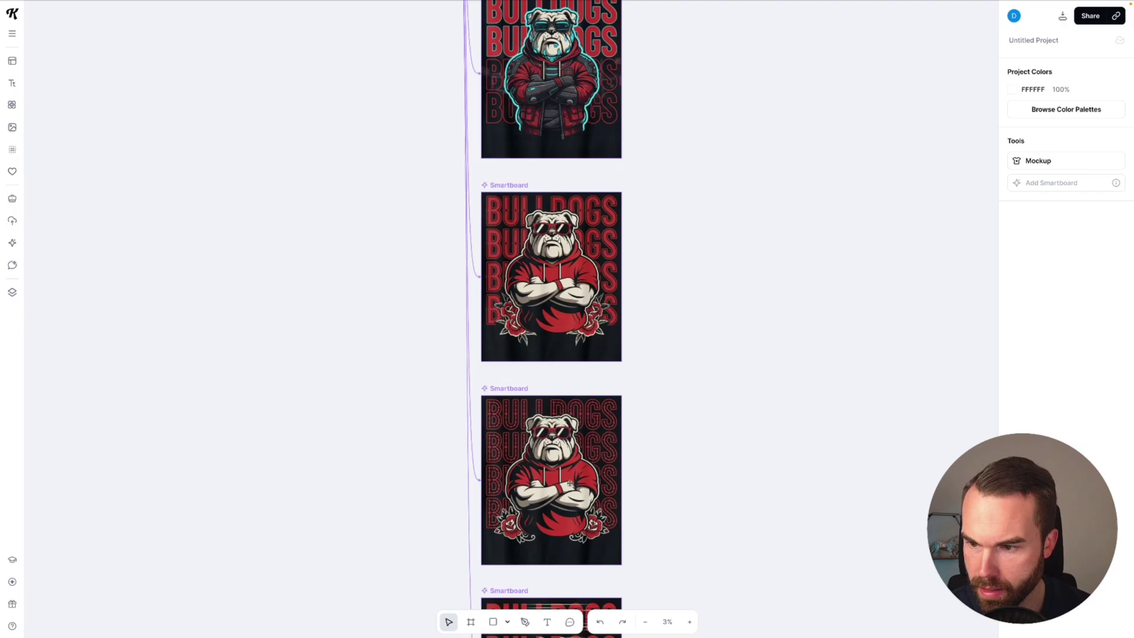
scroll(578, 439, "down", 1)
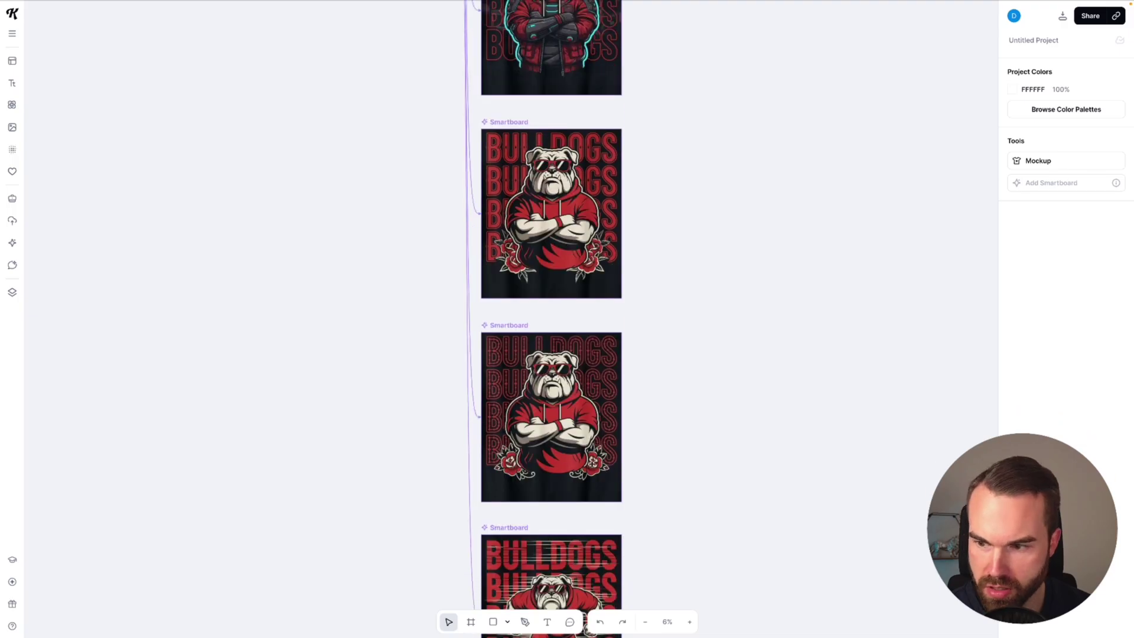
scroll(580, 452, "down", 2)
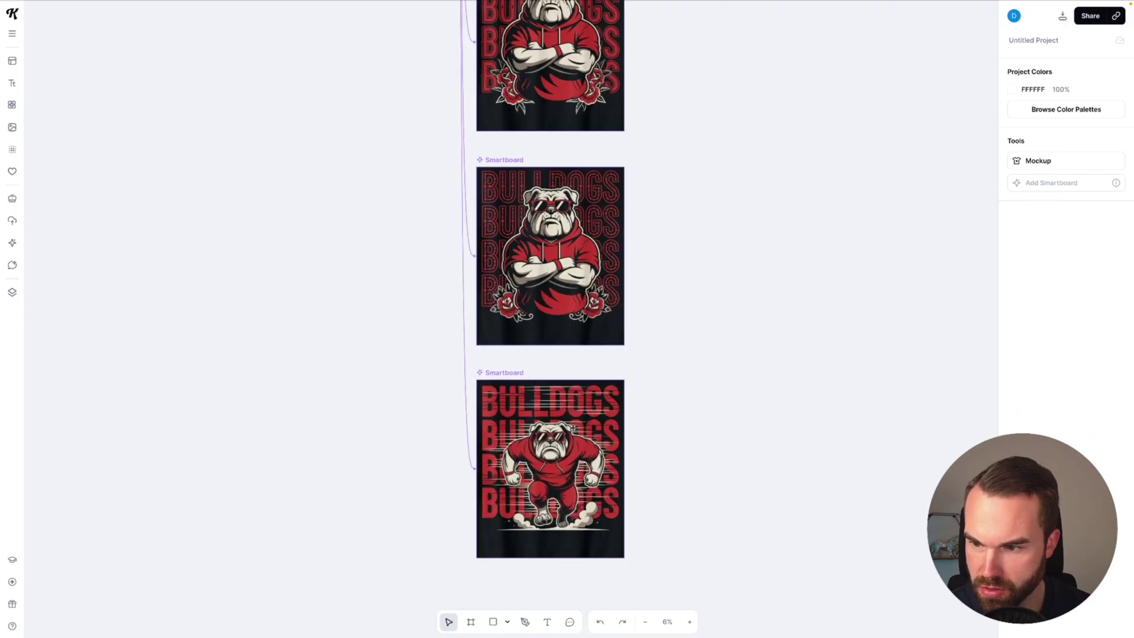
scroll(573, 426, "up", 1)
scroll(567, 427, "down", 1)
scroll(558, 428, "down", 1)
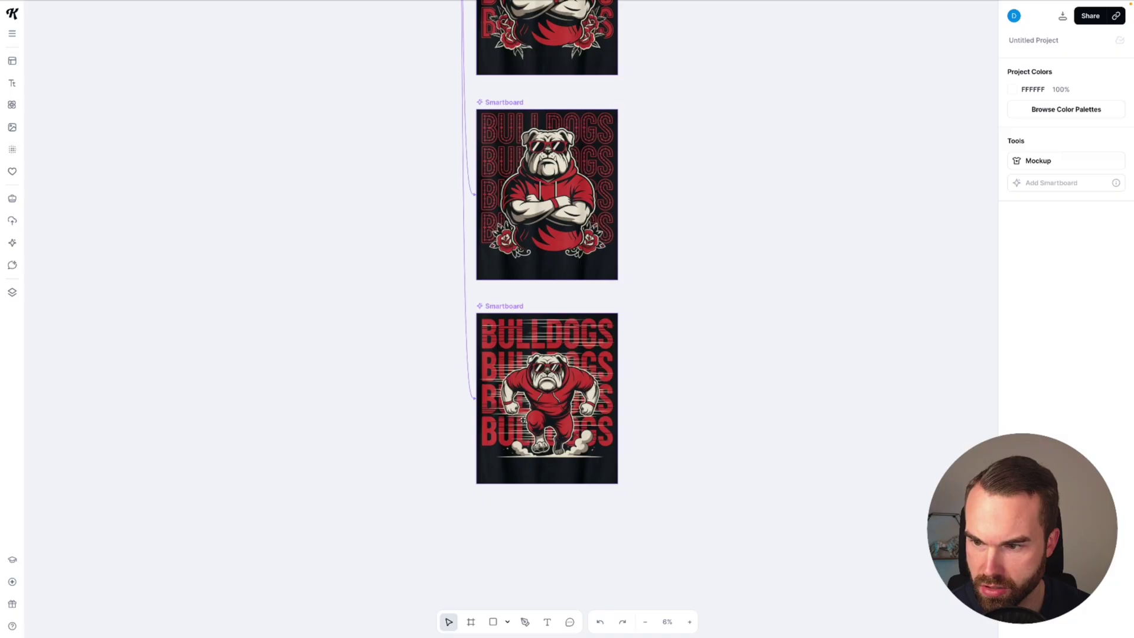
scroll(607, 376, "up", 3)
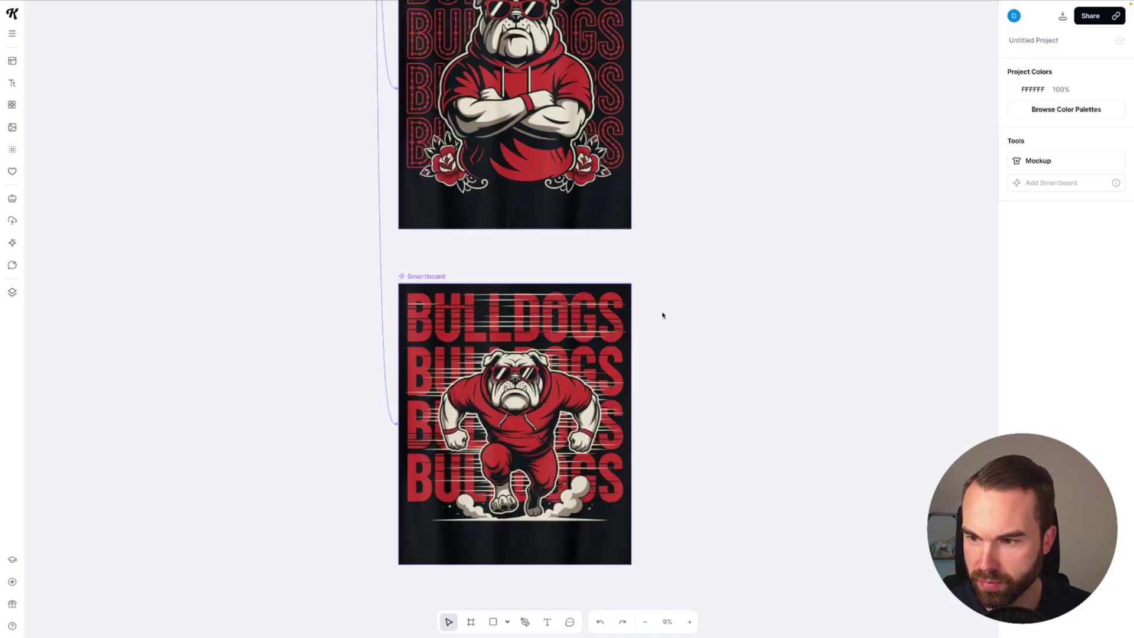
scroll(688, 352, "down", 1)
scroll(674, 353, "up", 10)
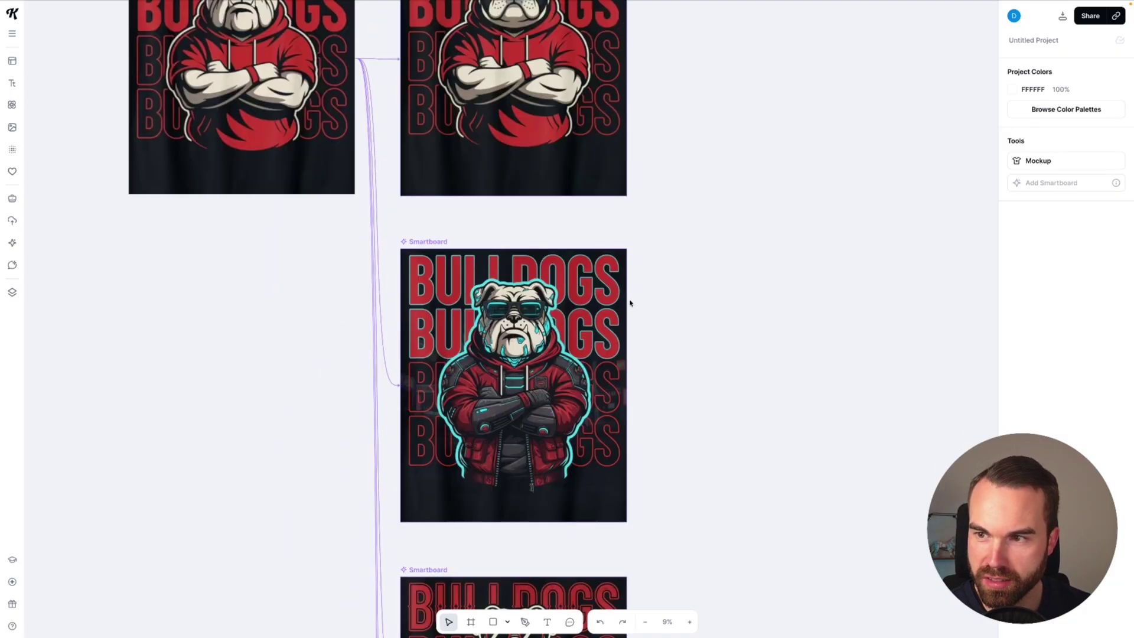
left_click(463, 180)
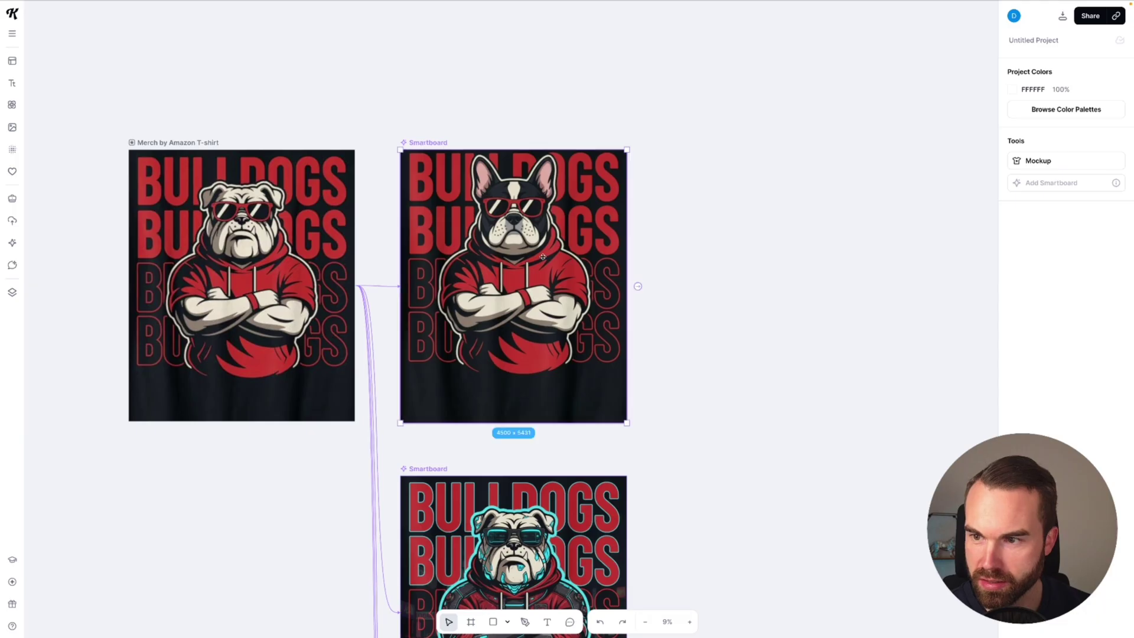
Step: Add a Smartboard linked to the French bulldog variation, prompt it with "give this design a funny twist", and generate it
mouse_move(639, 288)
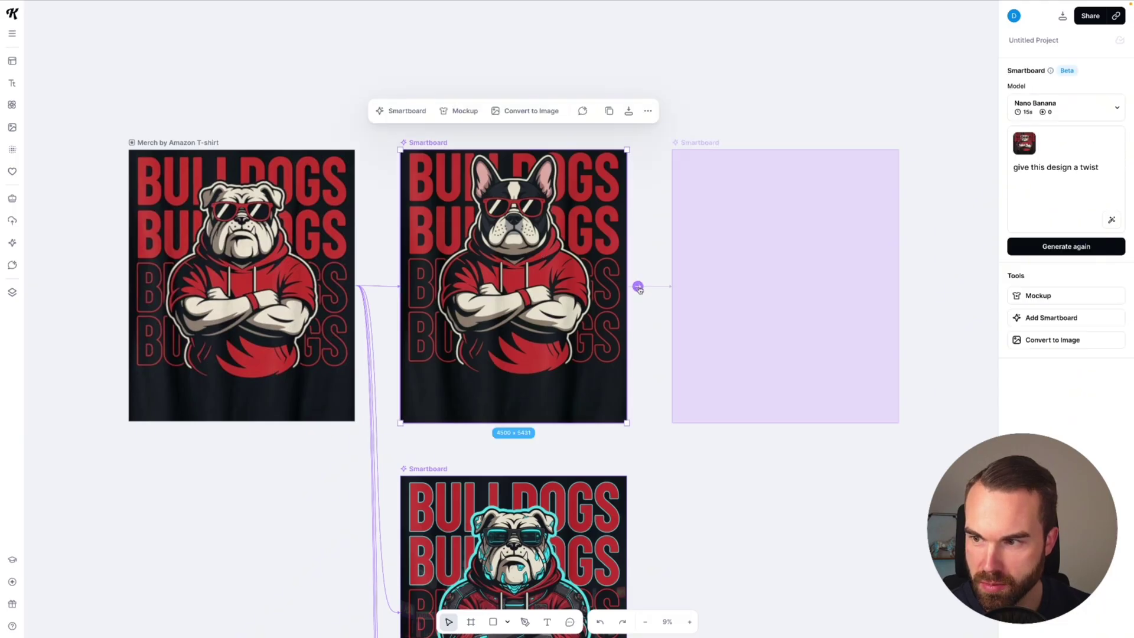
left_click(639, 287)
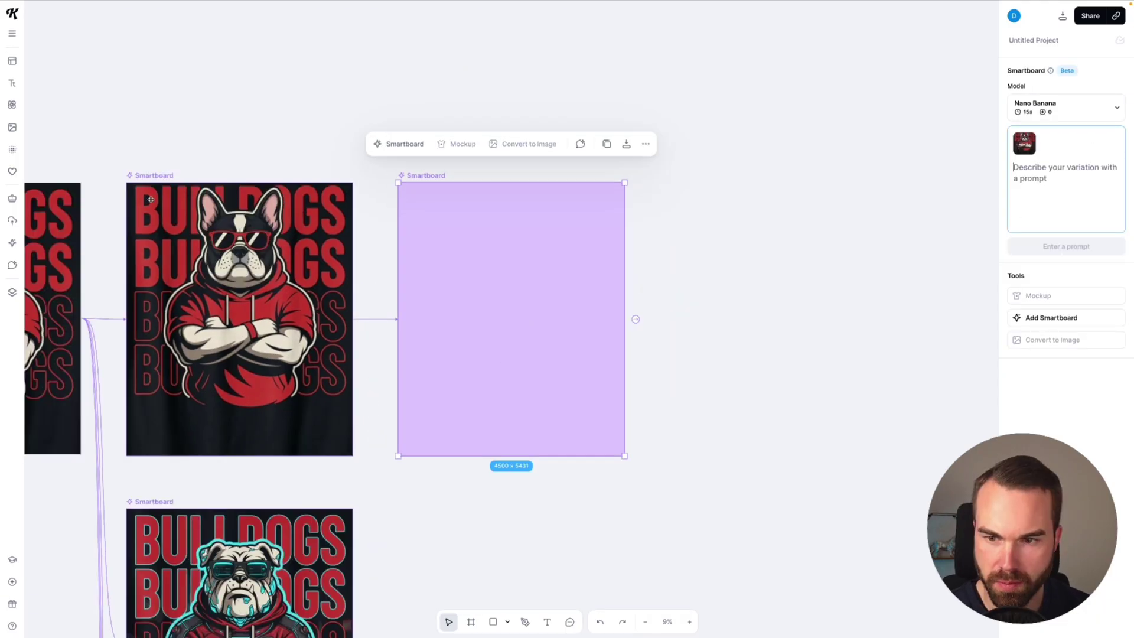
type("give this design a funny twist")
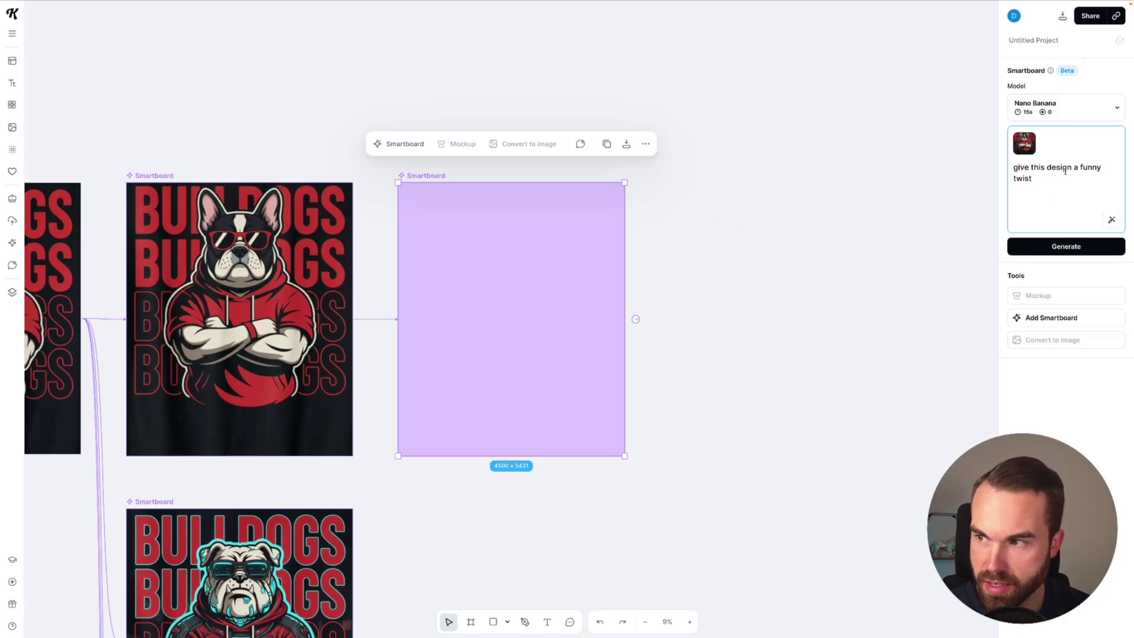
left_click(1066, 246)
scroll(672, 370, "down", 3)
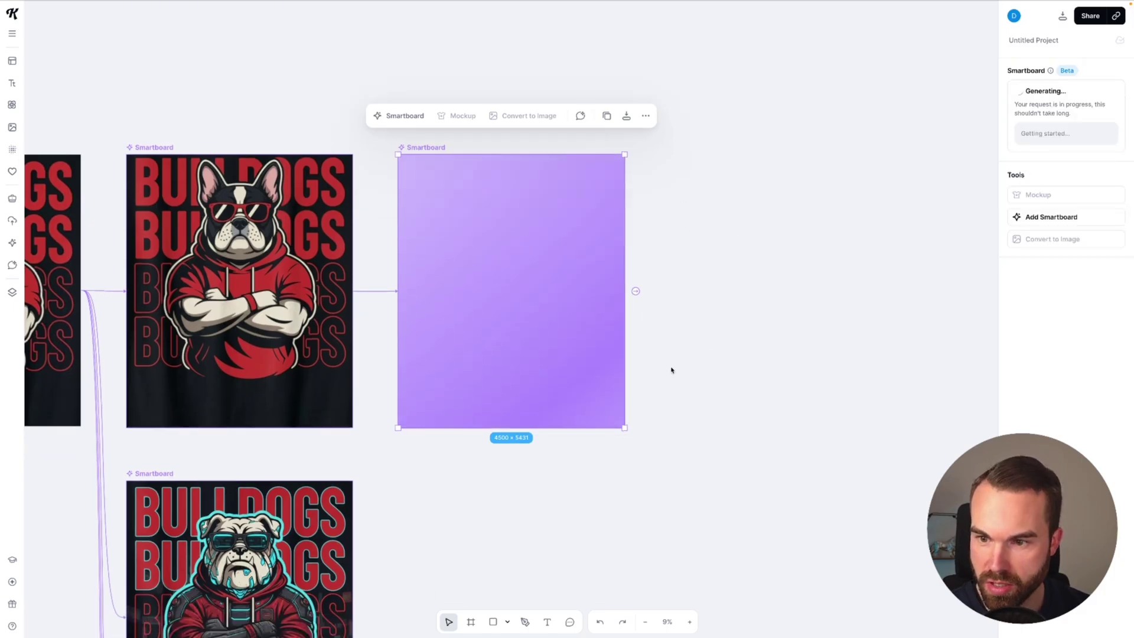
Step: Add and generate "give this design a funny twist" Smartboards for the cyberpunk bulldog and the remaining Bulldogs variations
left_click(347, 458)
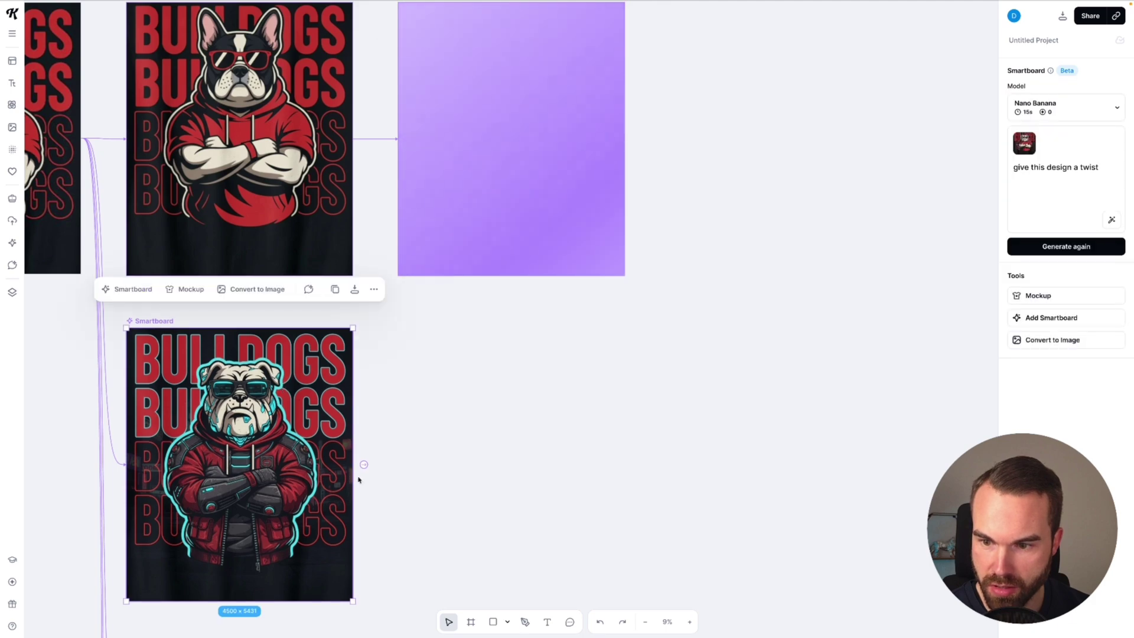
mouse_move(364, 467)
left_click(752, 347)
scroll(752, 347, "down", 2)
scroll(750, 348, "down", 5)
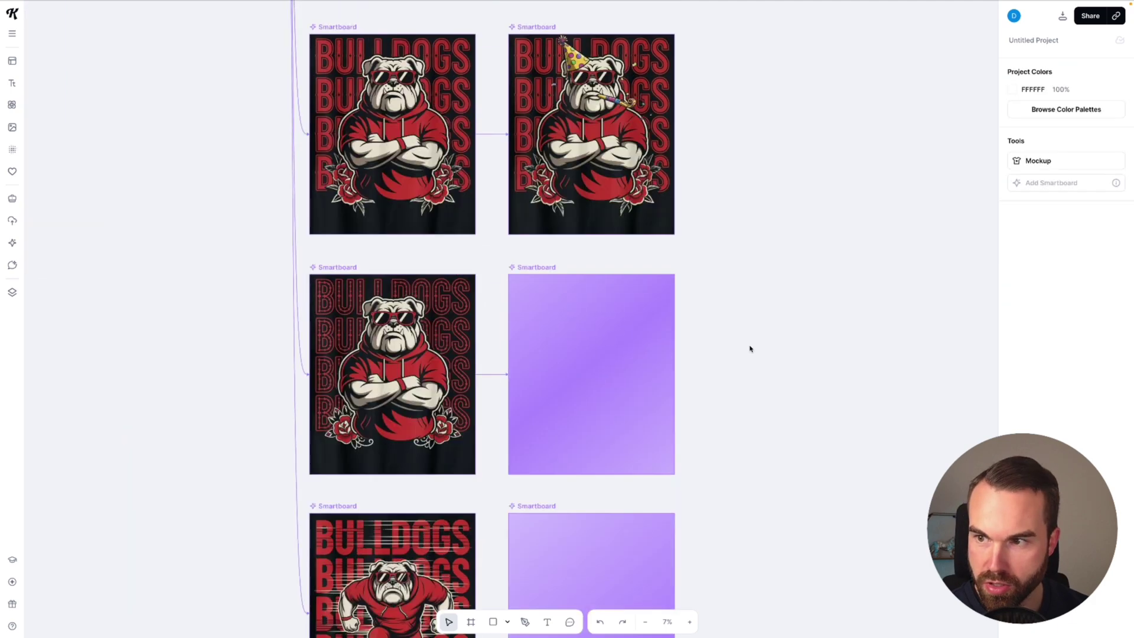
Step: Examine the funny-twist Bulldogs Smartboards row by row and compare each with the variation it is linked to
scroll(750, 349, "up", 10)
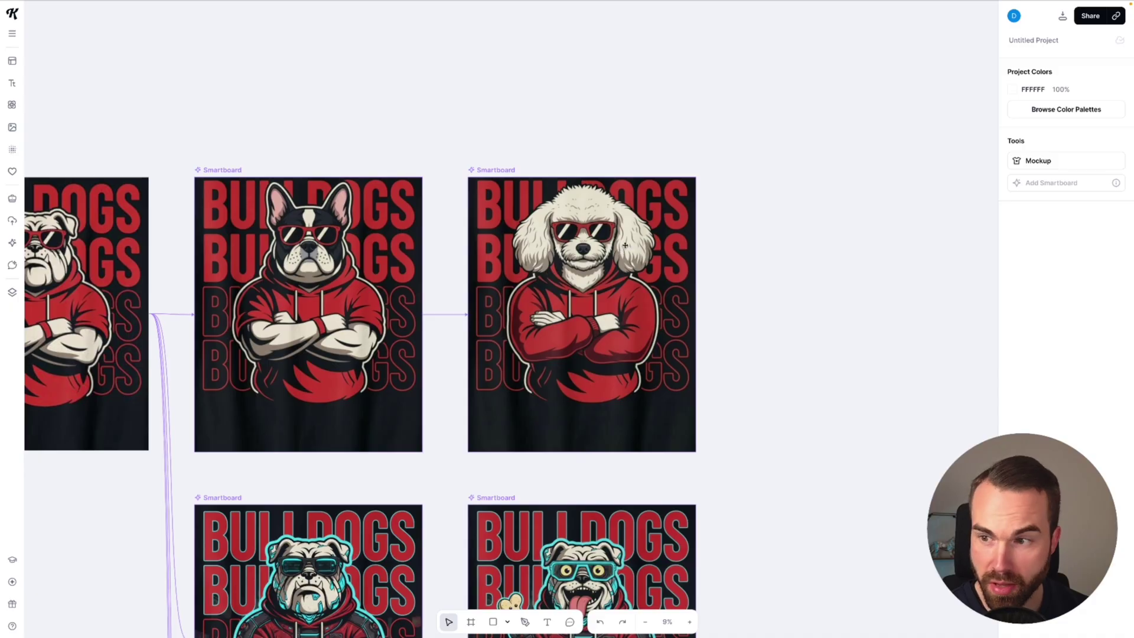
scroll(625, 244, "down", 2)
scroll(632, 284, "down", 6)
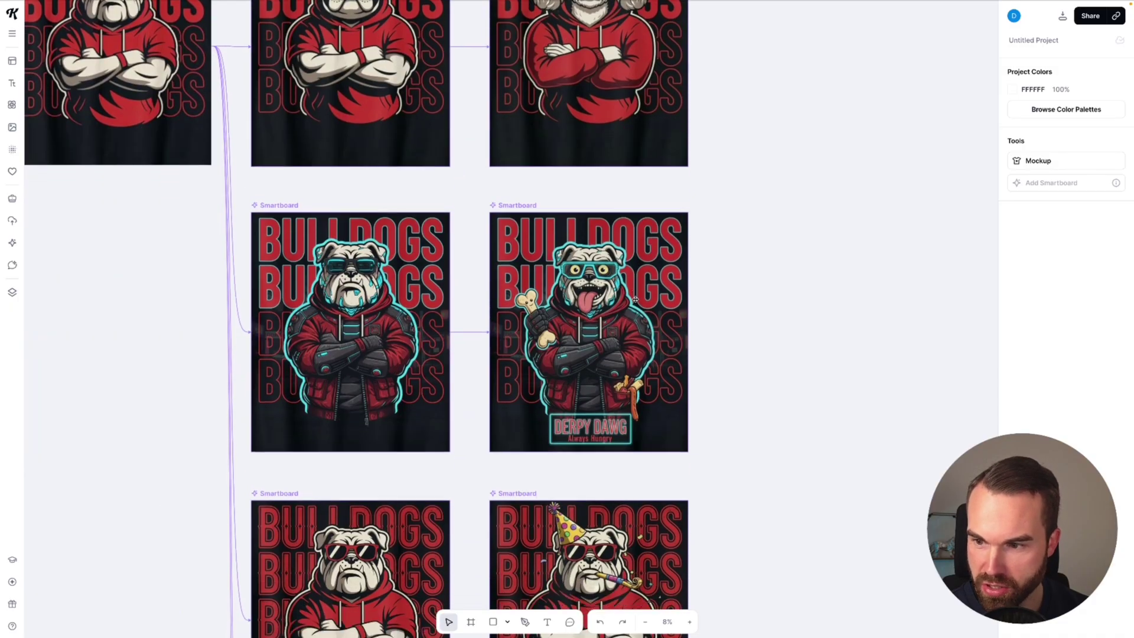
scroll(632, 319, "down", 1)
scroll(620, 337, "up", 3)
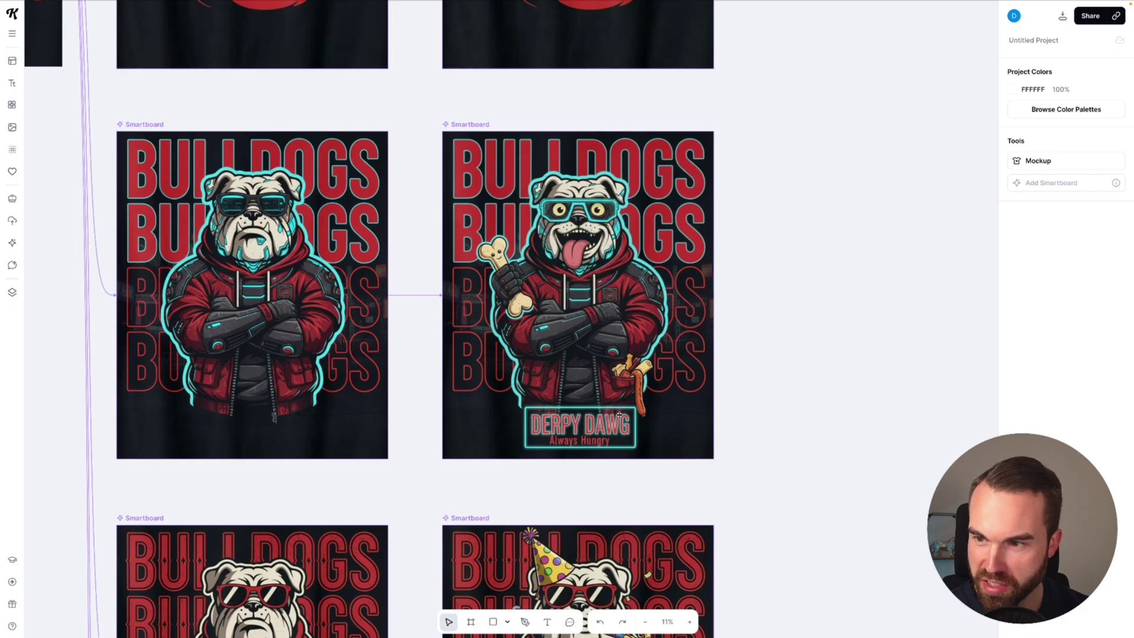
scroll(619, 415, "down", 2)
scroll(602, 355, "down", 5)
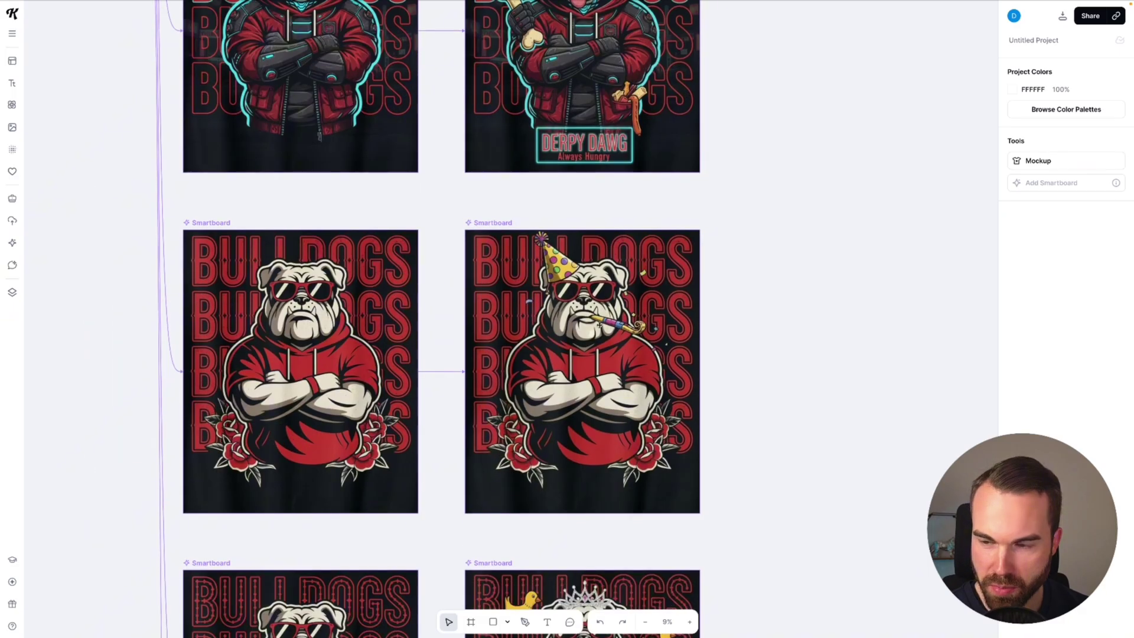
scroll(591, 408, "down", 2)
scroll(555, 288, "down", 5)
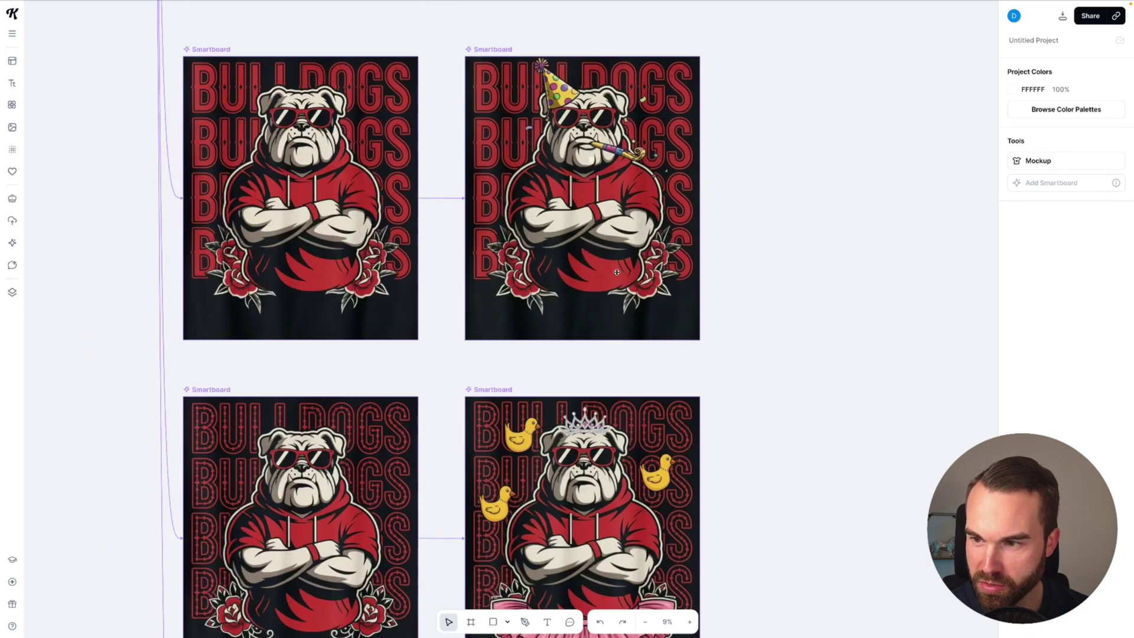
scroll(615, 318, "up", 1)
scroll(615, 318, "up", 1)
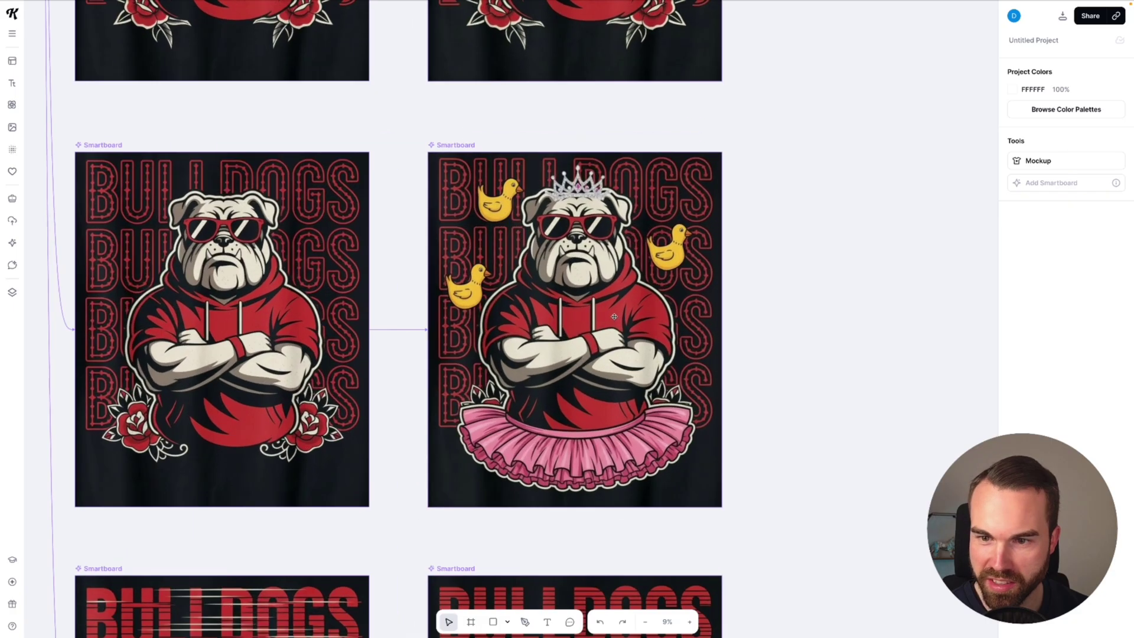
scroll(614, 316, "down", 2)
scroll(613, 311, "down", 6)
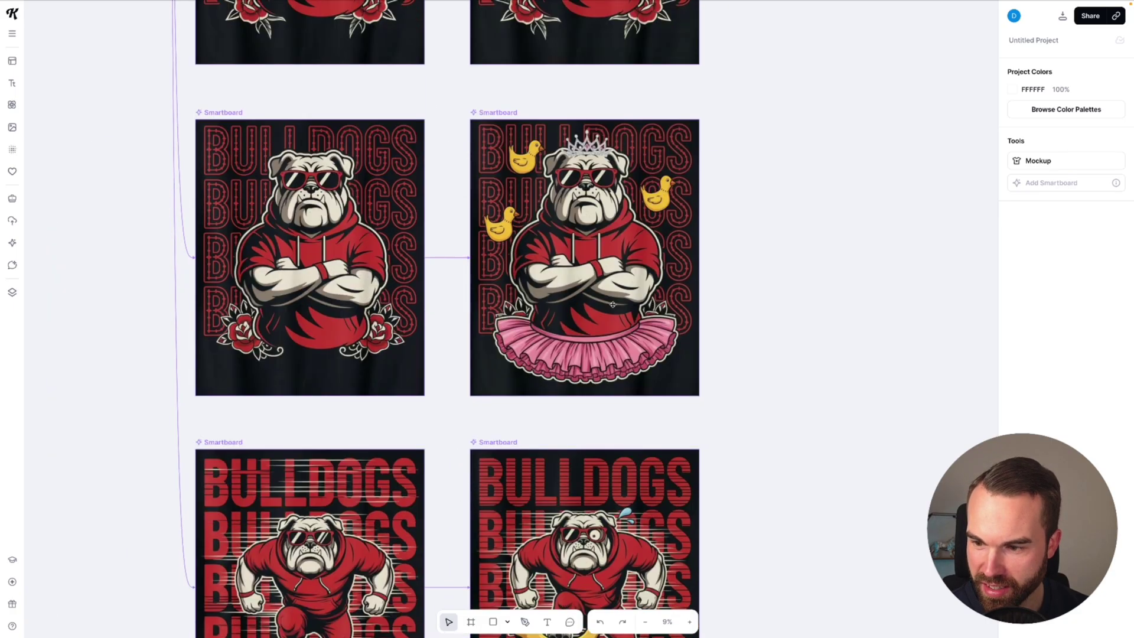
scroll(613, 304, "down", 2)
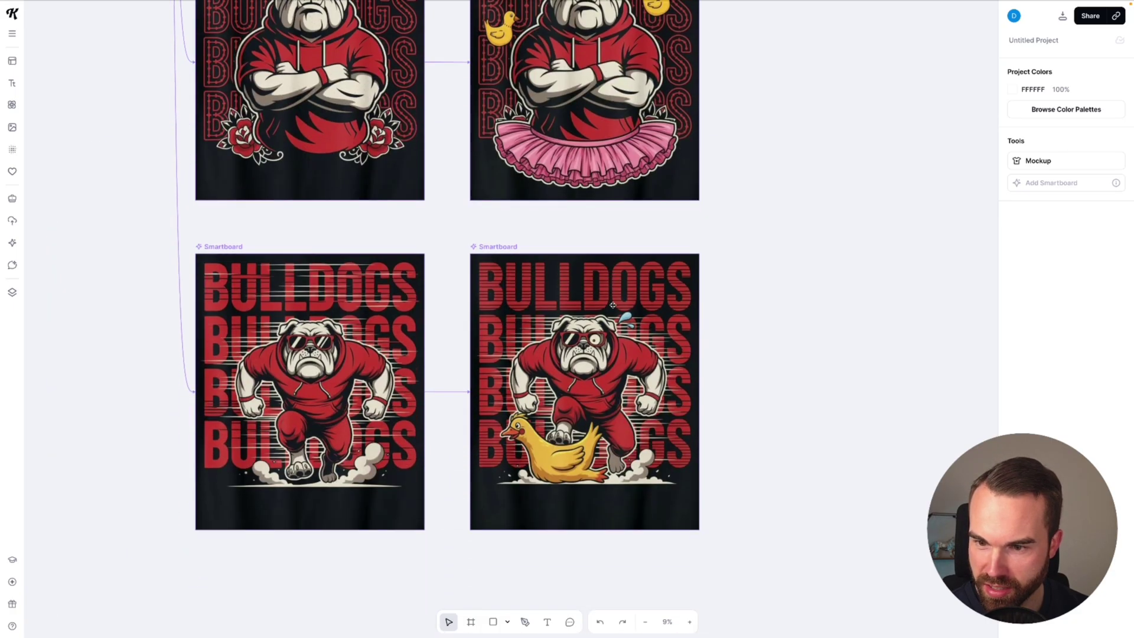
scroll(638, 434, "up", 4)
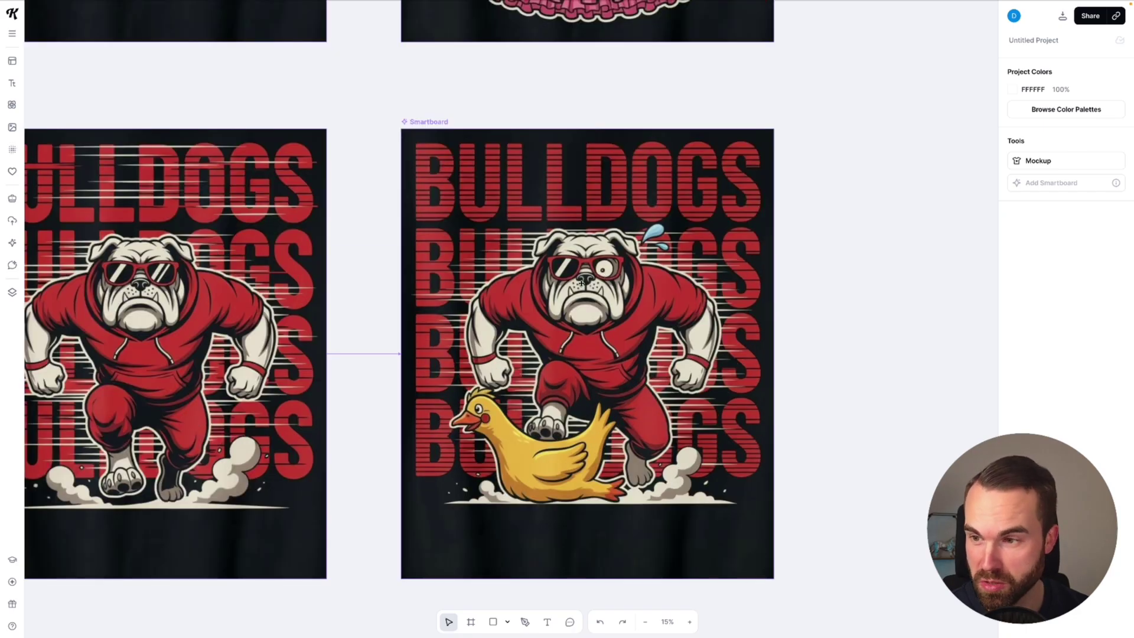
Step: Generate the first two funny-twist Smartboards again, those linked to the French bulldog and the cyberpunk bulldog
scroll(628, 258, "down", 5)
scroll(709, 348, "up", 2)
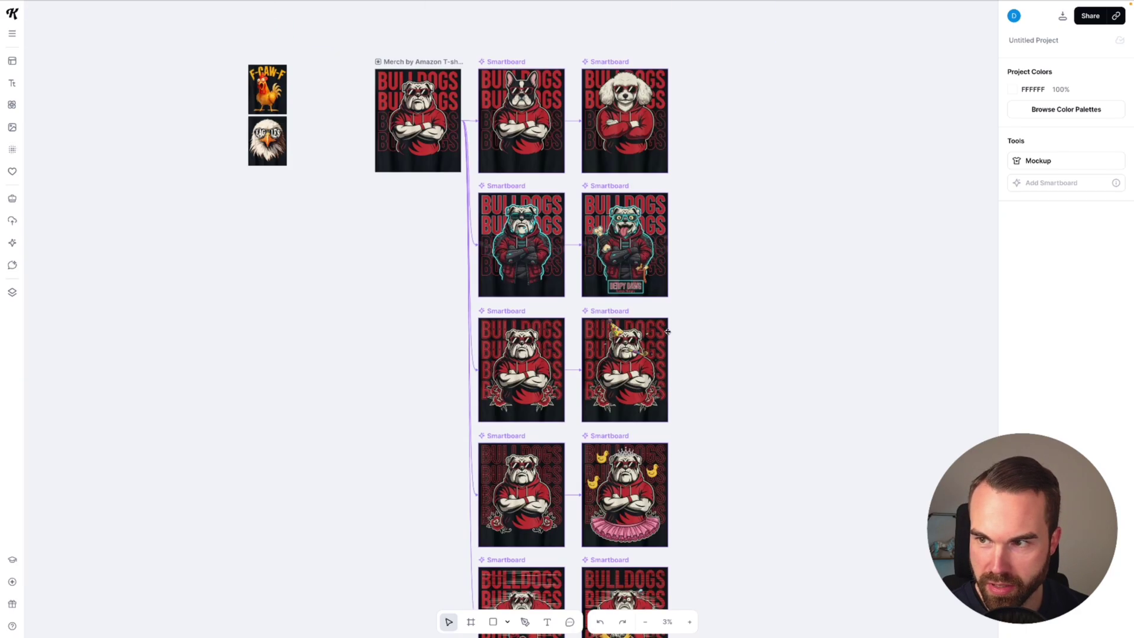
scroll(709, 349, "up", 4)
scroll(683, 322, "up", 2)
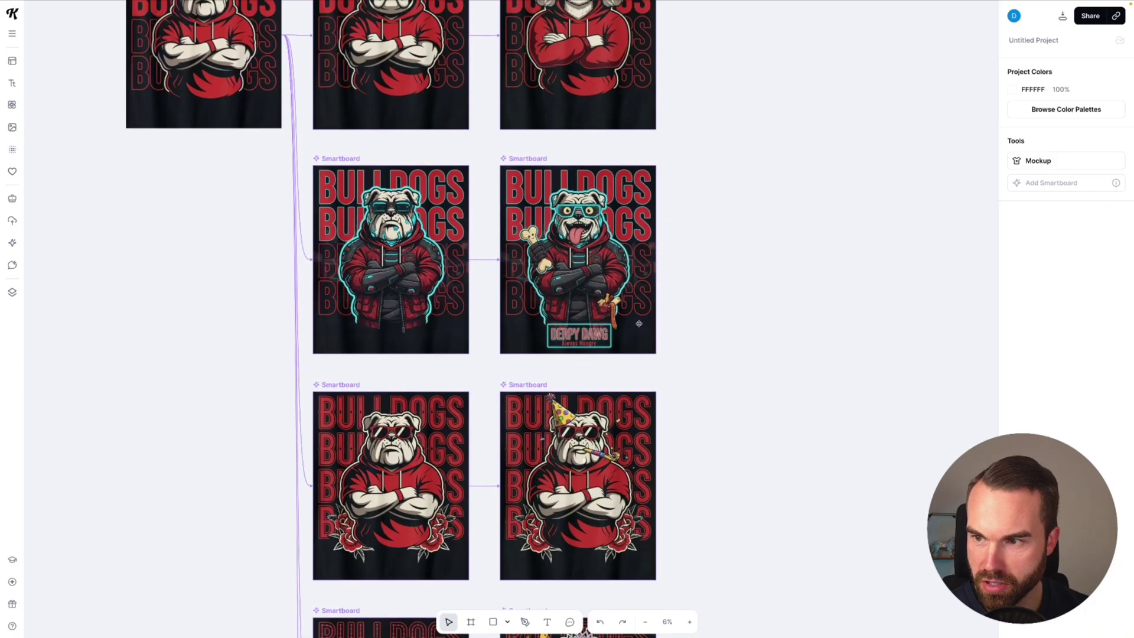
scroll(640, 326, "down", 1)
scroll(639, 325, "up", 2)
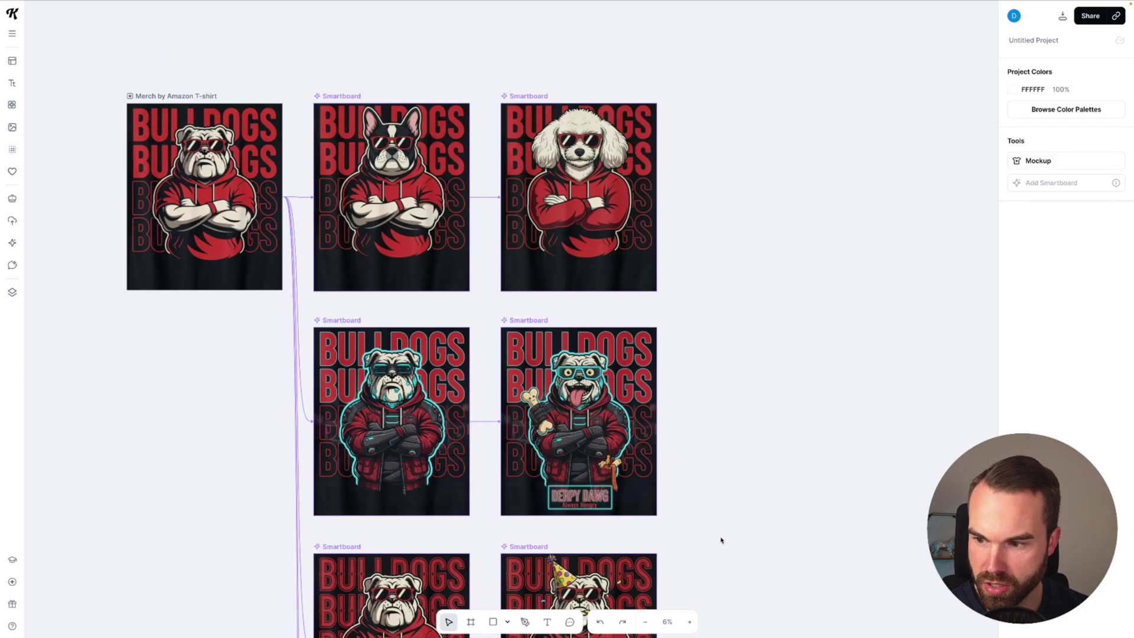
left_click_drag(721, 540, 484, 56)
left_click(1059, 141)
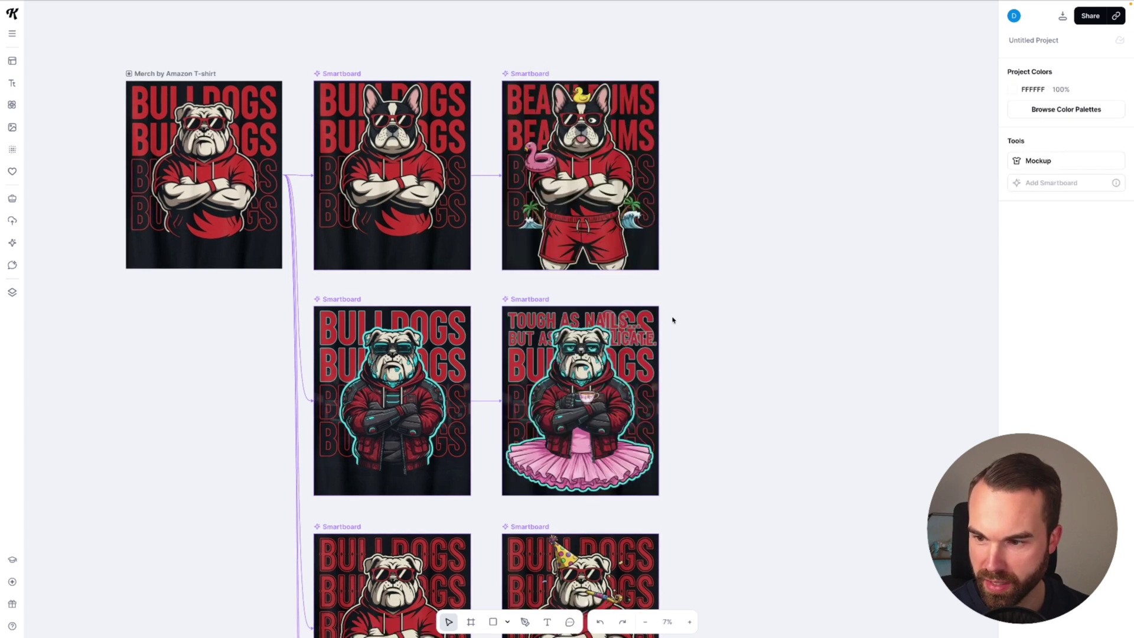
Step: Add a linked Smartboard to each funny-twist variation, starting with the Beach Bums design, and generate them with "make this a different species"
scroll(671, 319, "up", 2)
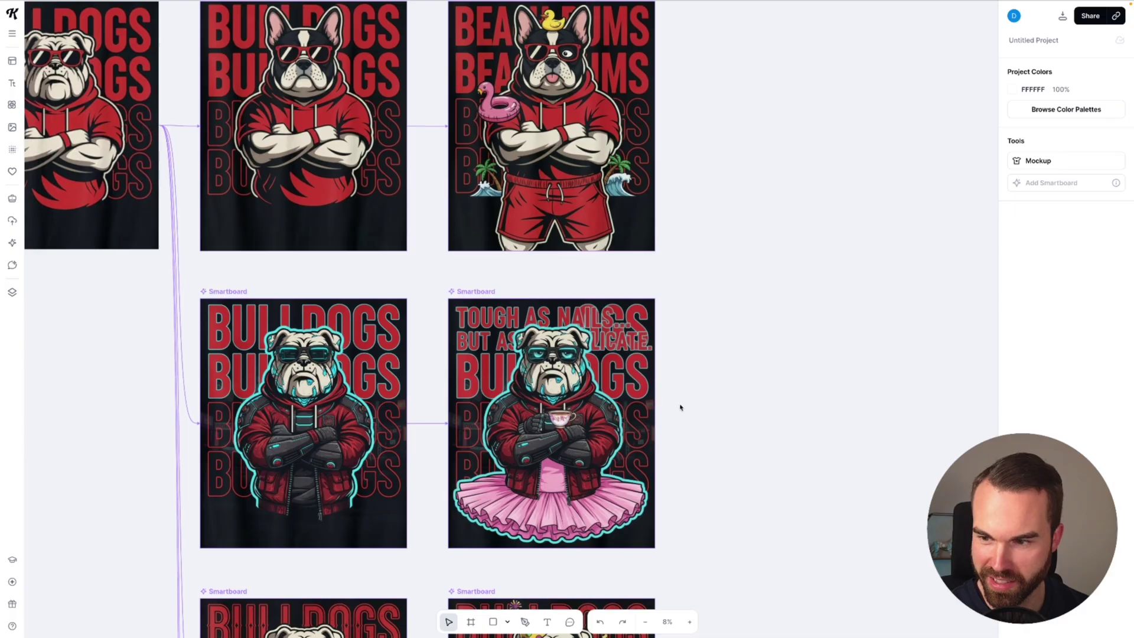
scroll(679, 408, "down", 2)
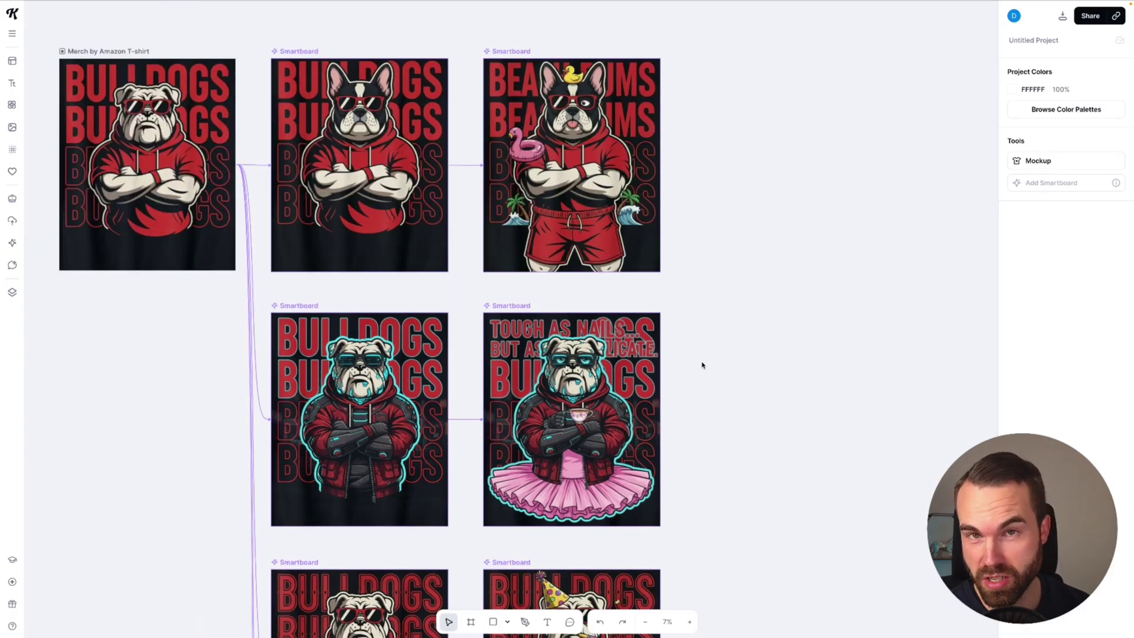
scroll(455, 278, "down", 2)
scroll(526, 130, "up", 4)
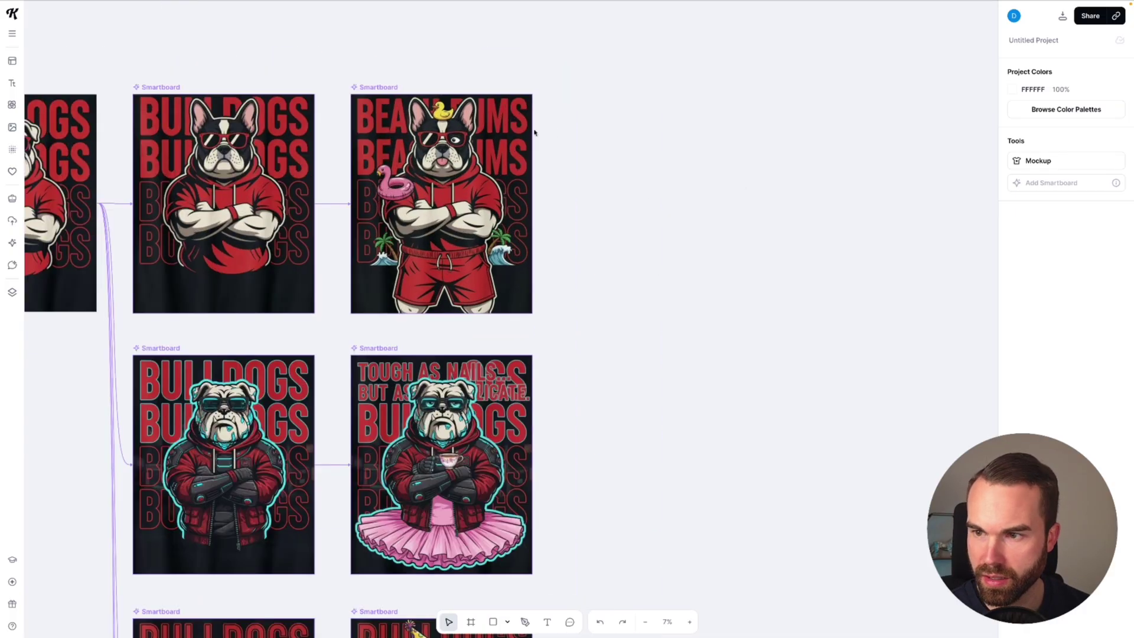
left_click(459, 220)
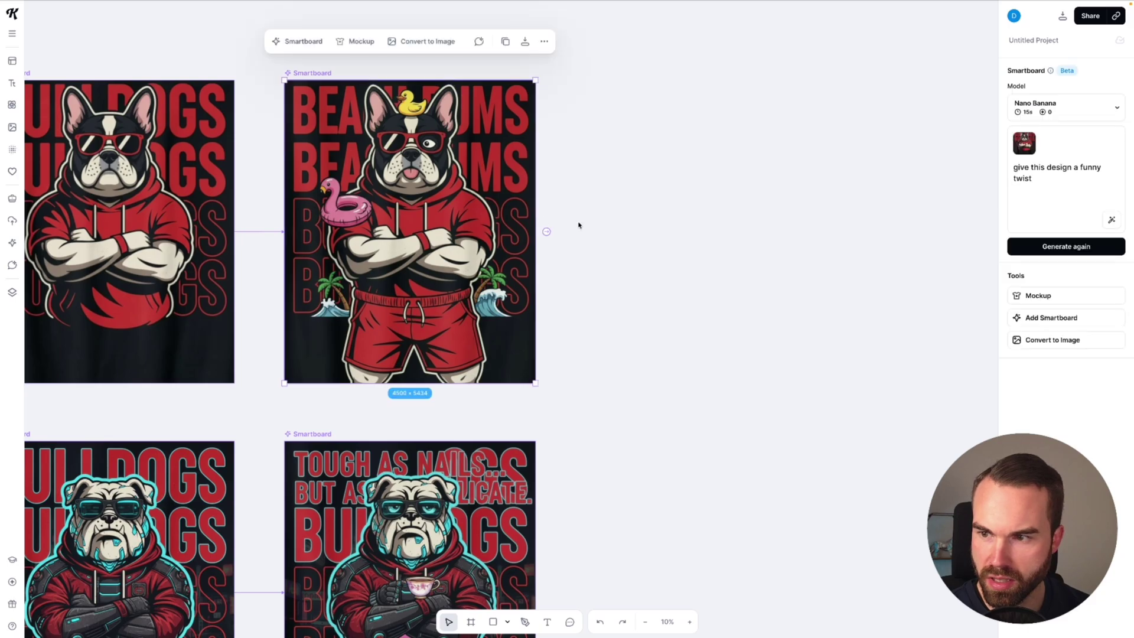
left_click(546, 232)
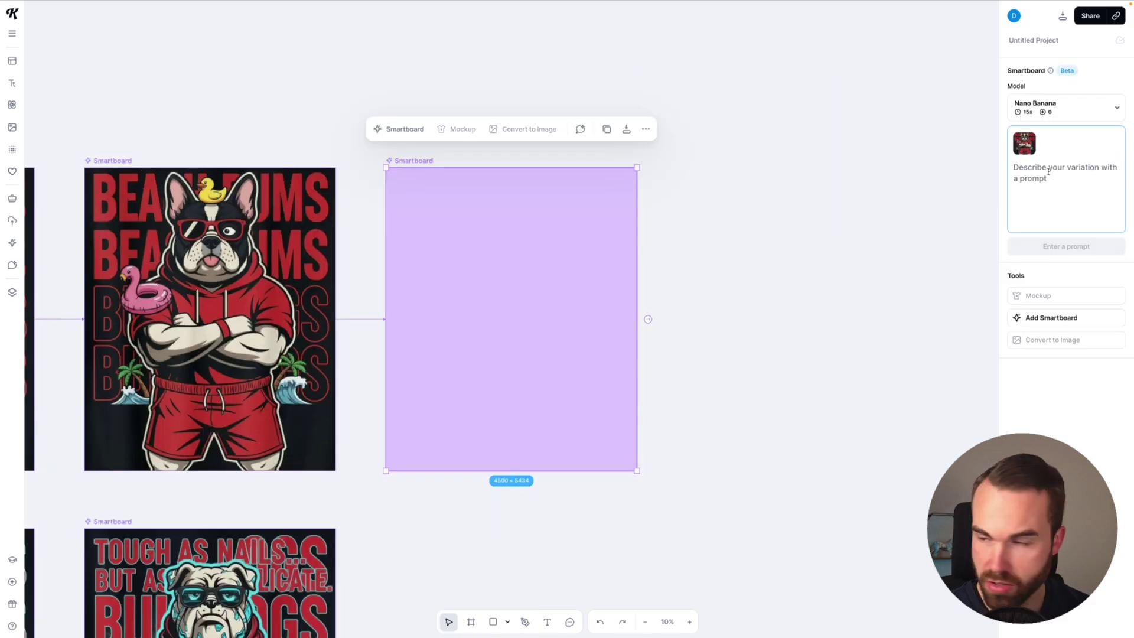
type("make this a different species")
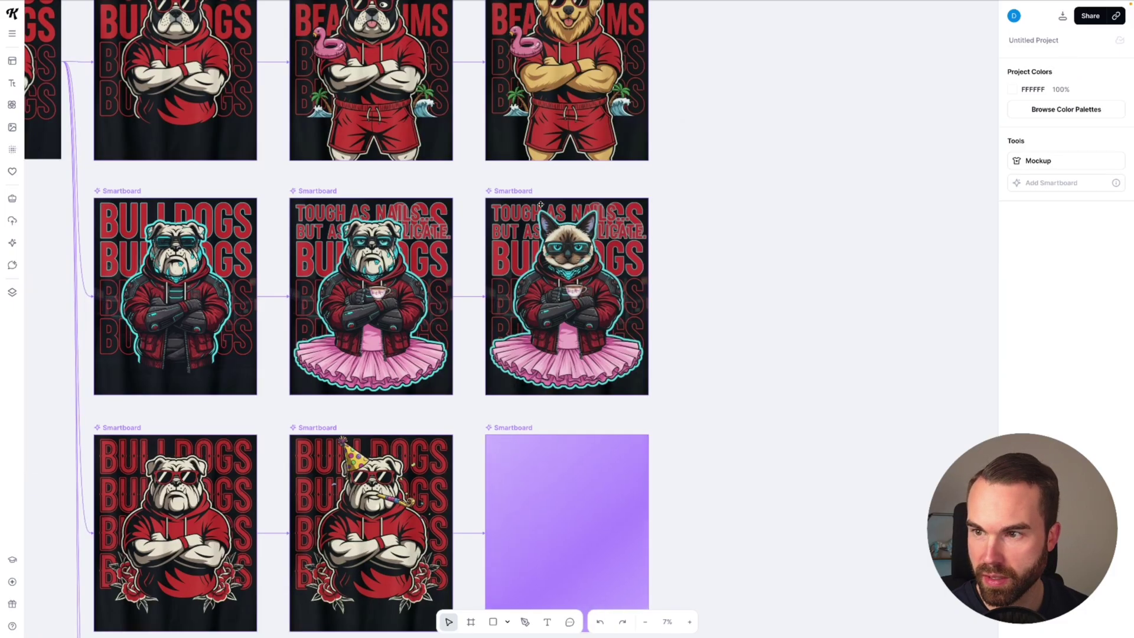
Step: Examine the different-species Smartboards row by row against the funny-twist designs they are linked to
scroll(588, 185, "up", 5)
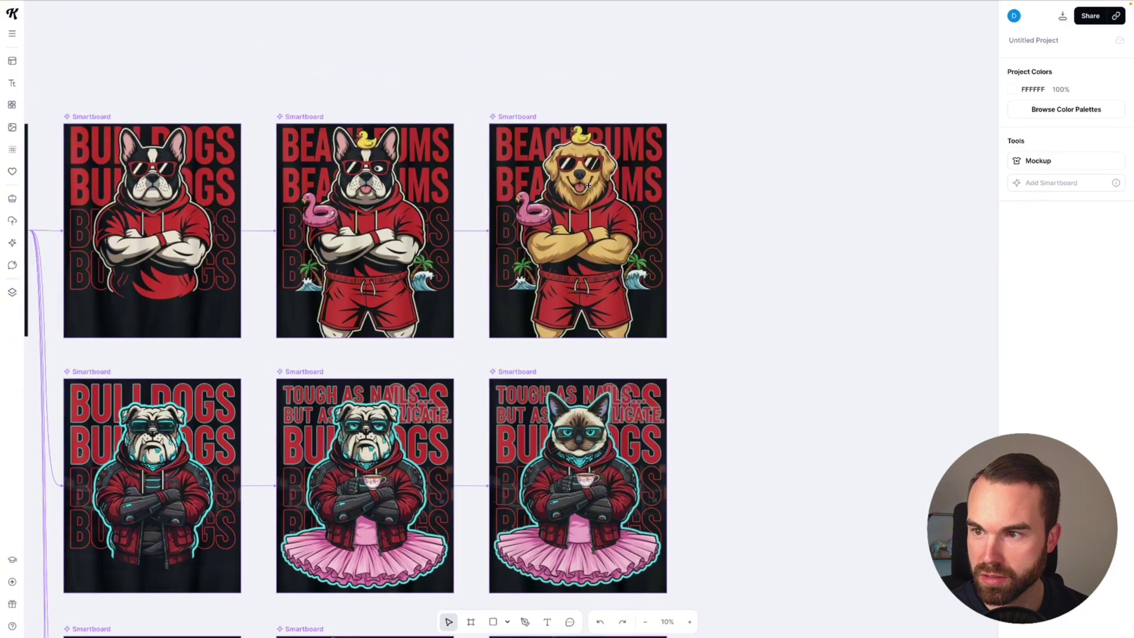
scroll(588, 186, "up", 3)
scroll(601, 205, "down", 5)
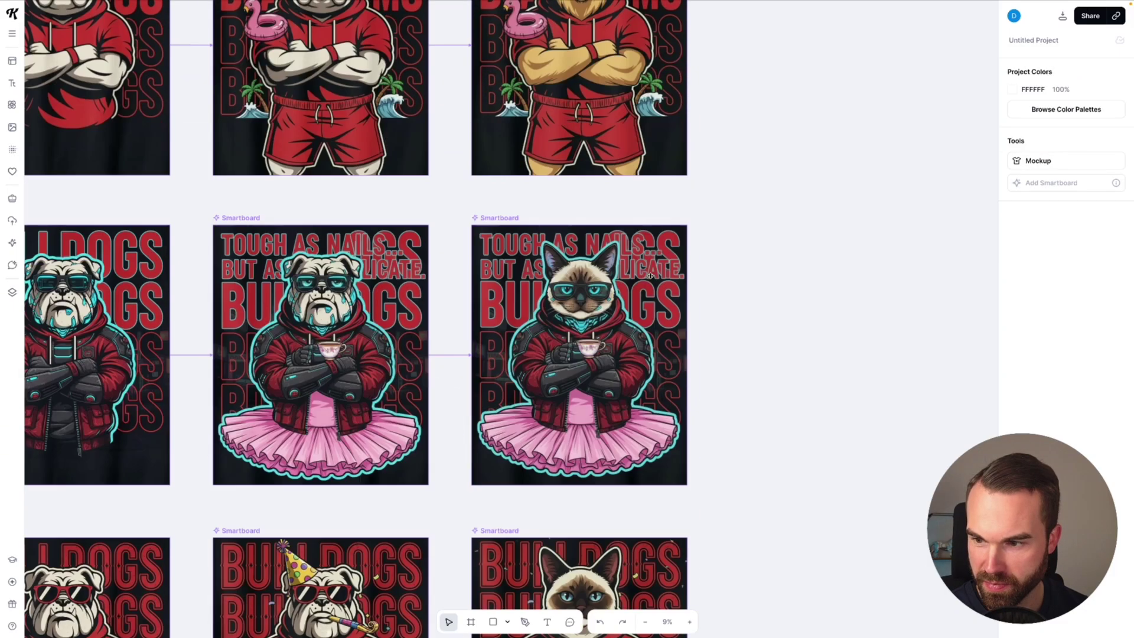
scroll(620, 354, "down", 5)
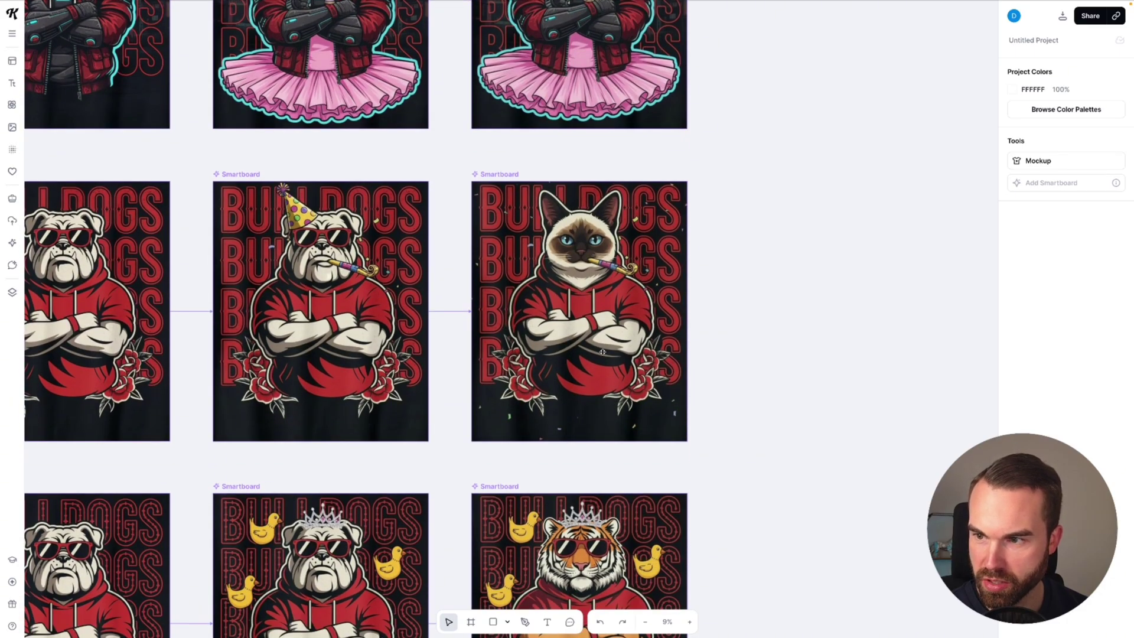
scroll(602, 352, "down", 6)
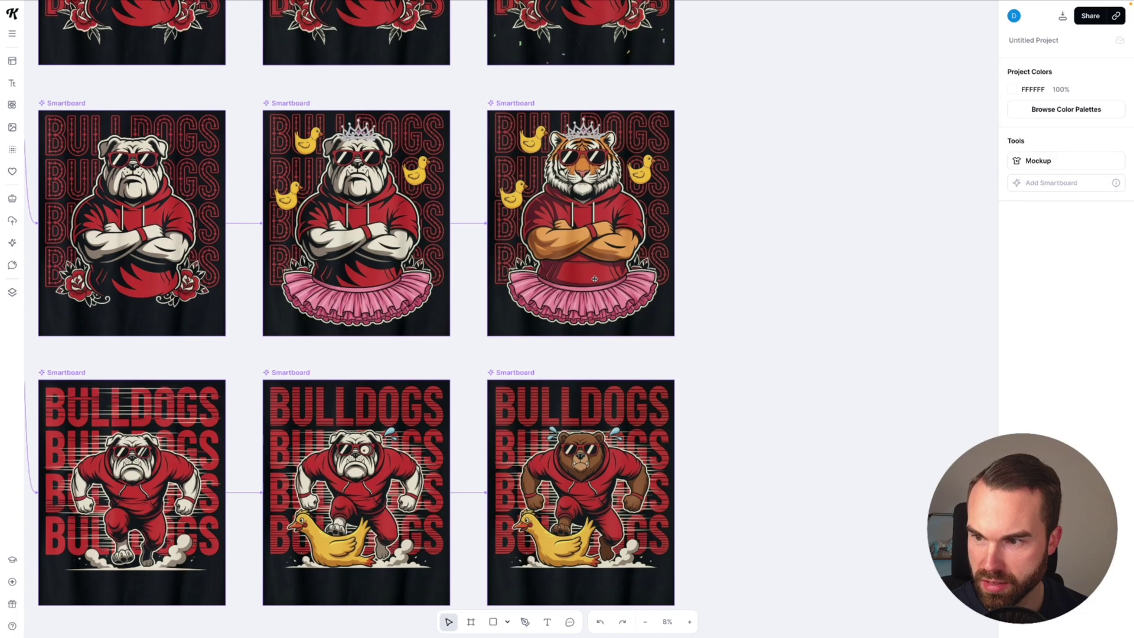
scroll(595, 279, "up", 2)
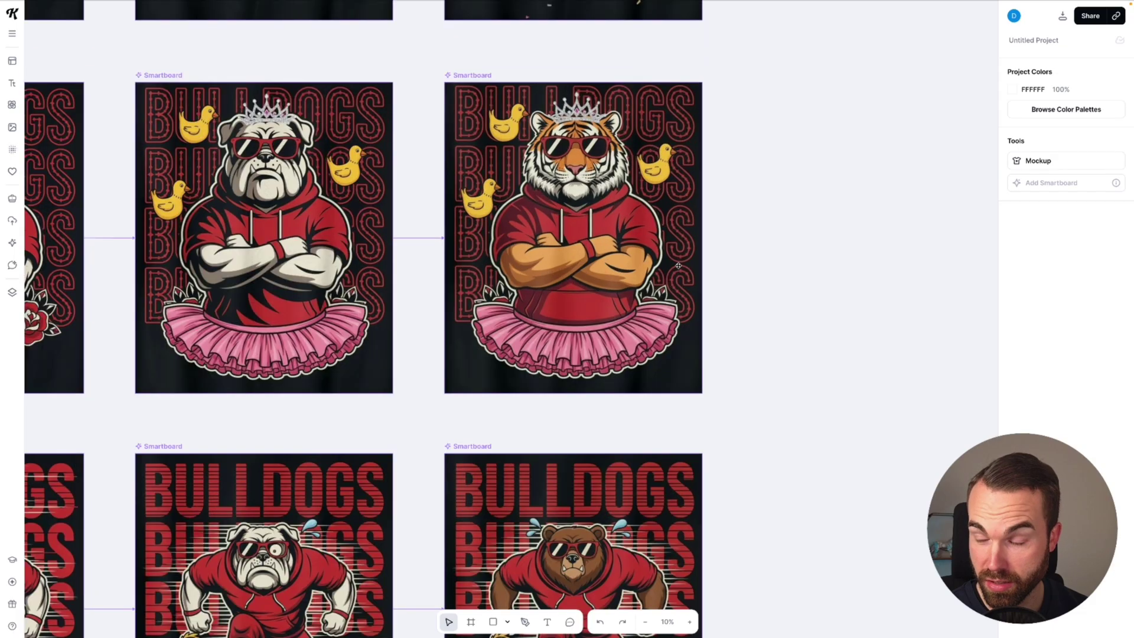
scroll(678, 265, "down", 4)
scroll(625, 396, "up", 3)
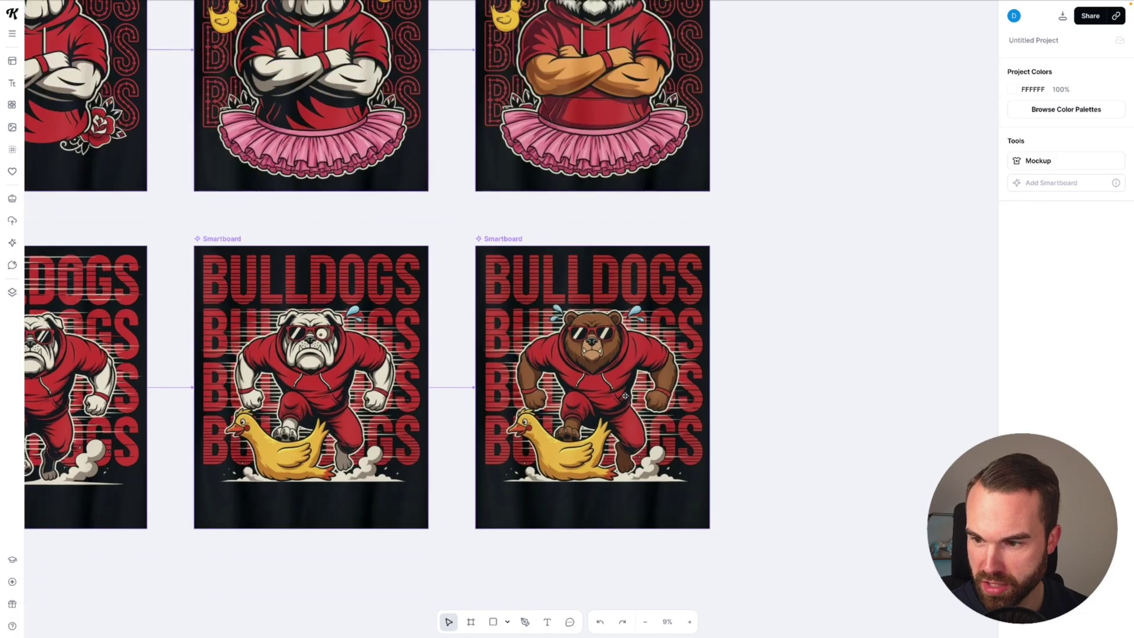
scroll(625, 396, "up", 2)
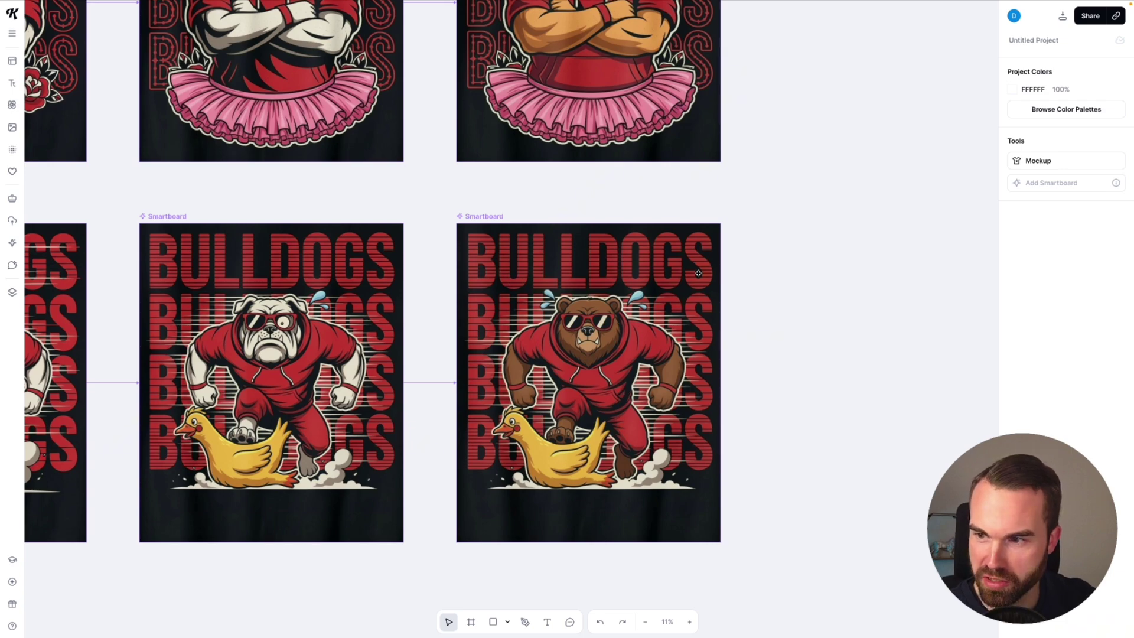
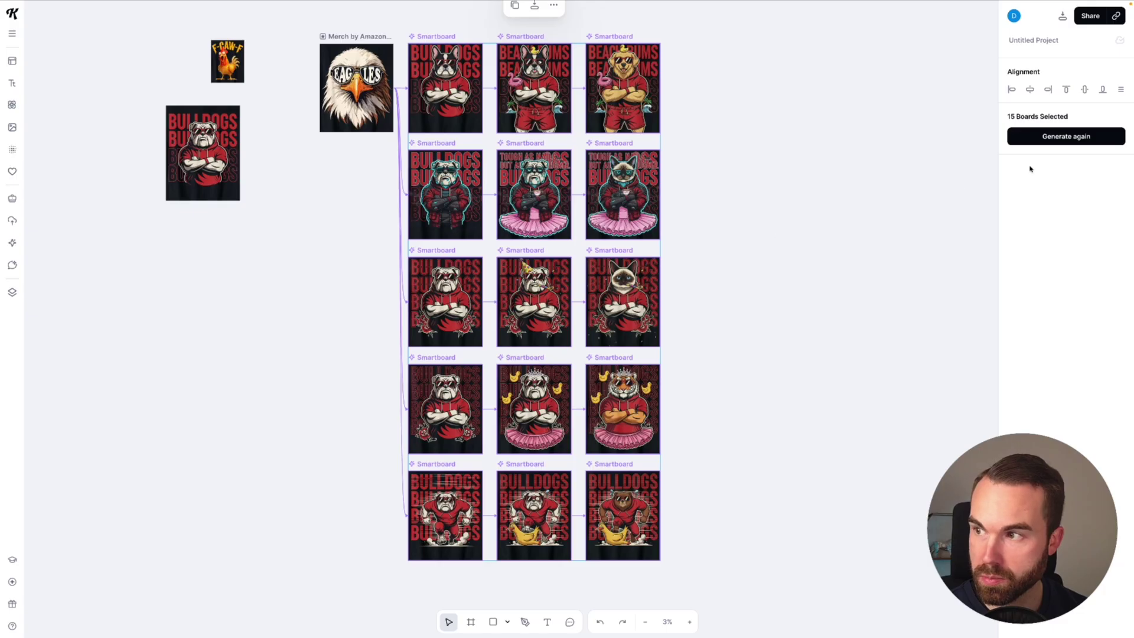
Step: Generate all 15 selected Smartboards again from the Eagles artwork in the source artboard and clear the selection
left_click(1084, 137)
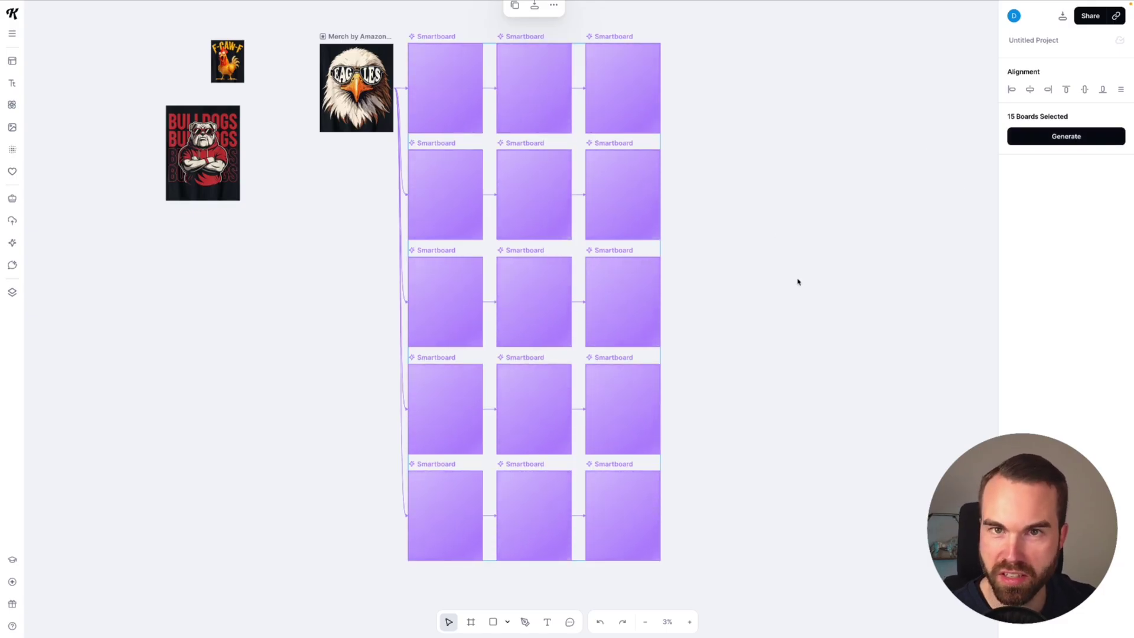
left_click(798, 282)
scroll(440, 447, "up", 5)
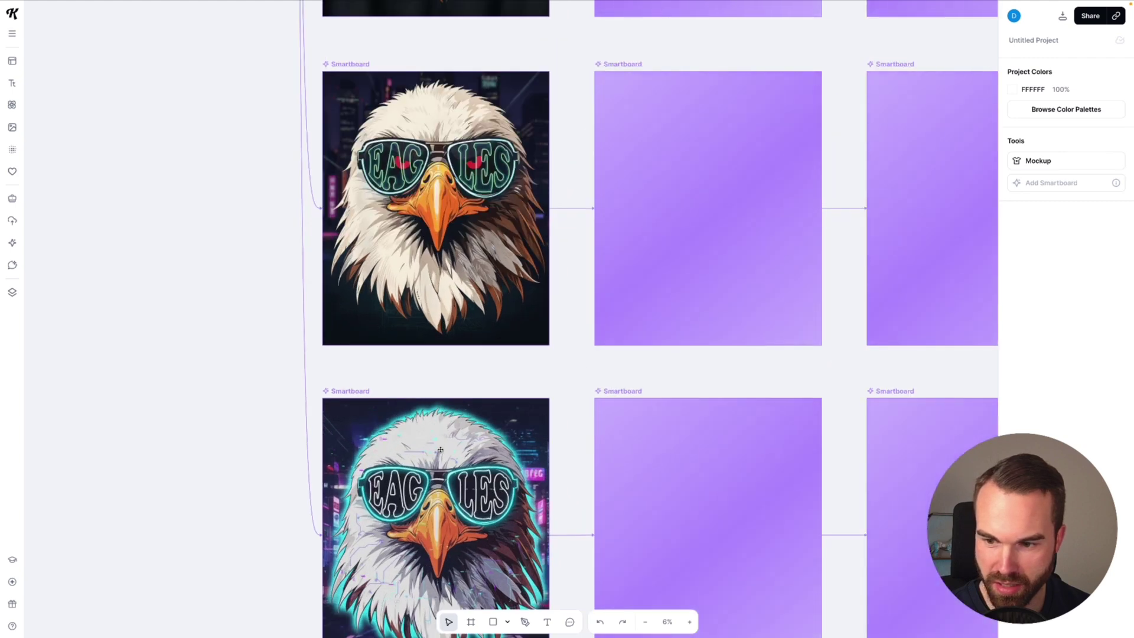
Step: Examine the first-twist Eagles Smartboards from the last row up to the first, along with their funny-twist versions
scroll(440, 448, "down", 3)
scroll(442, 446, "up", 3)
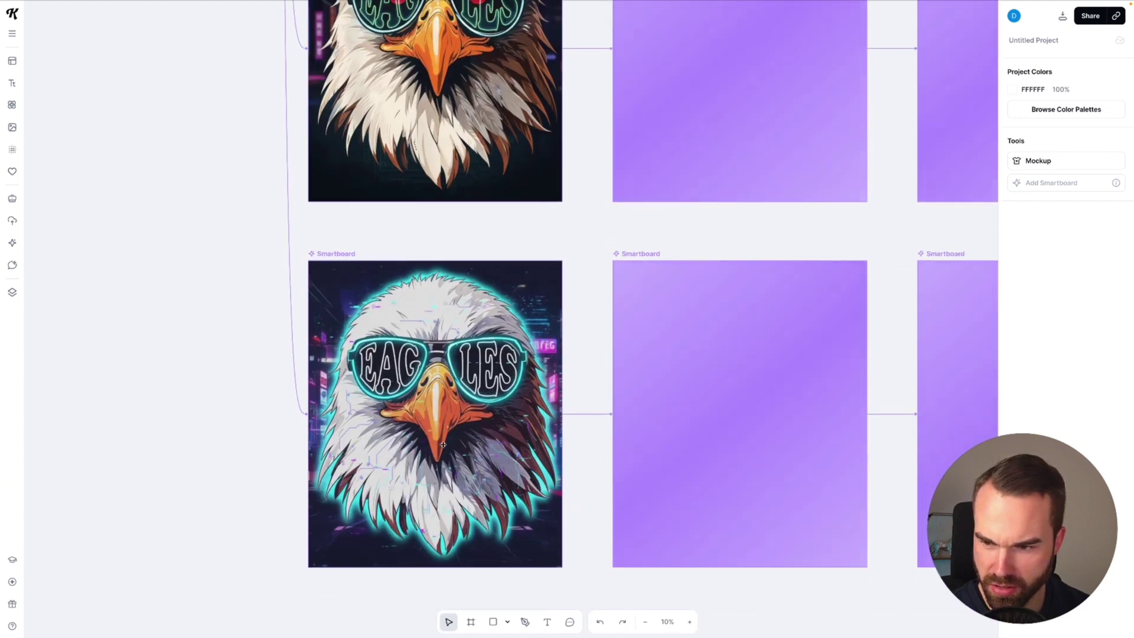
scroll(443, 444, "down", 1)
scroll(470, 343, "up", 3)
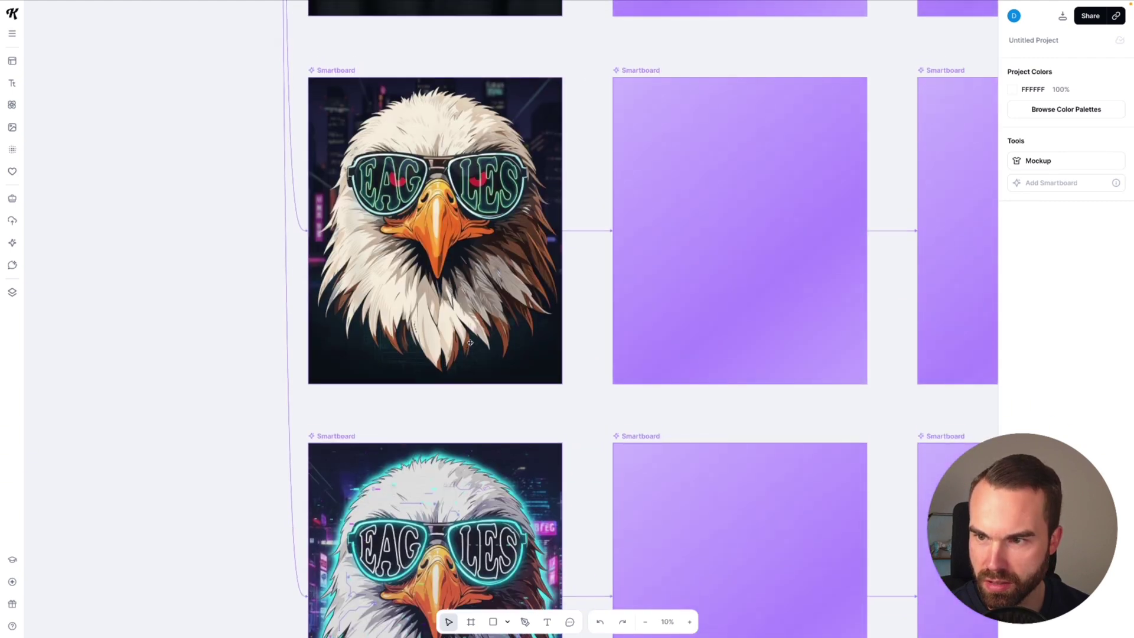
scroll(470, 343, "up", 2)
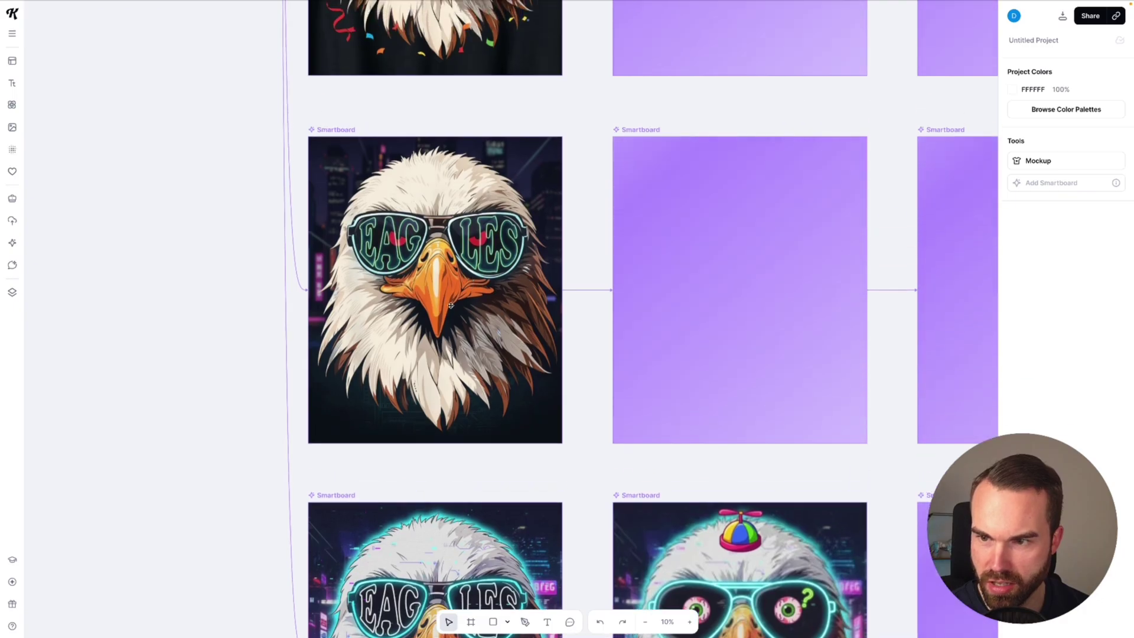
scroll(451, 301, "up", 6)
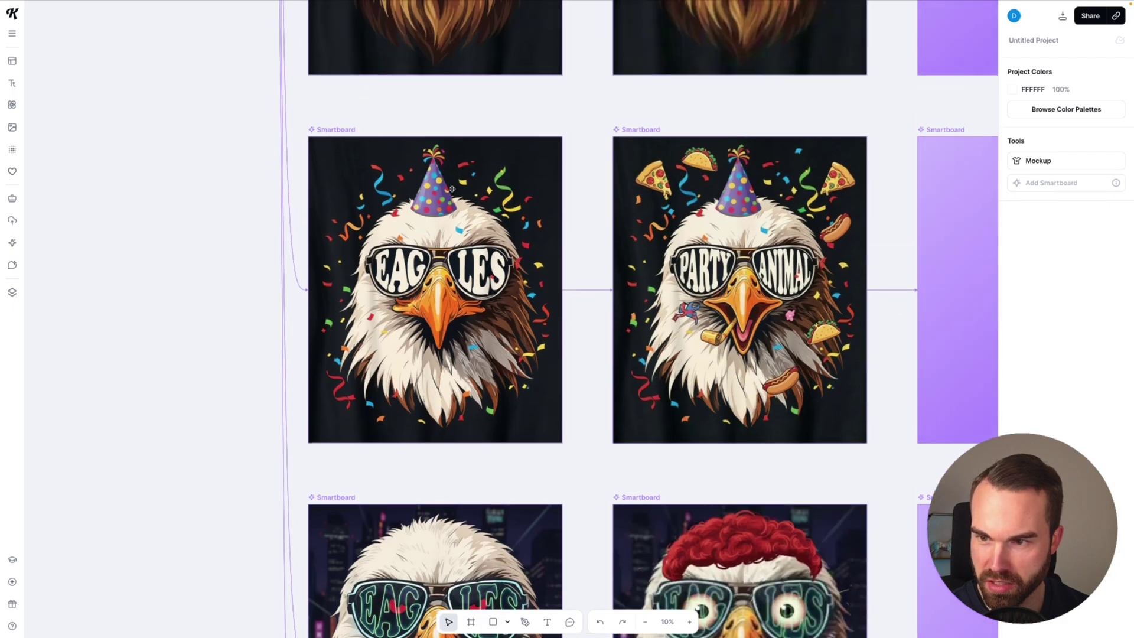
scroll(719, 192, "up", 1)
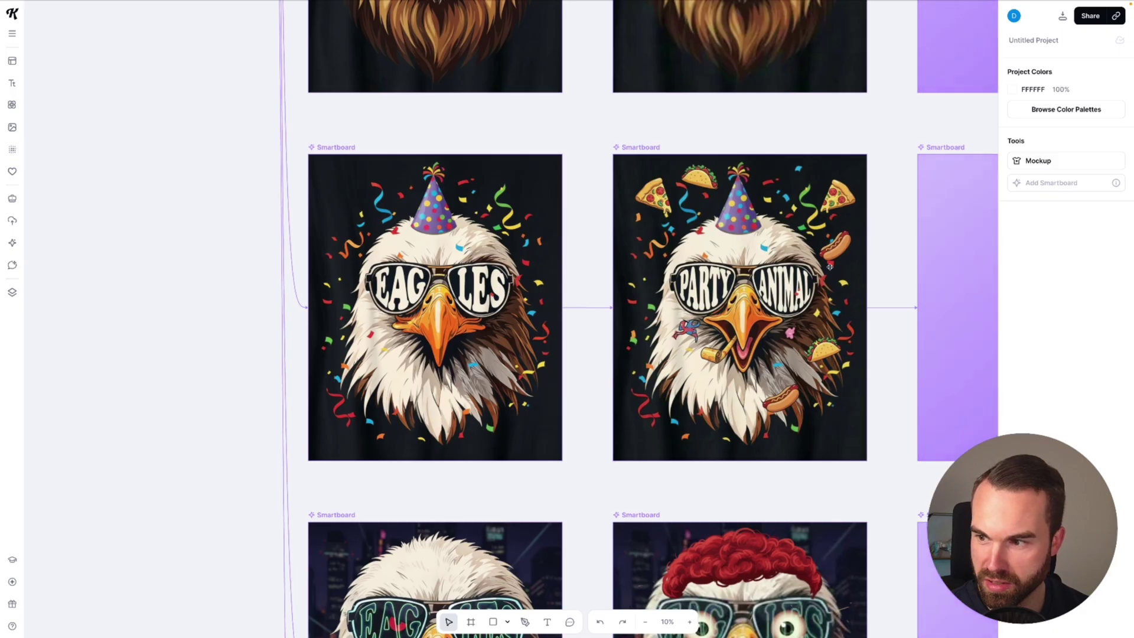
scroll(762, 385, "down", 1)
scroll(592, 254, "up", 5)
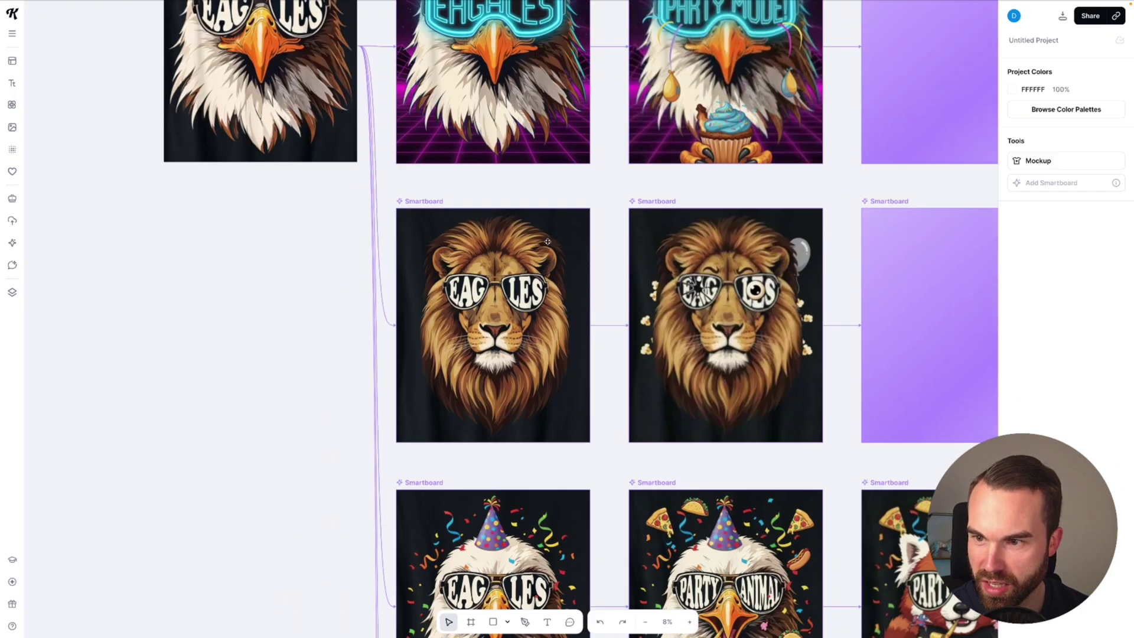
scroll(561, 325, "up", 5)
scroll(472, 266, "up", 4)
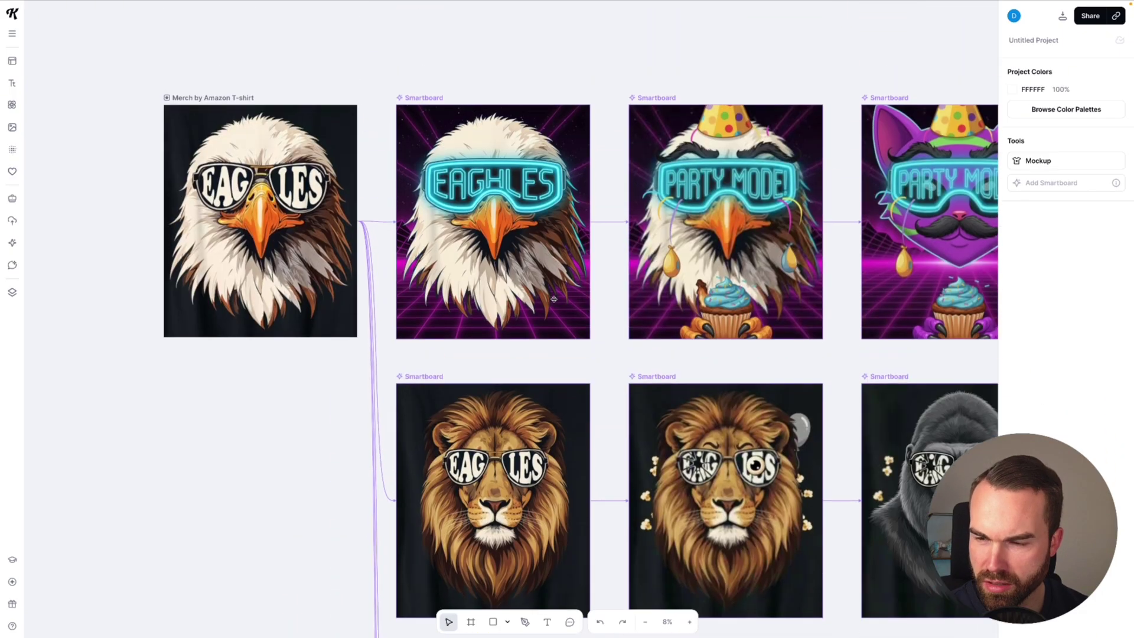
Step: Compare the Eagles Smartboards row by row across the twist, funny-twist and different-species columns, down to the last row
scroll(713, 294, "down", 1)
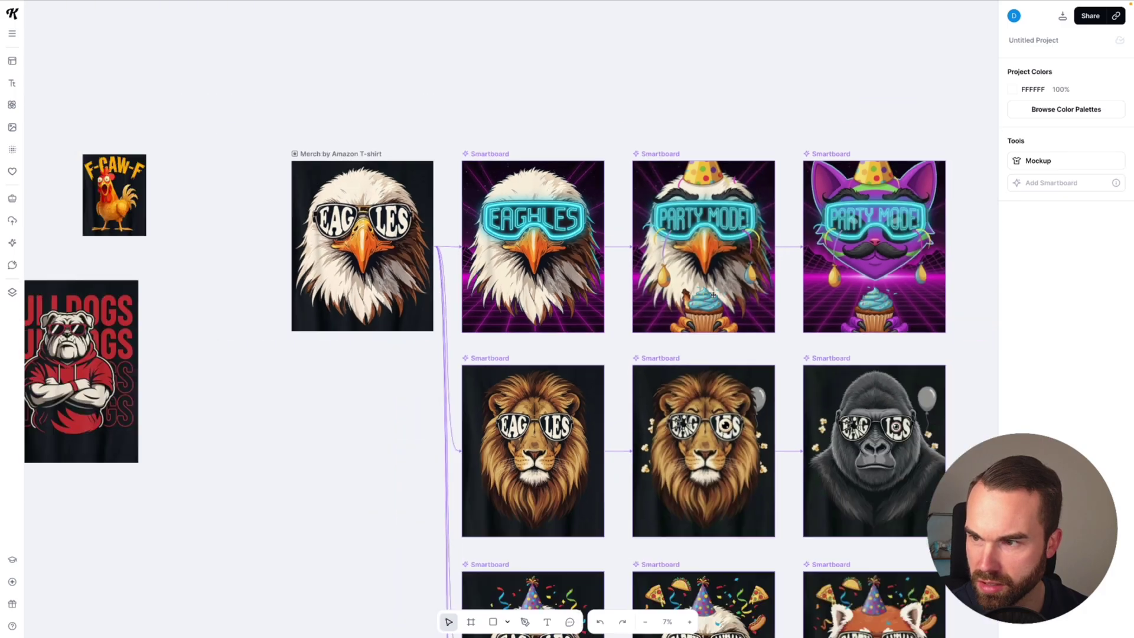
scroll(713, 180, "down", 1)
scroll(845, 322, "up", 2)
scroll(846, 322, "down", 1)
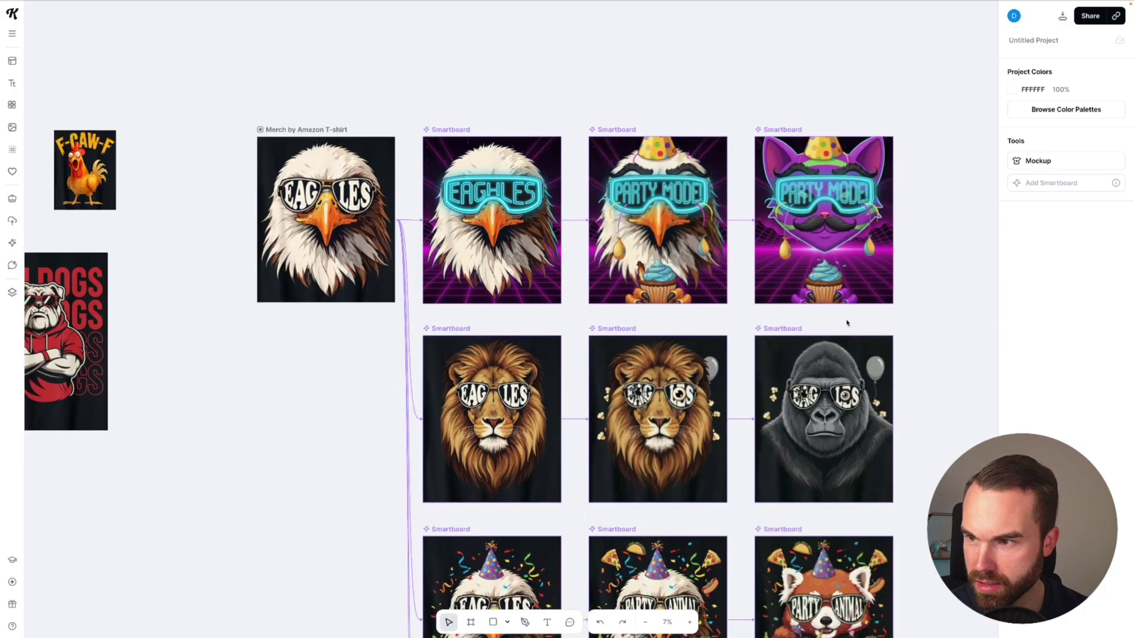
scroll(871, 318, "up", 2)
scroll(833, 309, "down", 1)
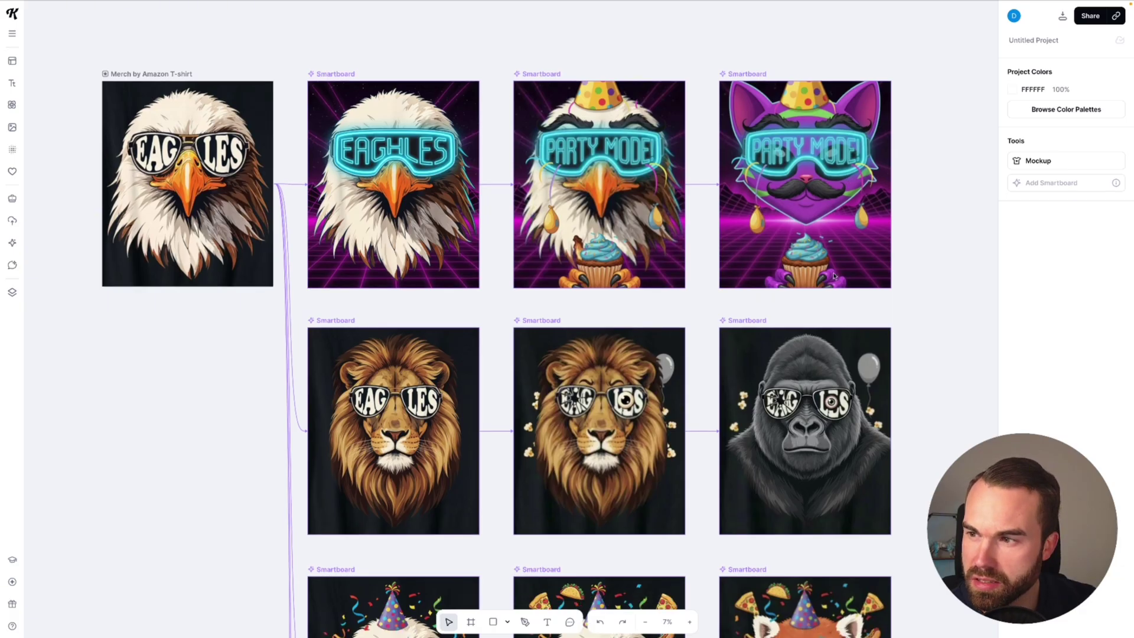
scroll(753, 304, "down", 5)
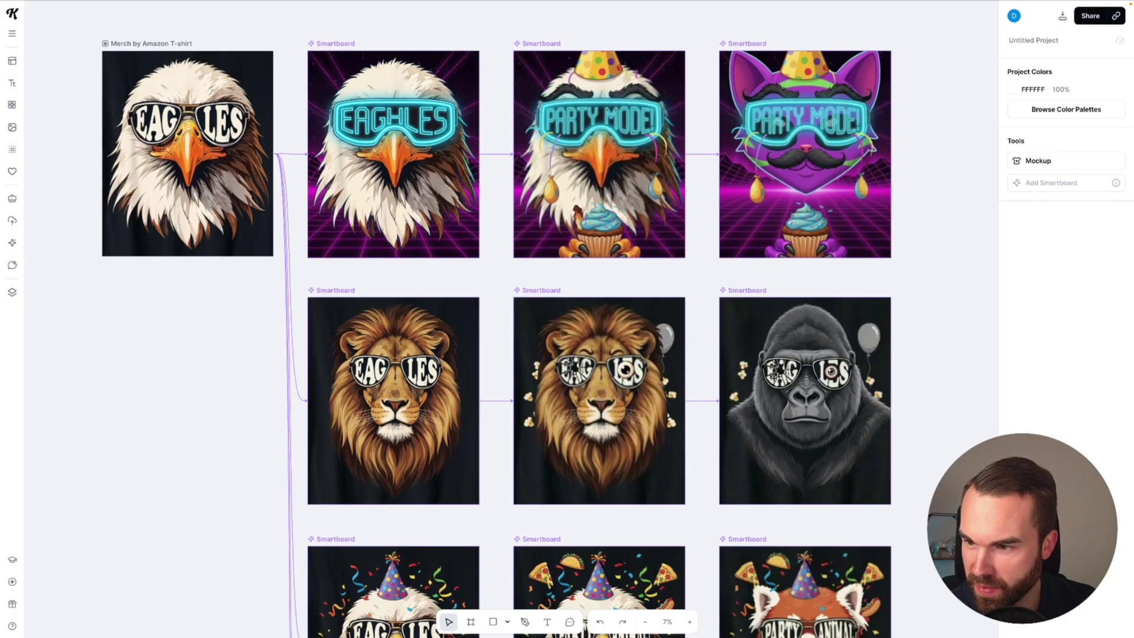
scroll(773, 378, "down", 3)
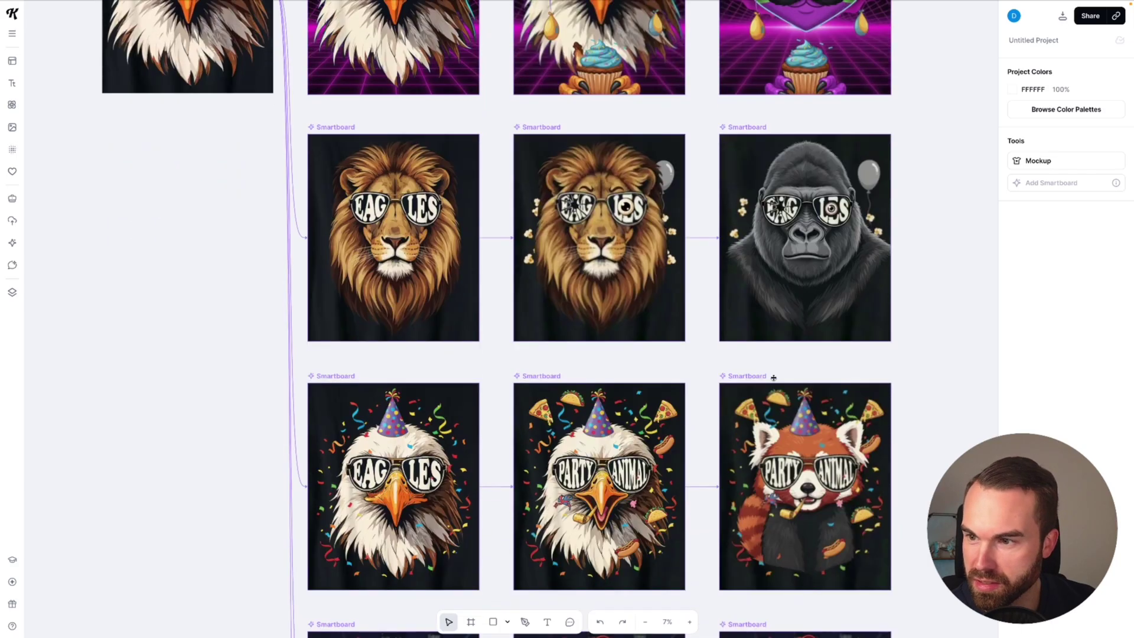
scroll(691, 281, "down", 1)
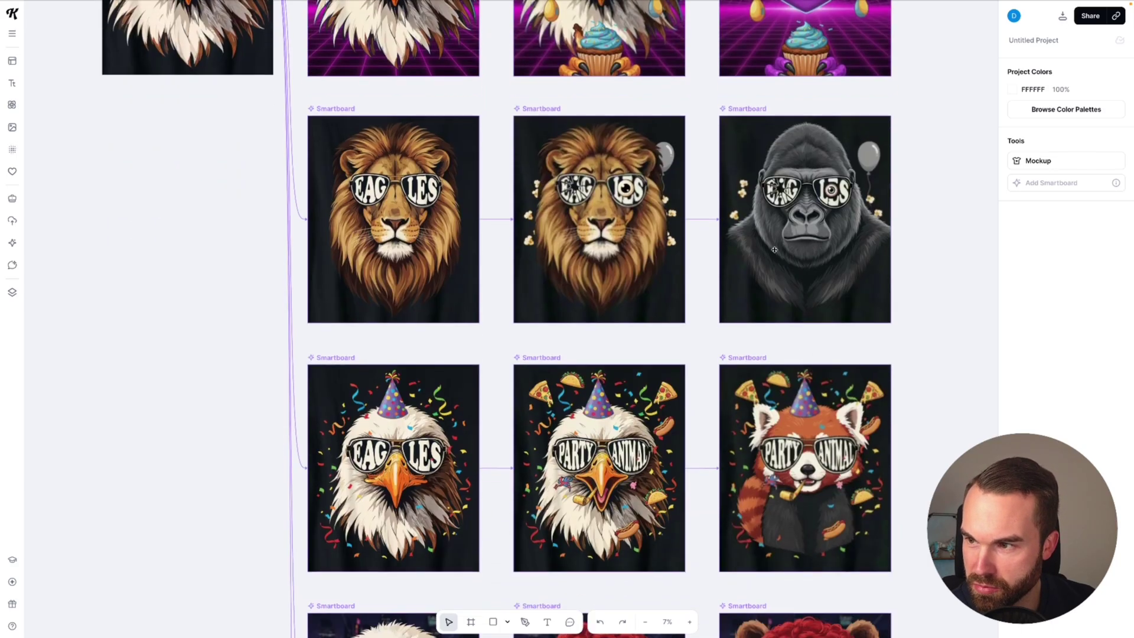
scroll(836, 253, "down", 7)
scroll(835, 252, "down", 3)
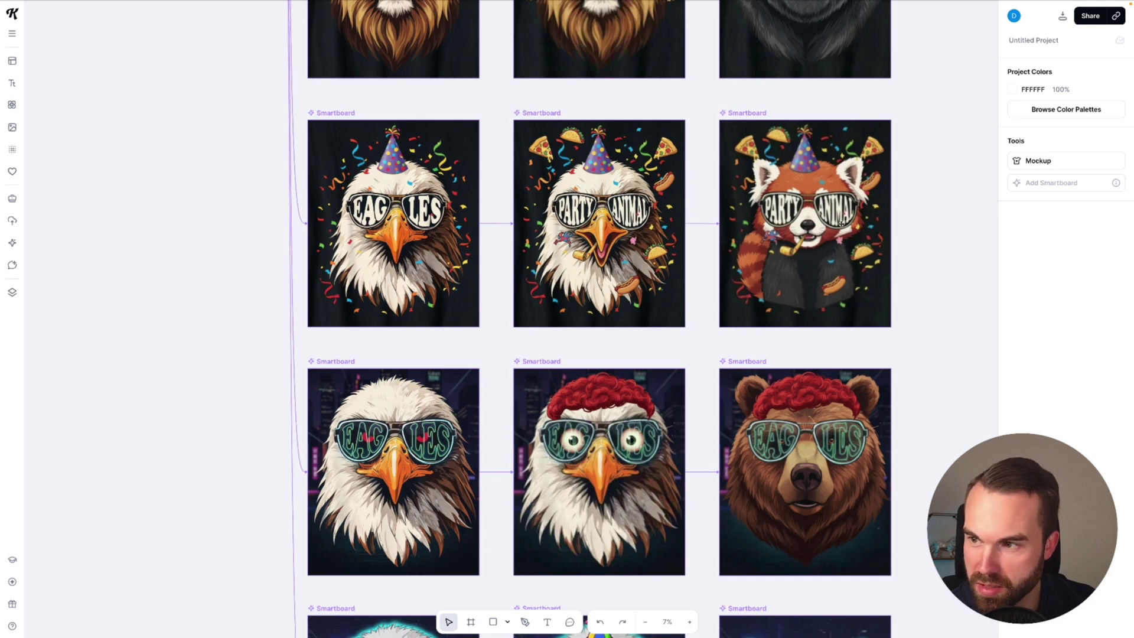
scroll(738, 385, "down", 5)
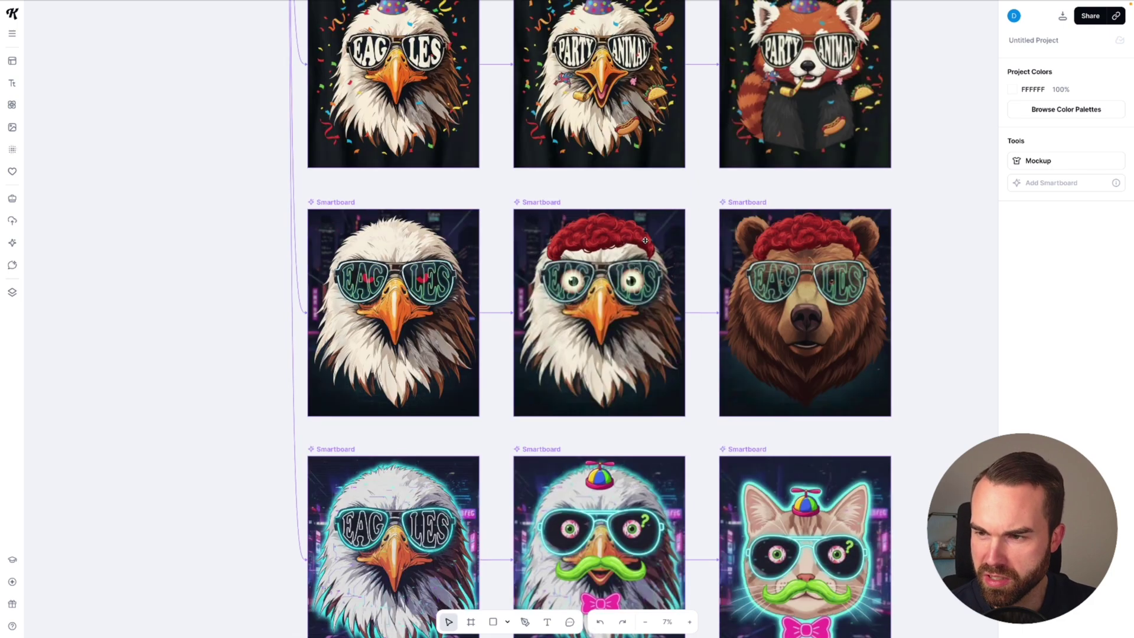
scroll(688, 295, "down", 6)
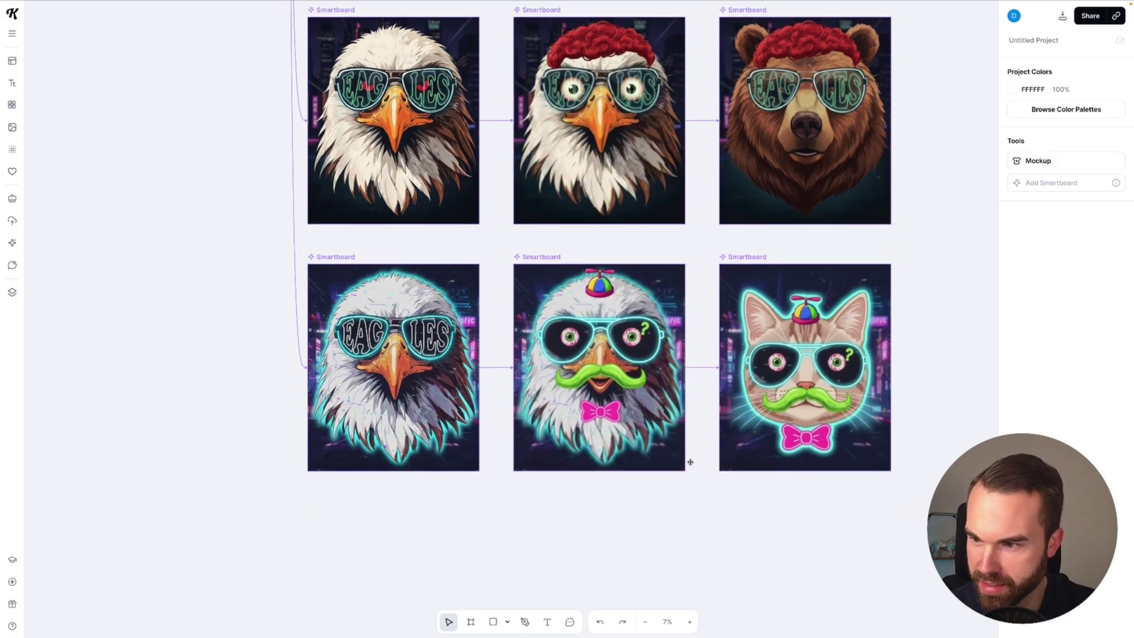
scroll(675, 426, "down", 1)
scroll(595, 259, "down", 8)
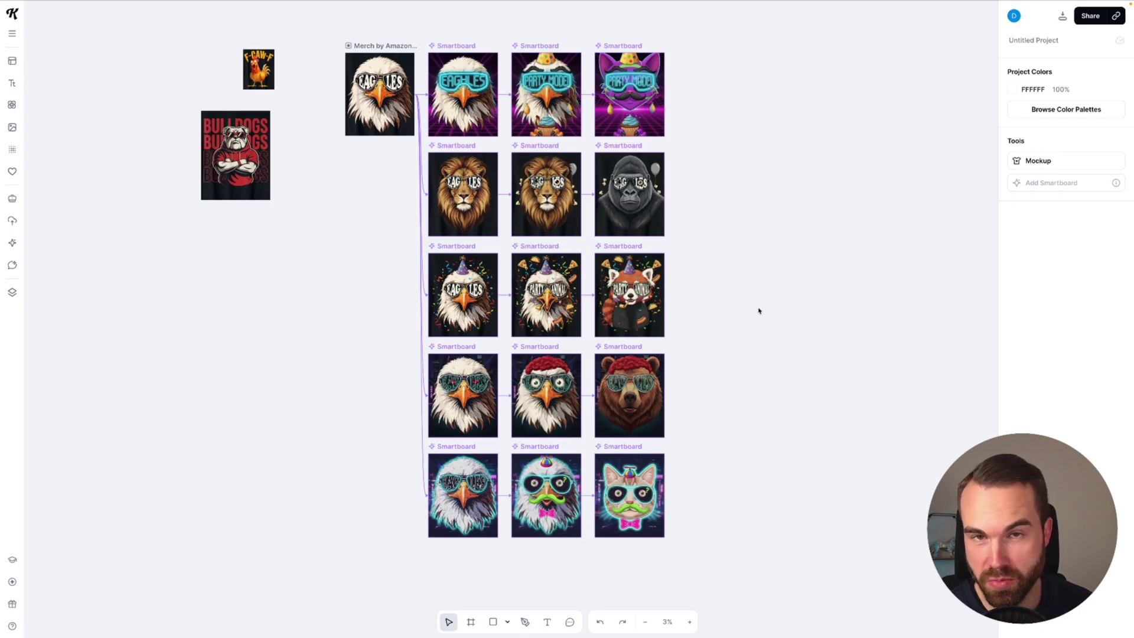
Step: Examine the regenerated Eagles grid, focusing on the punk and cyber eagle rows and their funny-twist and different-species versions
scroll(520, 263, "down", 2)
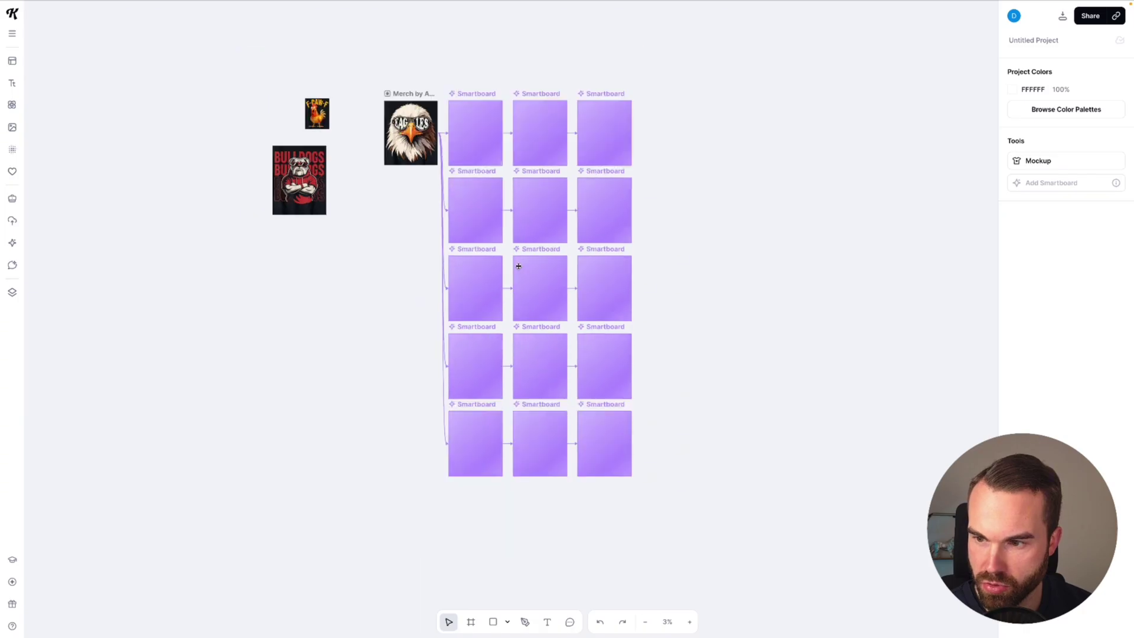
scroll(520, 269, "up", 2)
scroll(506, 255, "up", 1)
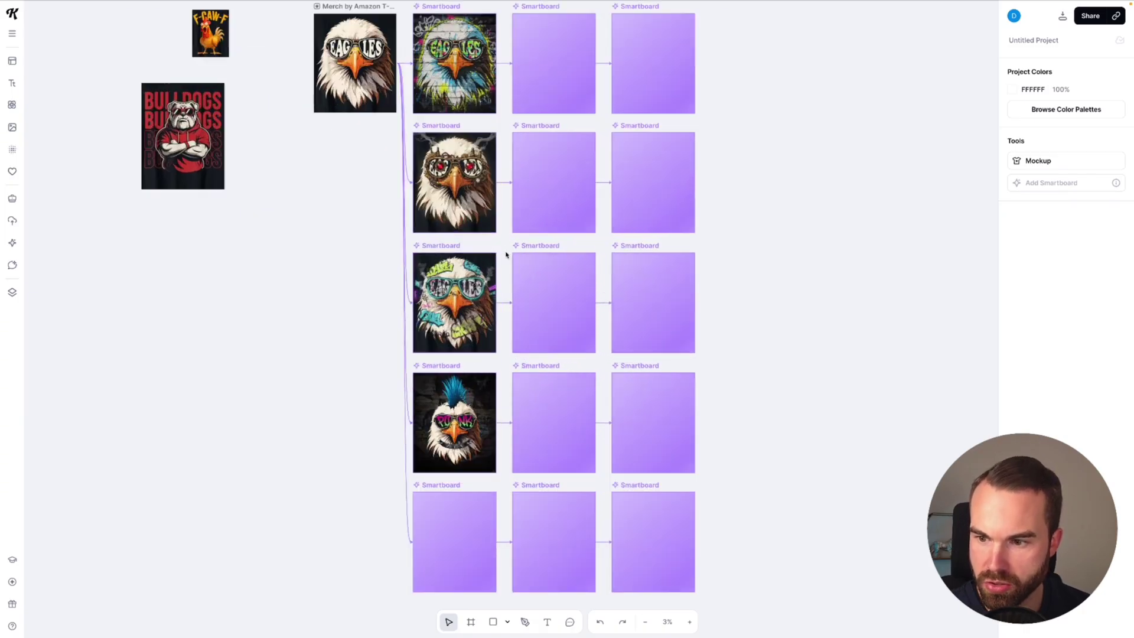
scroll(453, 464, "up", 3)
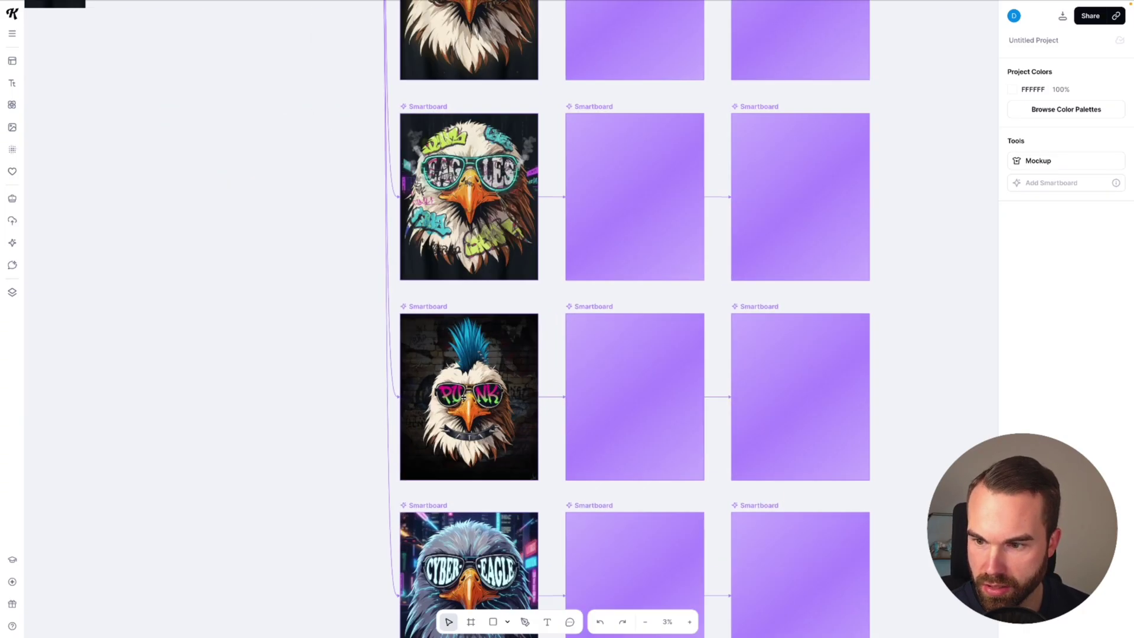
scroll(453, 463, "up", 1)
scroll(488, 389, "down", 1)
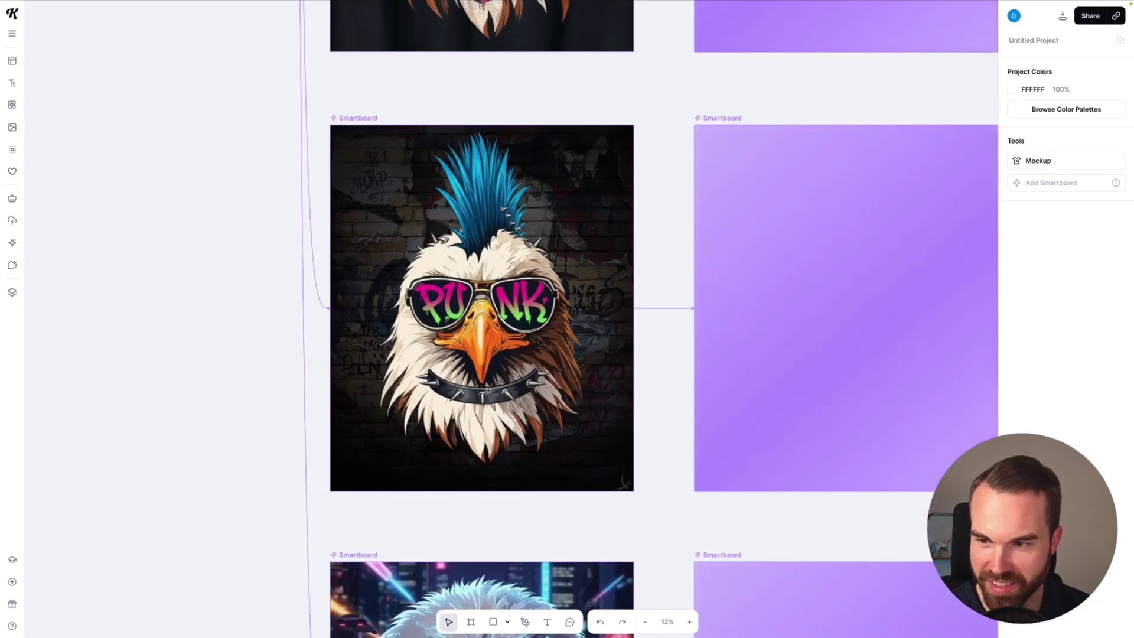
scroll(517, 345, "down", 3)
scroll(451, 430, "up", 2)
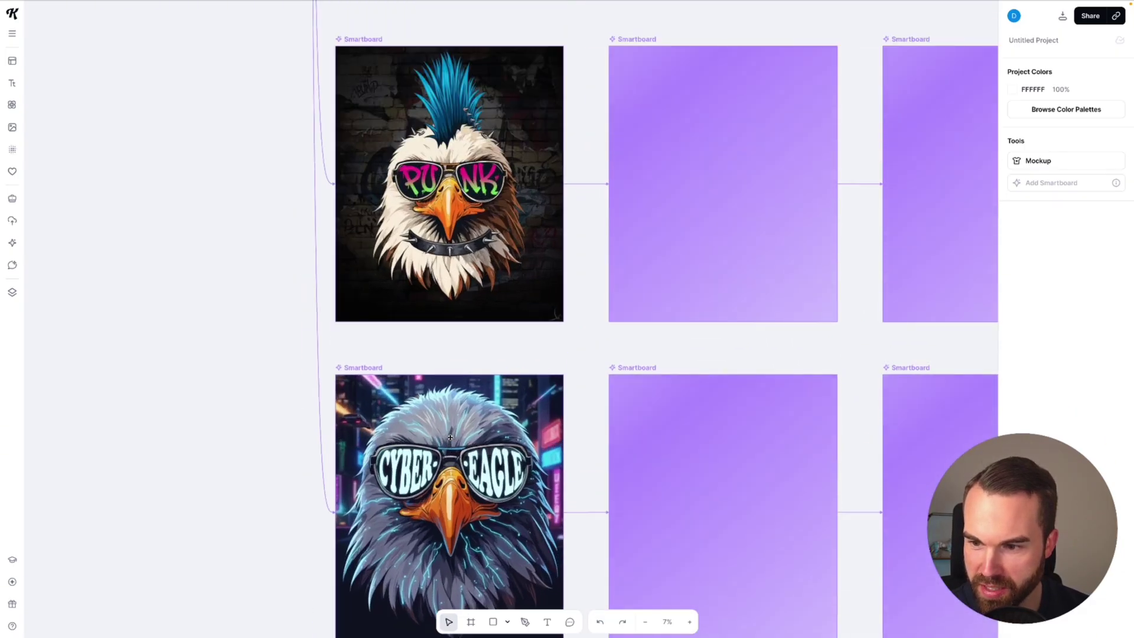
scroll(451, 430, "down", 5)
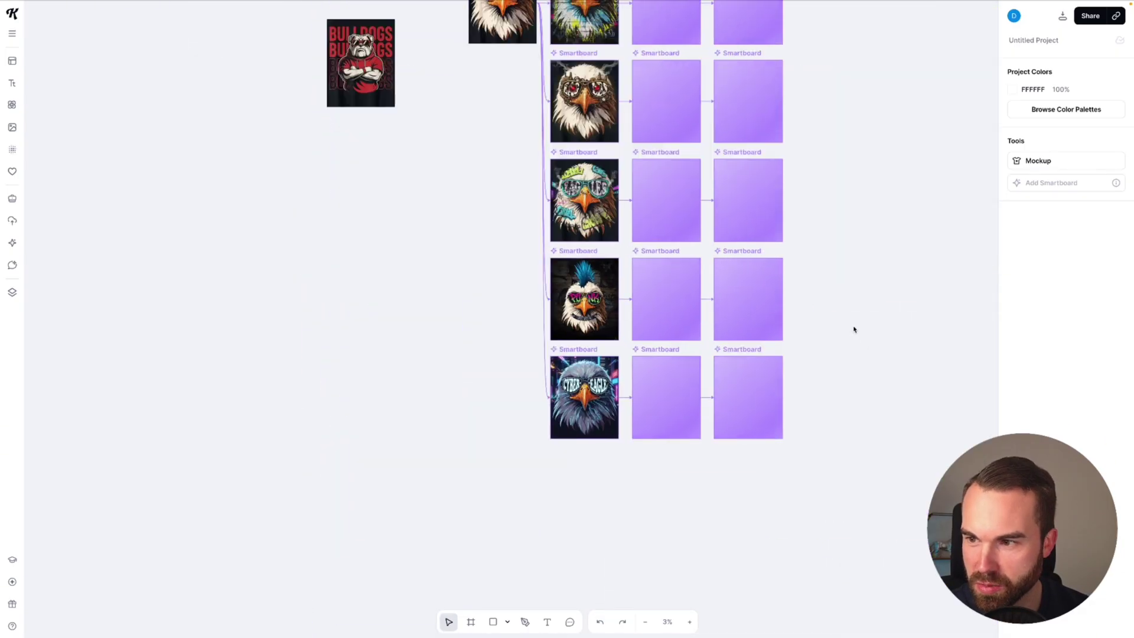
scroll(839, 301, "up", 2)
scroll(650, 284, "up", 5)
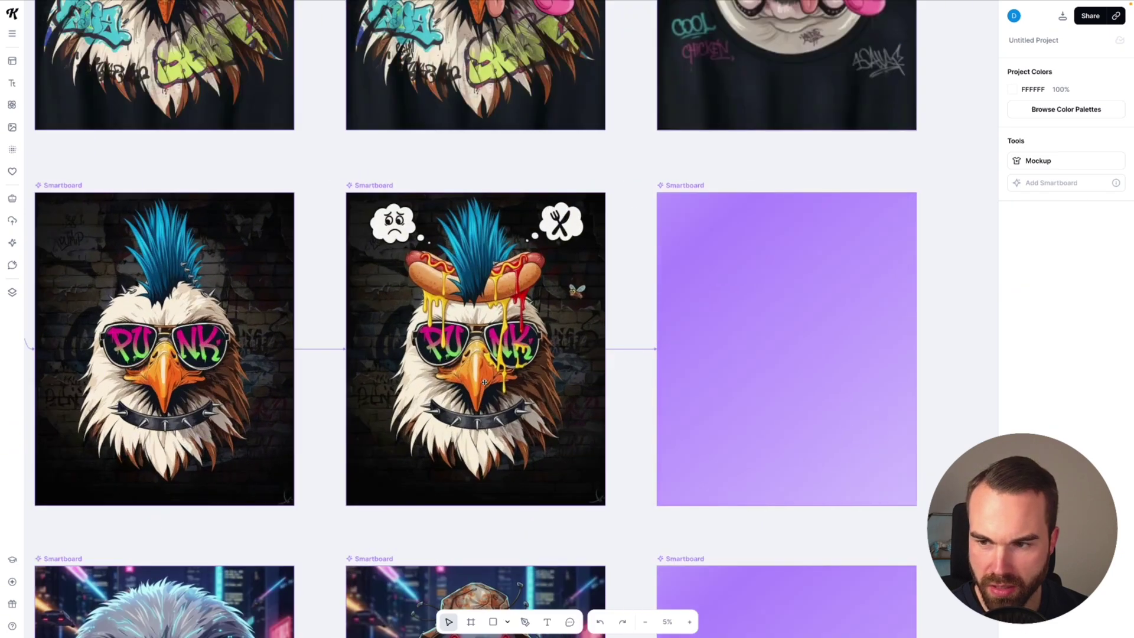
scroll(492, 377, "down", 1)
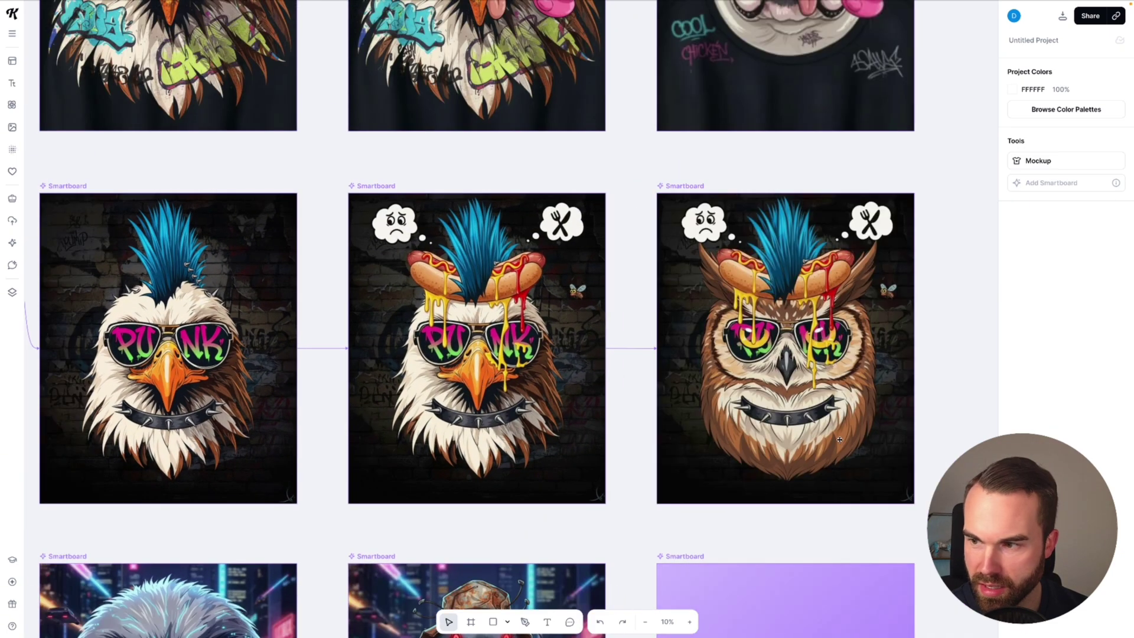
scroll(649, 367, "down", 5)
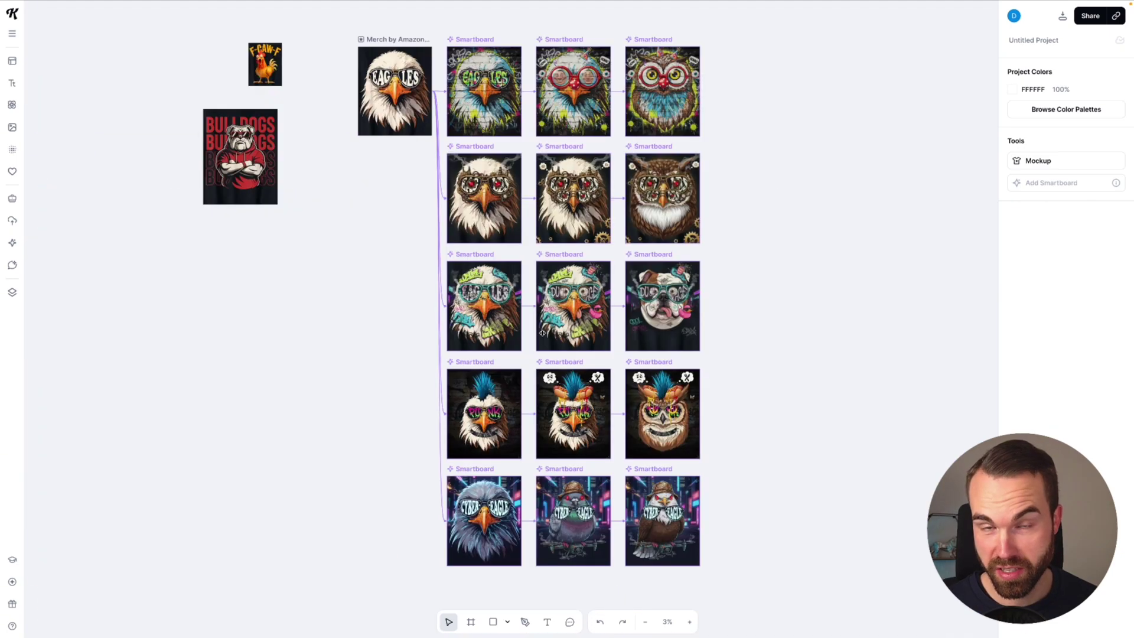
Step: Replace the Eagles artwork in the Merch by Amazon T-shirt artboard with the F-CAW-F chicken design, enlarged to fill the artboard
scroll(382, 202, "up", 10)
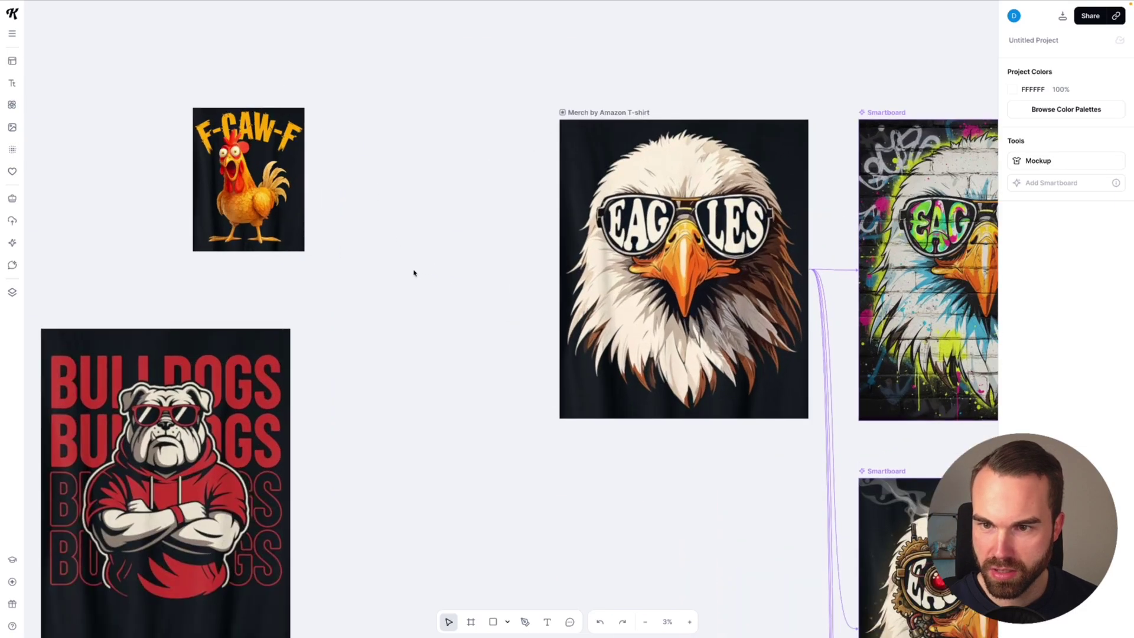
left_click_drag(257, 157, 626, 168)
left_click_drag(674, 263, 817, 400)
left_click_drag(746, 368, 745, 353)
left_click(505, 257)
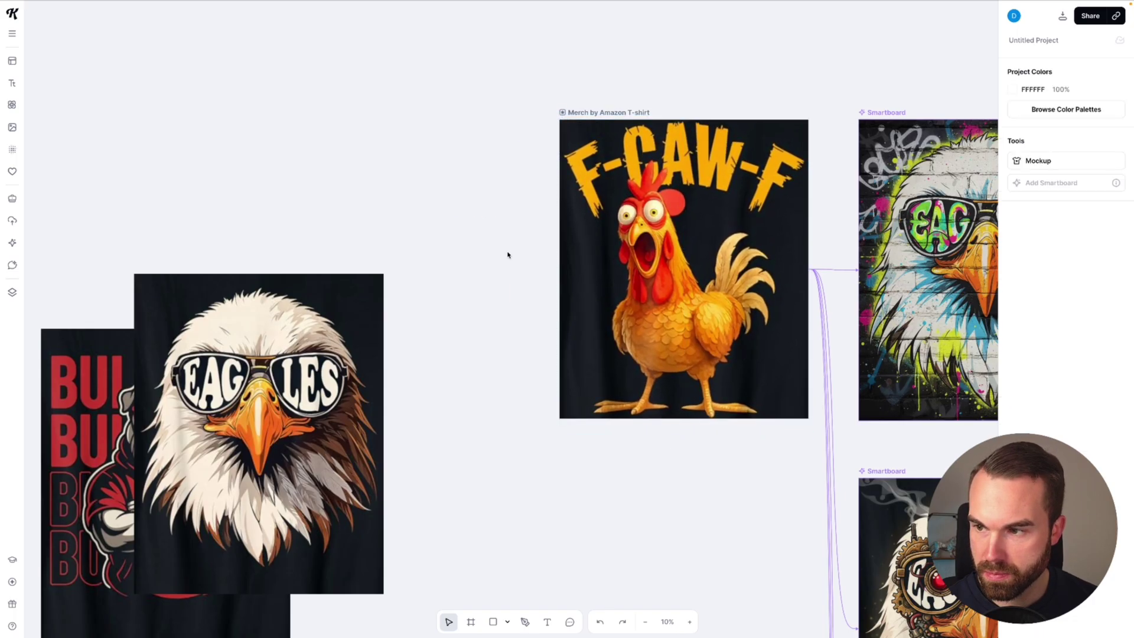
Step: Select all 15 linked Smartboards and generate them again from the F-CAW-F chicken artwork
key("shift+1")
scroll(795, 468, "up", 2)
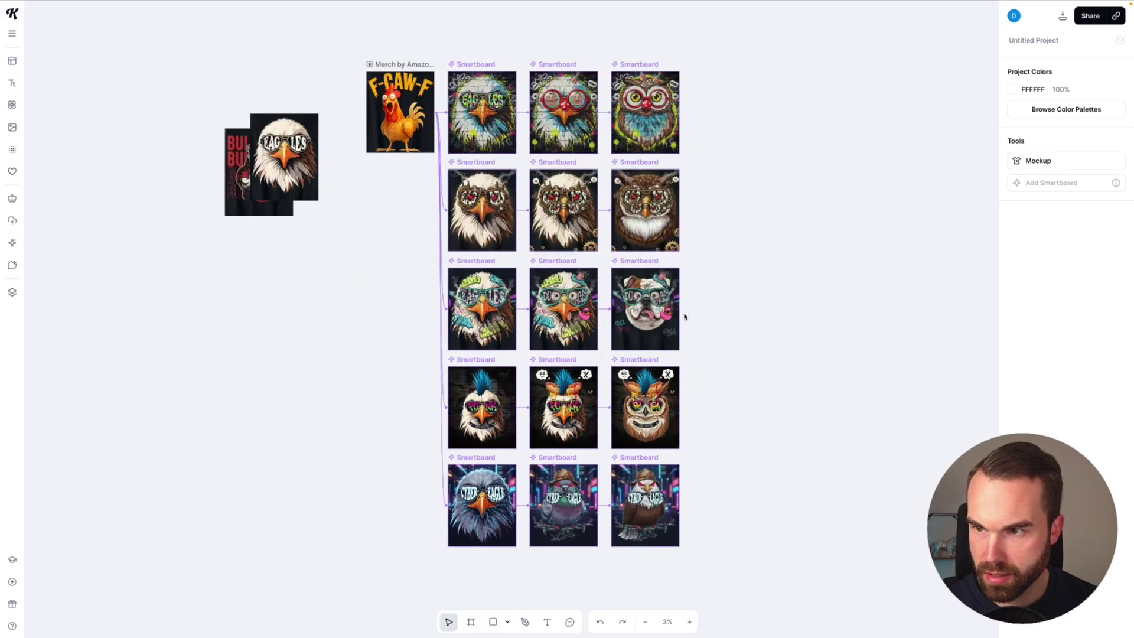
left_click_drag(684, 337, 710, 149)
left_click(1065, 135)
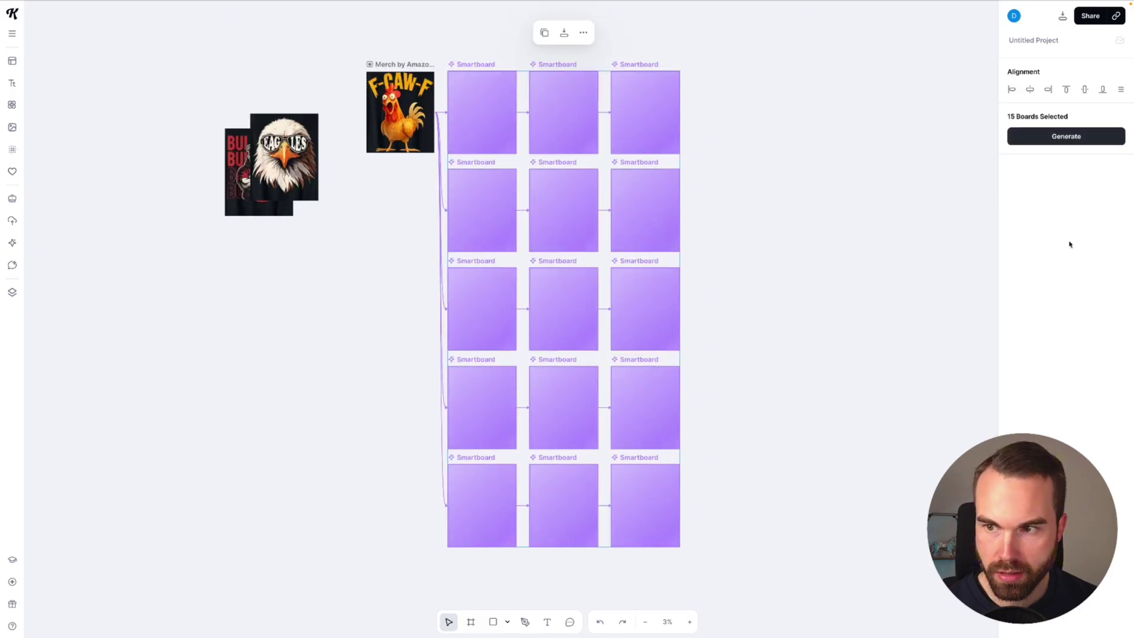
Step: Examine the F-CAW-F chicken twists in the first Smartboard column, from the rock singer down to the neon cyber row and its variations
scroll(475, 95, "up", 5)
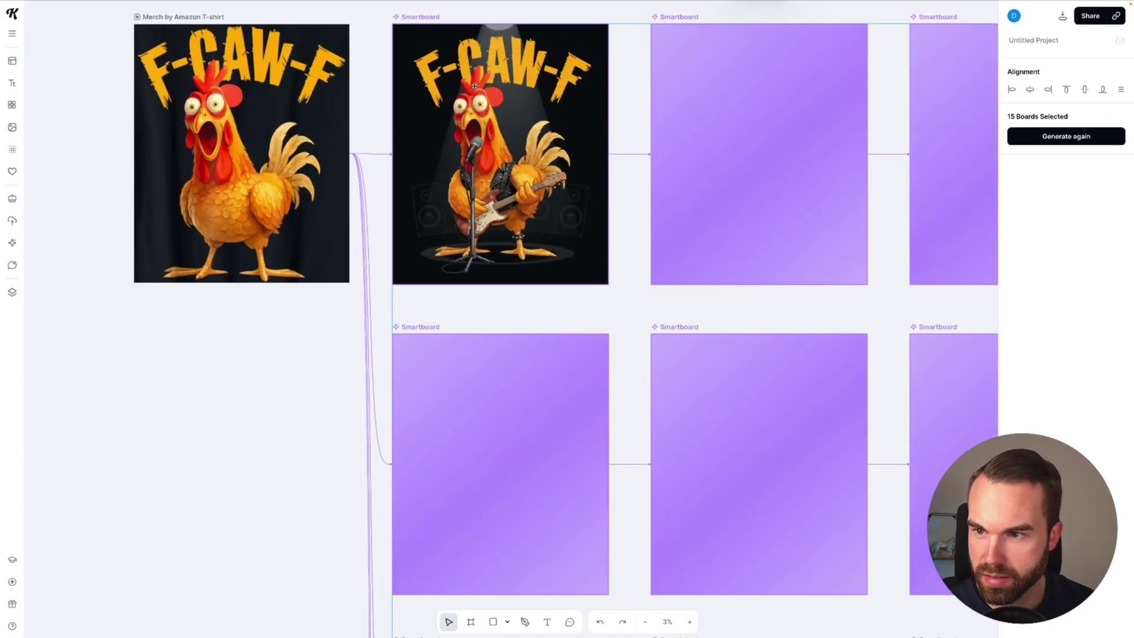
scroll(503, 148, "up", 1)
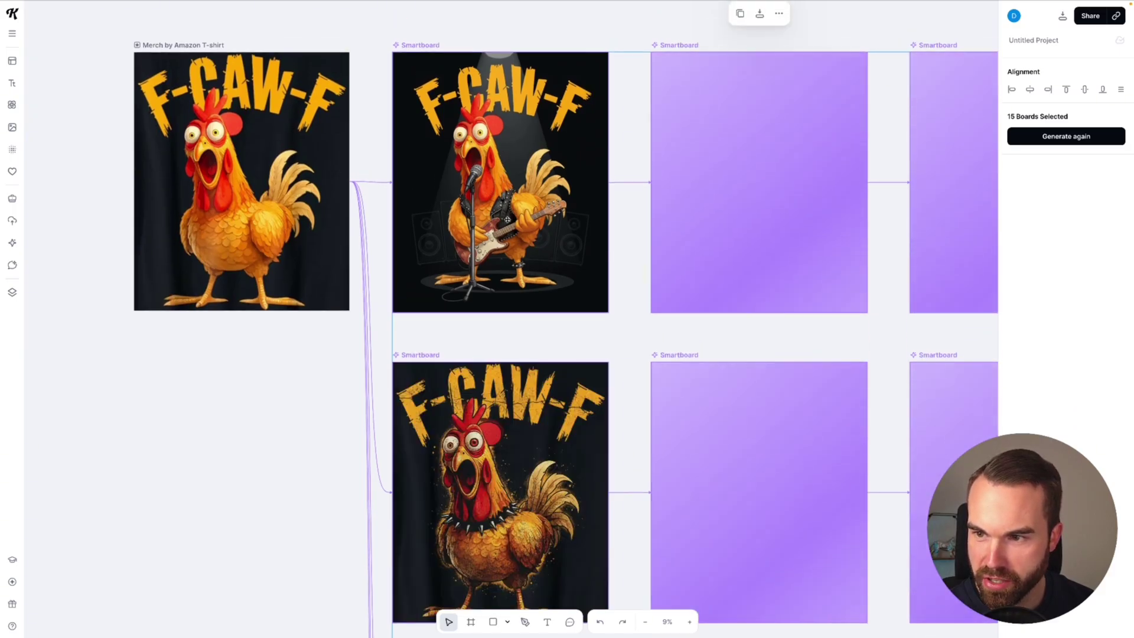
scroll(559, 254, "down", 1)
scroll(540, 391, "down", 7)
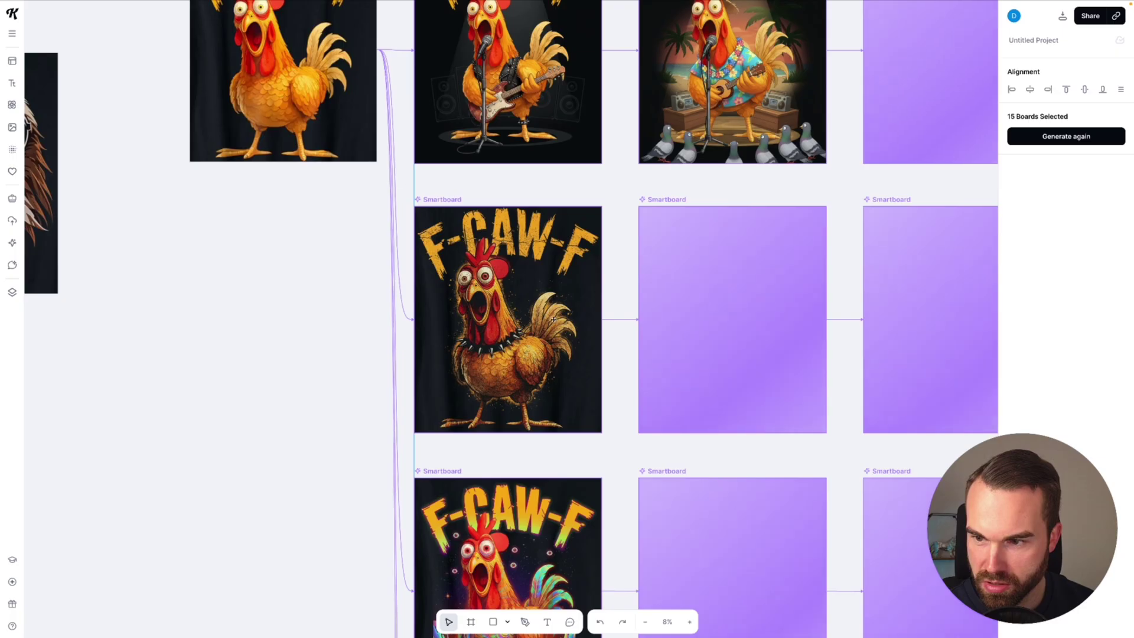
scroll(567, 310, "down", 1)
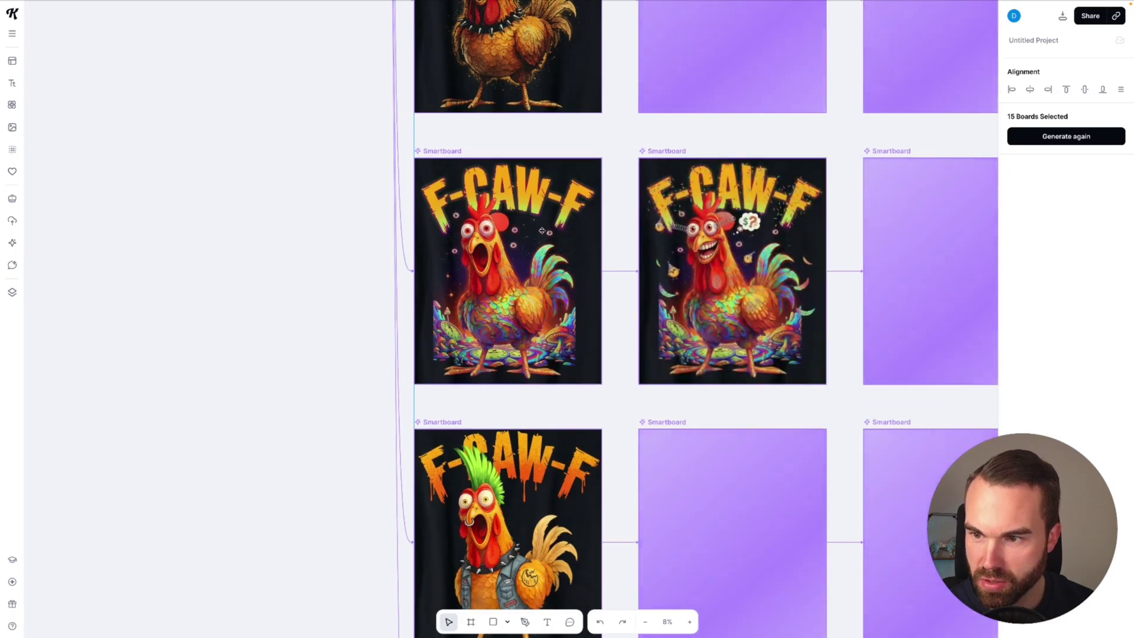
scroll(486, 371, "down", 9)
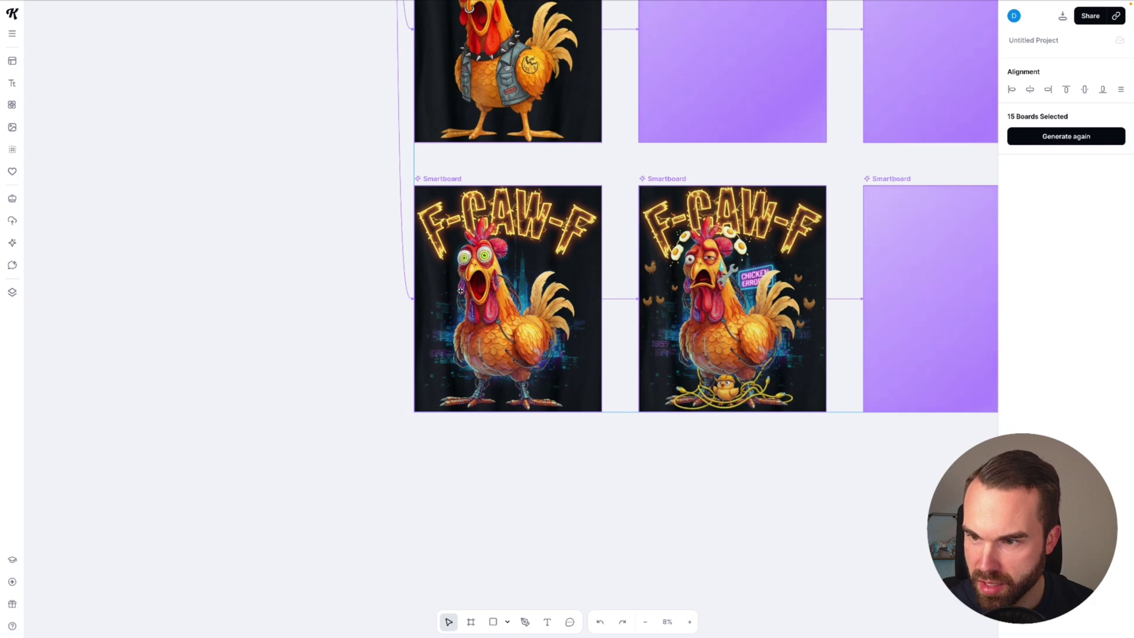
scroll(795, 324, "up", 2)
scroll(795, 324, "up", 3)
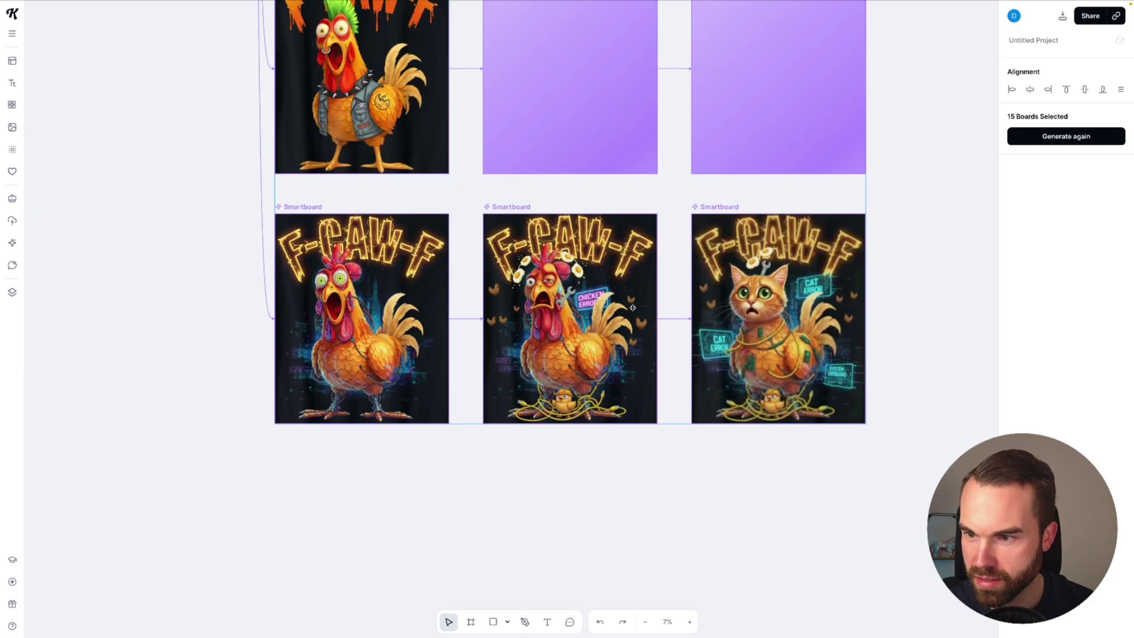
Step: Compare the punk, psychedelic, F-CAW-CULUS and ALOHA-COCK-A-DOO rows across all three columns, inspecting the psychedelic funny twist up close
scroll(517, 129, "up", 1)
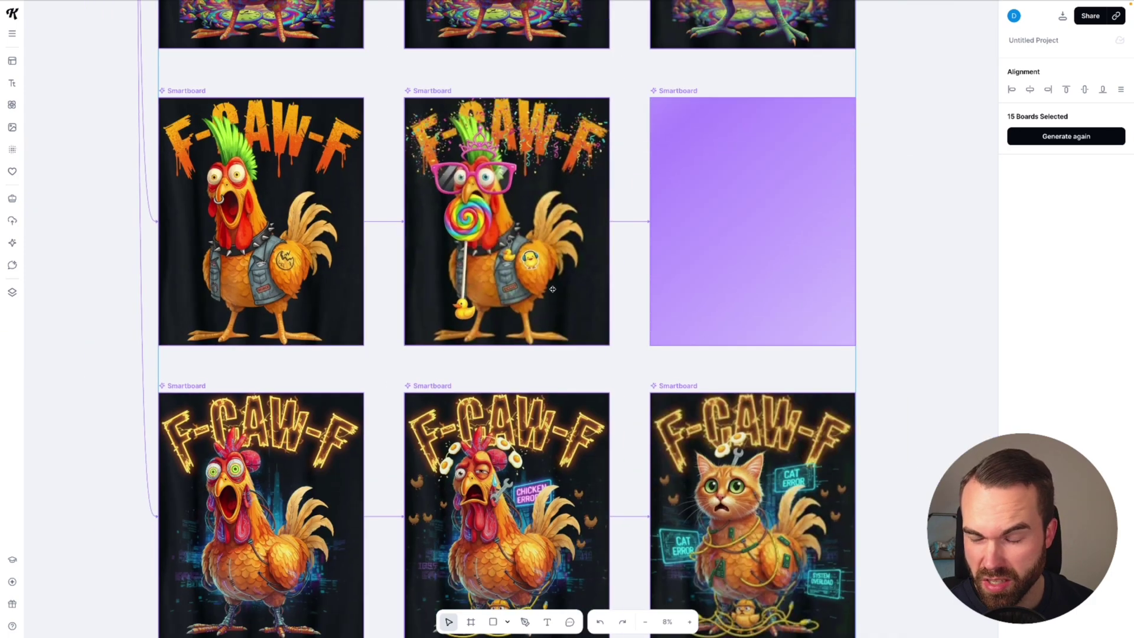
scroll(549, 303, "up", 3)
scroll(548, 303, "up", 4)
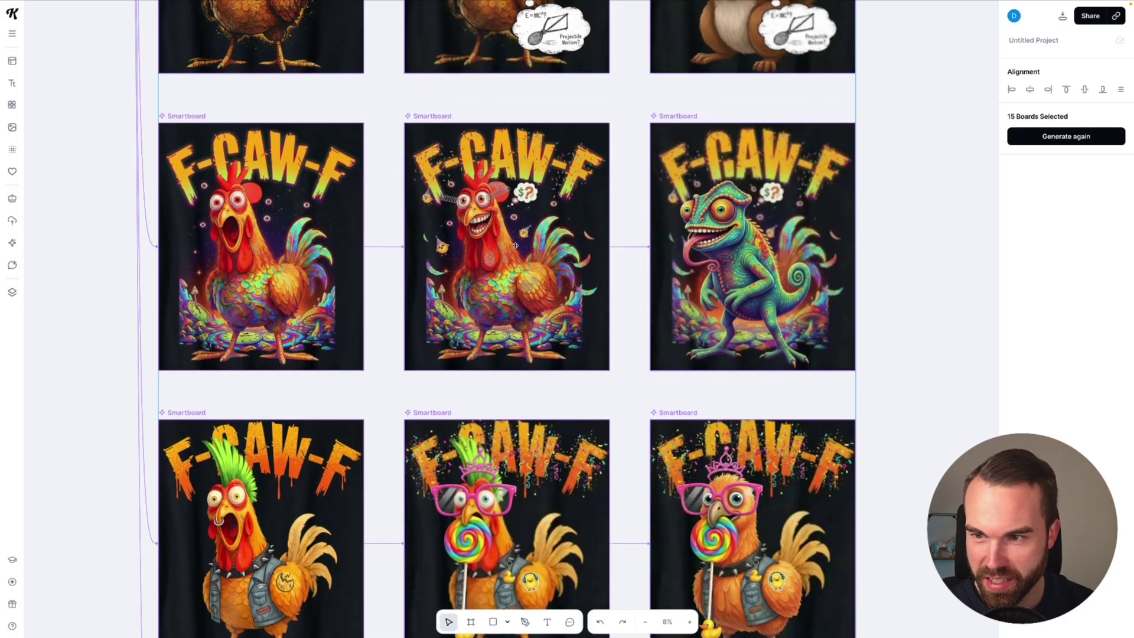
scroll(521, 189, "down", 1)
scroll(489, 169, "up", 2)
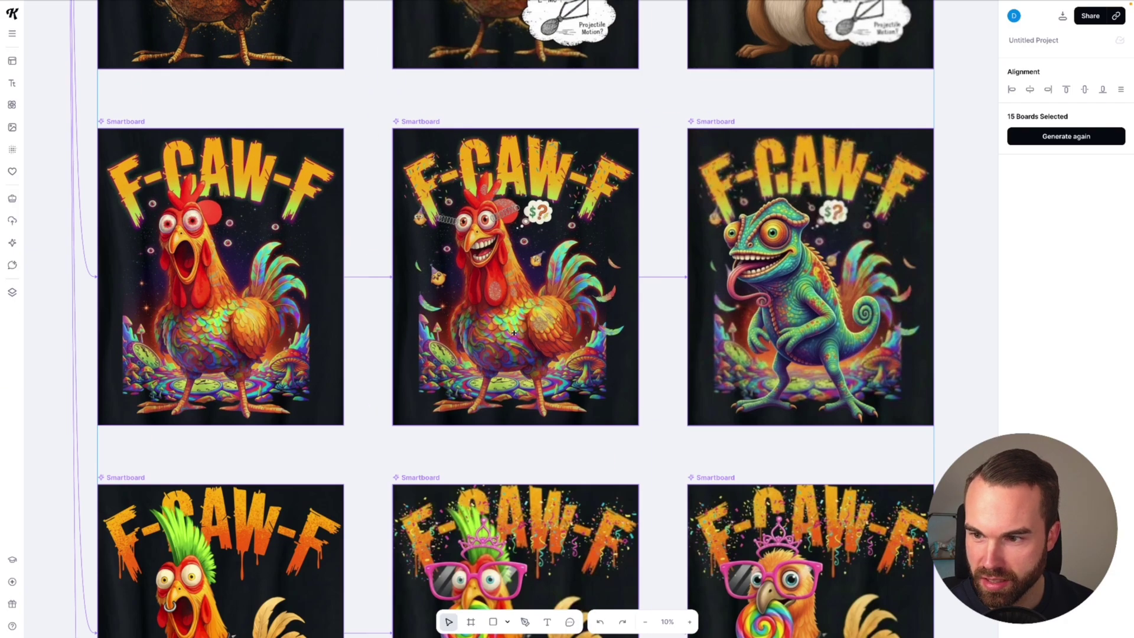
scroll(512, 333, "up", 6)
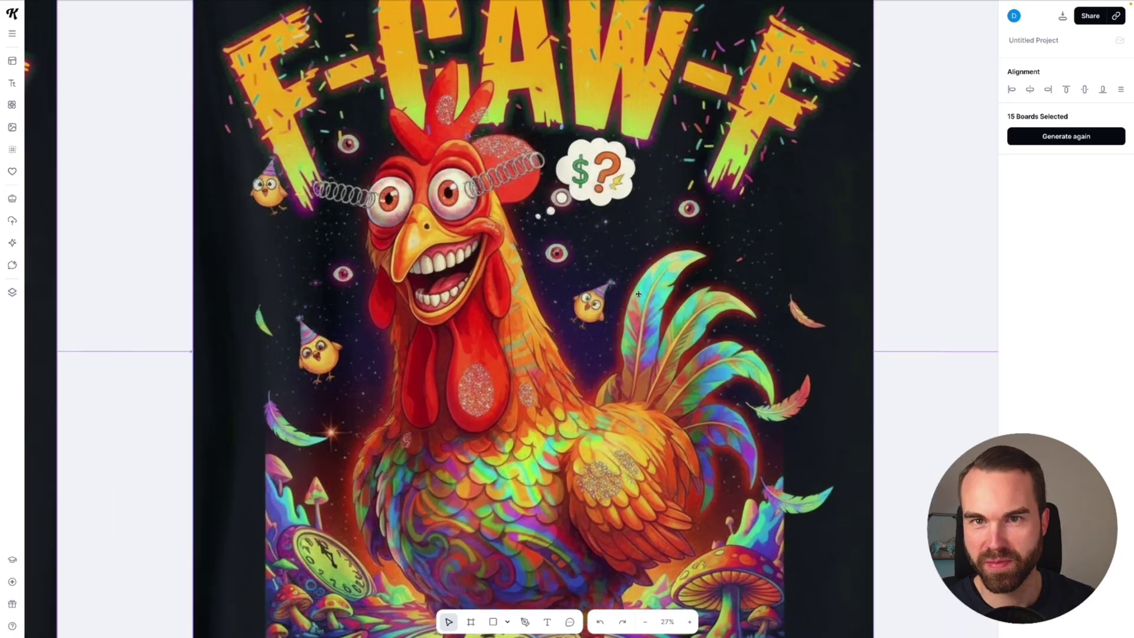
scroll(639, 294, "down", 8)
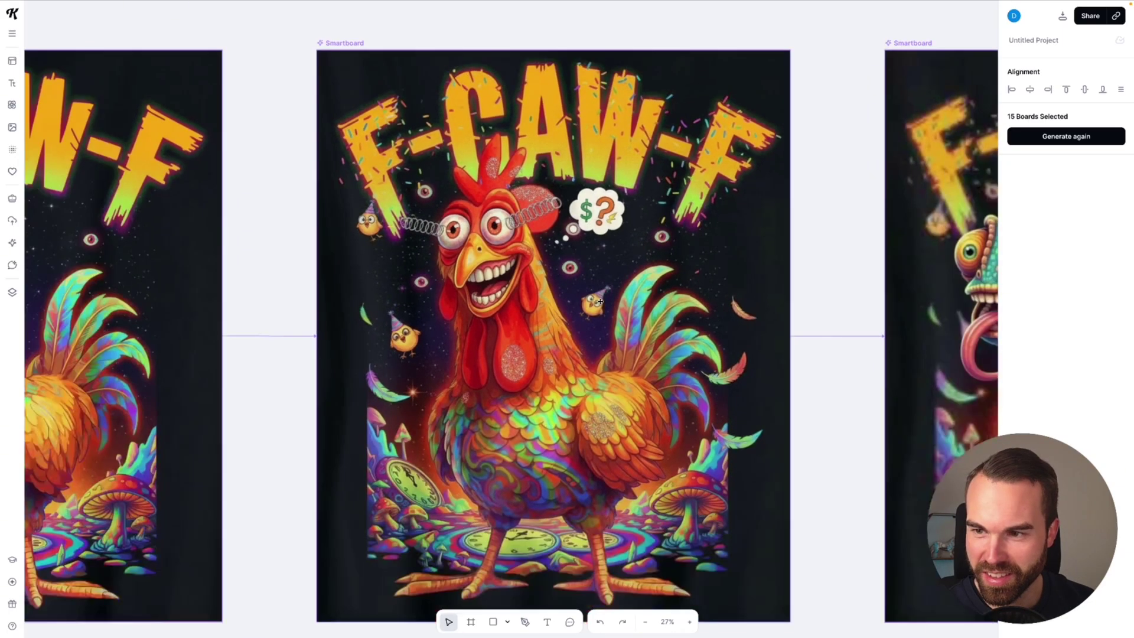
scroll(675, 150, "up", 4)
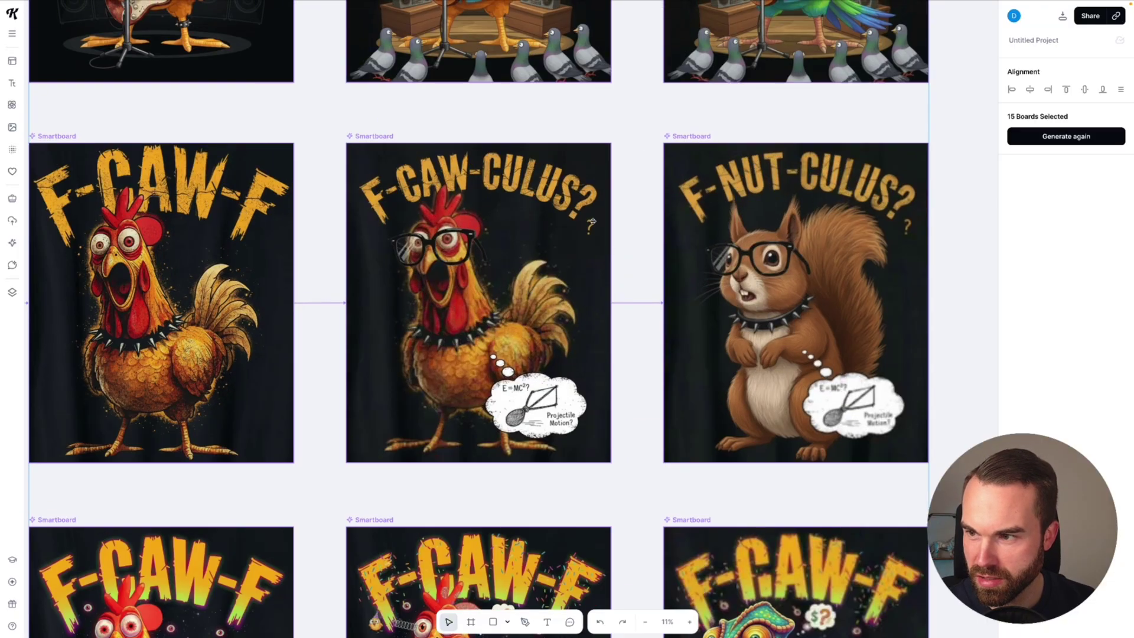
scroll(607, 235, "up", 3)
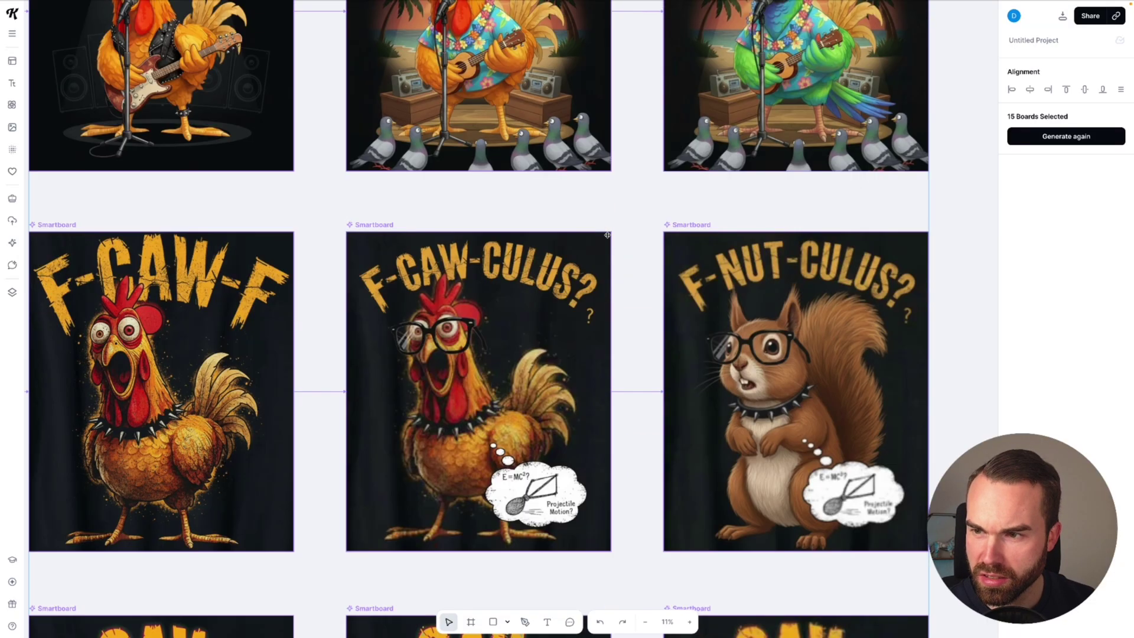
scroll(604, 237, "down", 2)
scroll(604, 237, "up", 2)
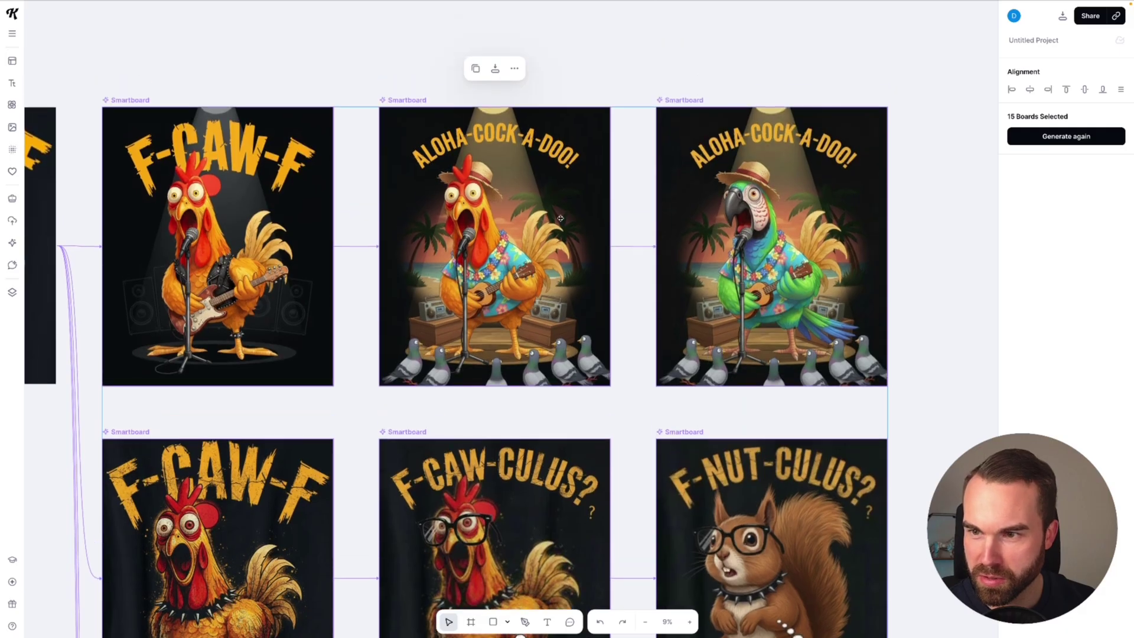
scroll(518, 182, "up", 3)
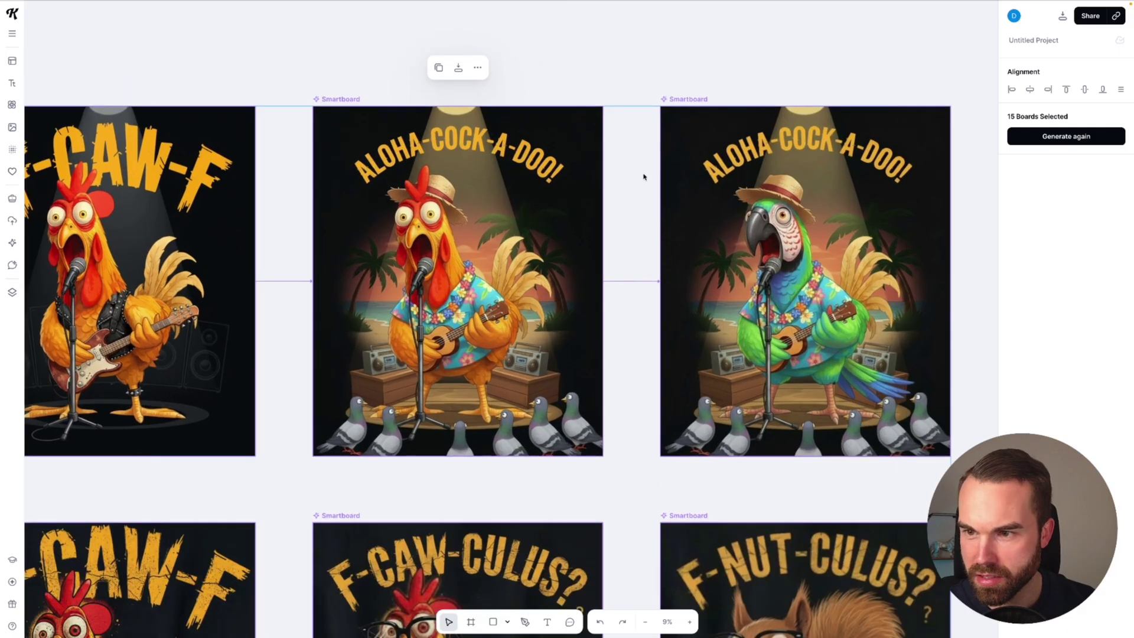
Step: Generate the 15 selected Smartboards again from the F-CAW-F chicken artwork and clear the selection
scroll(485, 363, "down", 5)
scroll(486, 362, "up", 2)
scroll(486, 363, "down", 3)
left_click(372, 36)
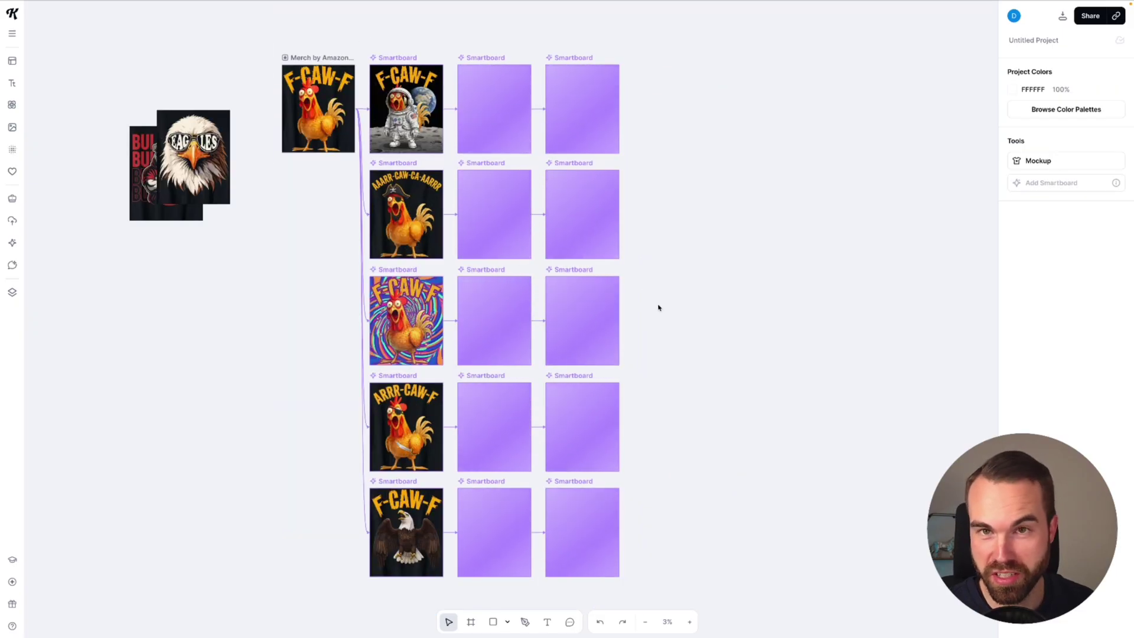
Step: Examine the lower rows of the regenerated chicken grid, focusing on the eagle designs and the pirate holiday variation
scroll(421, 456, "up", 4)
scroll(407, 355, "down", 2)
scroll(355, 349, "up", 2)
scroll(355, 350, "down", 3)
scroll(474, 430, "up", 3)
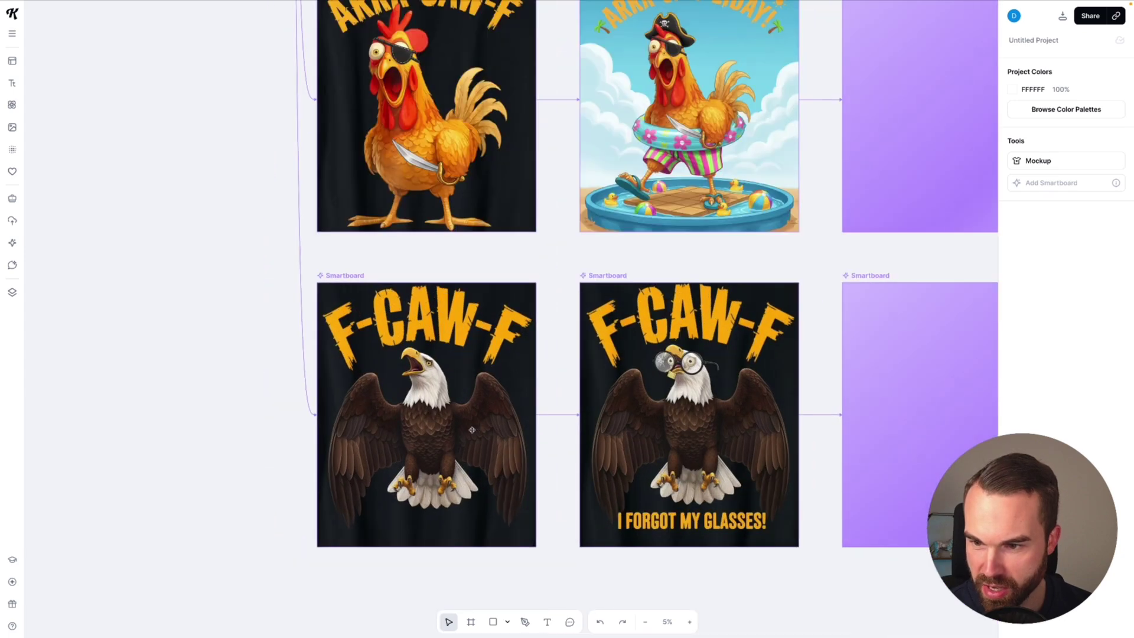
scroll(474, 430, "down", 2)
scroll(474, 429, "up", 5)
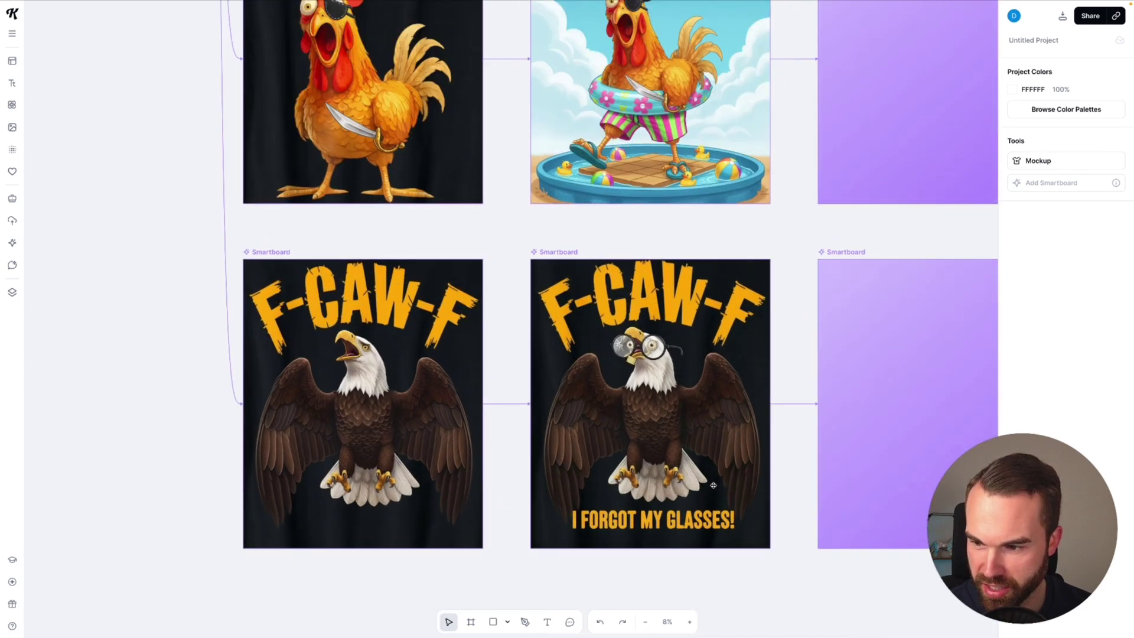
Step: Compare the swirl, pirate and astronaut rows across the twist, funny-twist and different-species columns, finishing with an overview of the whole grid
scroll(569, 545, "down", 3)
scroll(631, 366, "up", 4)
scroll(631, 366, "up", 4)
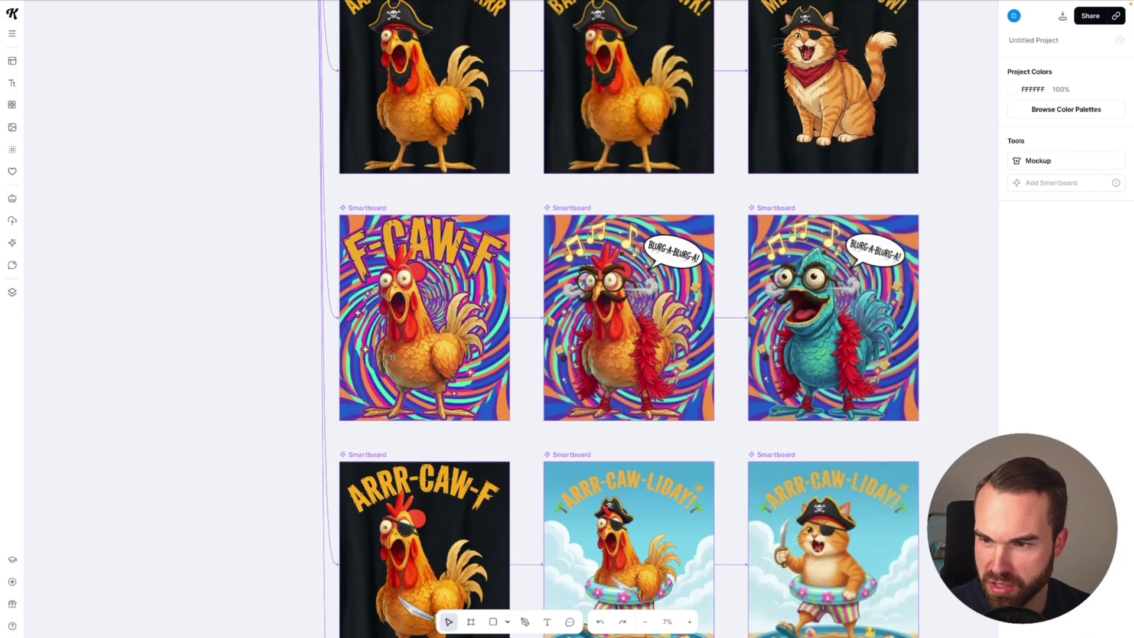
scroll(398, 329, "up", 4)
scroll(405, 322, "up", 3)
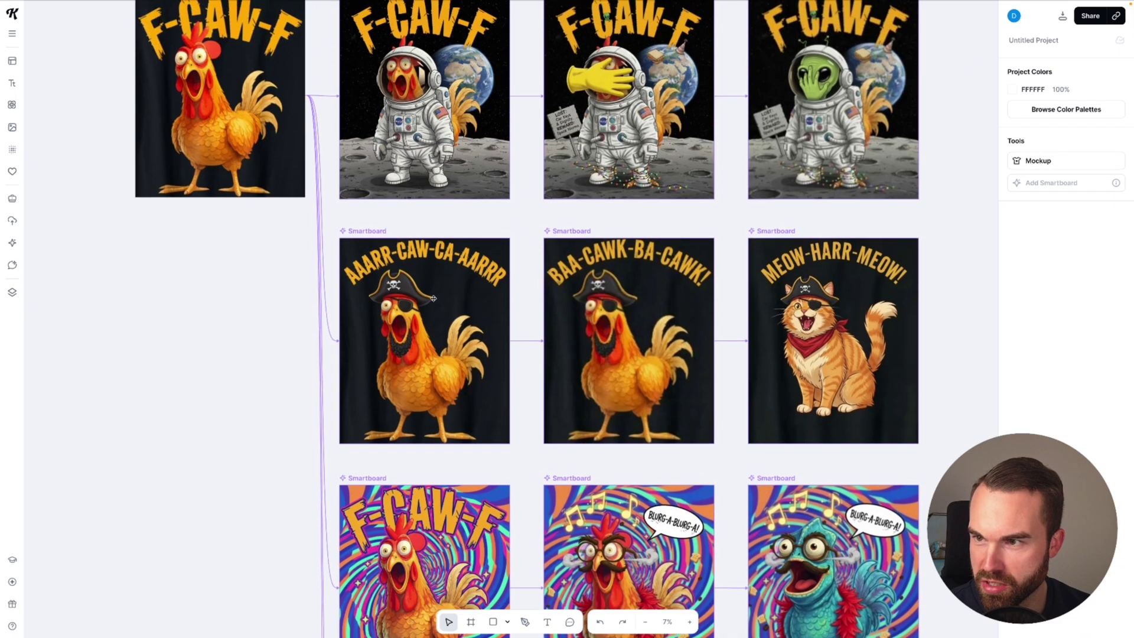
scroll(601, 274, "up", 1)
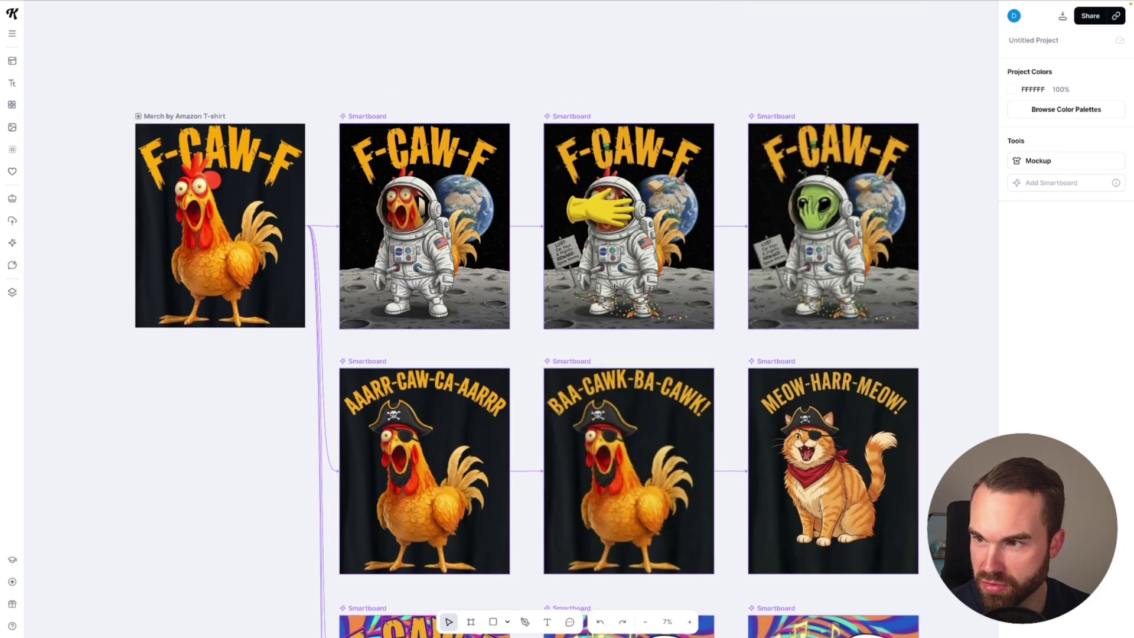
key("shift+1")
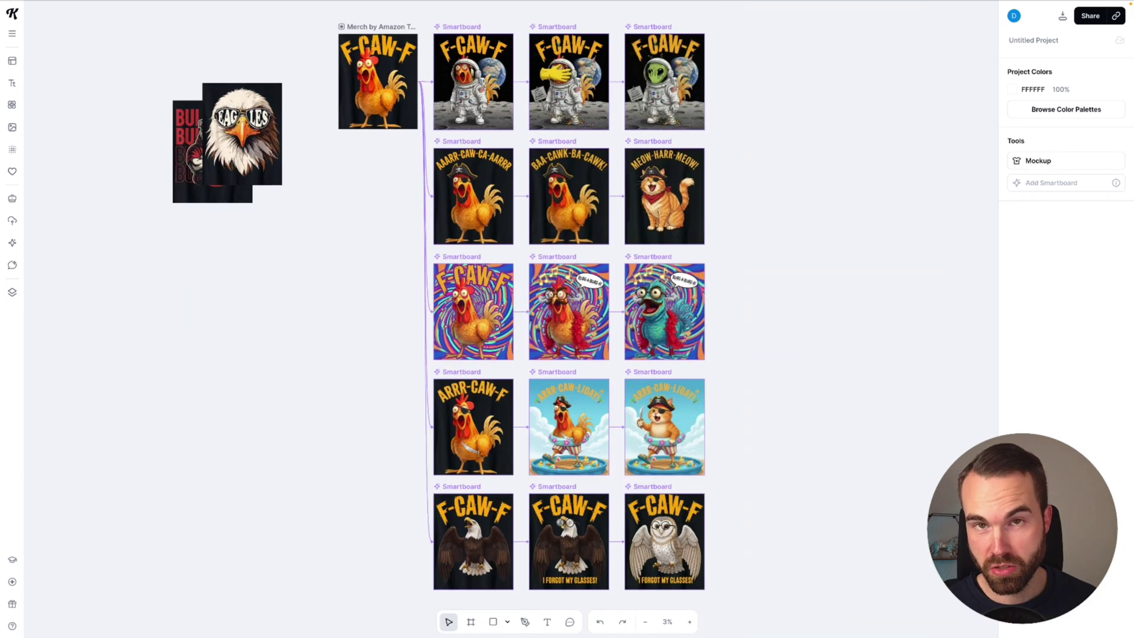